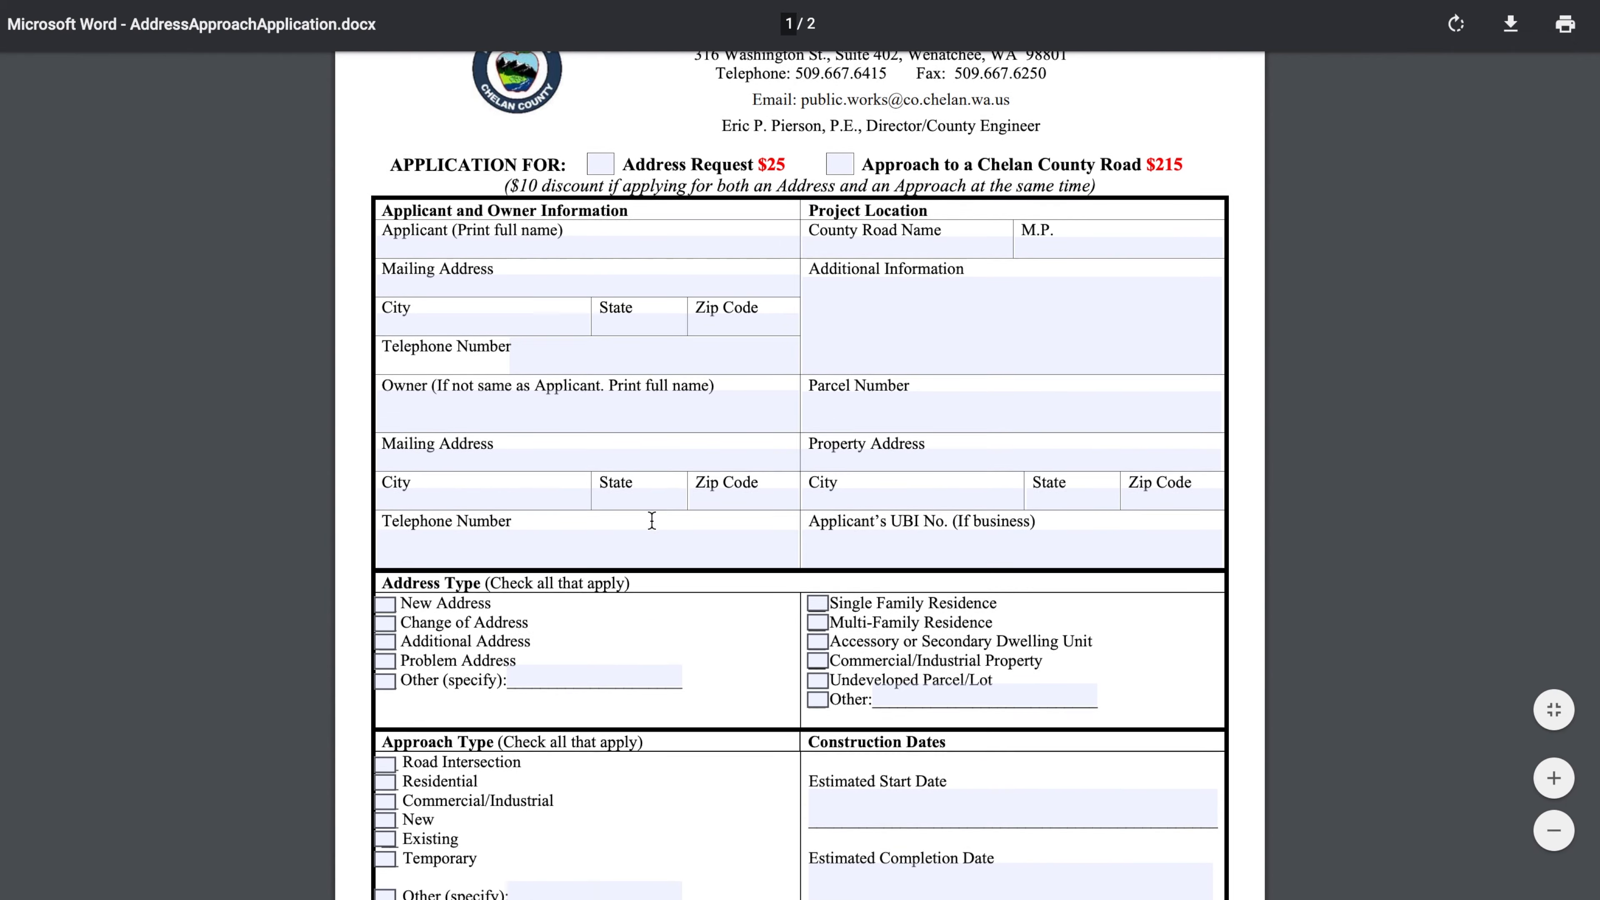
Examine both pages of the address and approach application PDF, including the applicant fields, instructions and office-use section
scroll(652, 520, down, 4)
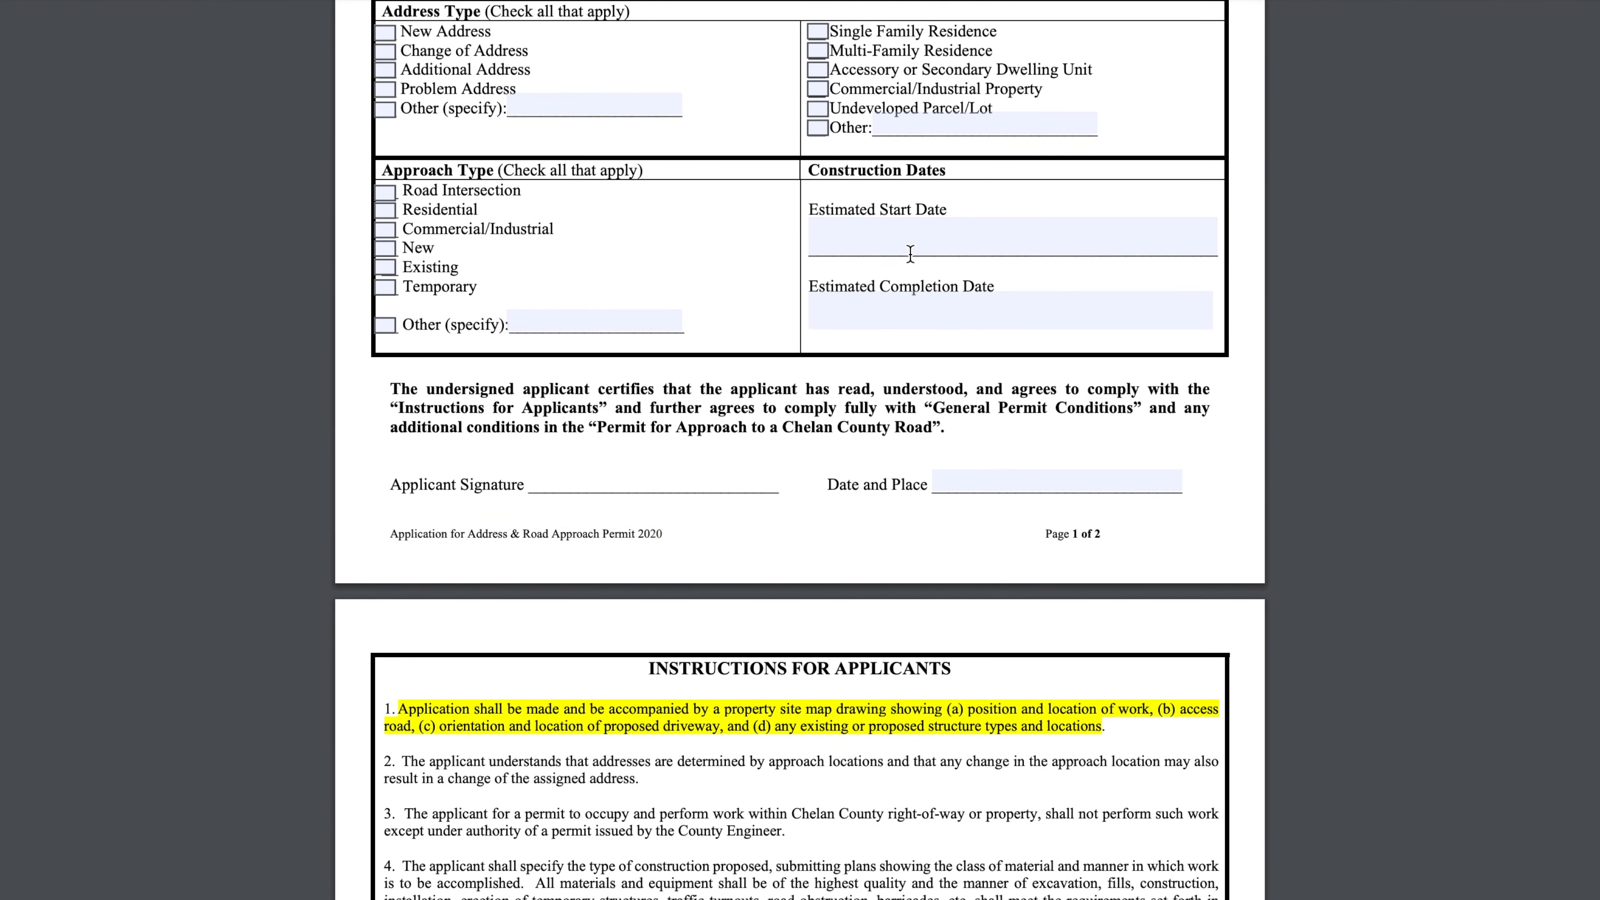
click(913, 240)
scroll(940, 295, down, 13)
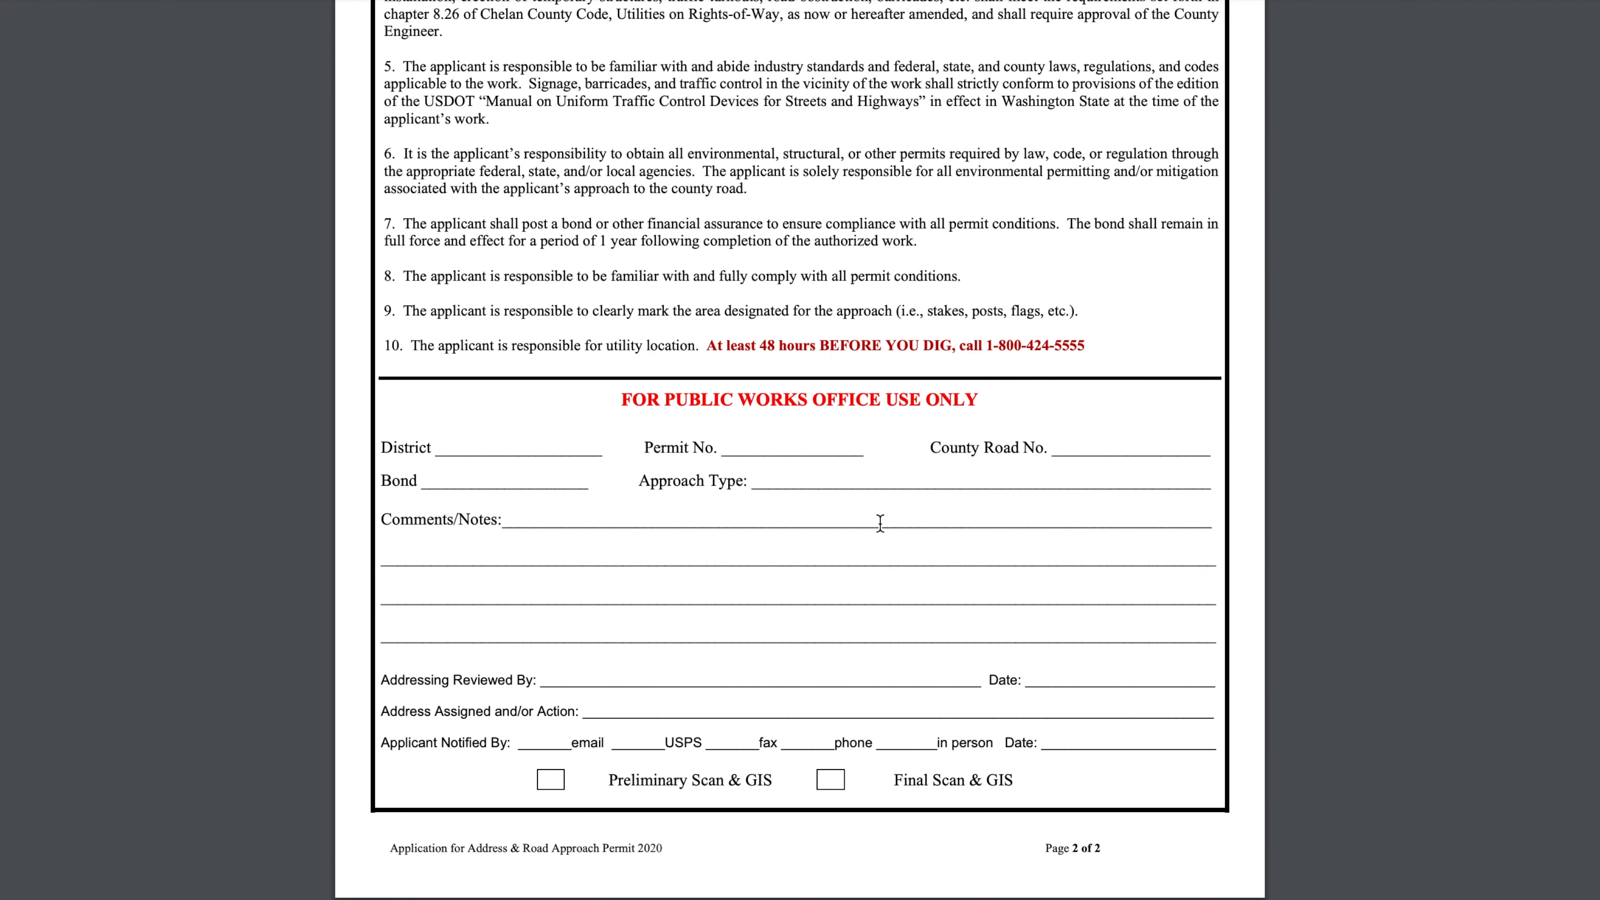
scroll(784, 477, up, 20)
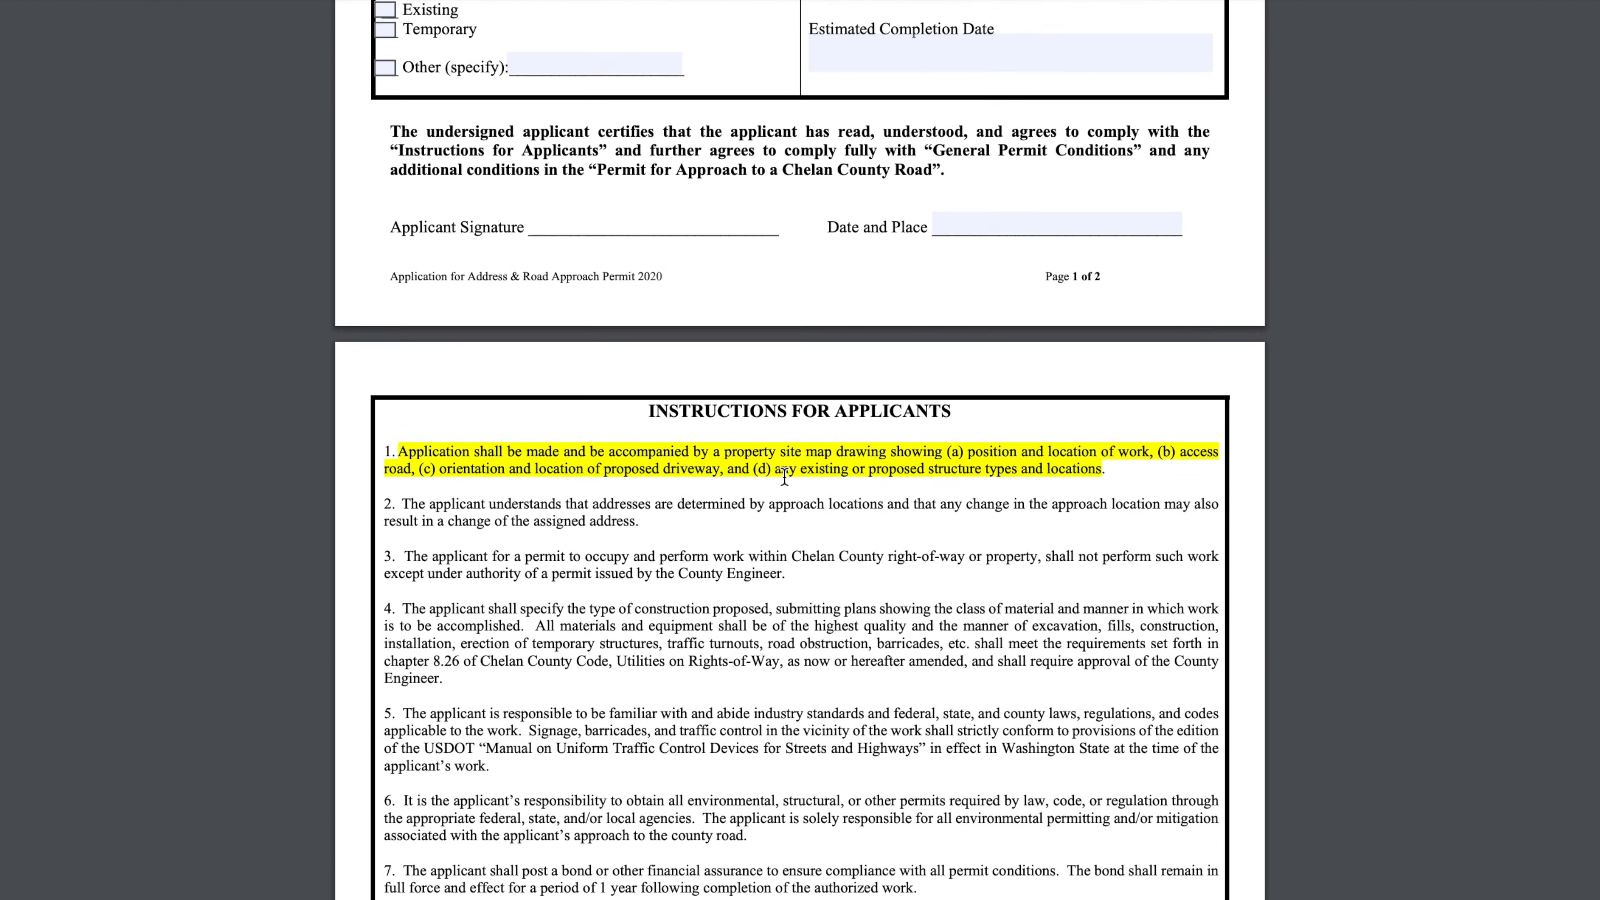
scroll(784, 477, up, 2)
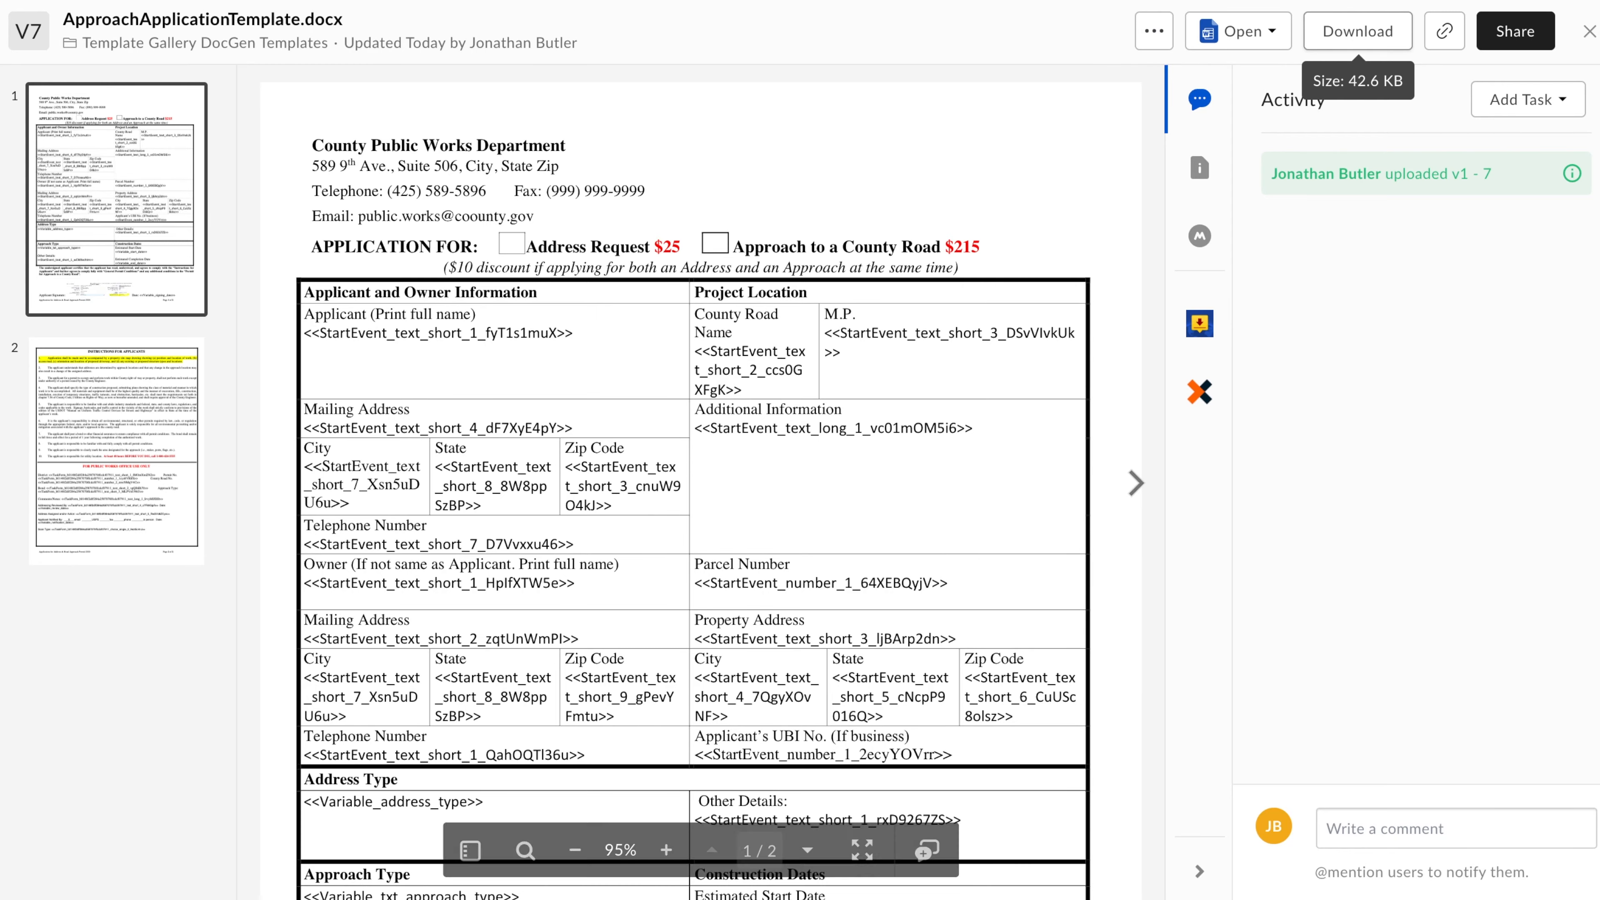
scroll(543, 511, down, 5)
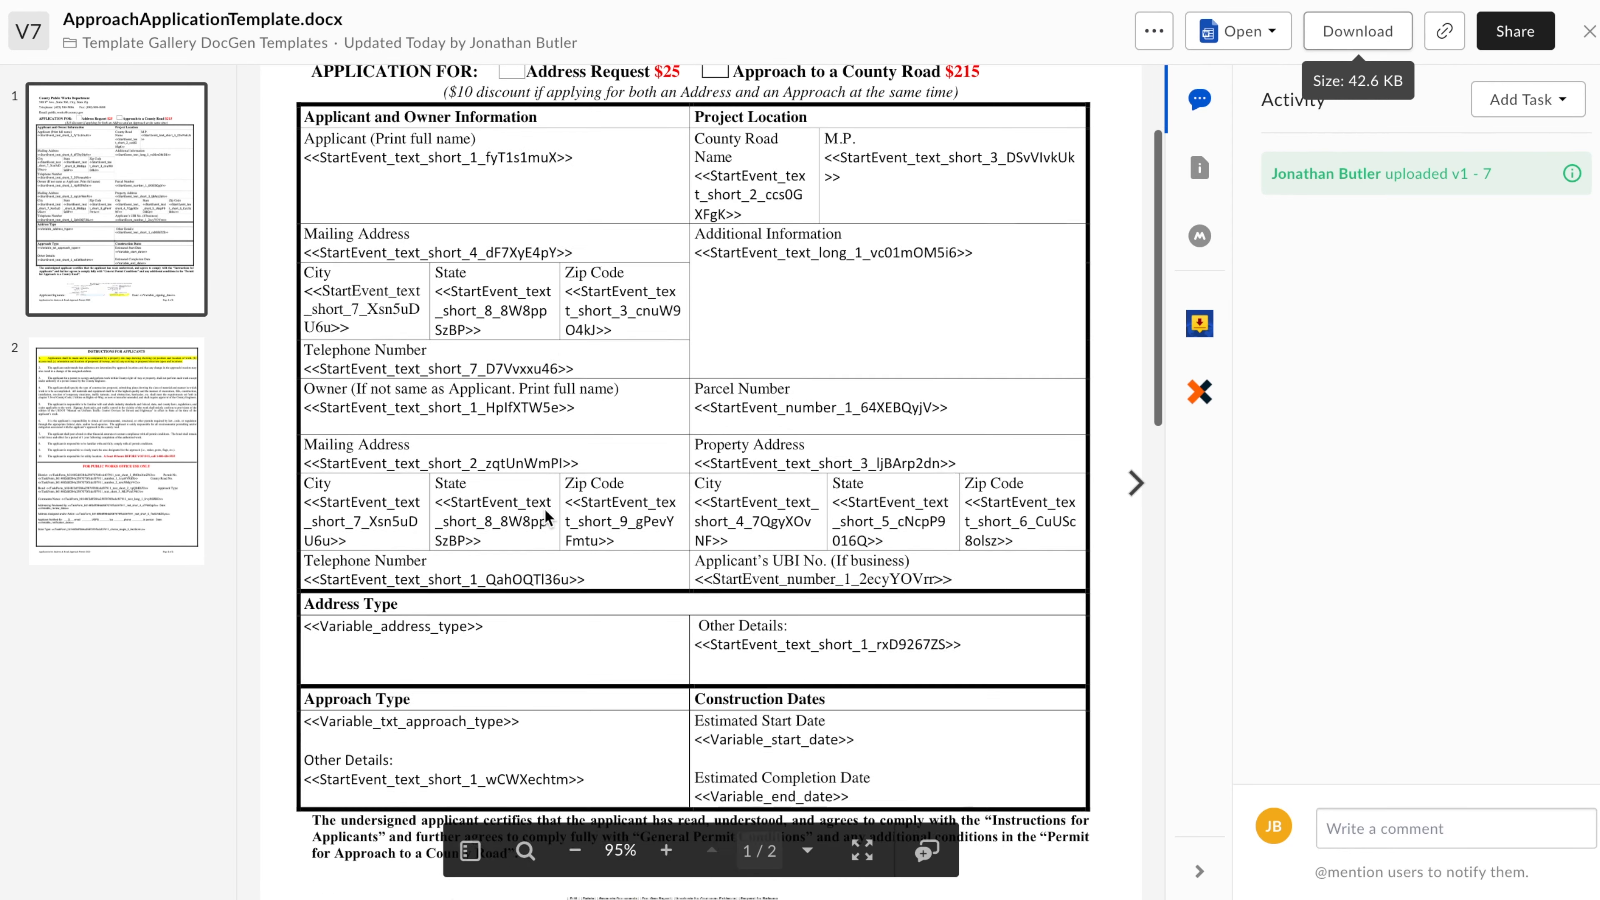
Review the merge tags in ApproachApplicationTemplate.docx, from the applicant fields through the public works office section
scroll(627, 445, down, 15)
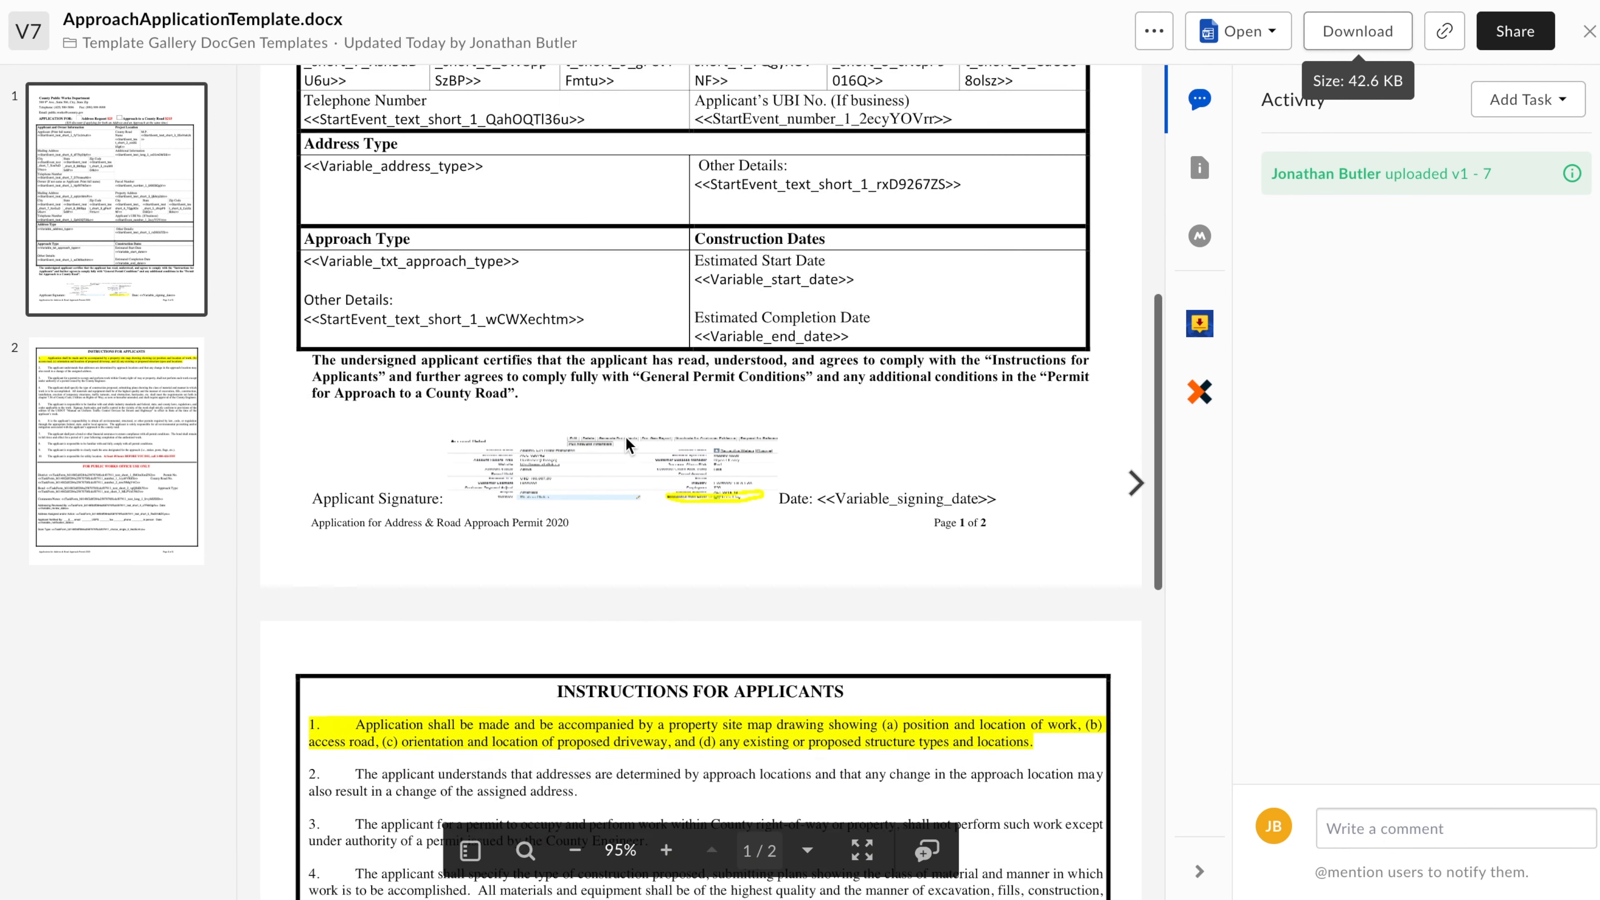
scroll(626, 444, down, 4)
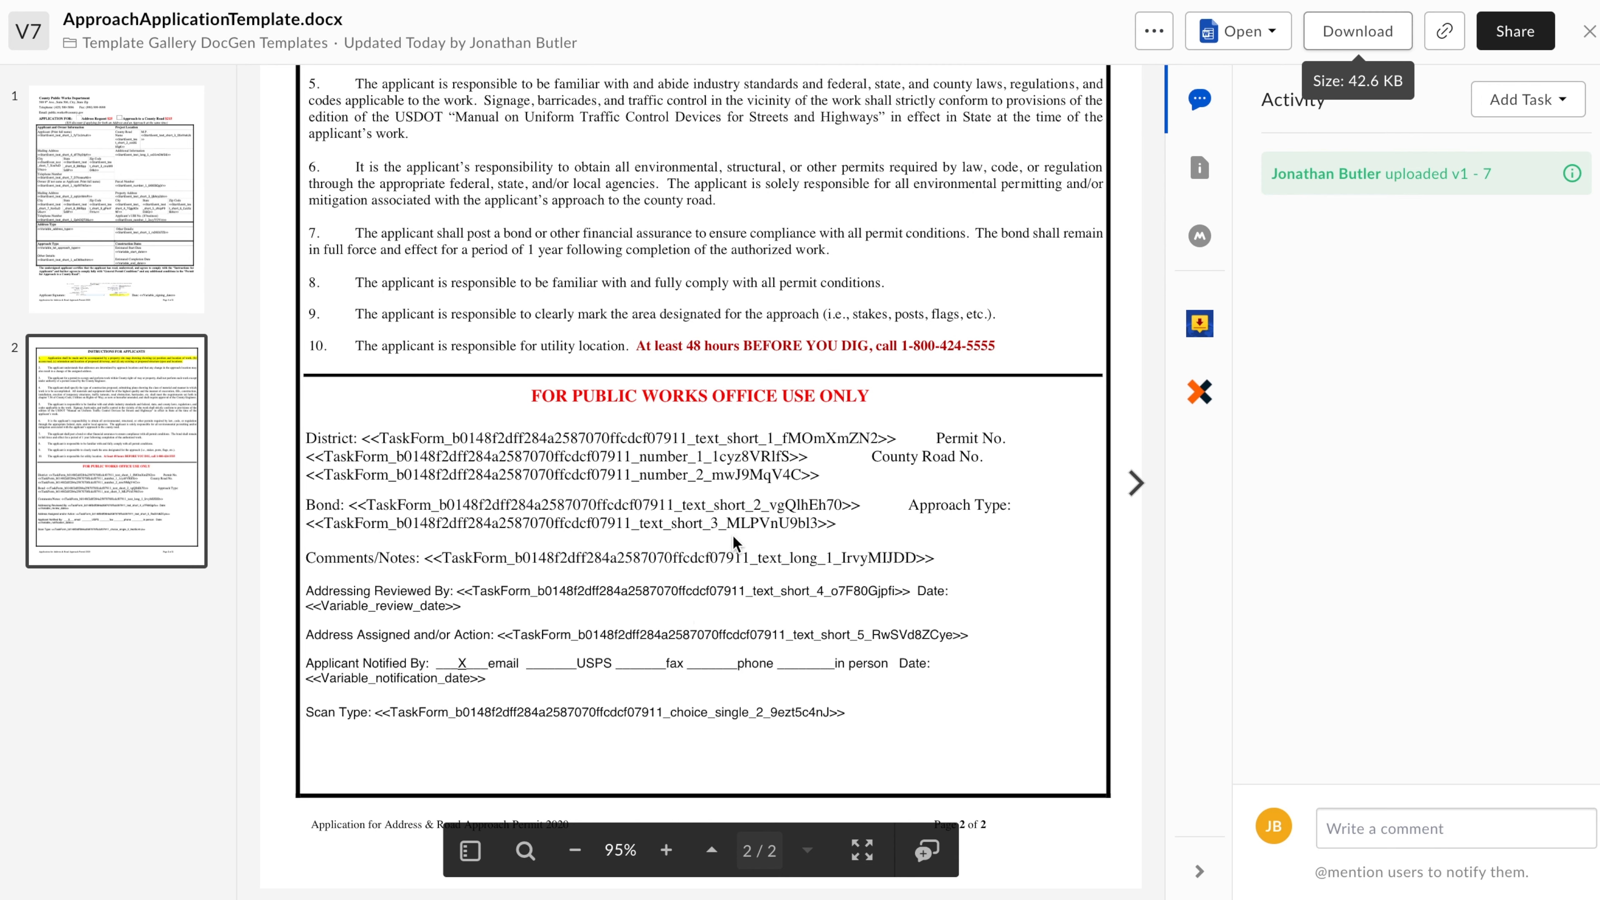
scroll(750, 510, up, 20)
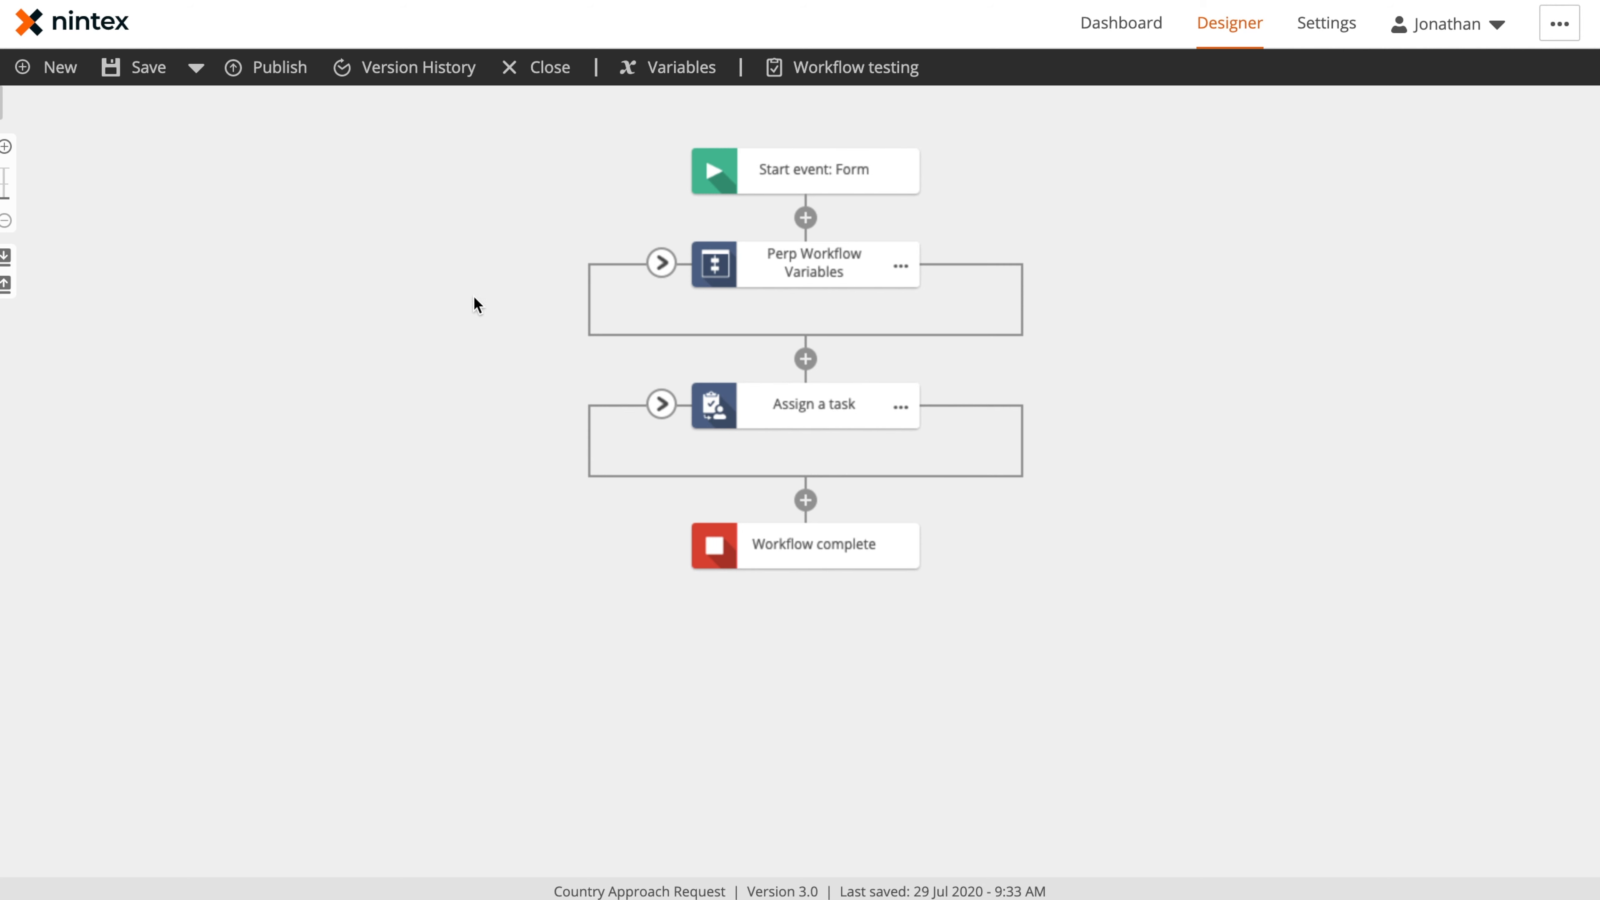
Open the form of the workflow's start event for designing
click(833, 168)
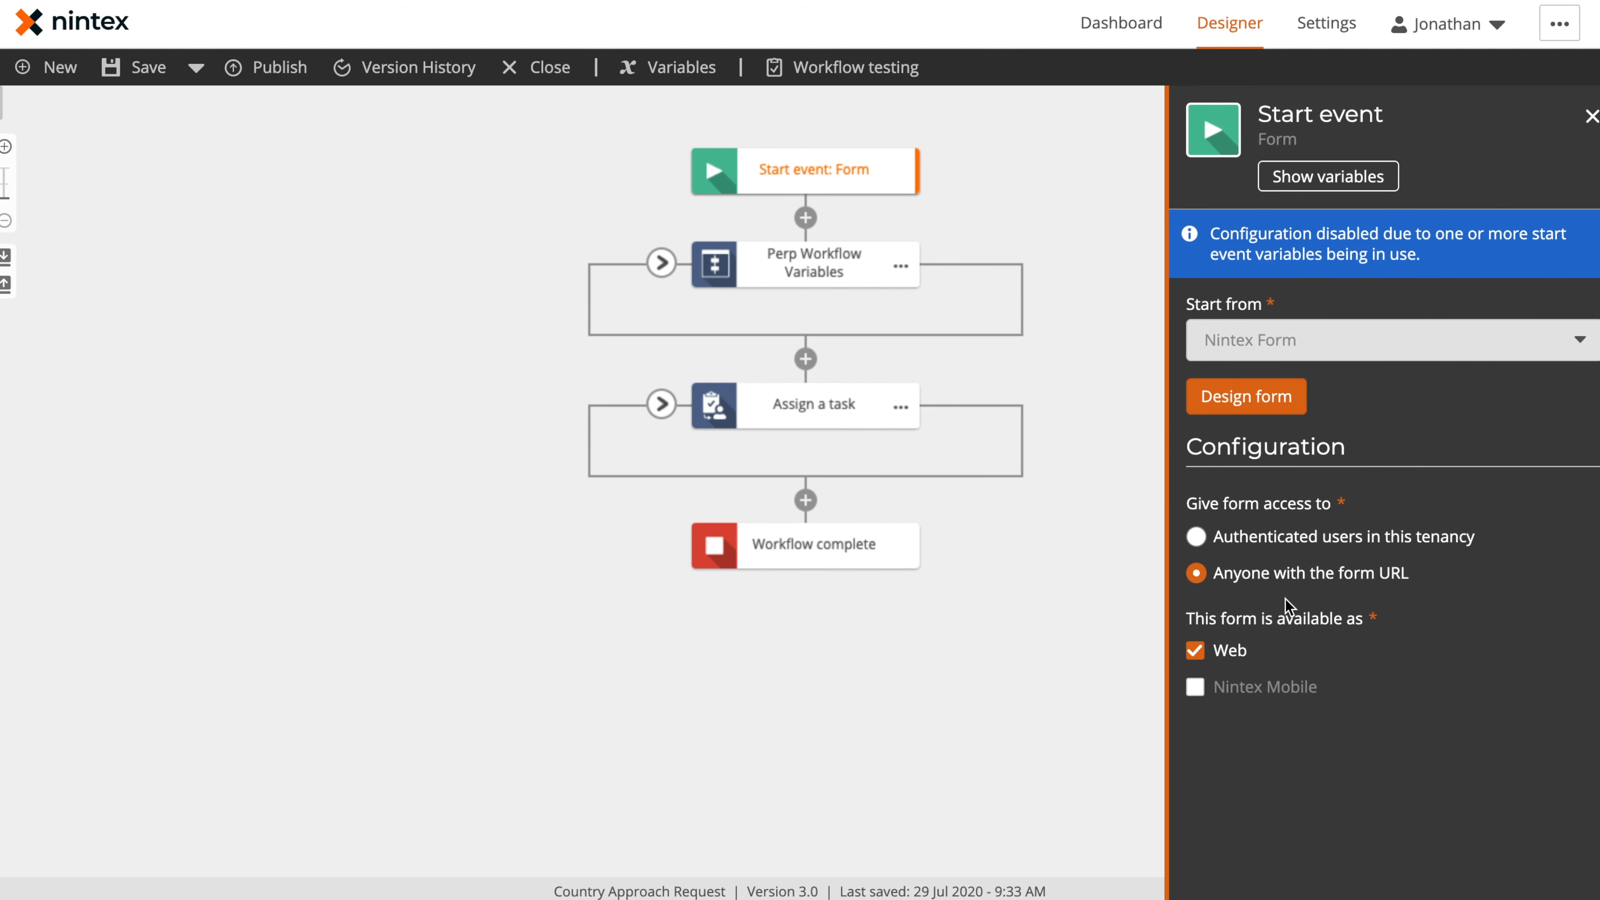
click(1250, 402)
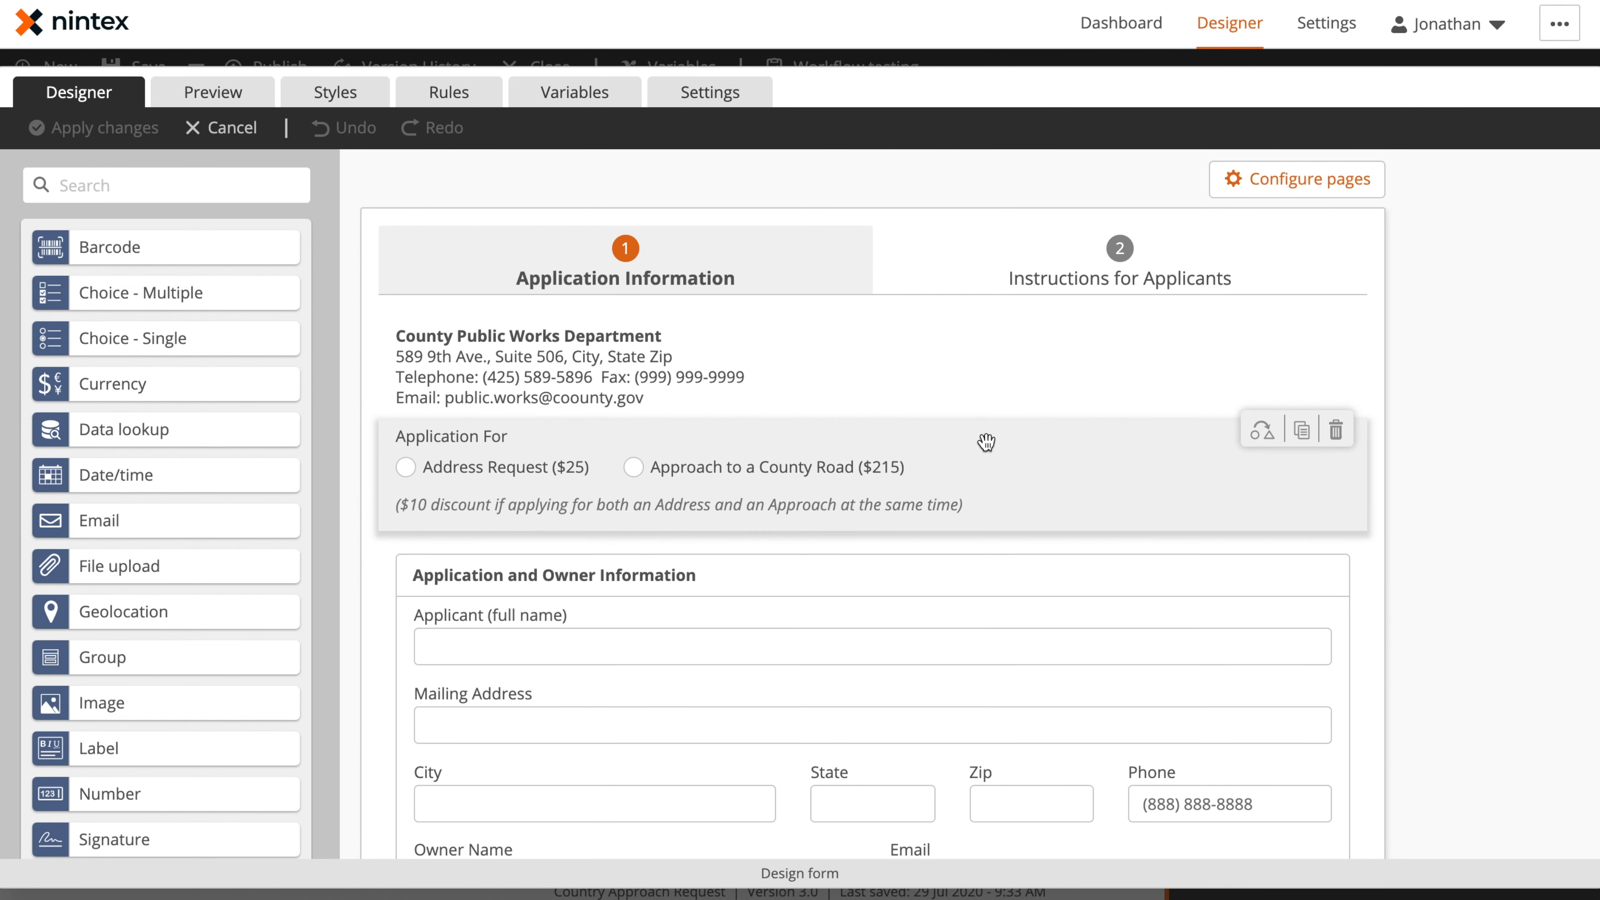
scroll(903, 537, down, 2)
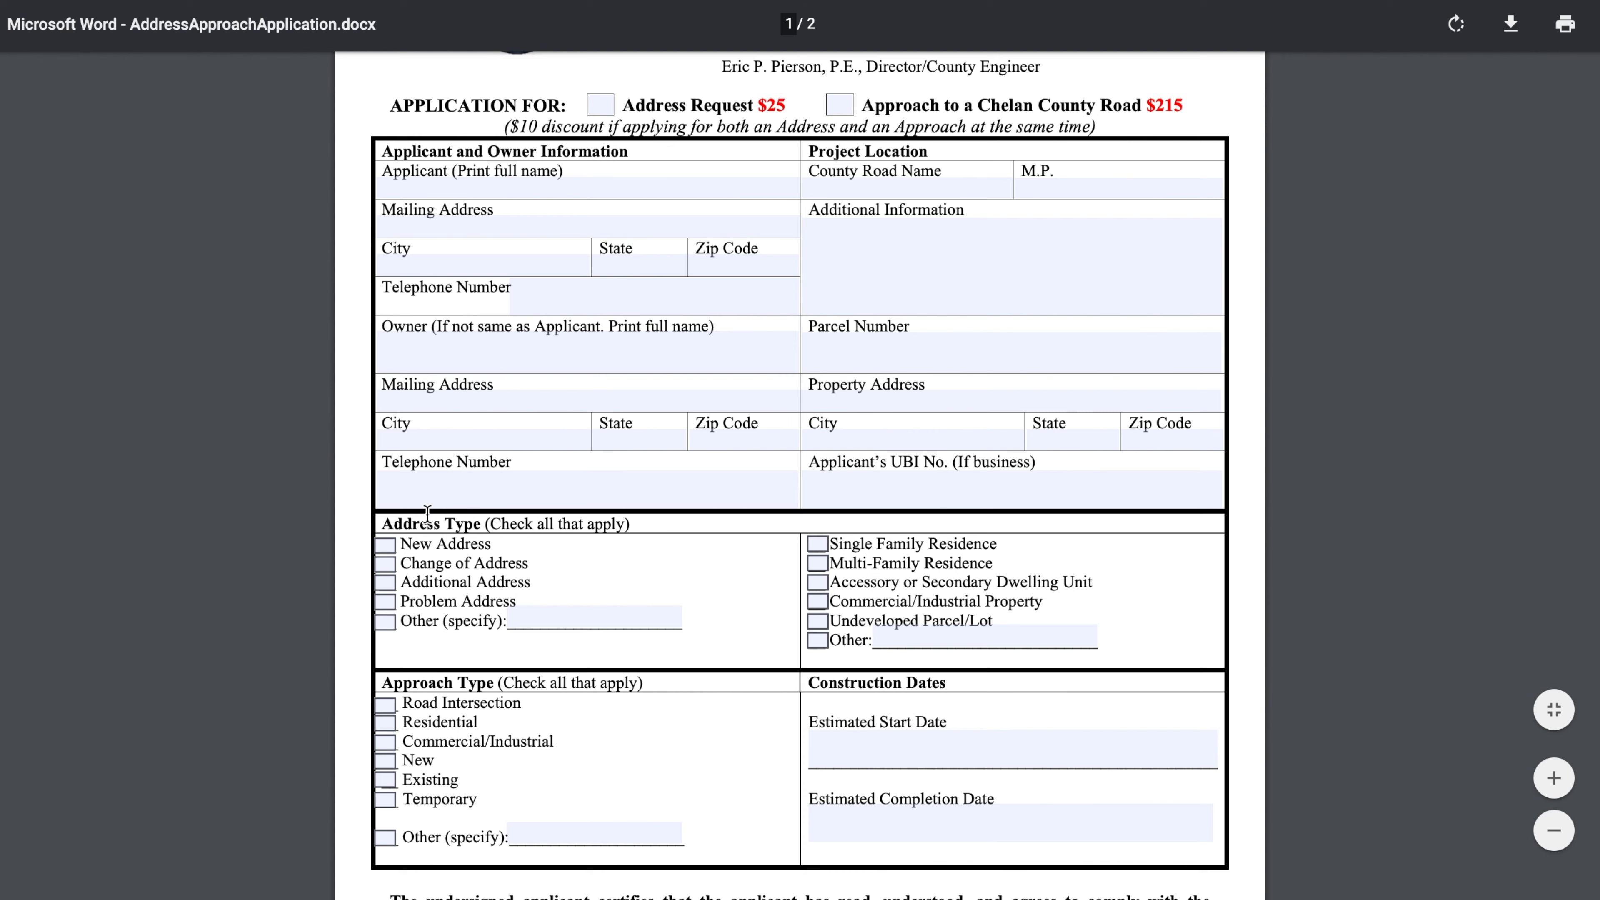
Compare the original PDF application with the sections on the form's Application Information page, through Construction Dates
scroll(569, 689, down, 15)
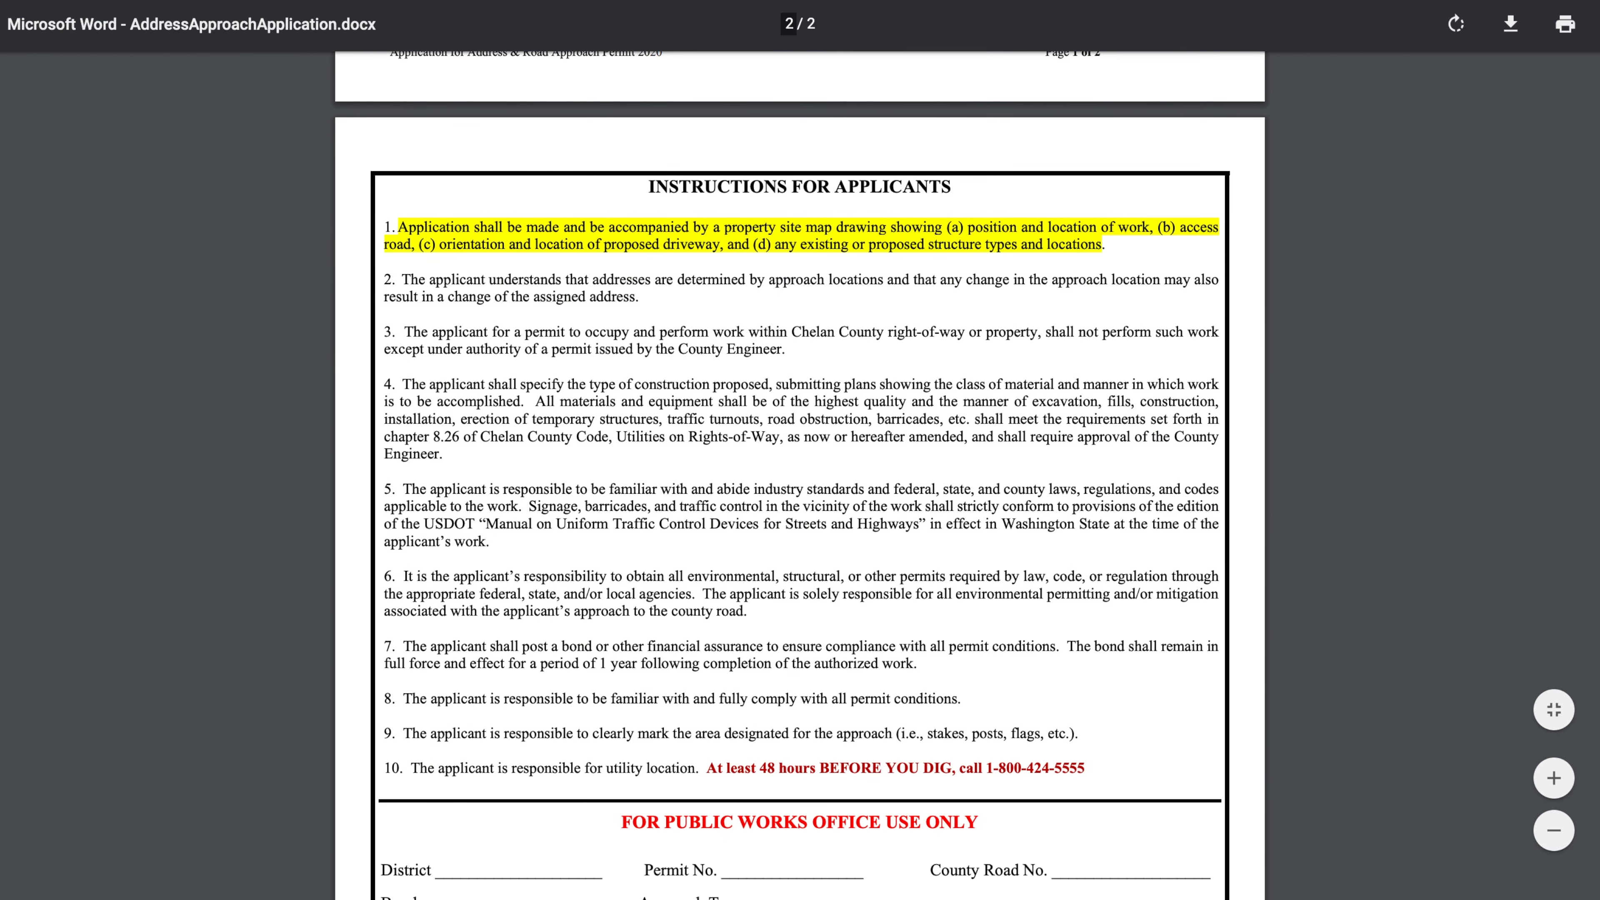
click(444, 1)
scroll(707, 496, down, 3)
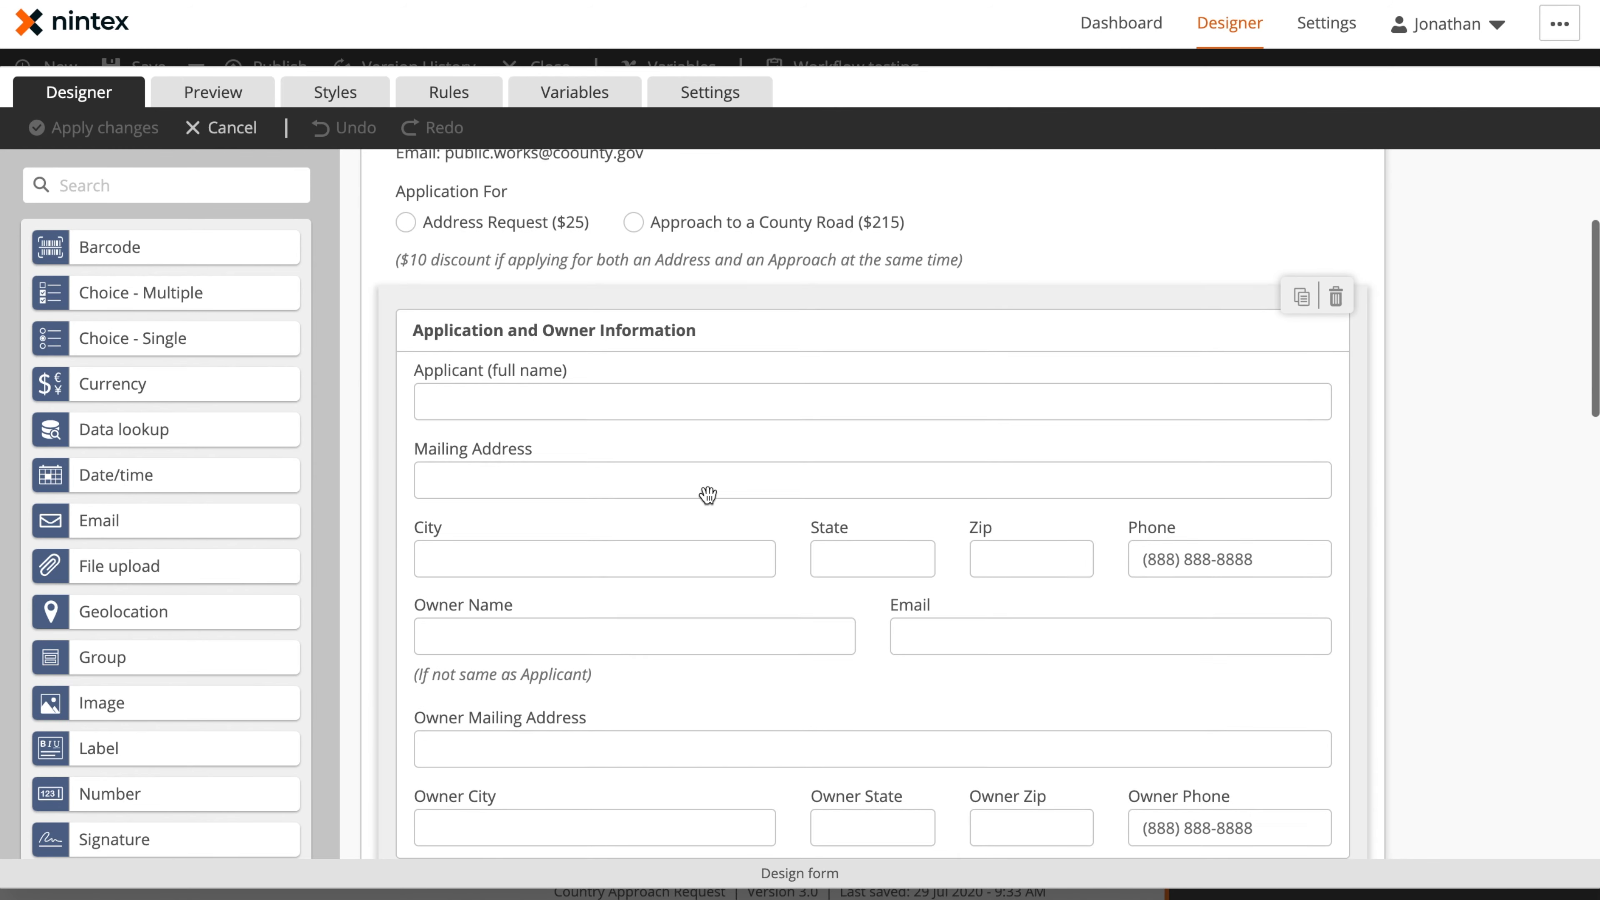
scroll(779, 400, down, 6)
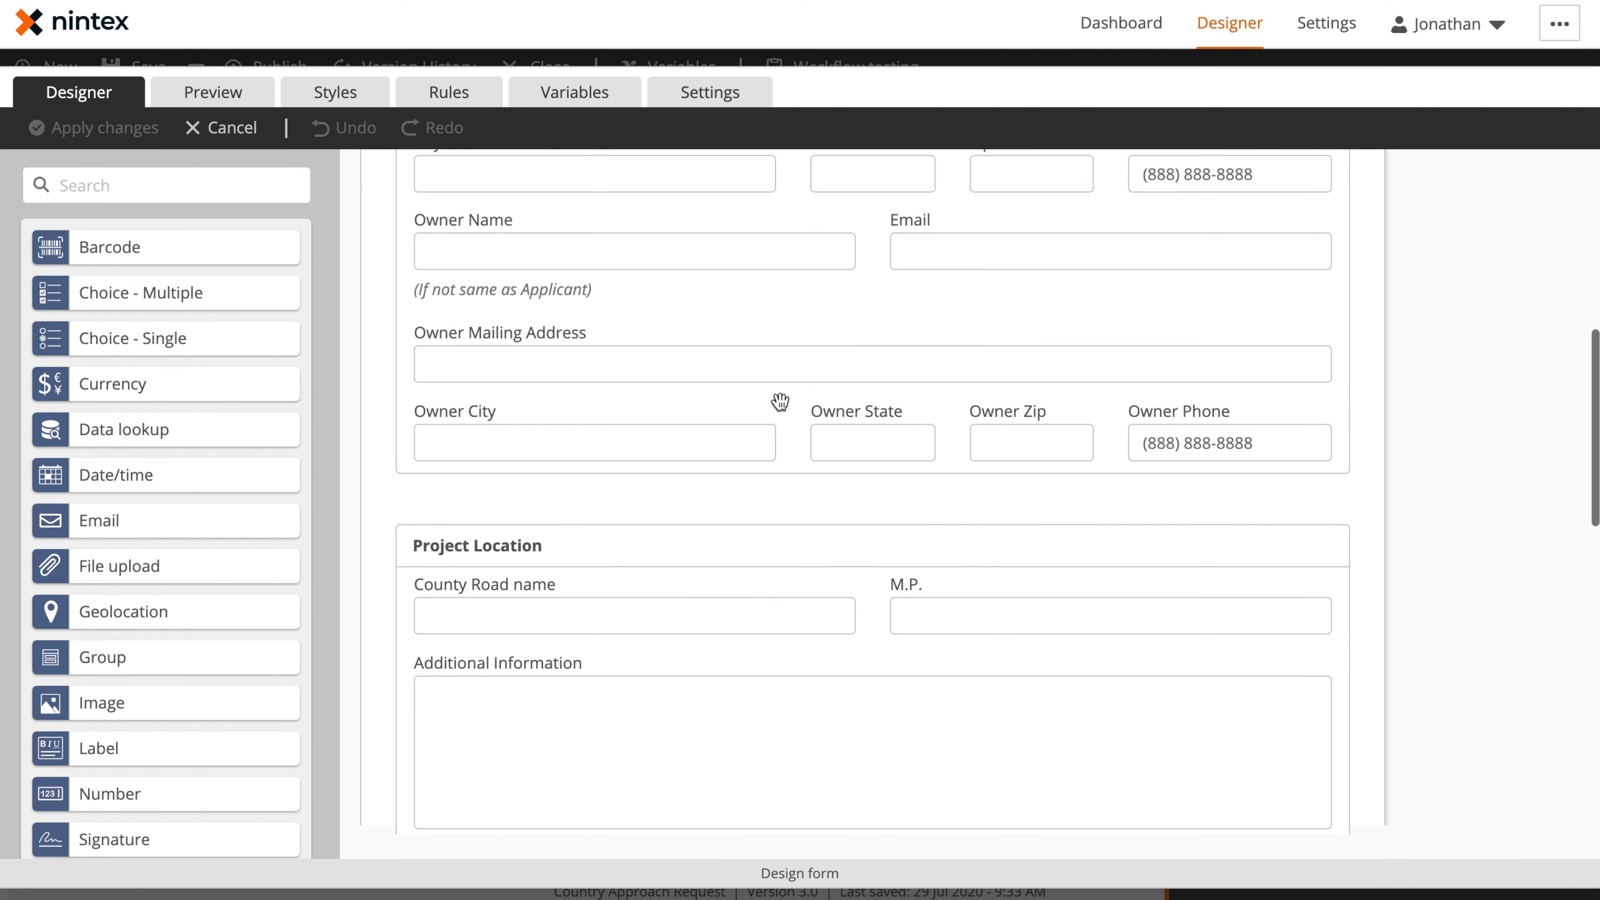
scroll(737, 401, down, 10)
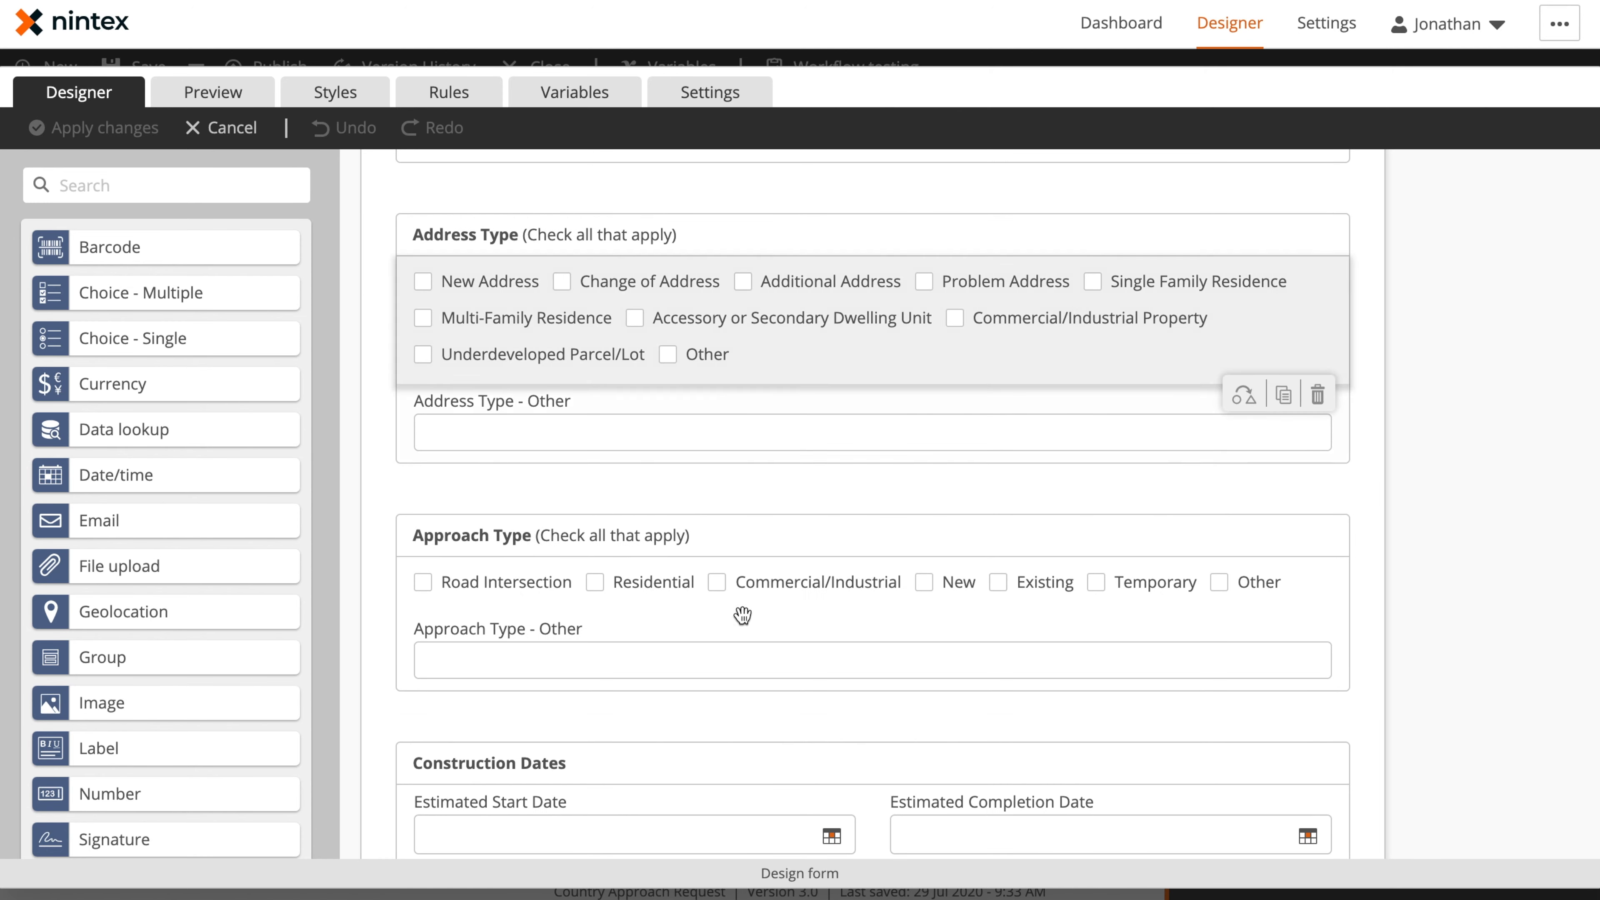
scroll(732, 650, down, 3)
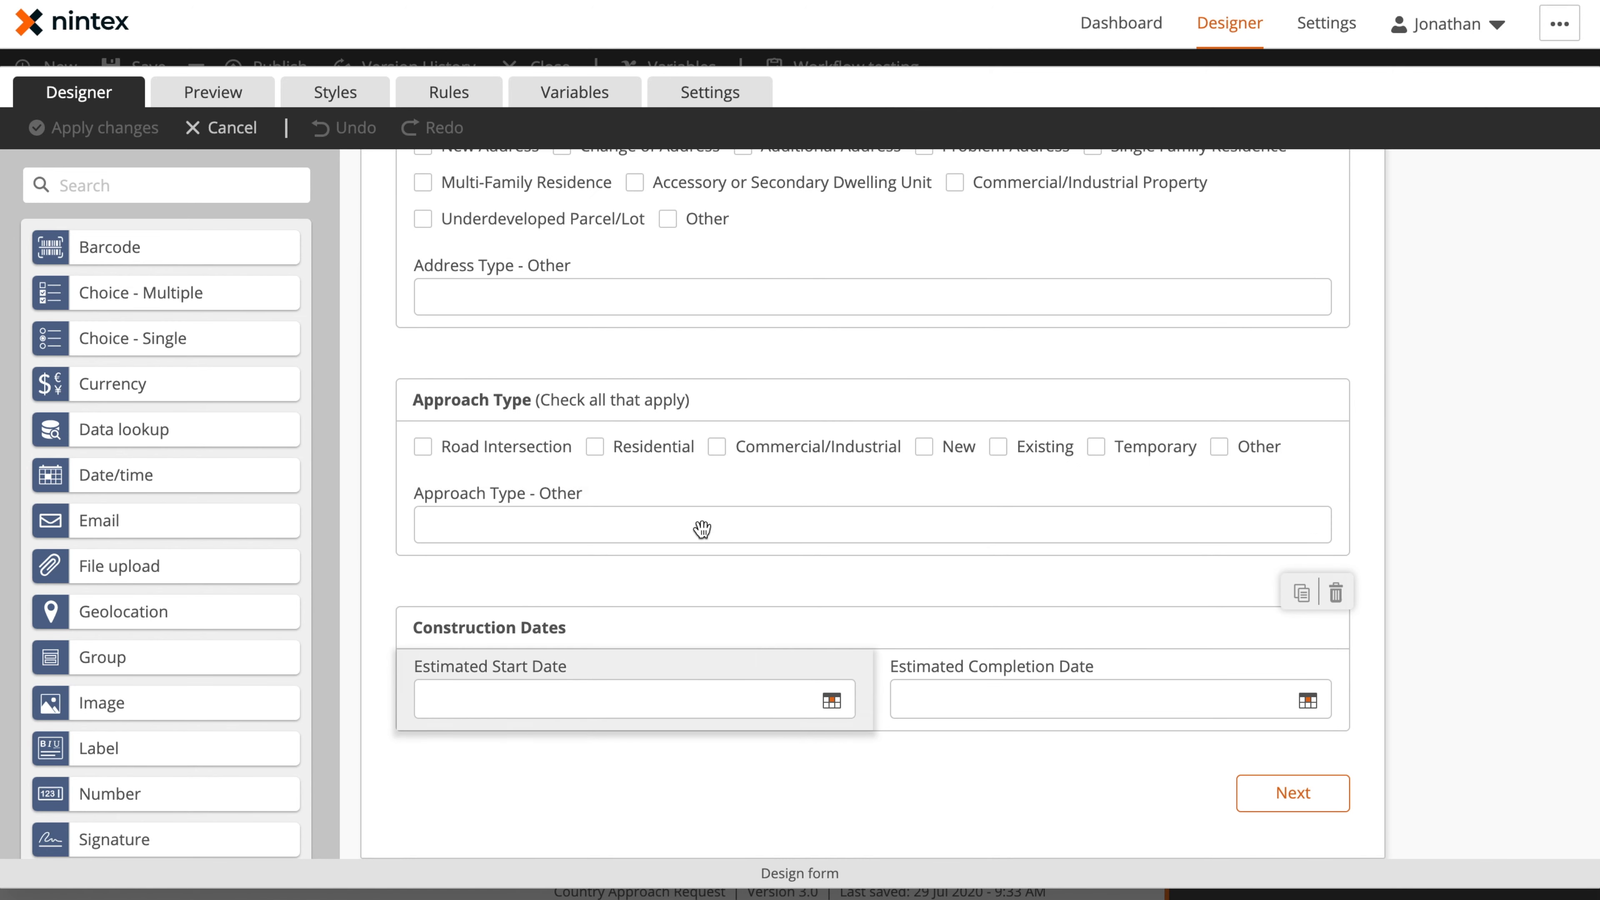
Inspect the text settings of the County Public Works Department label at the start of the form
scroll(703, 529, up, 8)
scroll(702, 529, up, 10)
click(689, 345)
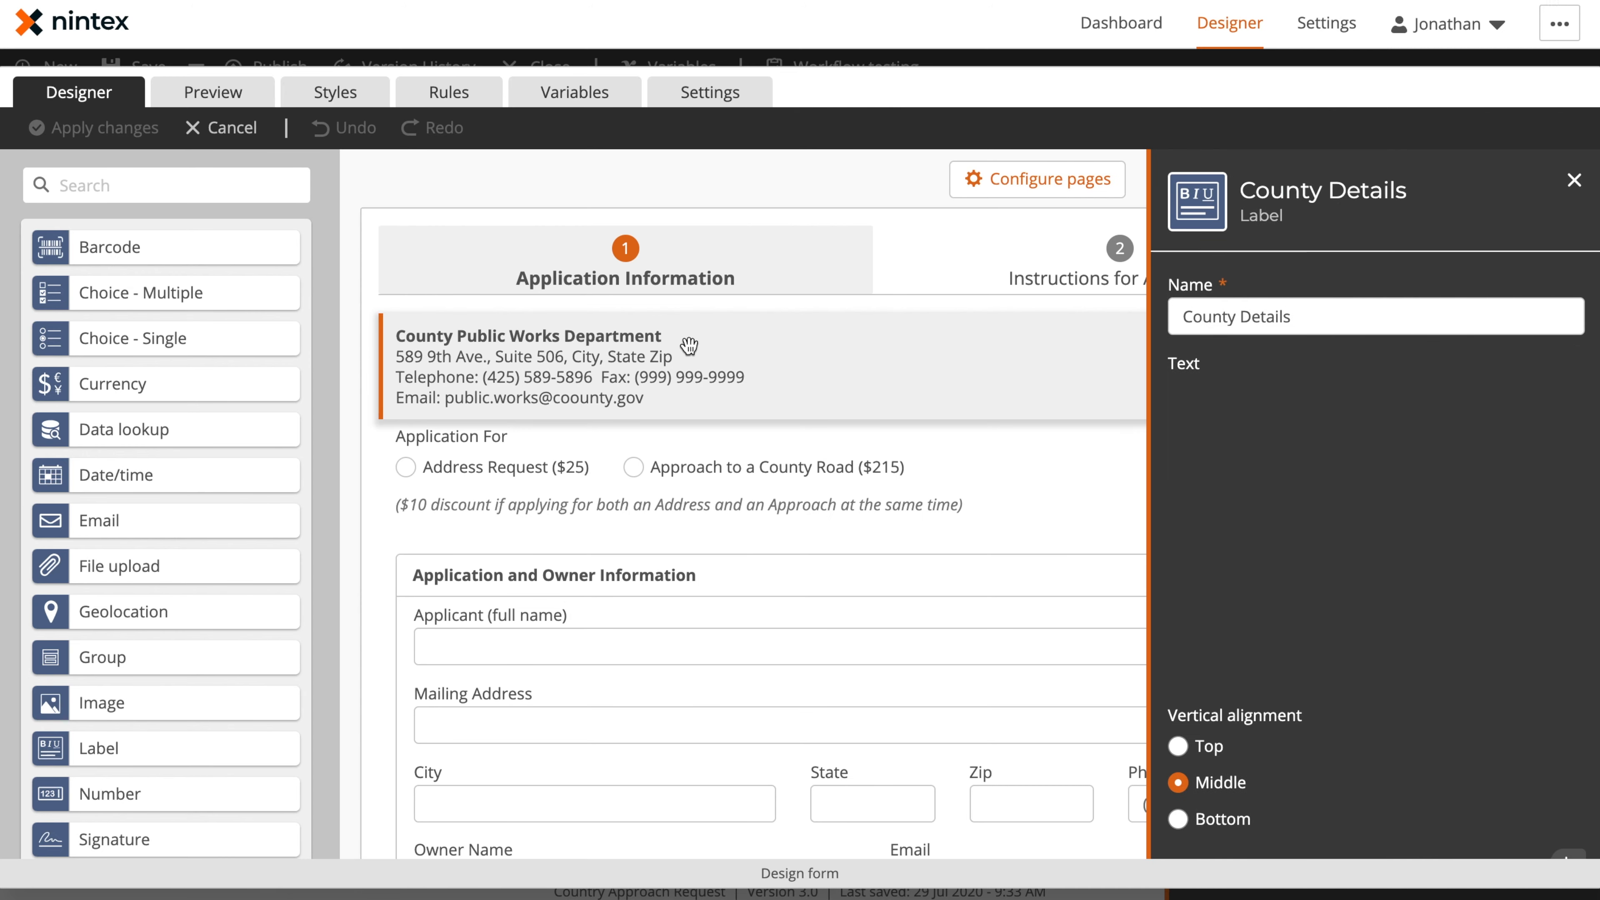
click(1373, 587)
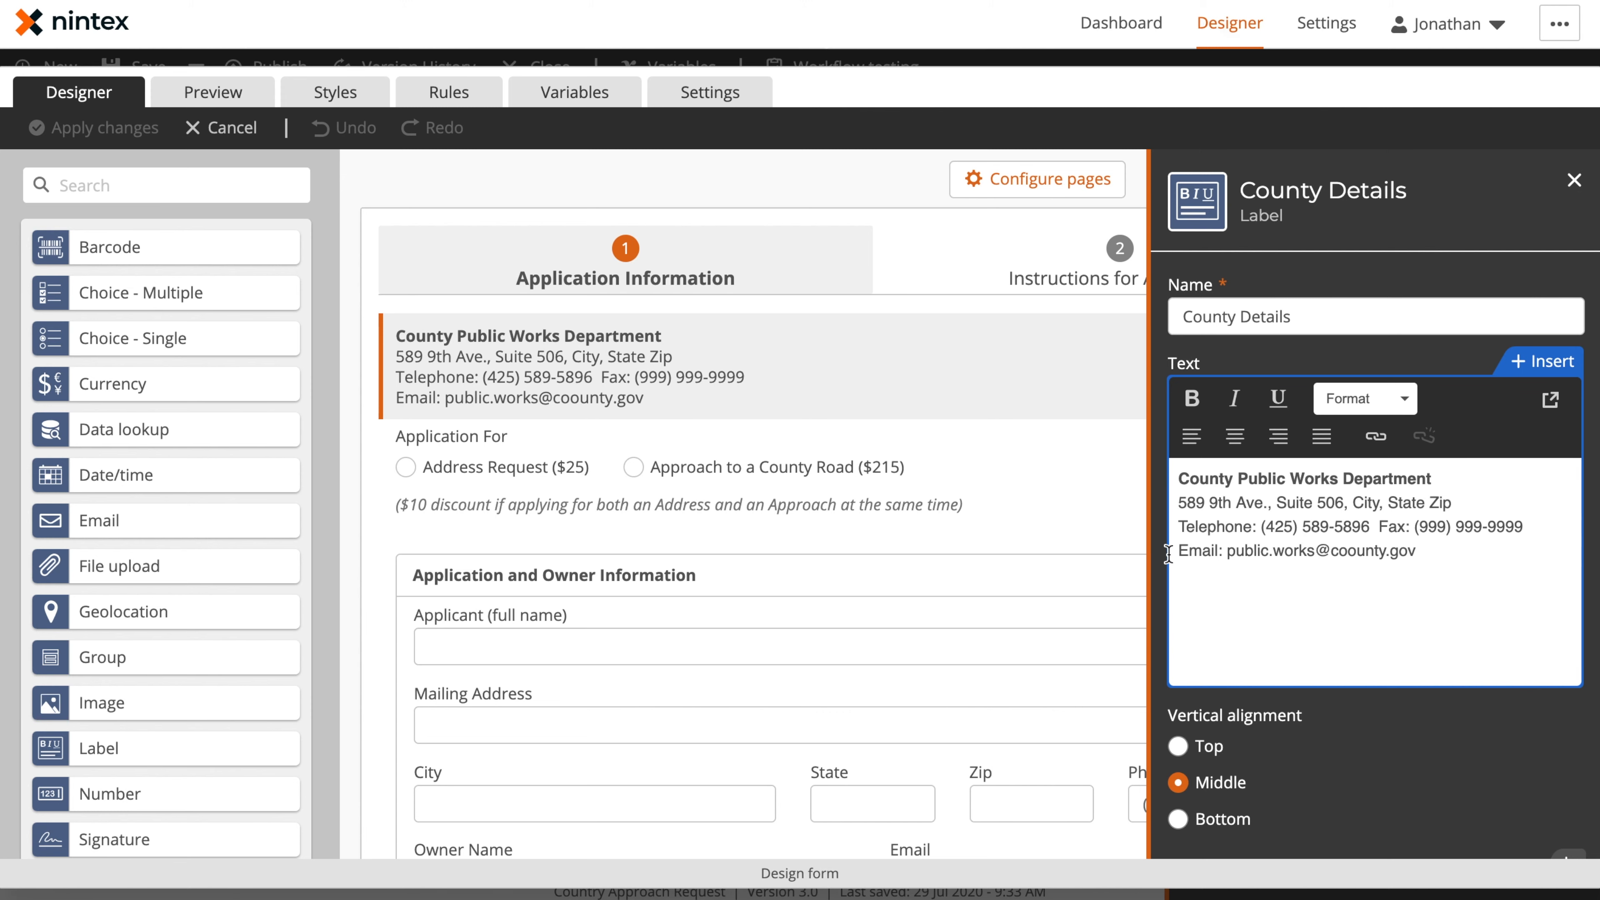
Copy the Application For control's description, "($10 discount if applying for both an Address and an Approach at the same time)", into its tooltip
click(803, 445)
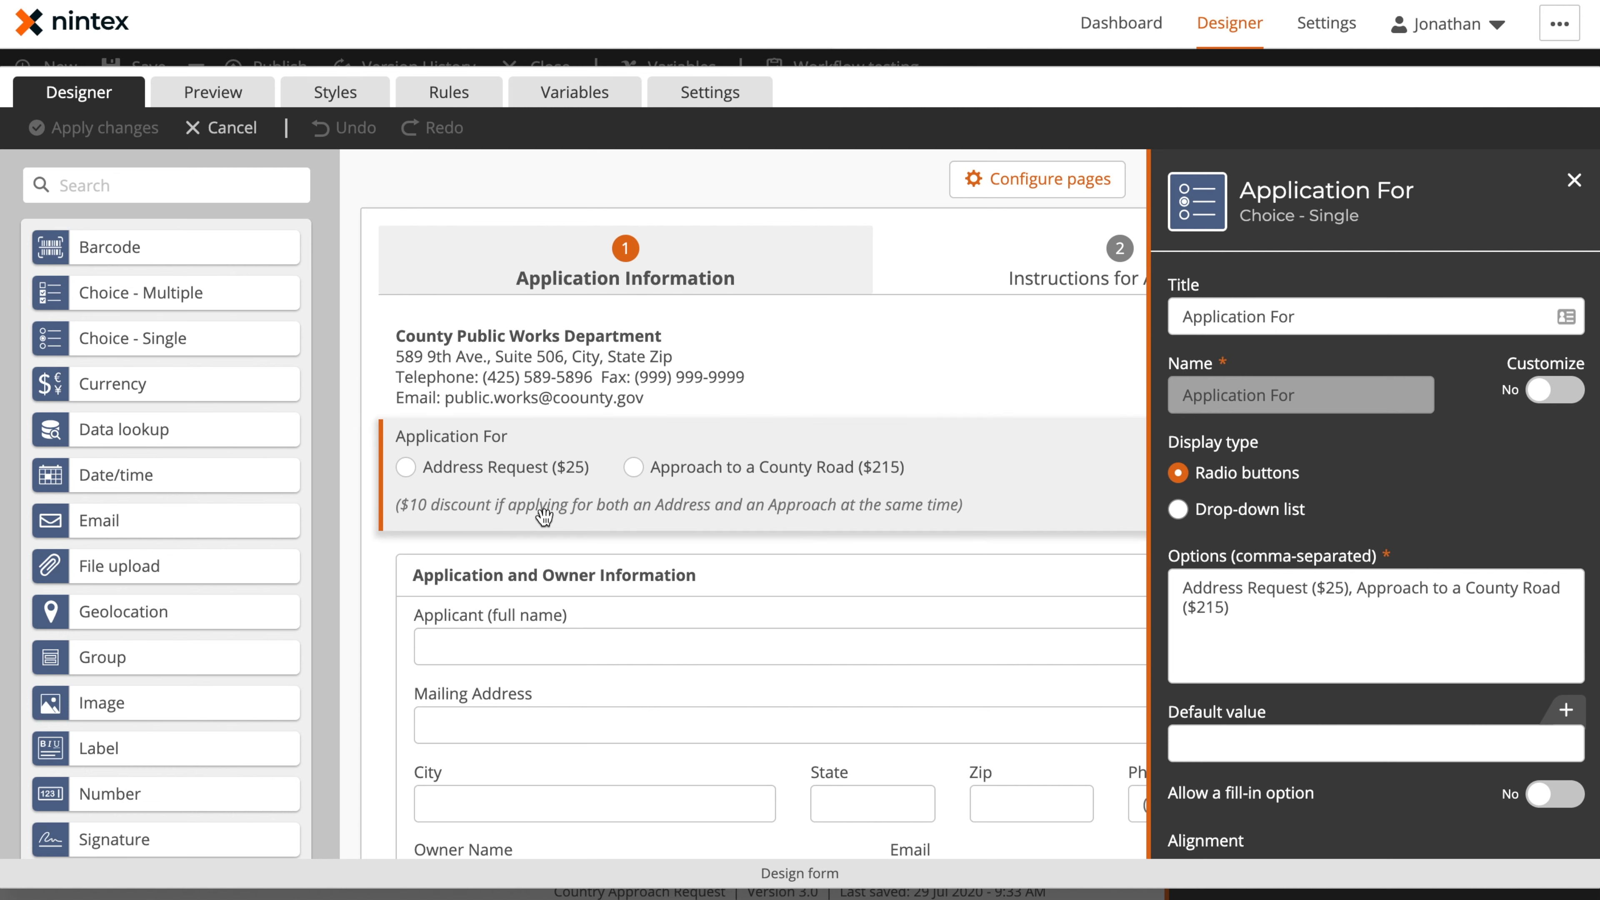
scroll(1349, 653, down, 1)
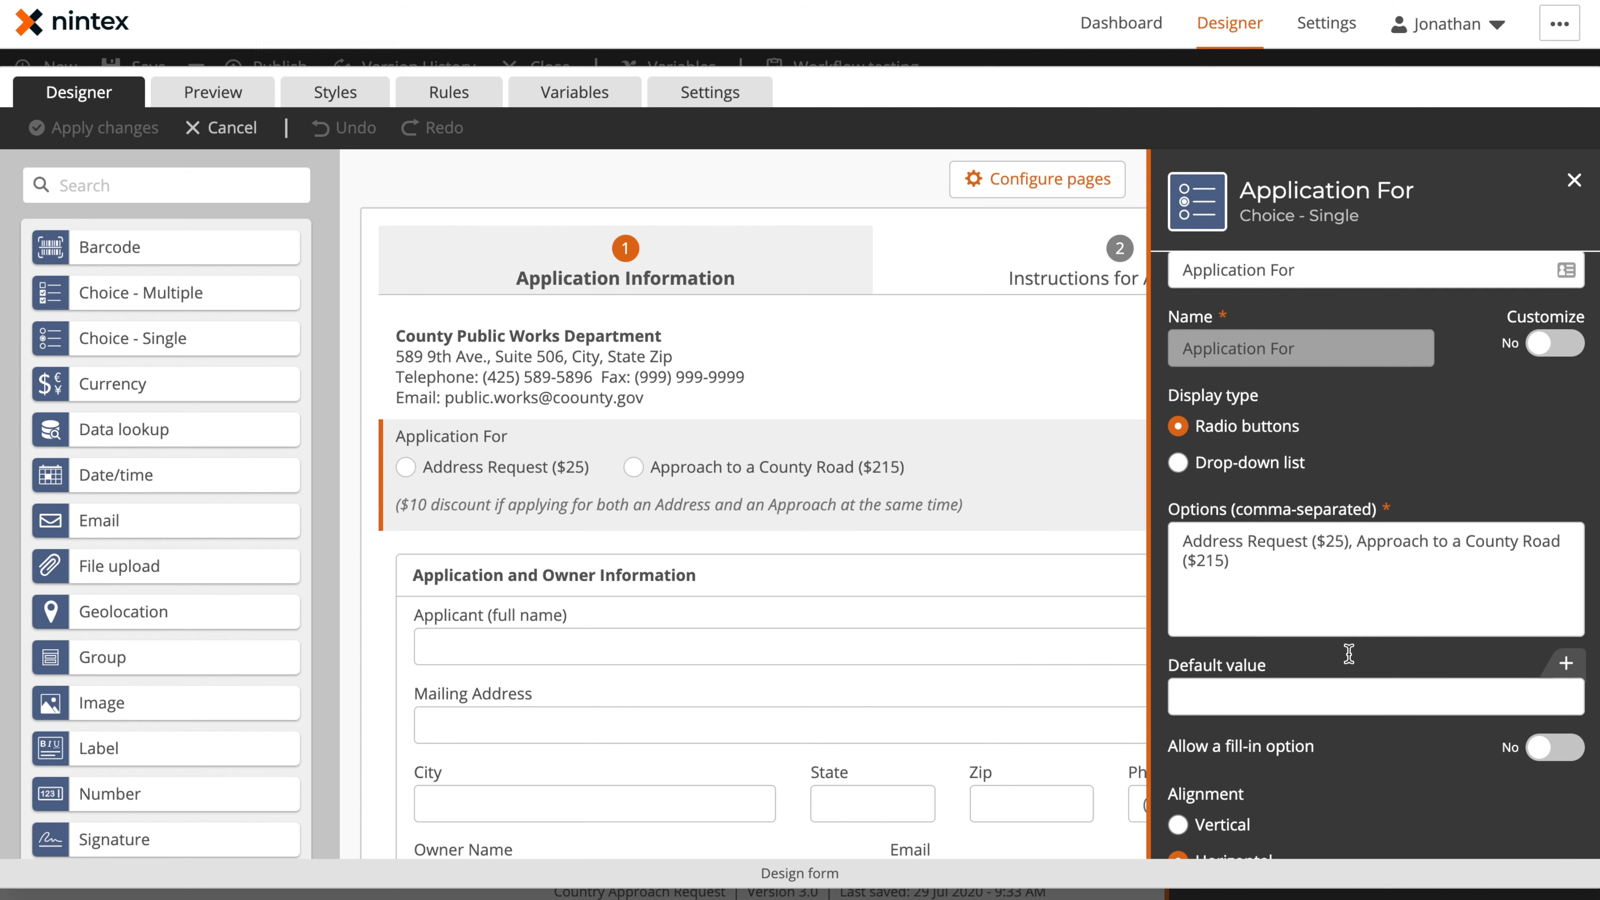
scroll(1348, 653, down, 10)
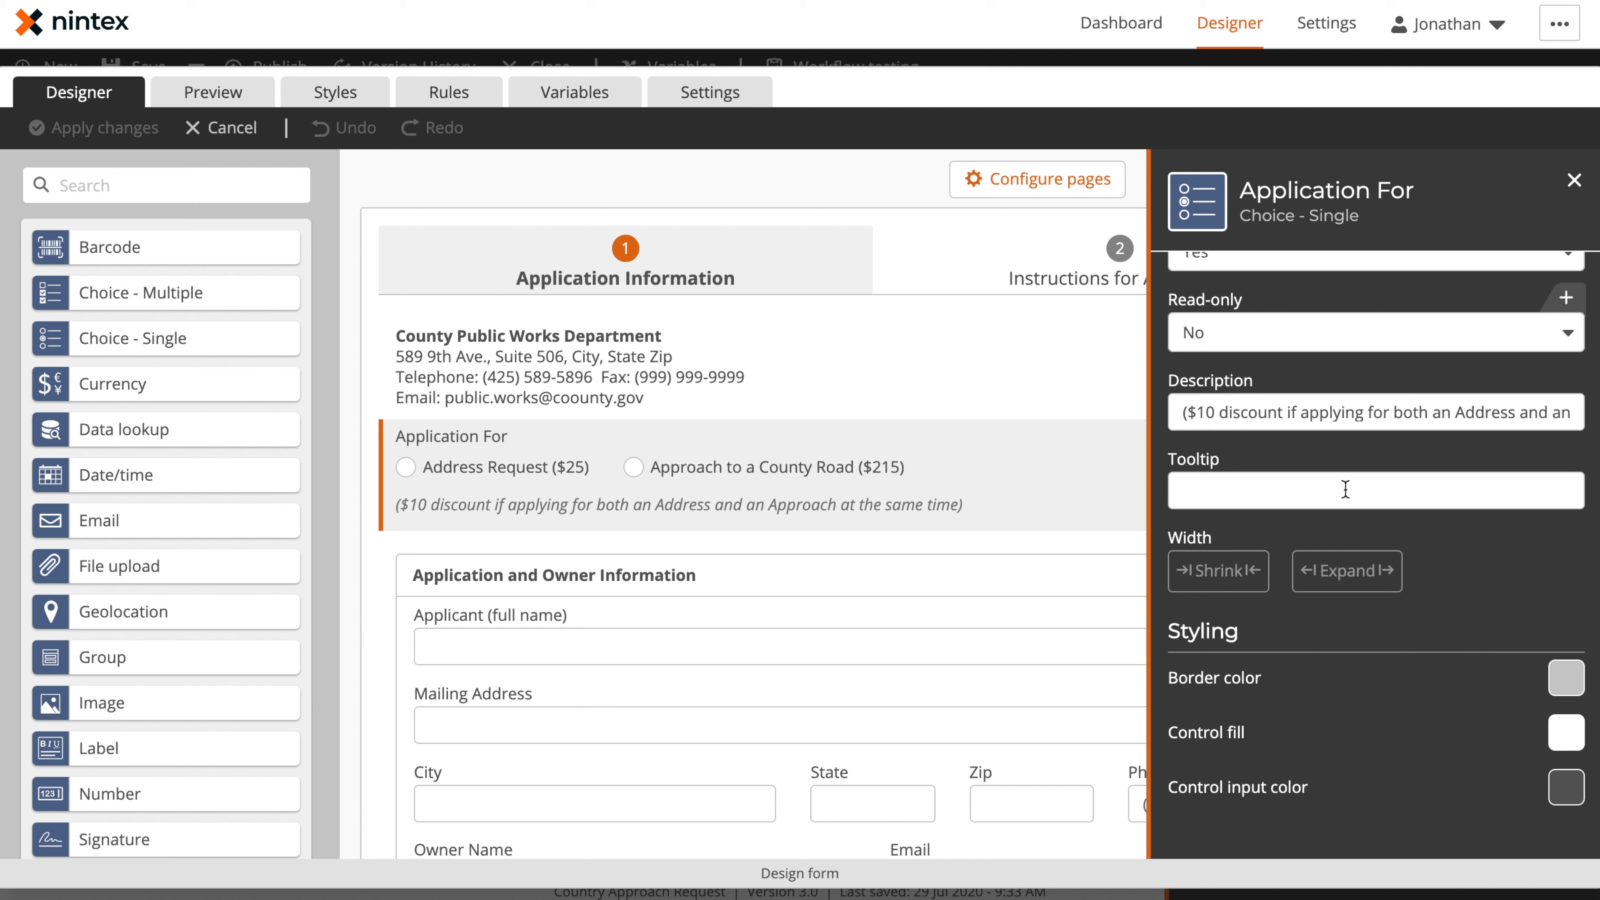
triple_click(1300, 410)
key(ctrl+c)
click(1302, 490)
key(ctrl+v)
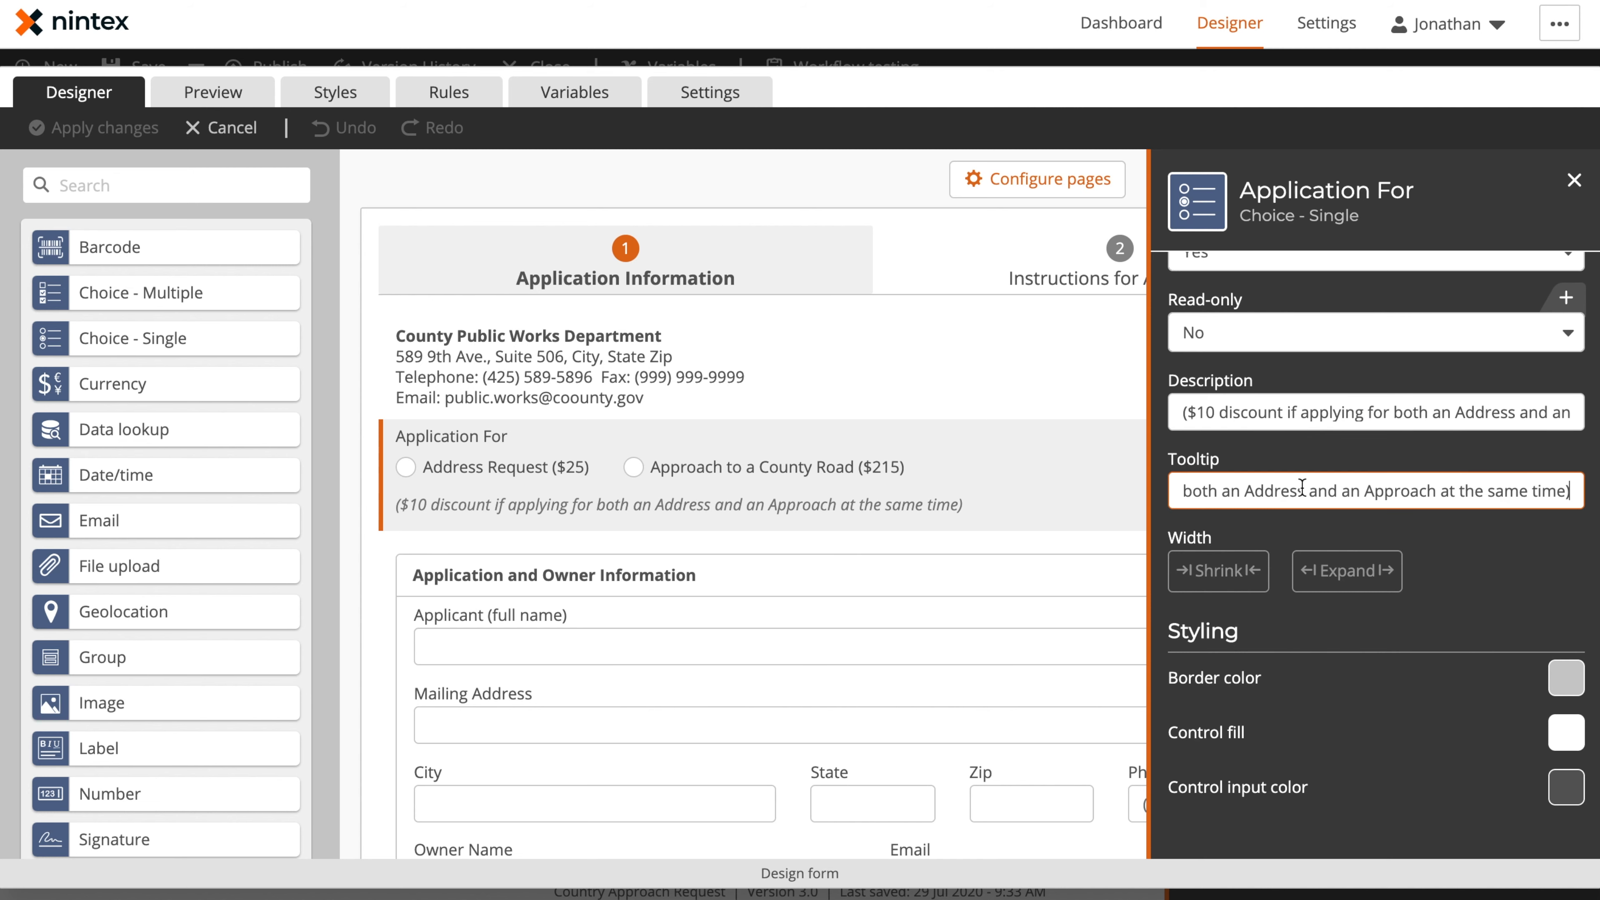
click(1333, 382)
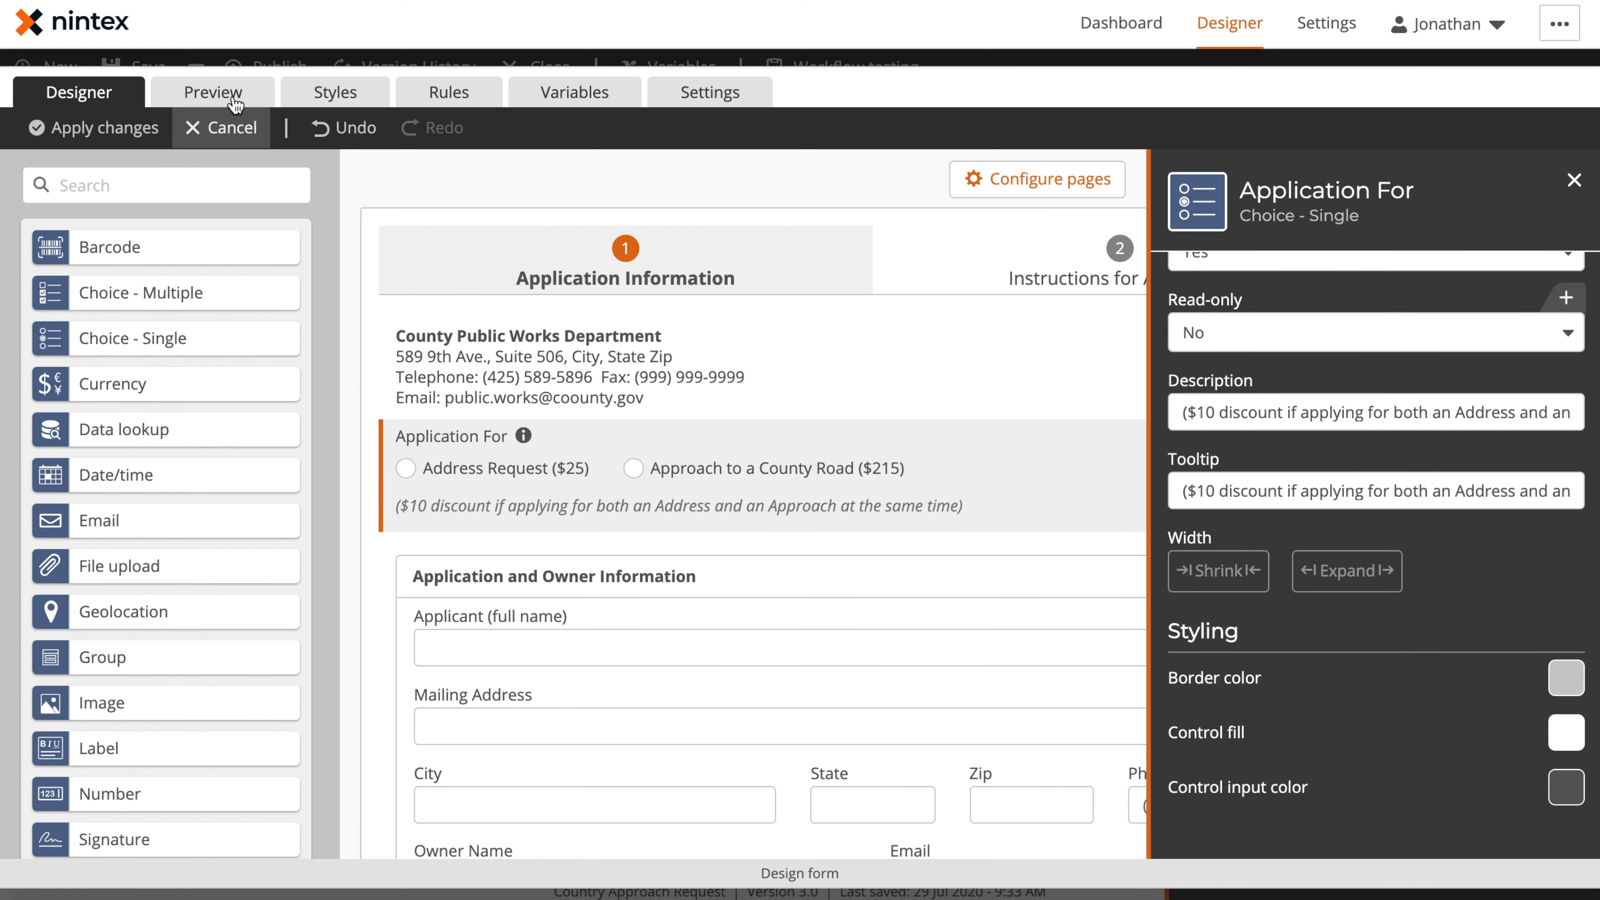
Preview the form to check the Application For tooltip, and return to the form design
click(217, 93)
mouse_move(452, 397)
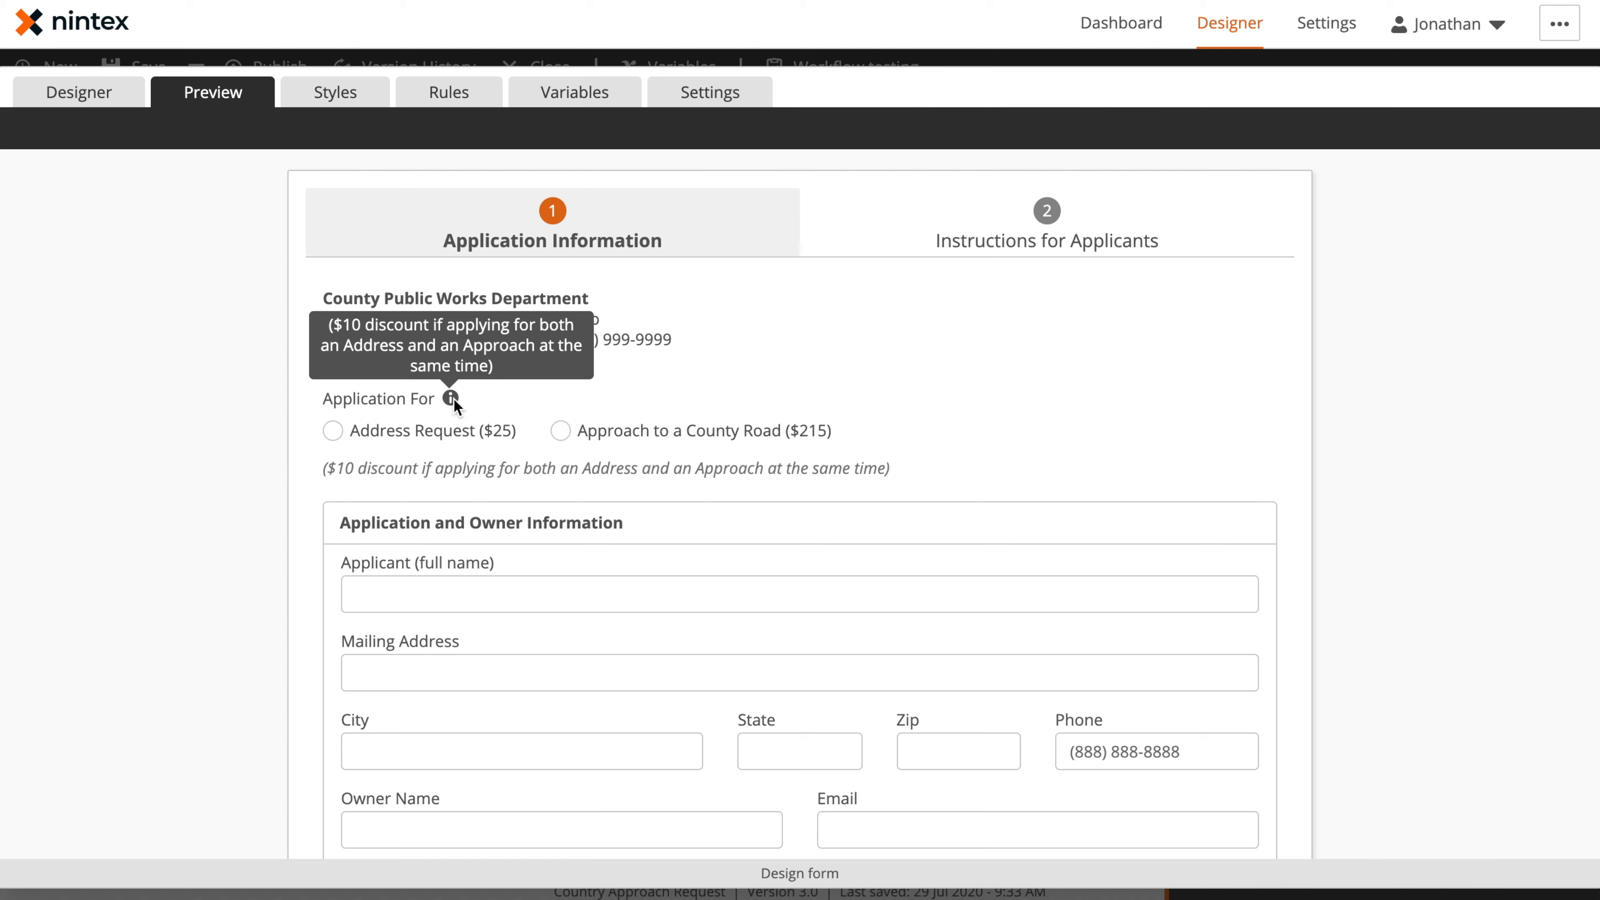
click(112, 106)
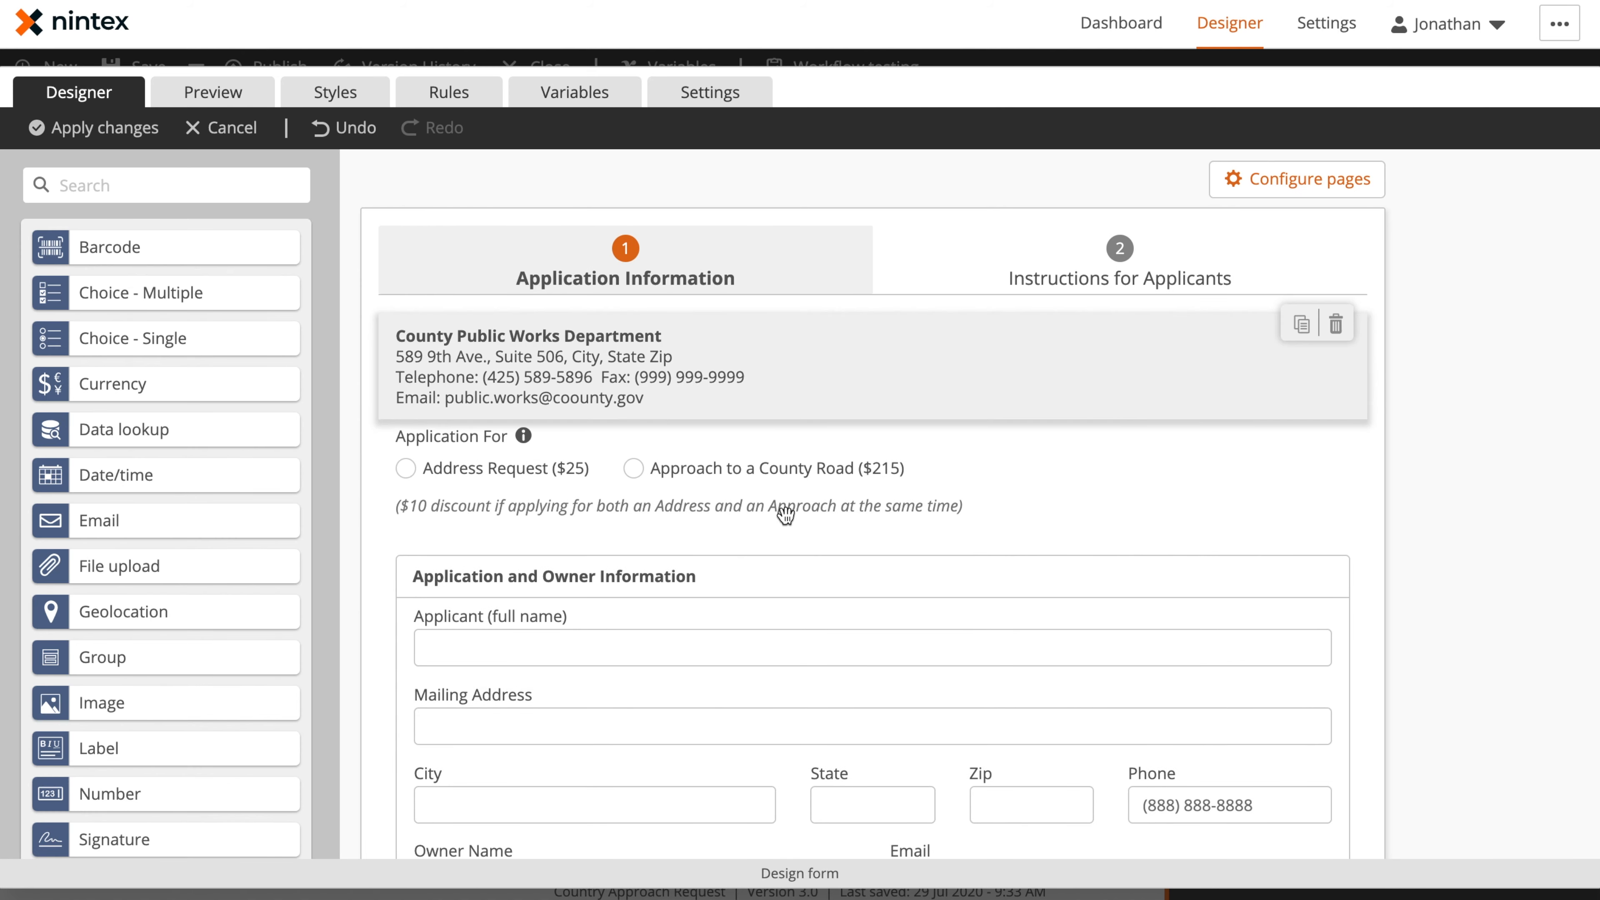
Add an empty group above the Application and Owner Information group, inspect its settings and delete it
scroll(785, 516, down, 2)
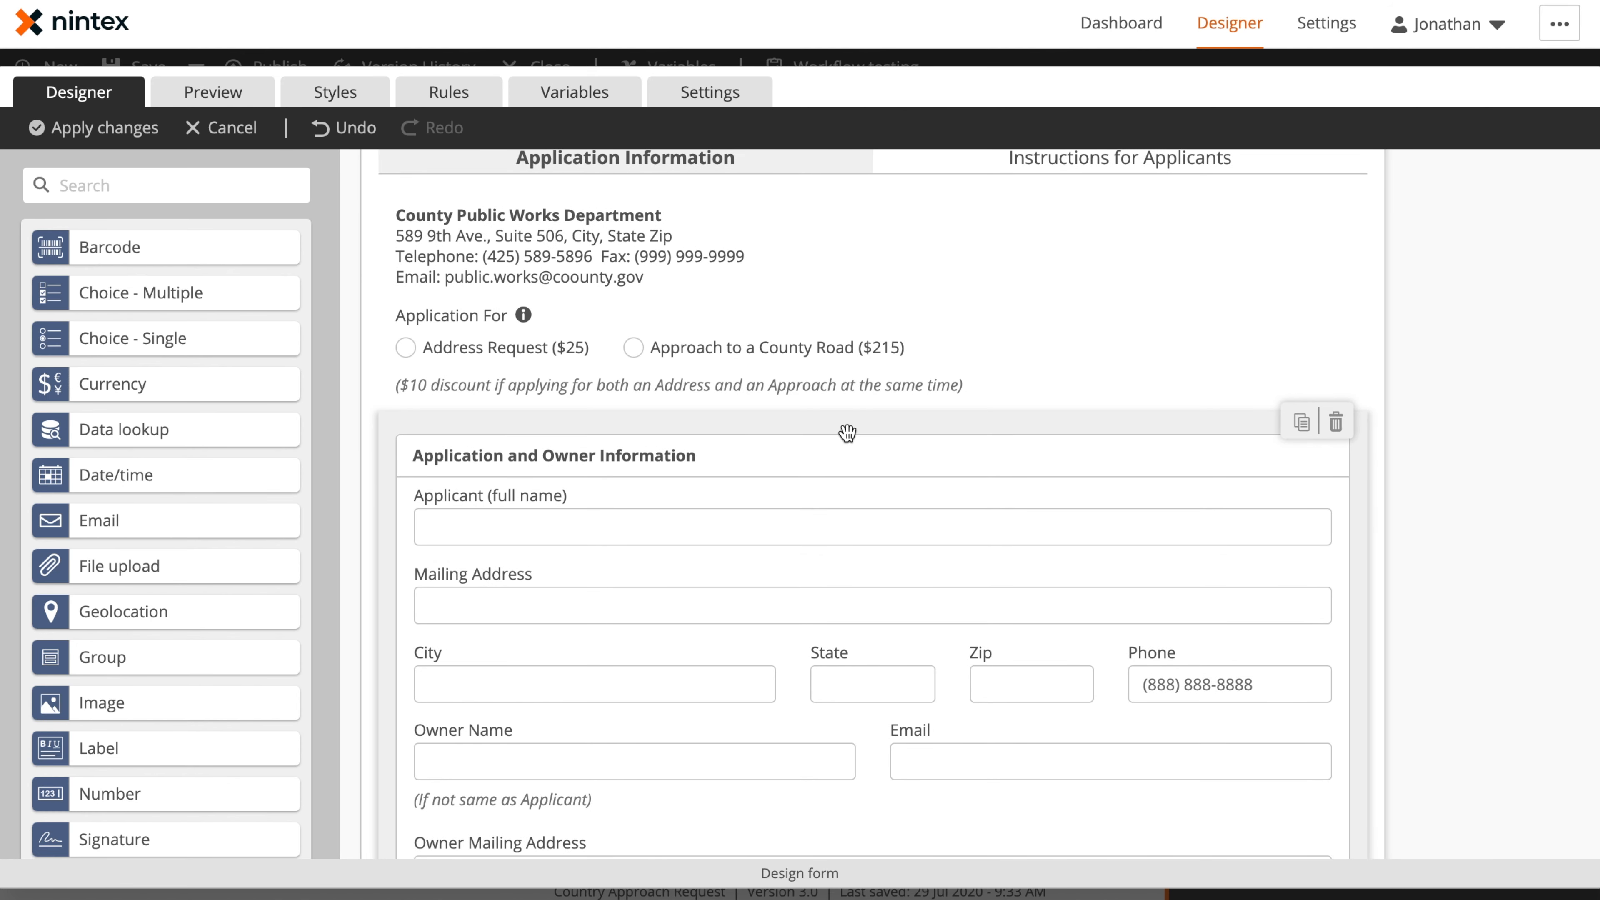
click(846, 433)
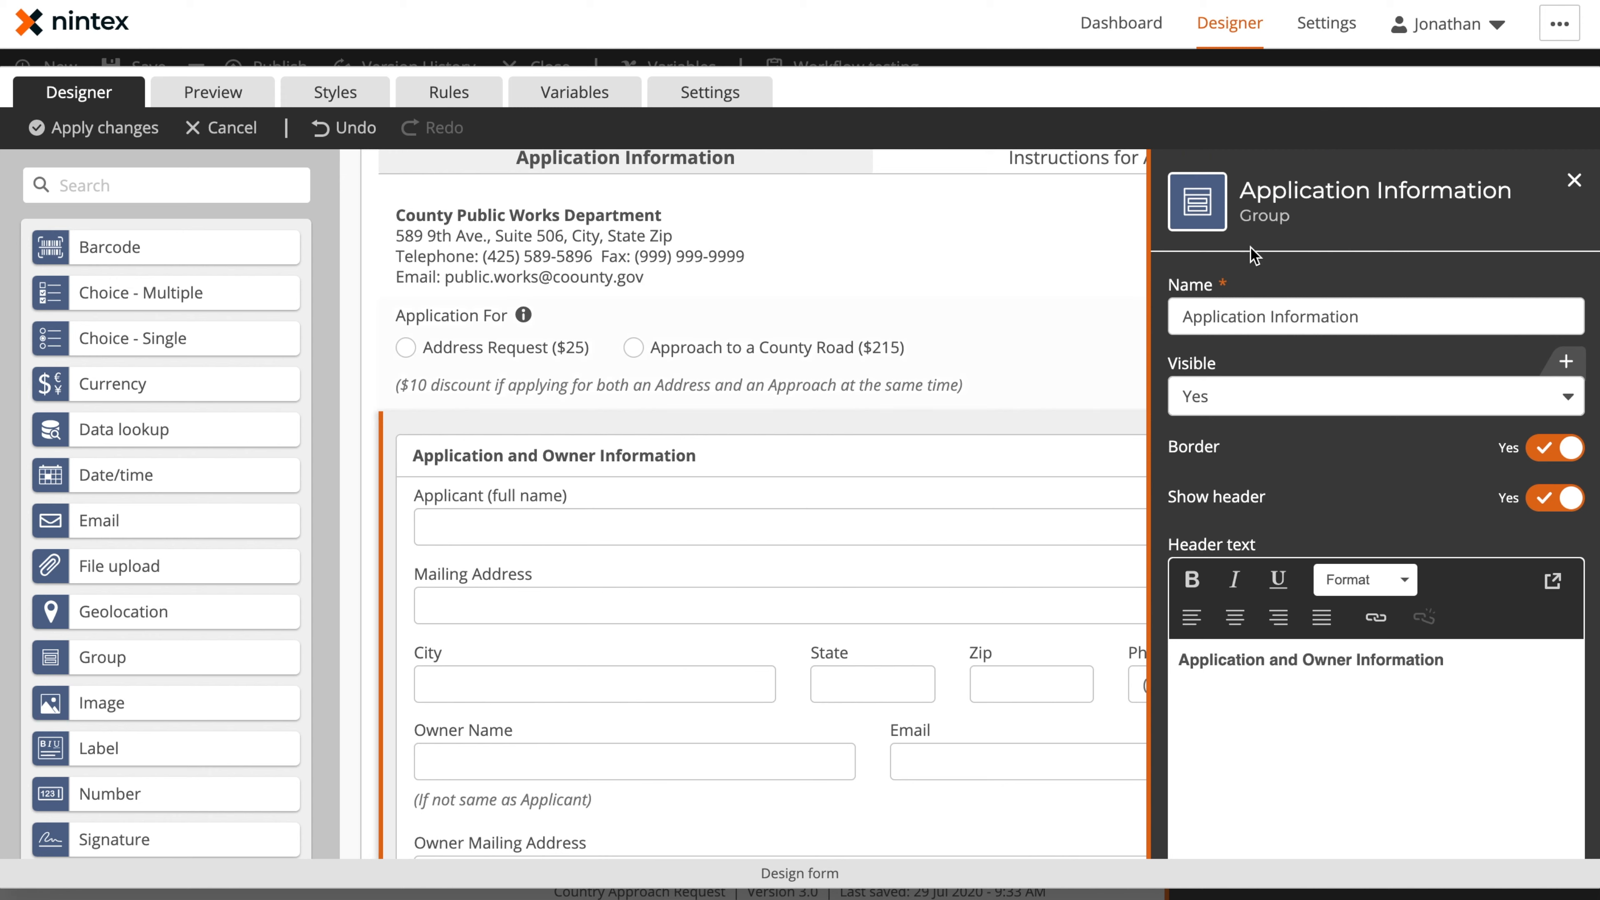
drag(125, 656, 836, 420)
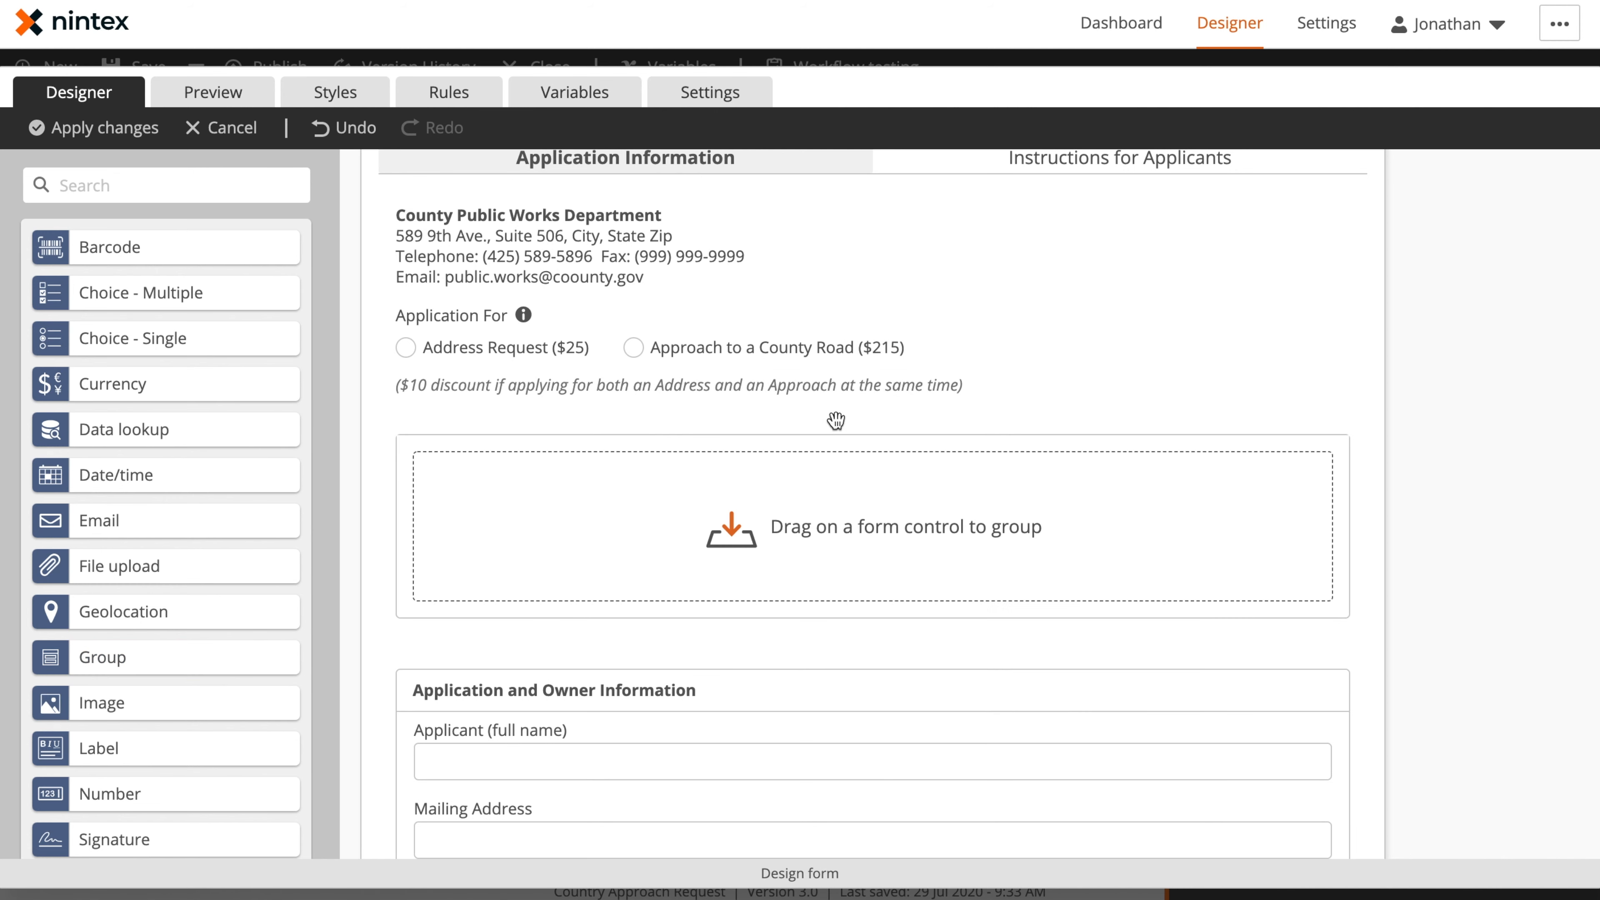
click(858, 433)
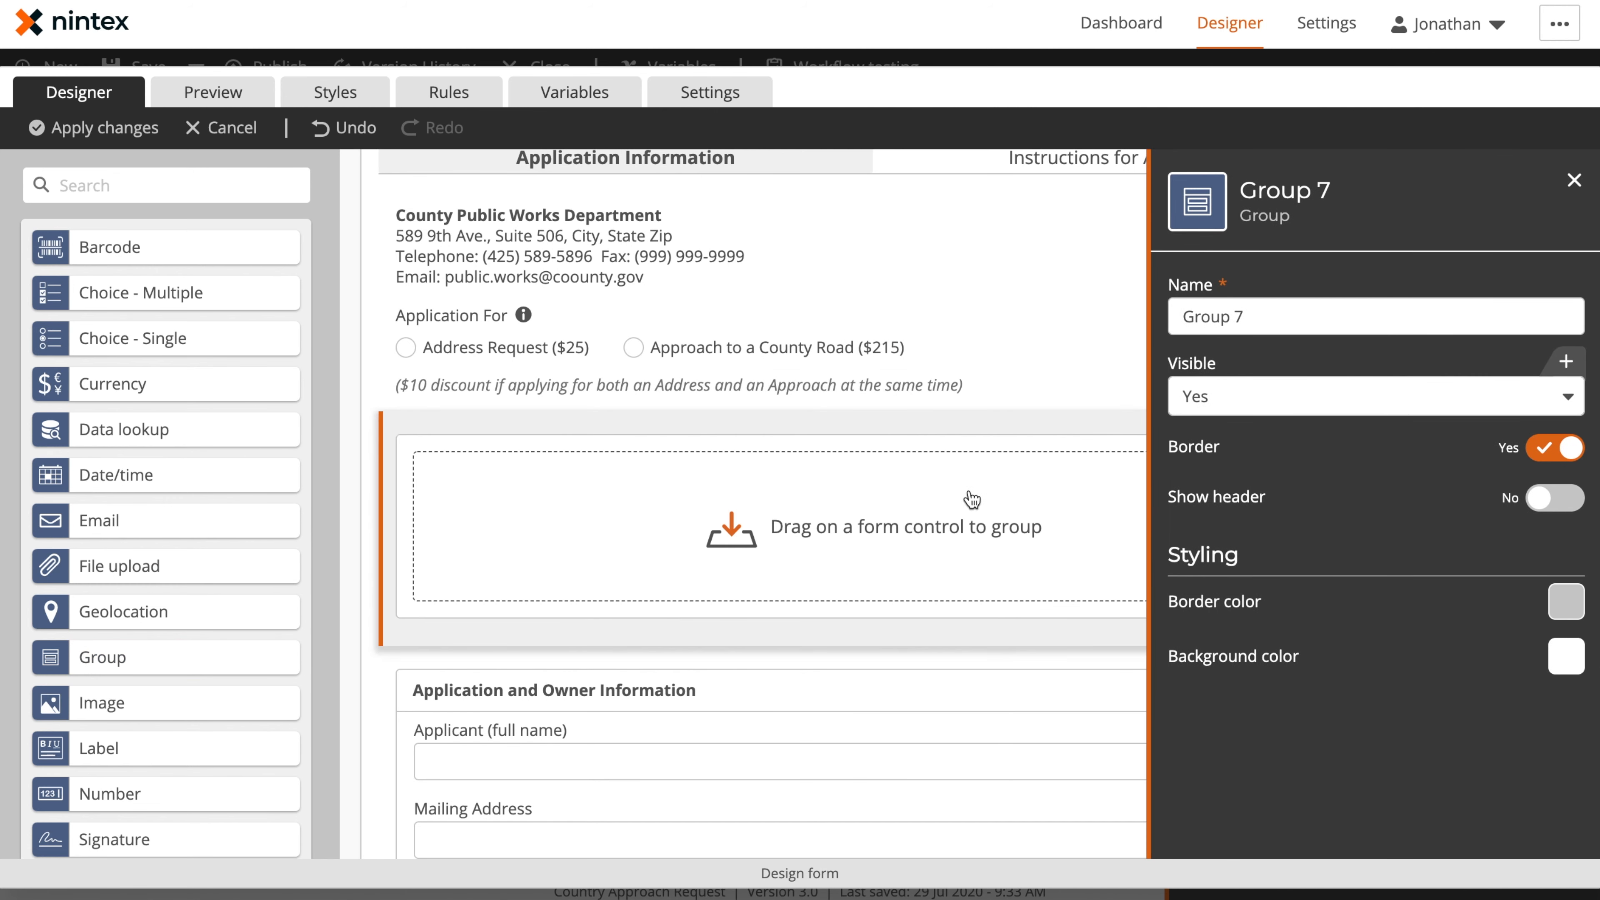
click(1574, 180)
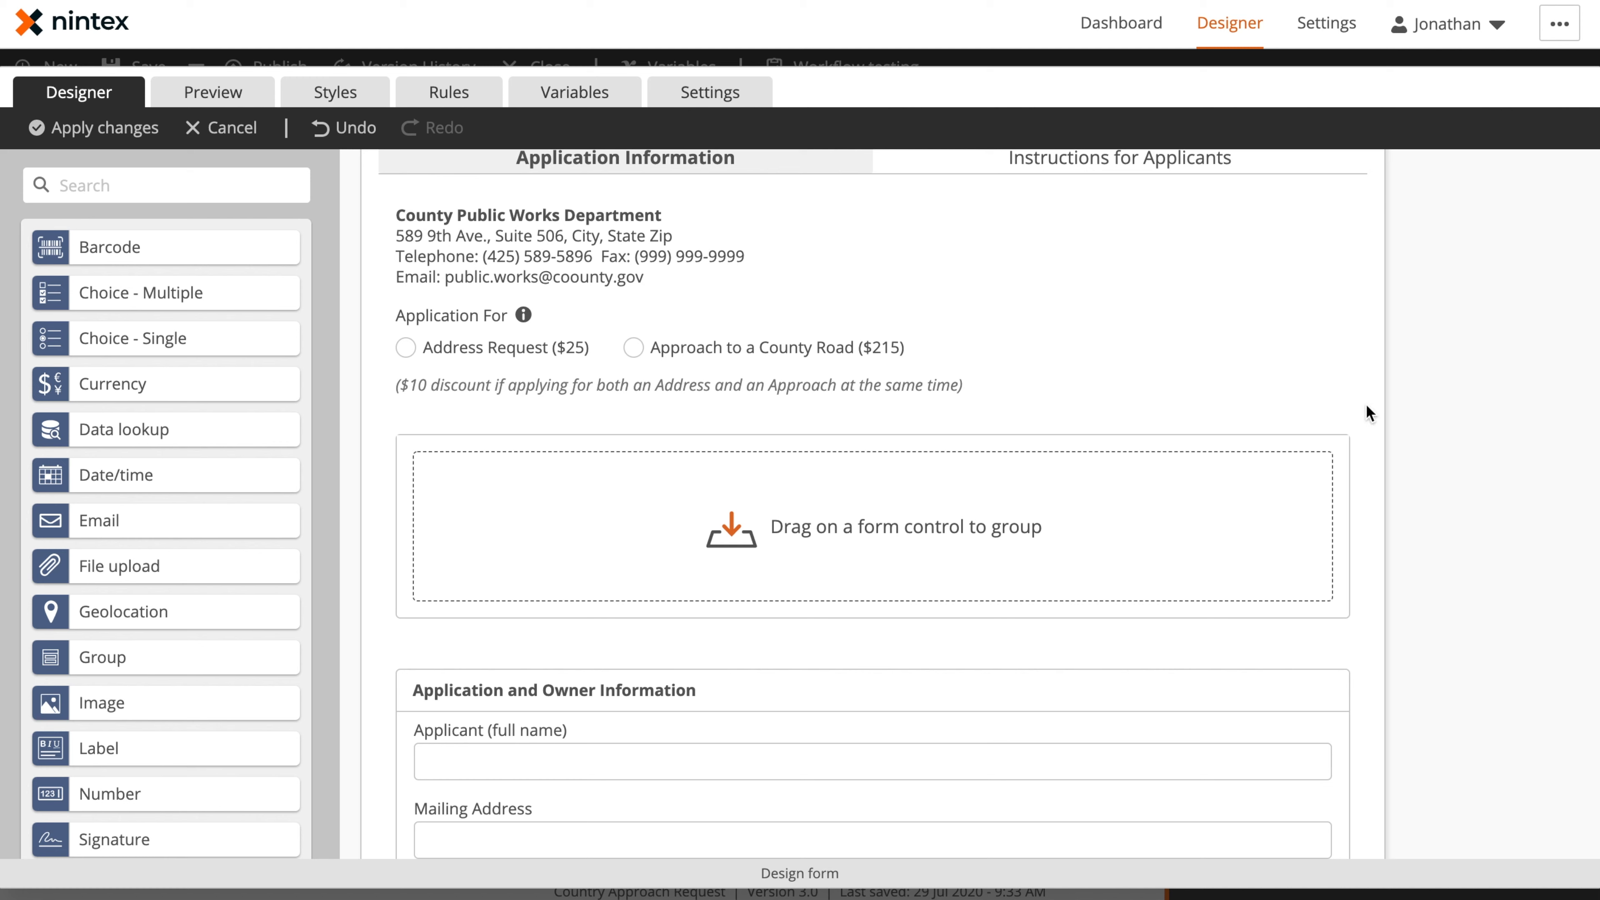
click(1335, 422)
Review the border, header text and formatting options of the Application and Owner Information group
click(1000, 434)
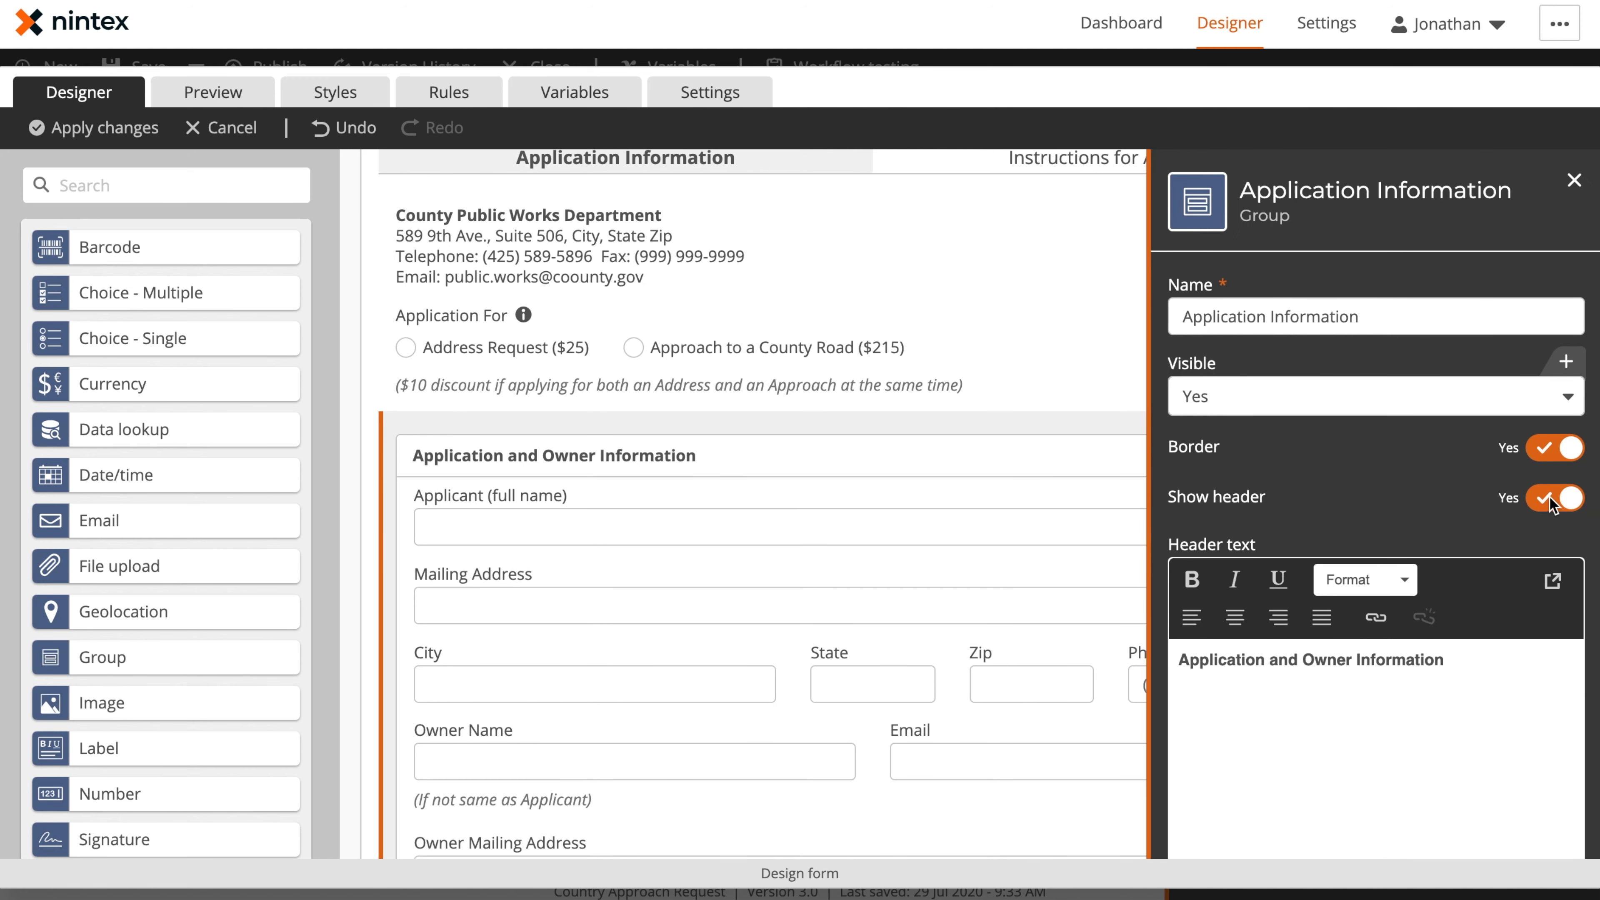
scroll(1402, 498, down, 4)
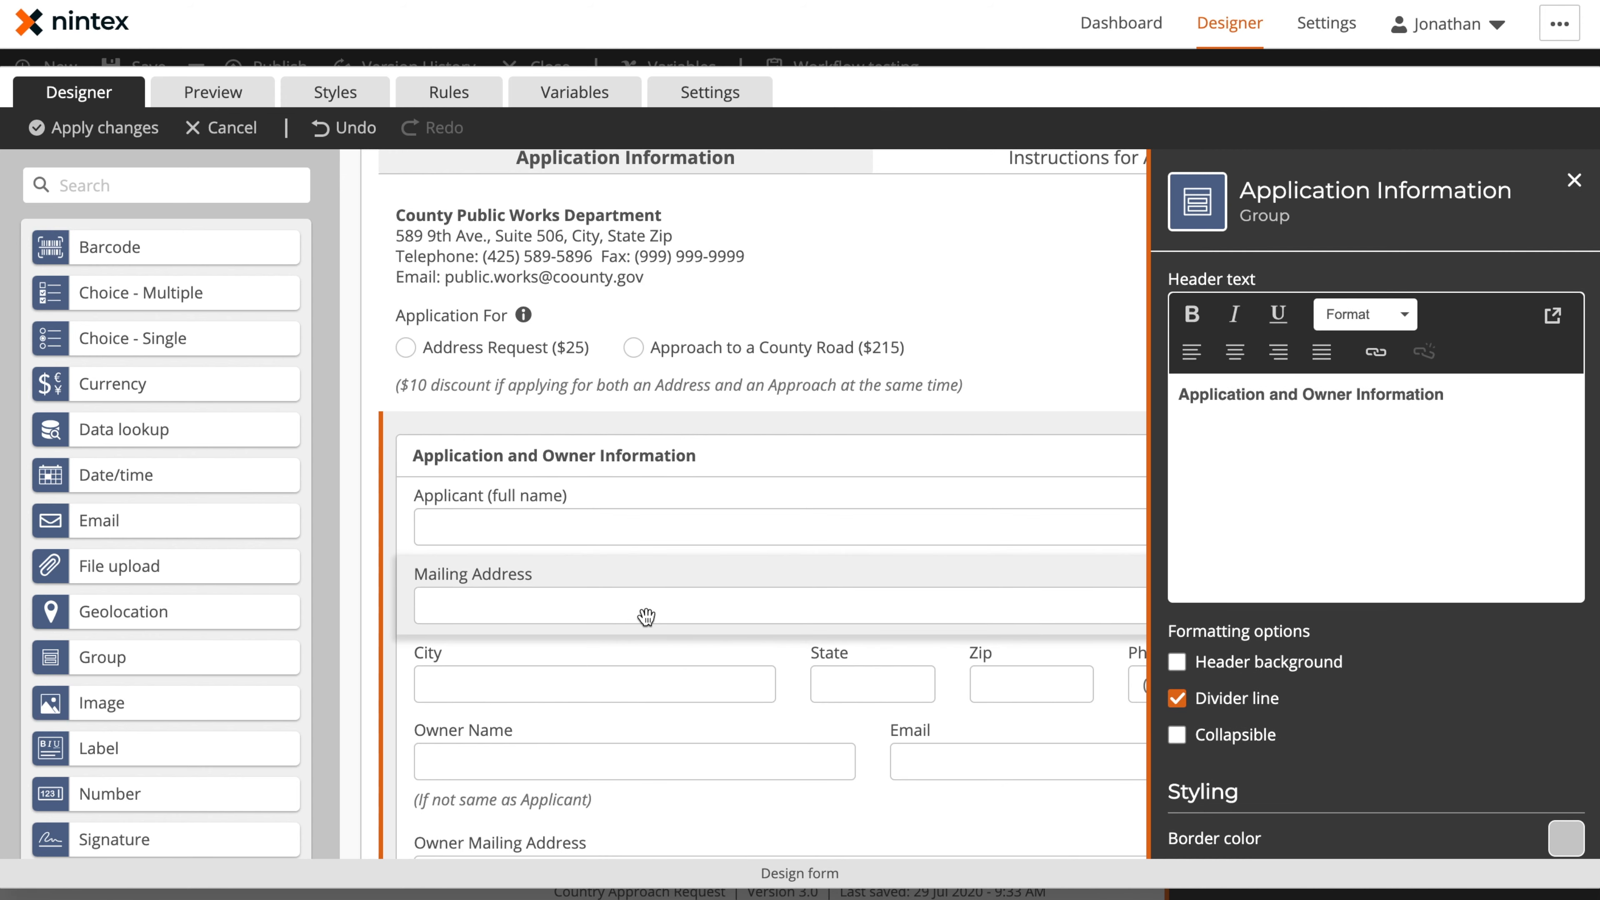
click(1574, 181)
Review the control type and basic settings of the Applicant (full name), Mailing Address and City controls
scroll(997, 480, down, 2)
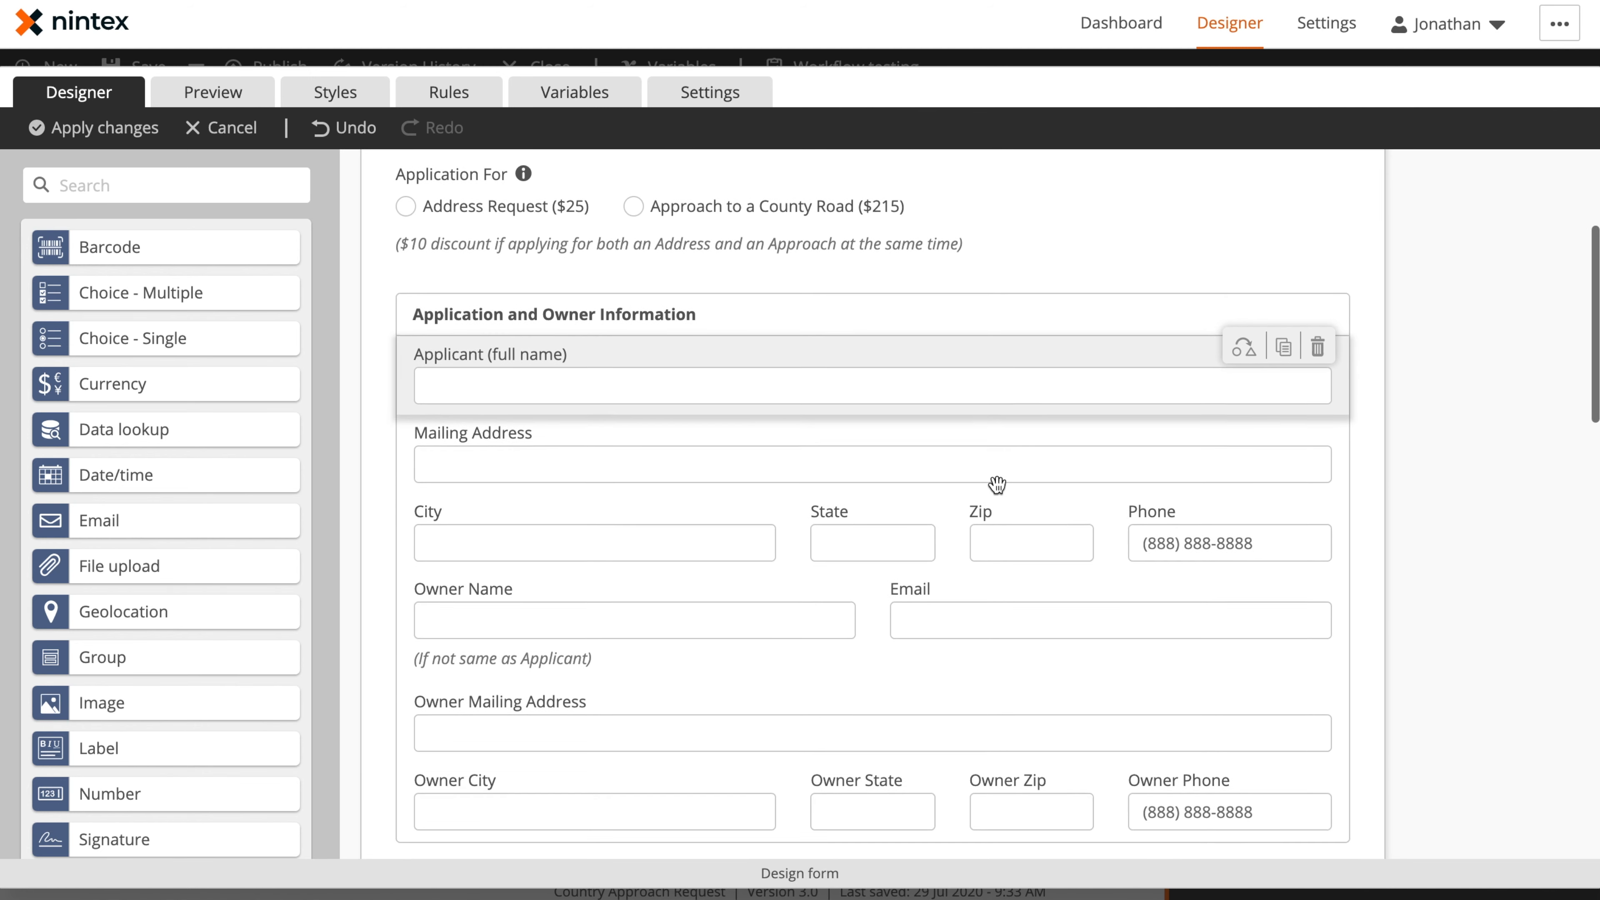
scroll(997, 481, down, 1)
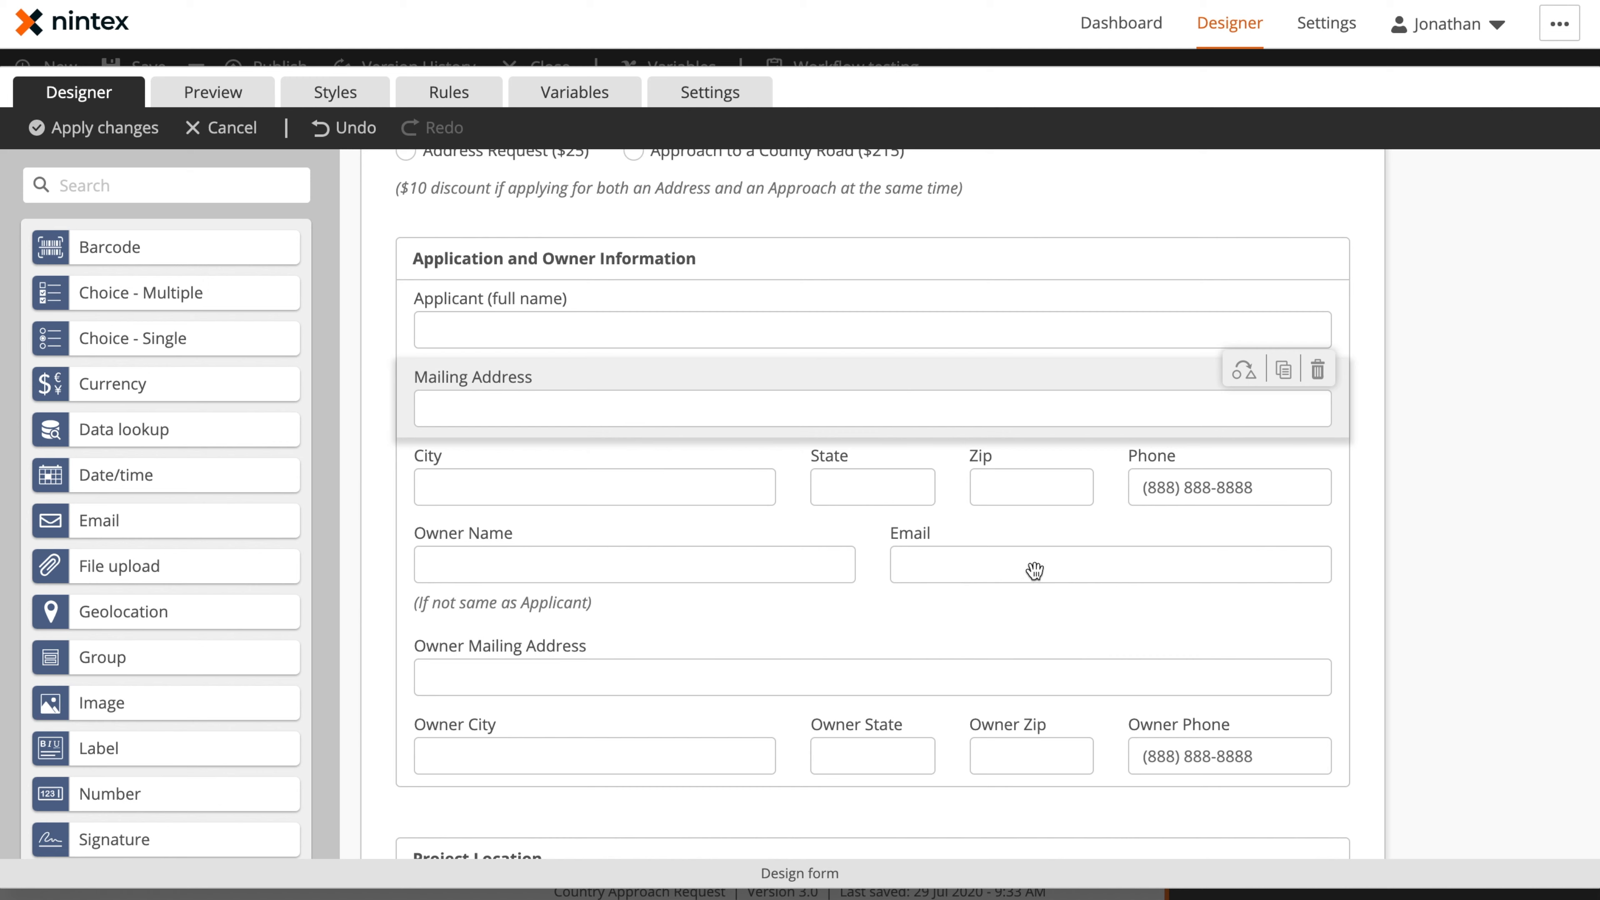
click(572, 407)
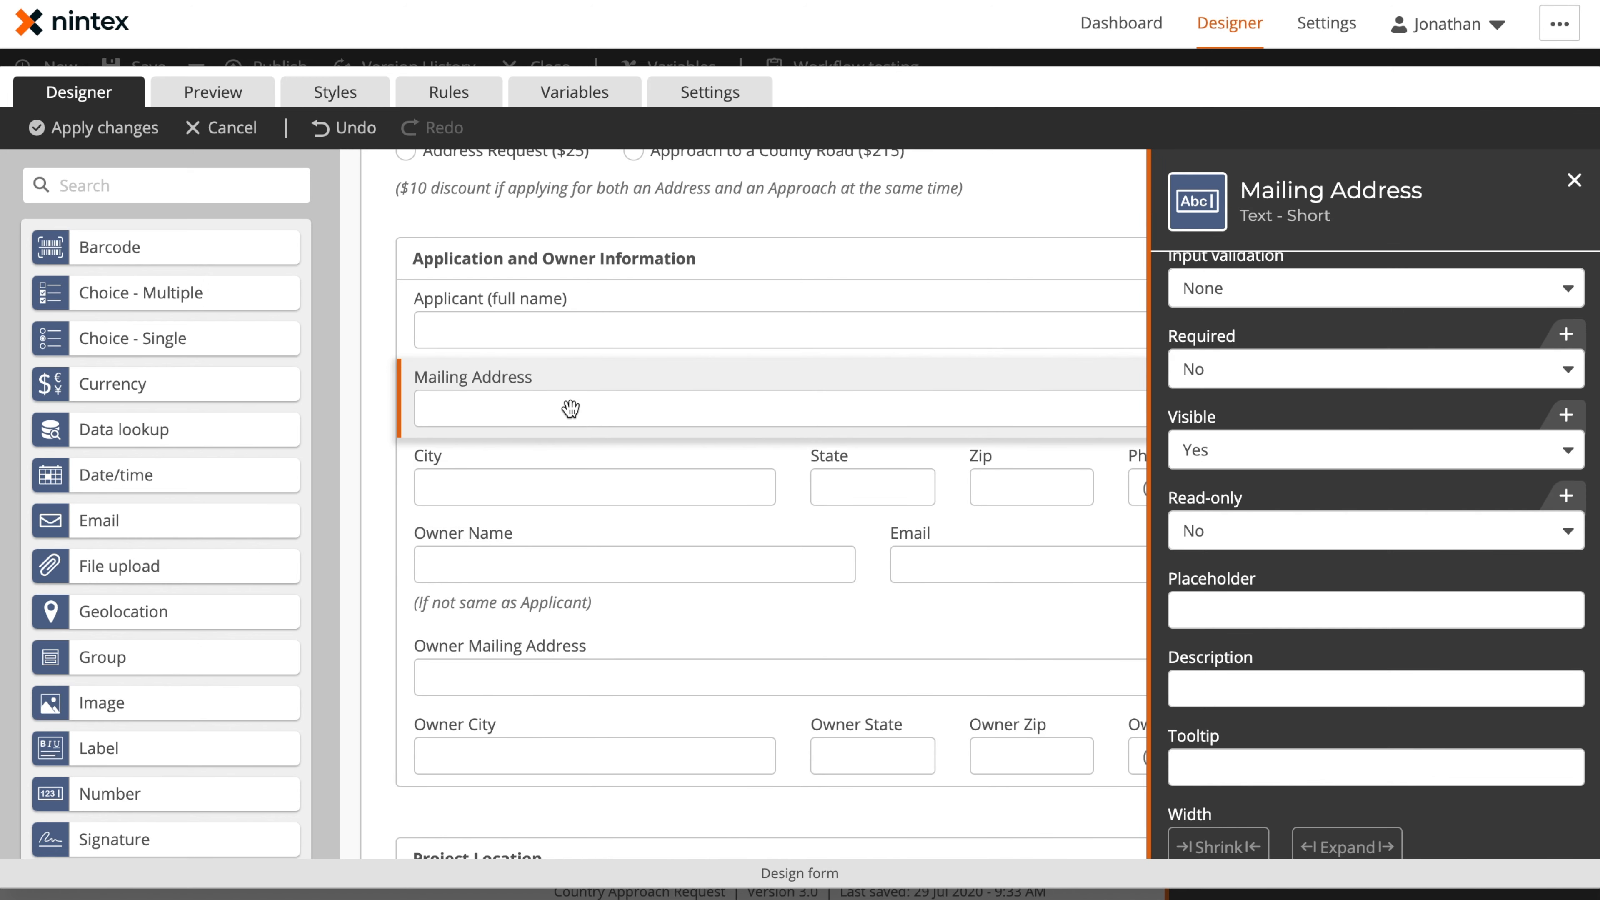
click(678, 336)
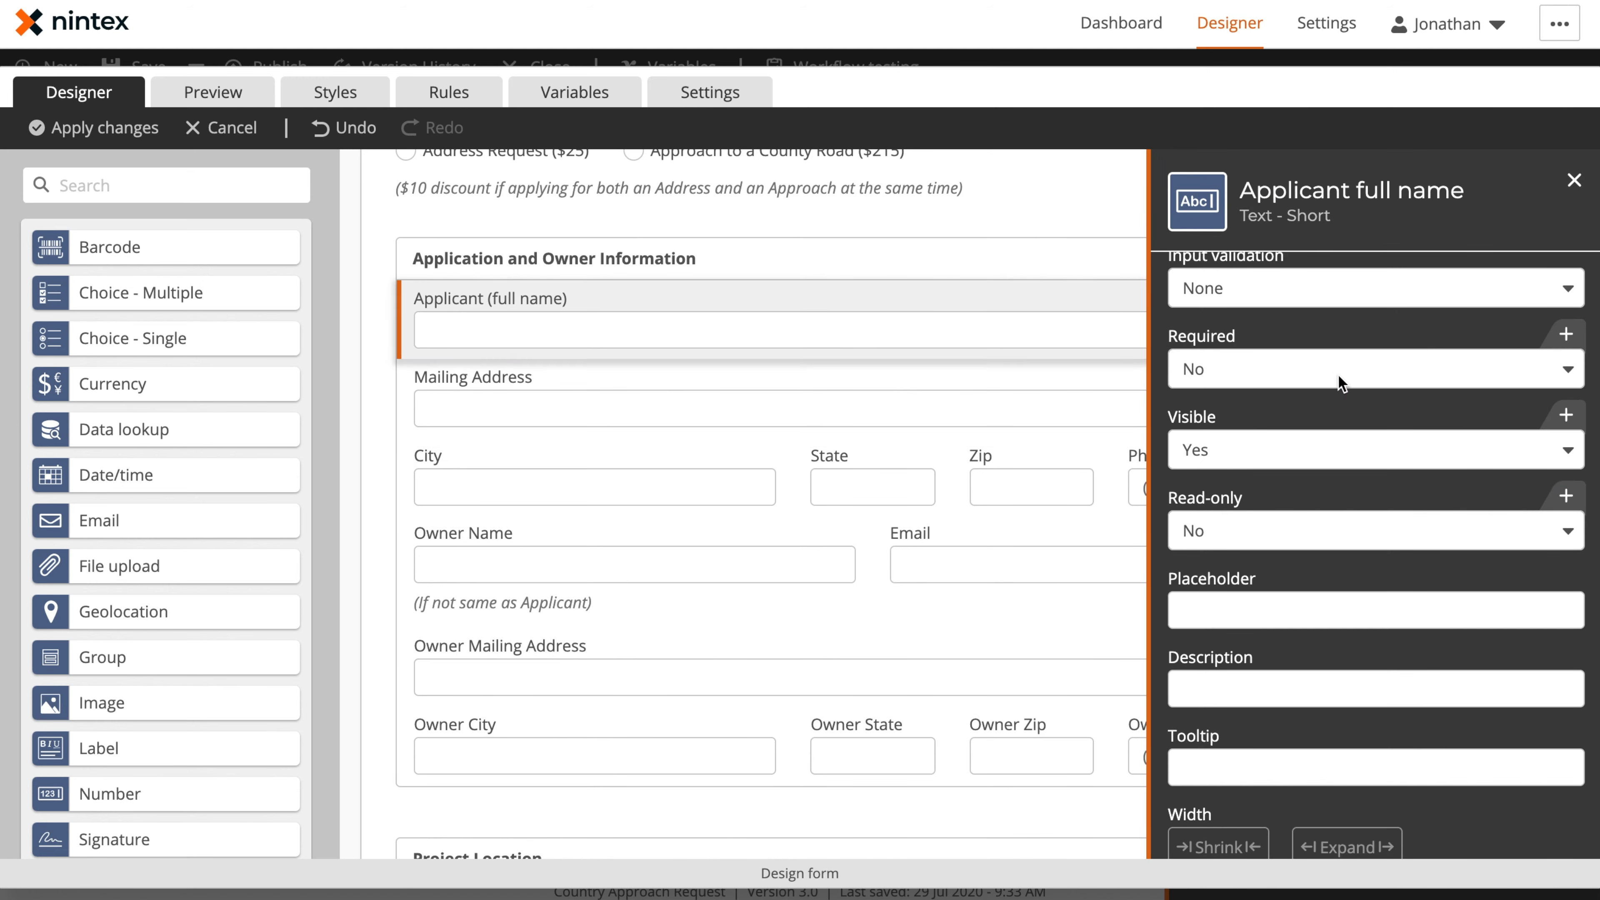
scroll(1337, 371, up, 4)
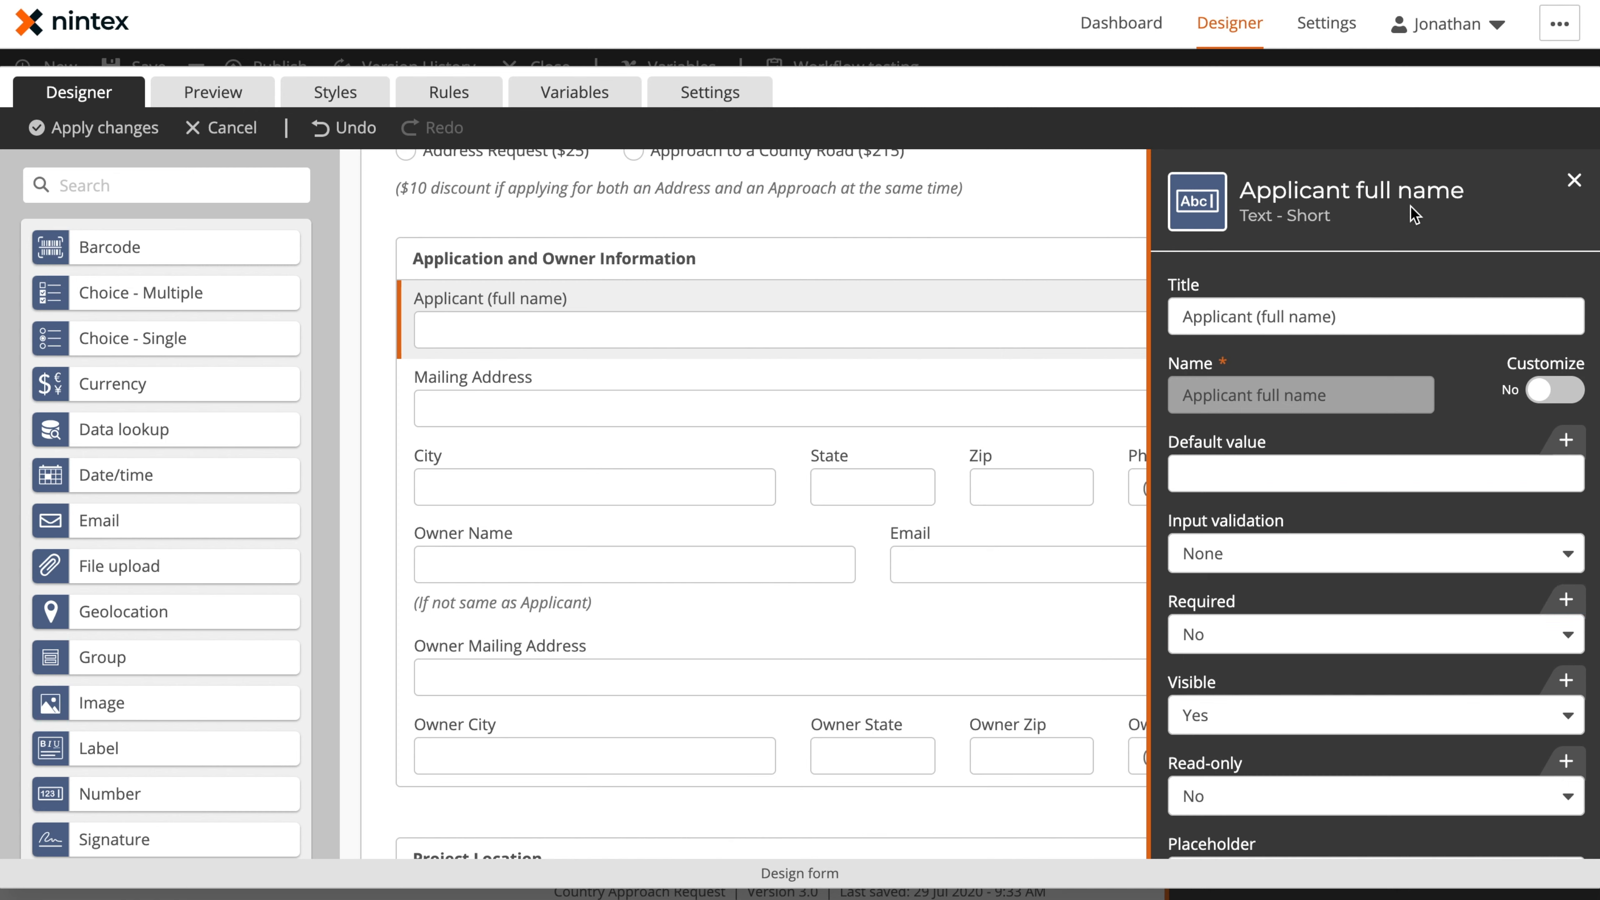
click(919, 396)
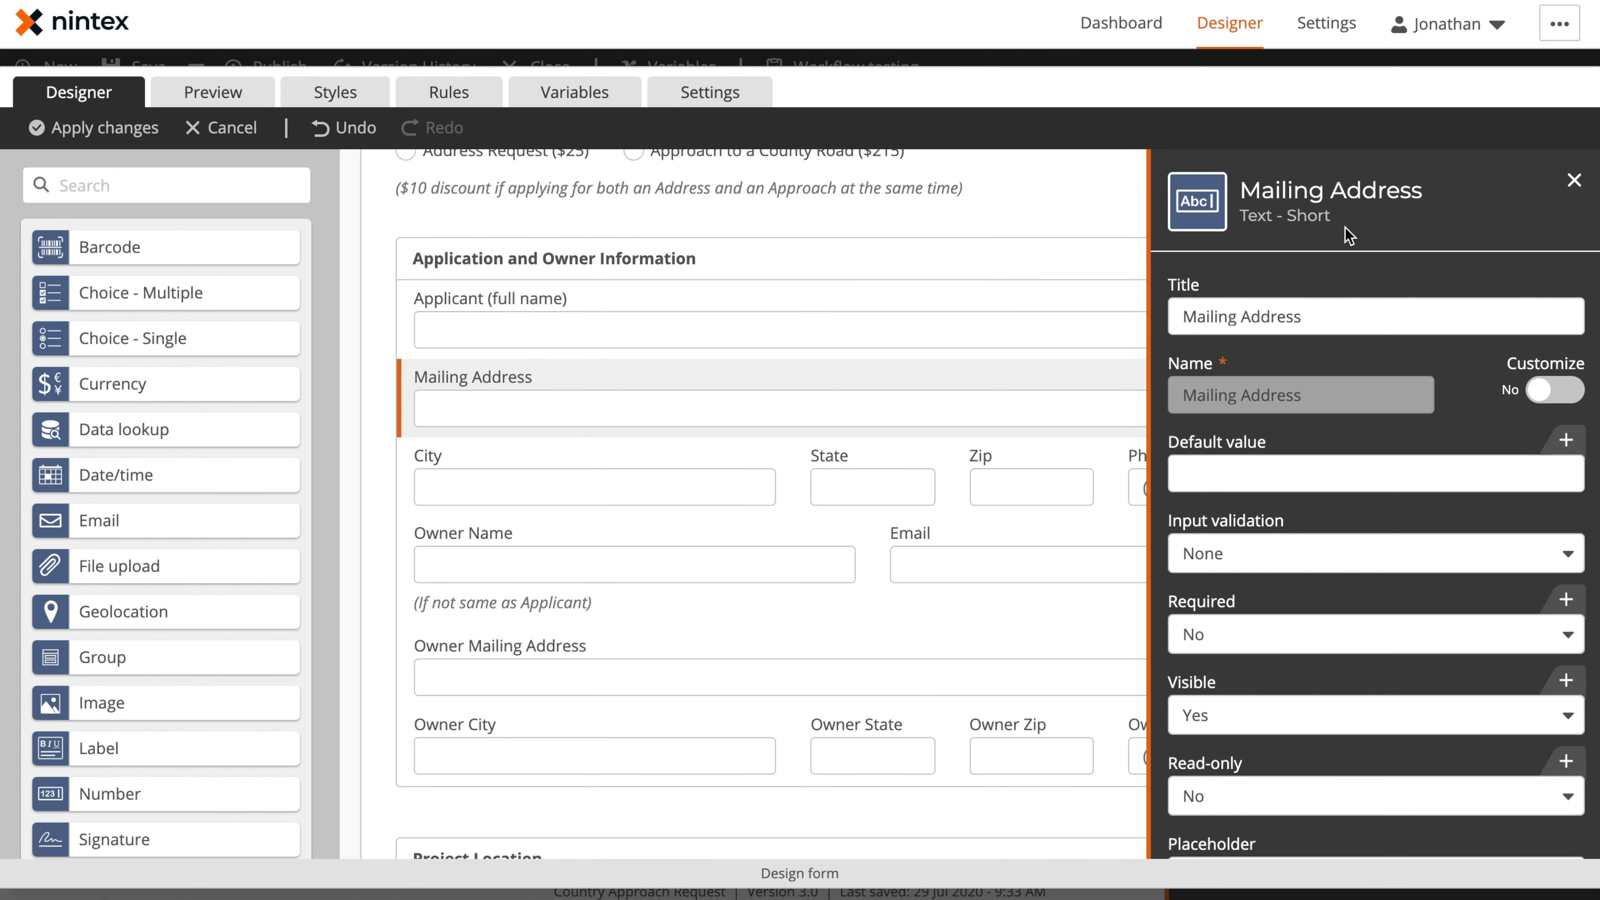
click(625, 485)
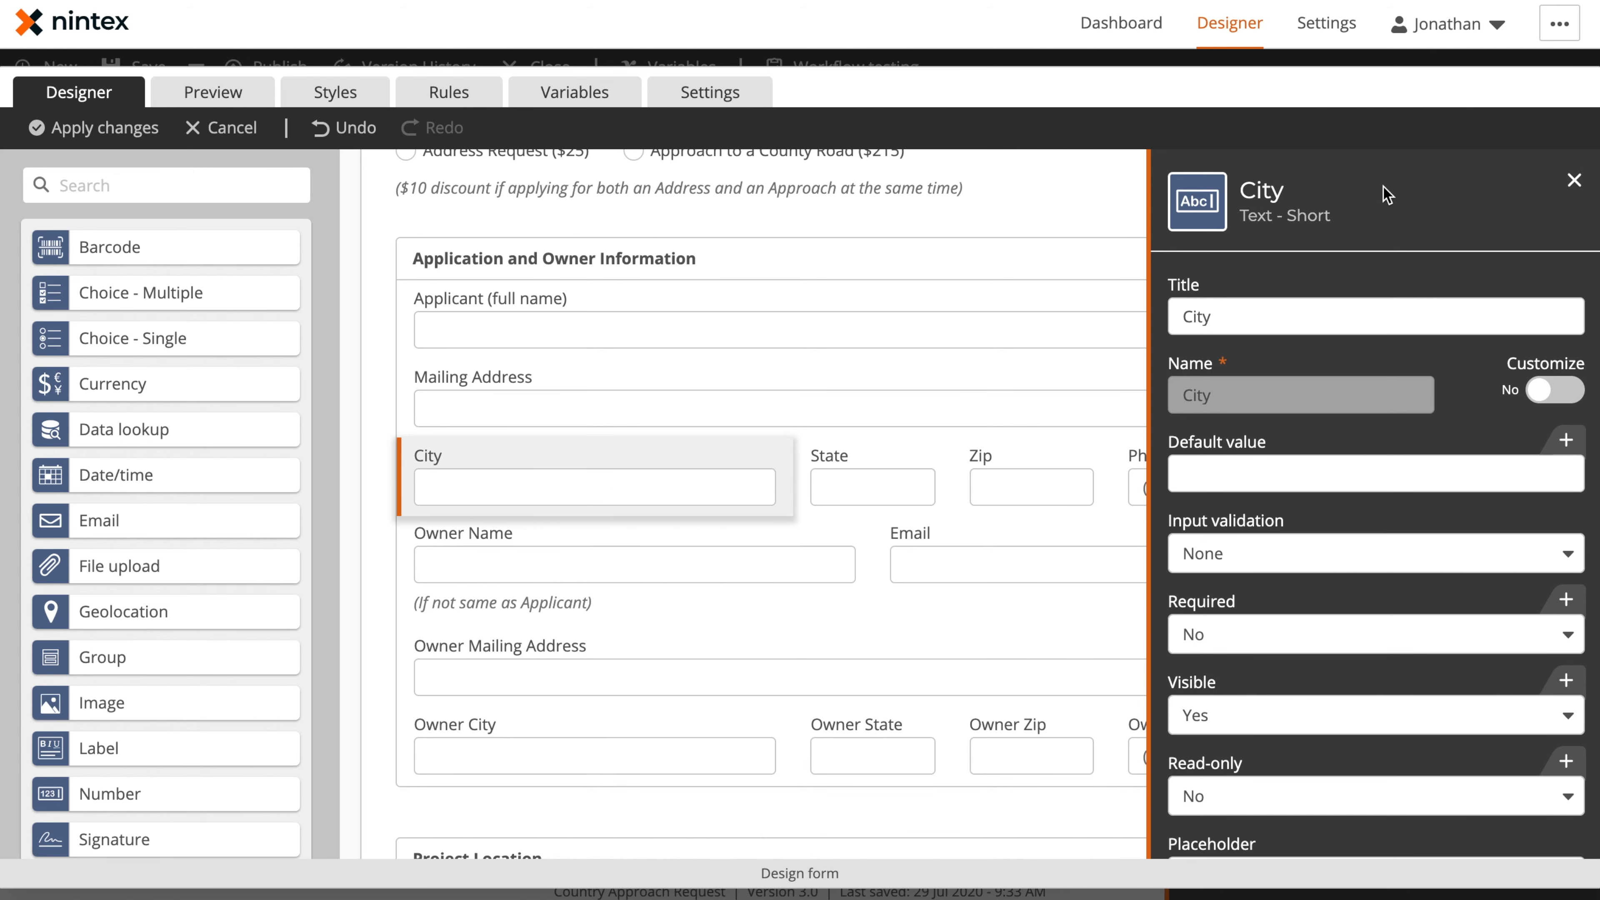
Examine the input validation and text mask patterns of the State, Zip and Phone controls, including the pattern help
click(847, 489)
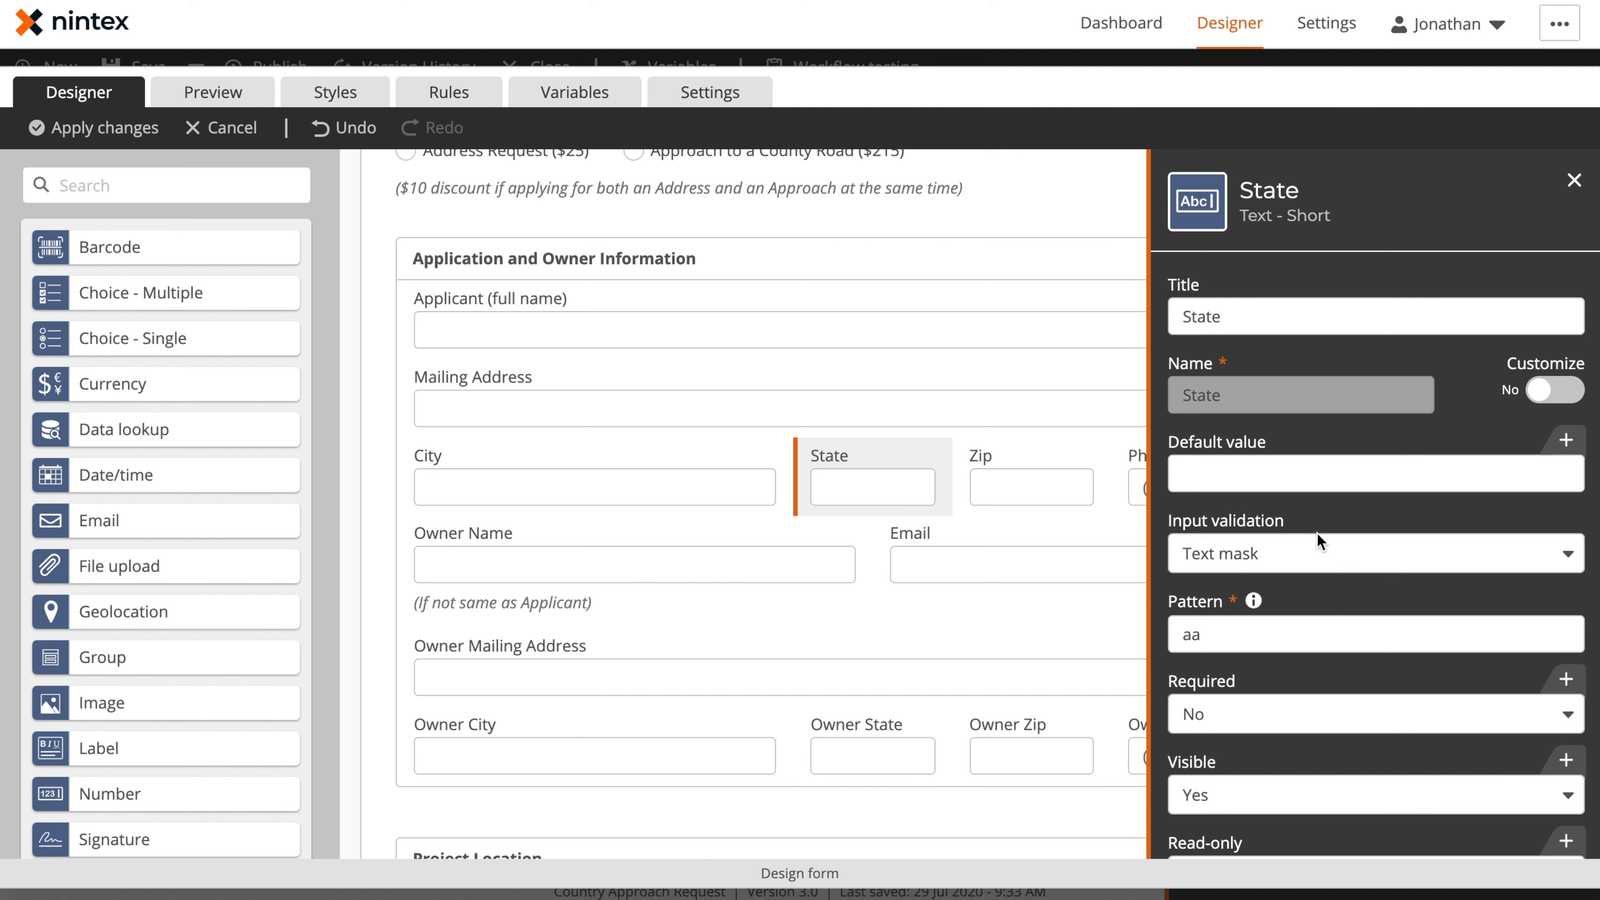
mouse_move(899, 482)
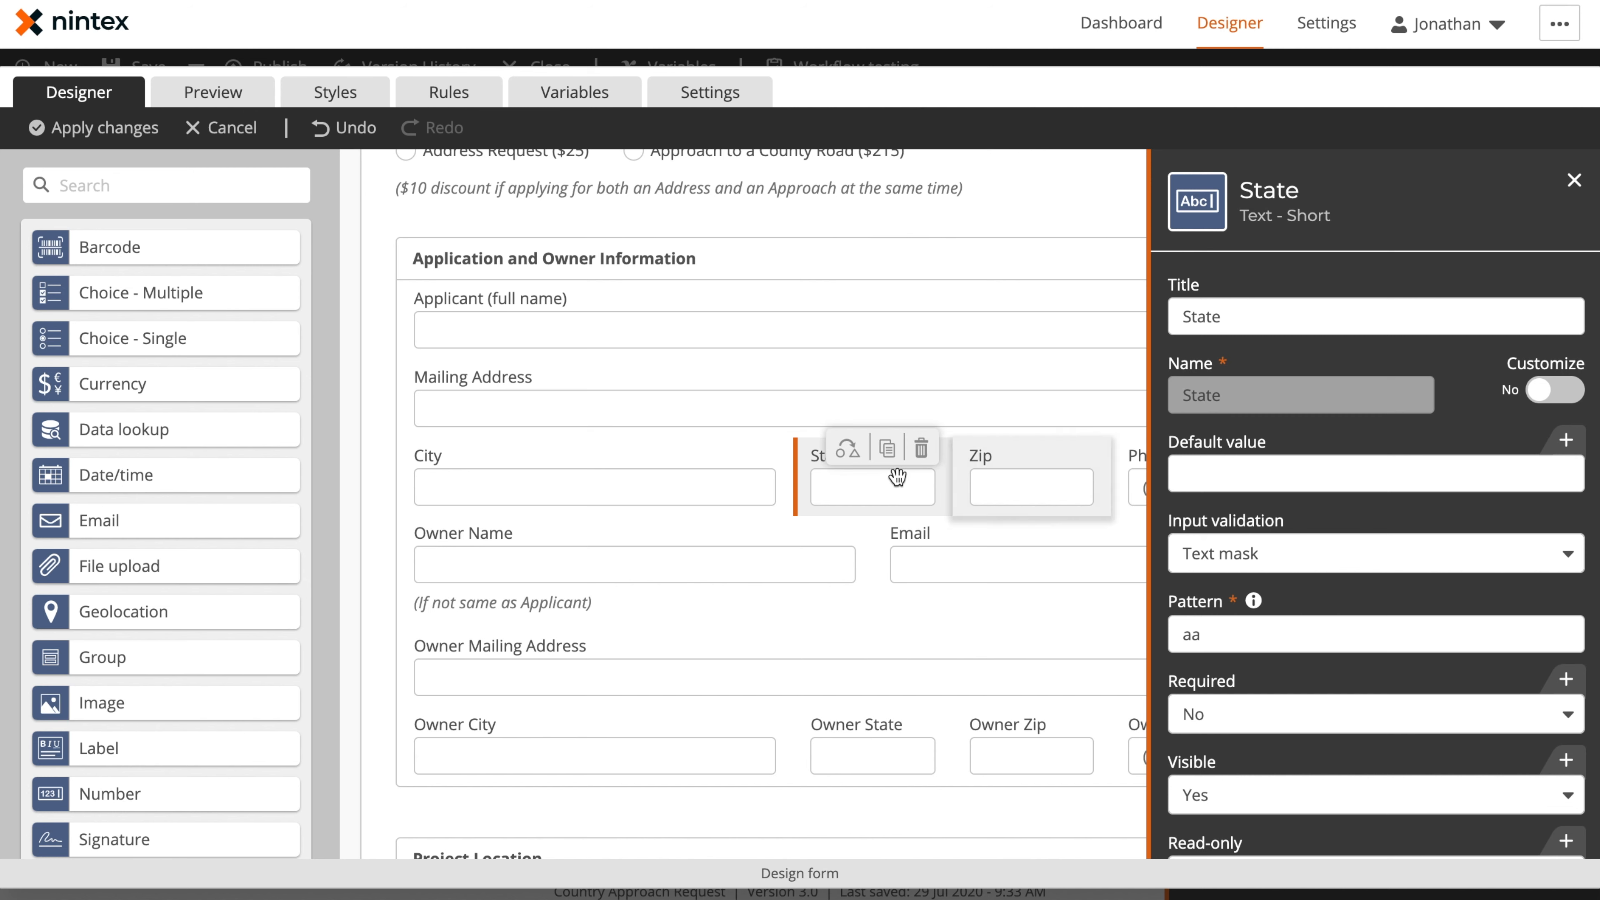
click(1031, 487)
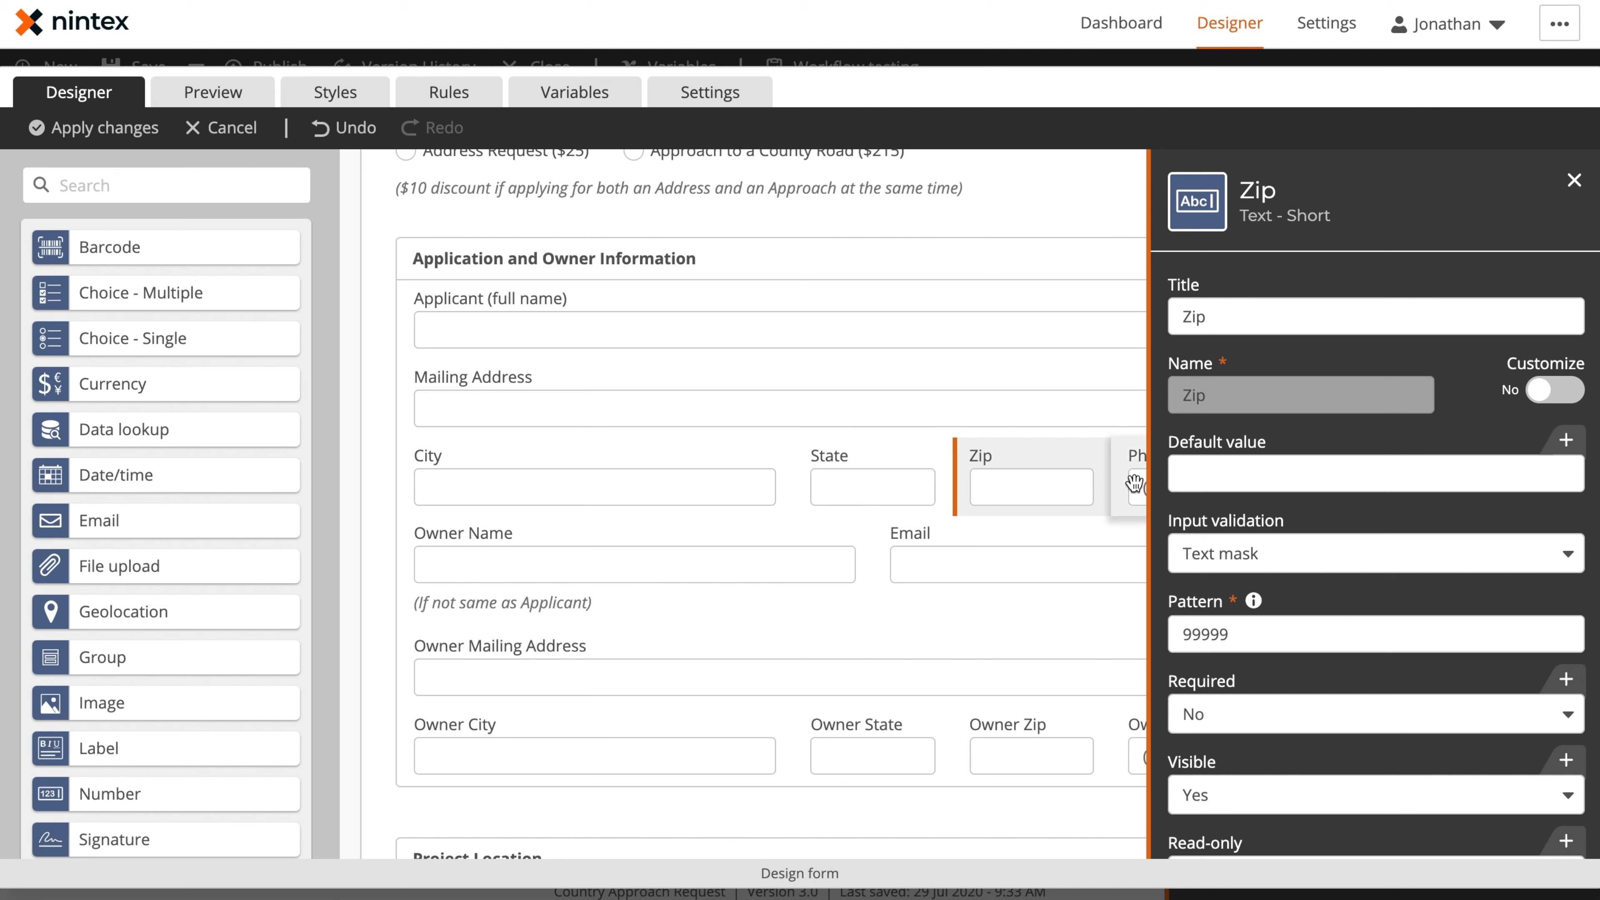
click(1134, 483)
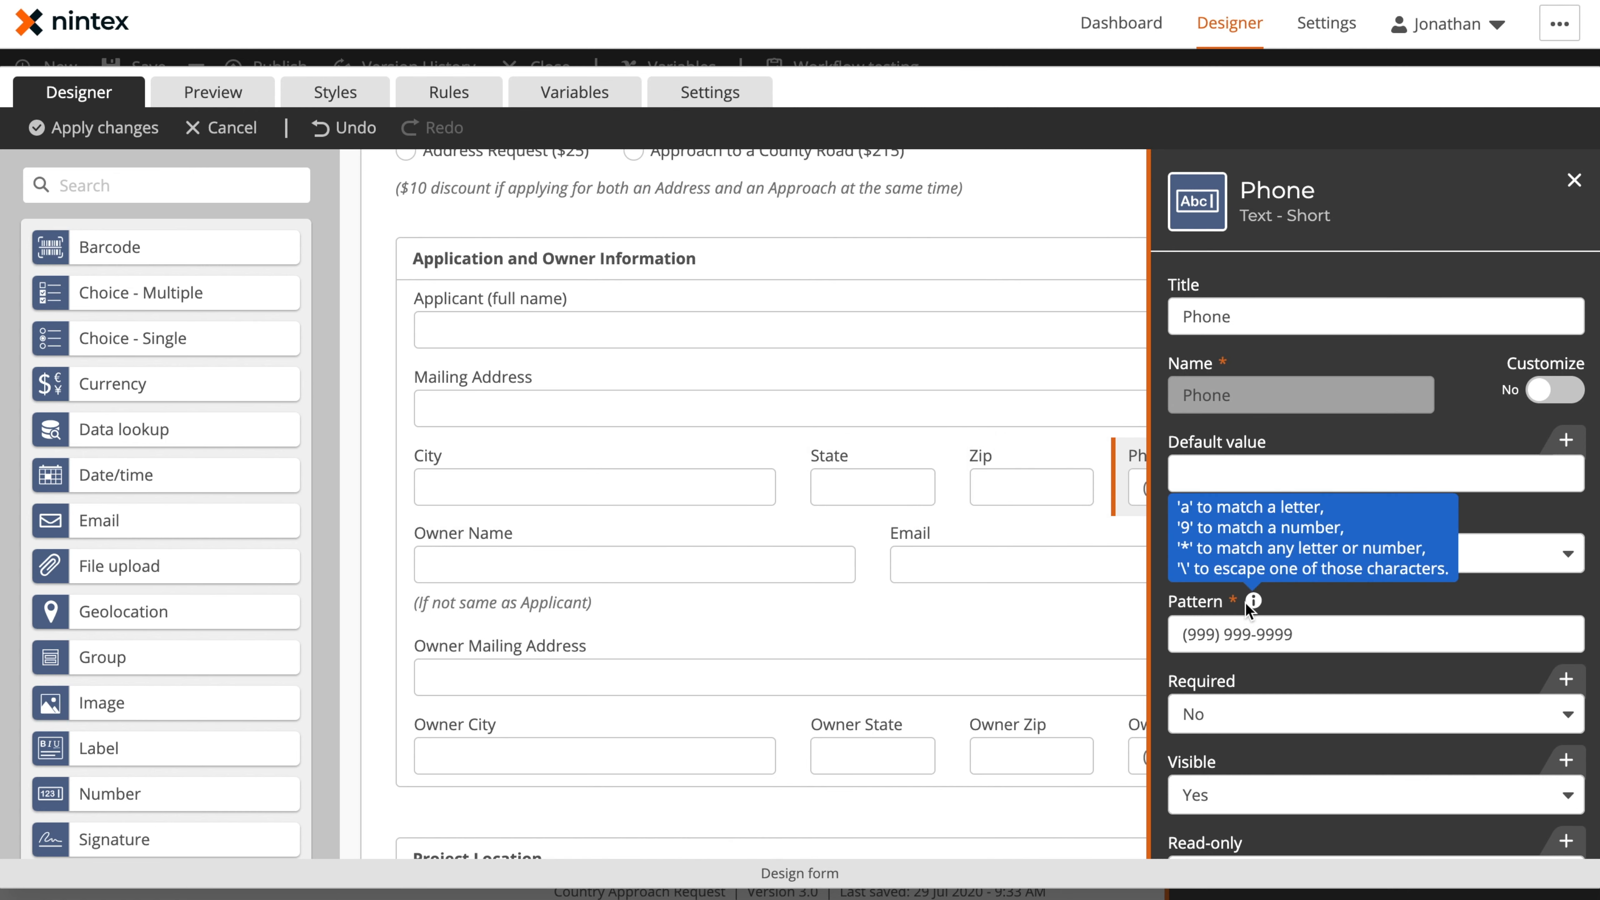
click(855, 489)
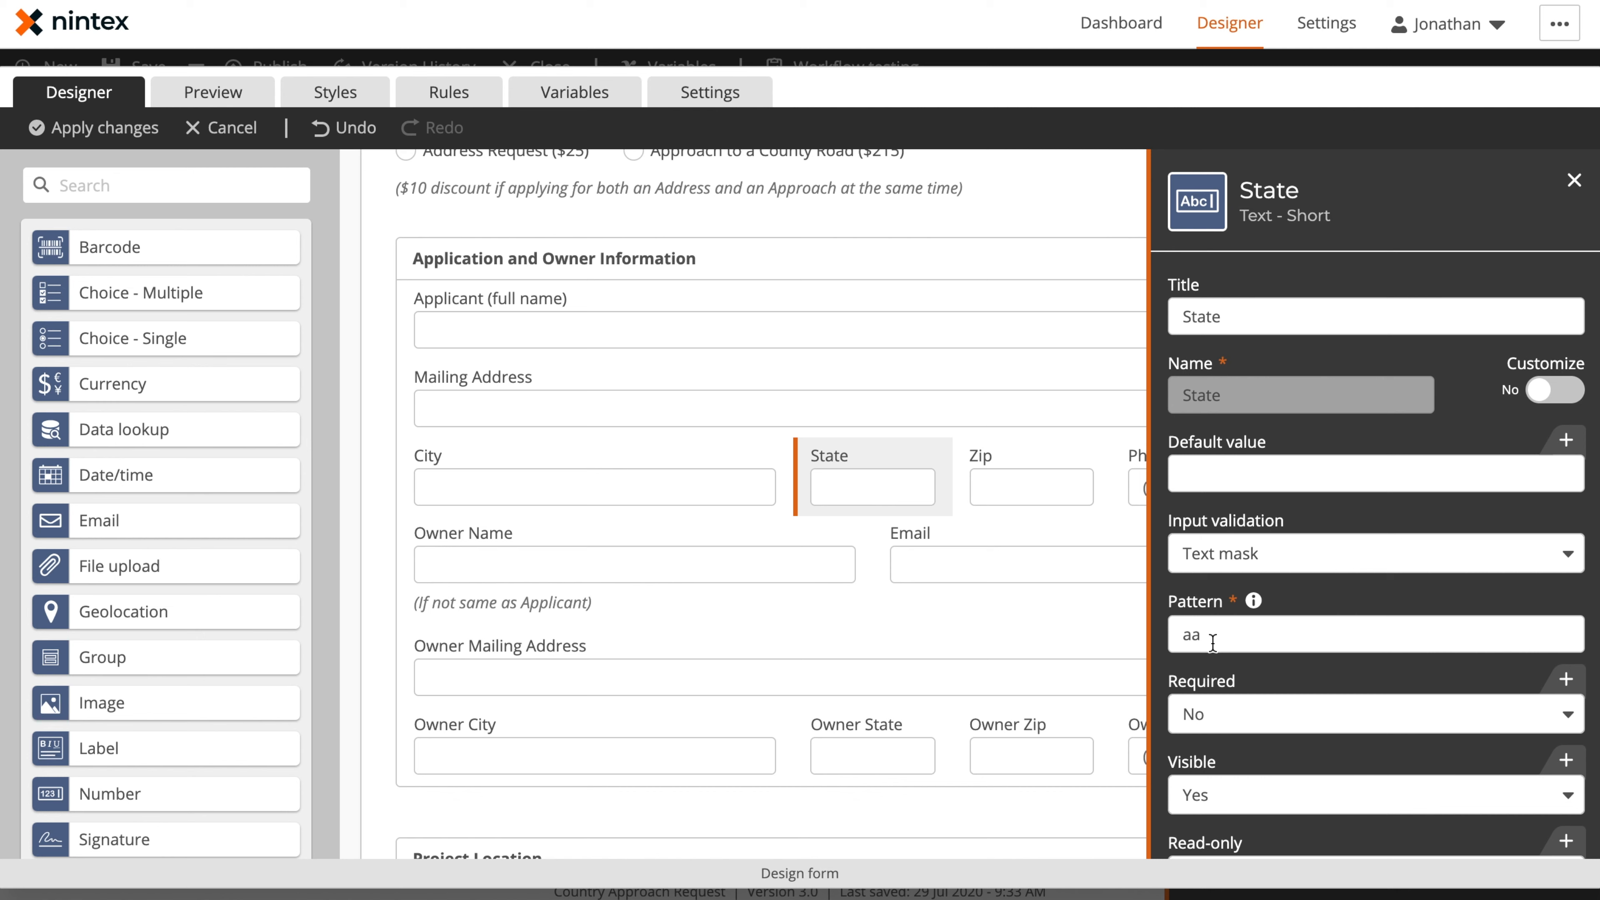
click(1011, 499)
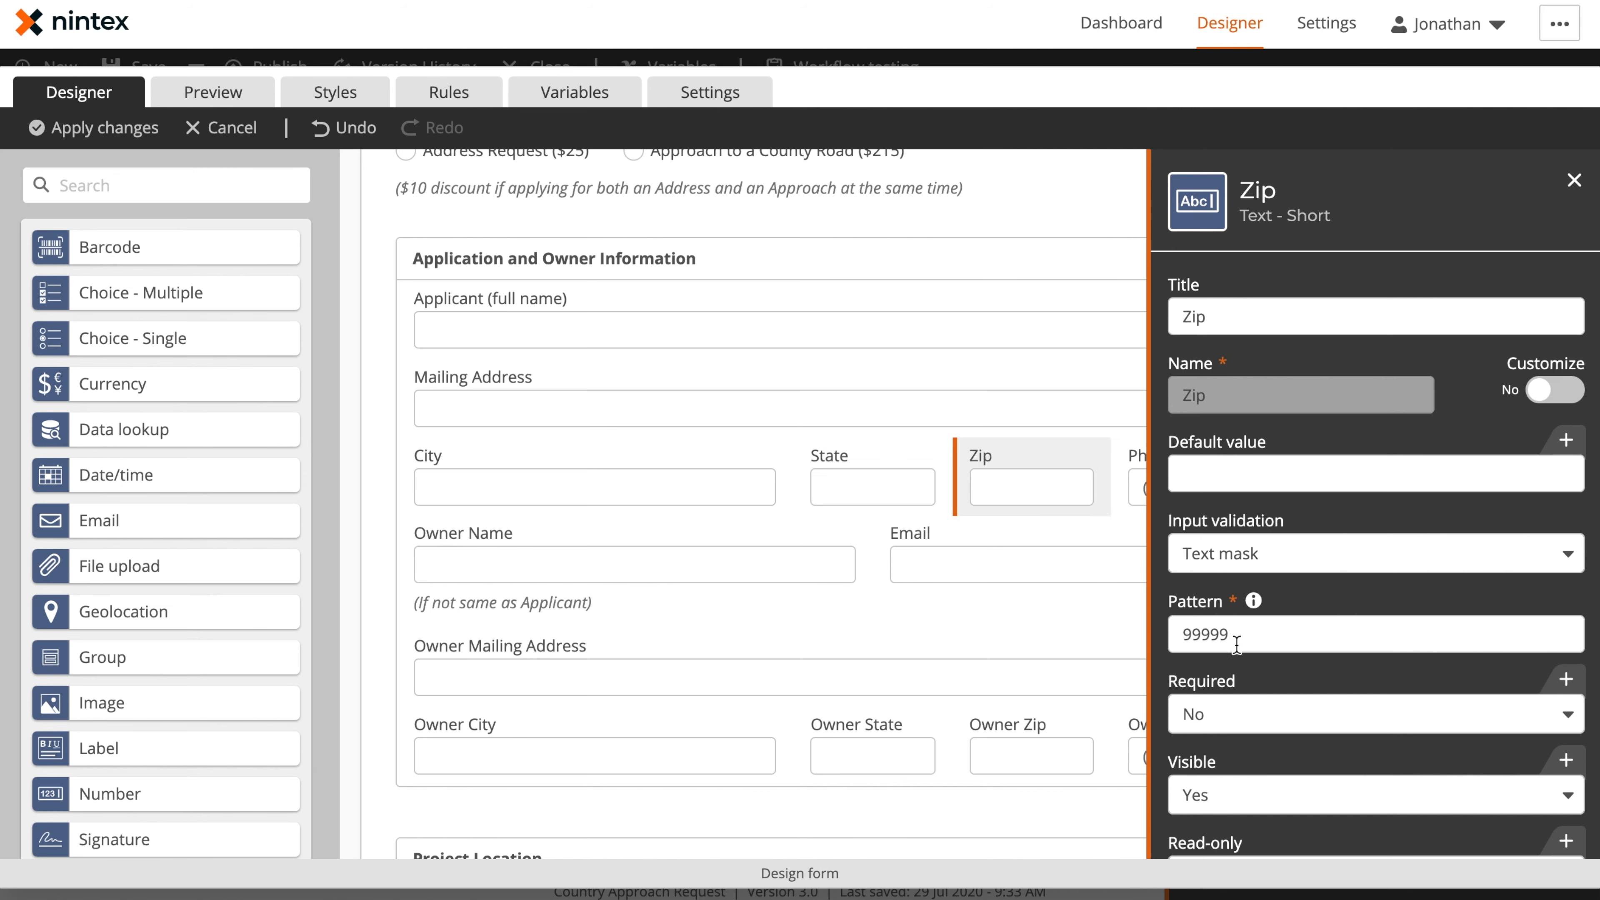
click(1573, 180)
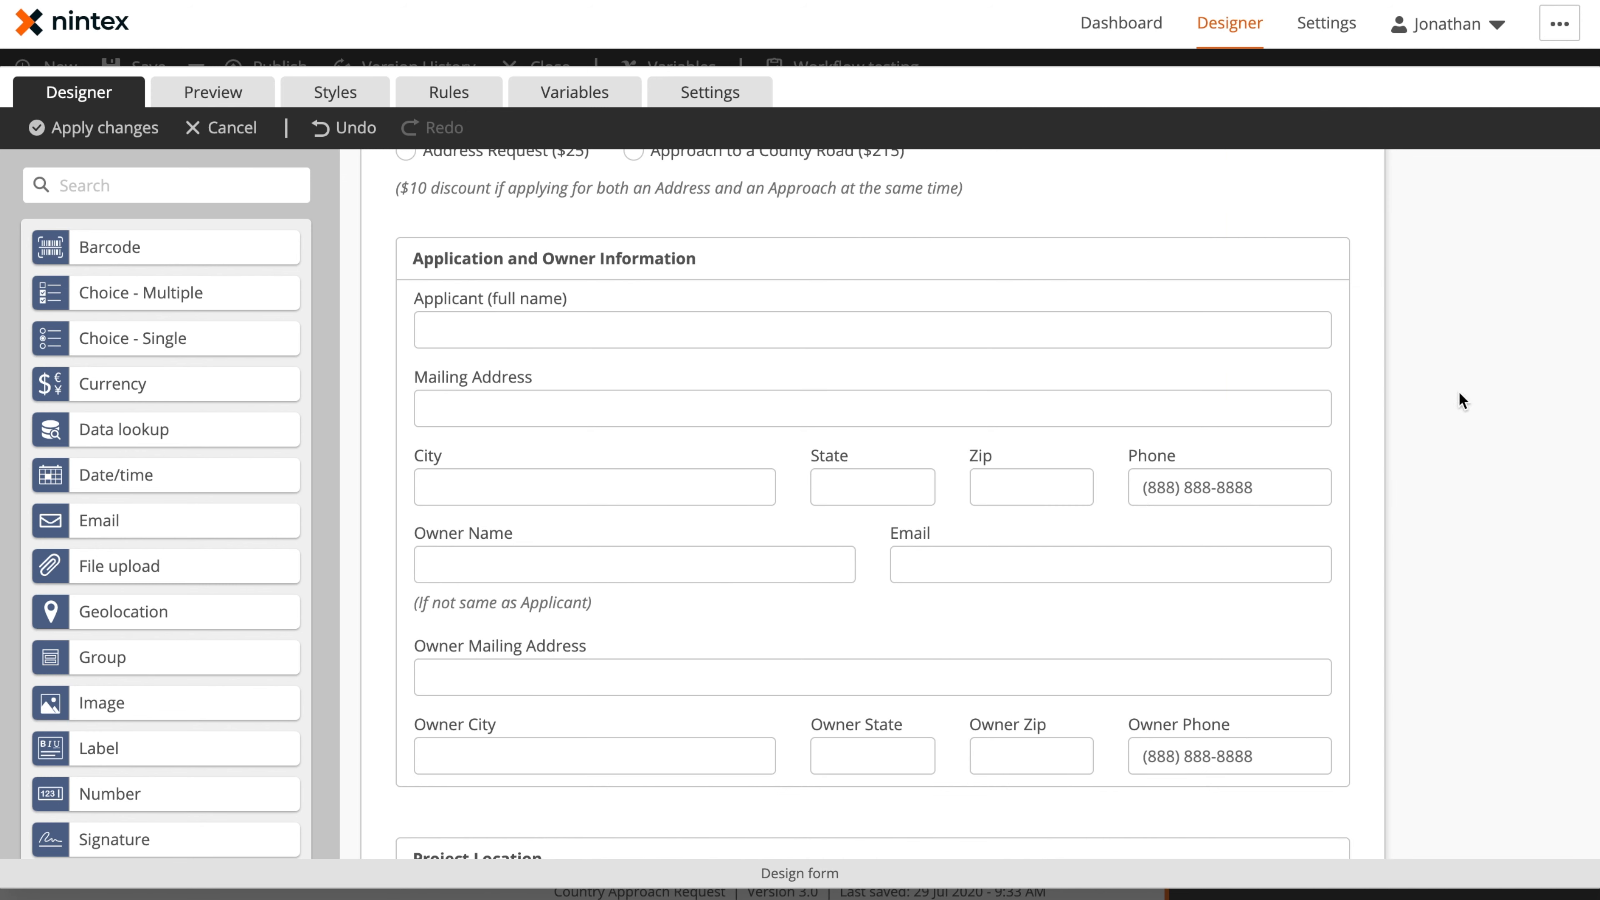
Check the Phone control's text mask pattern and placeholder, and reselect the Zip and State controls
click(1245, 489)
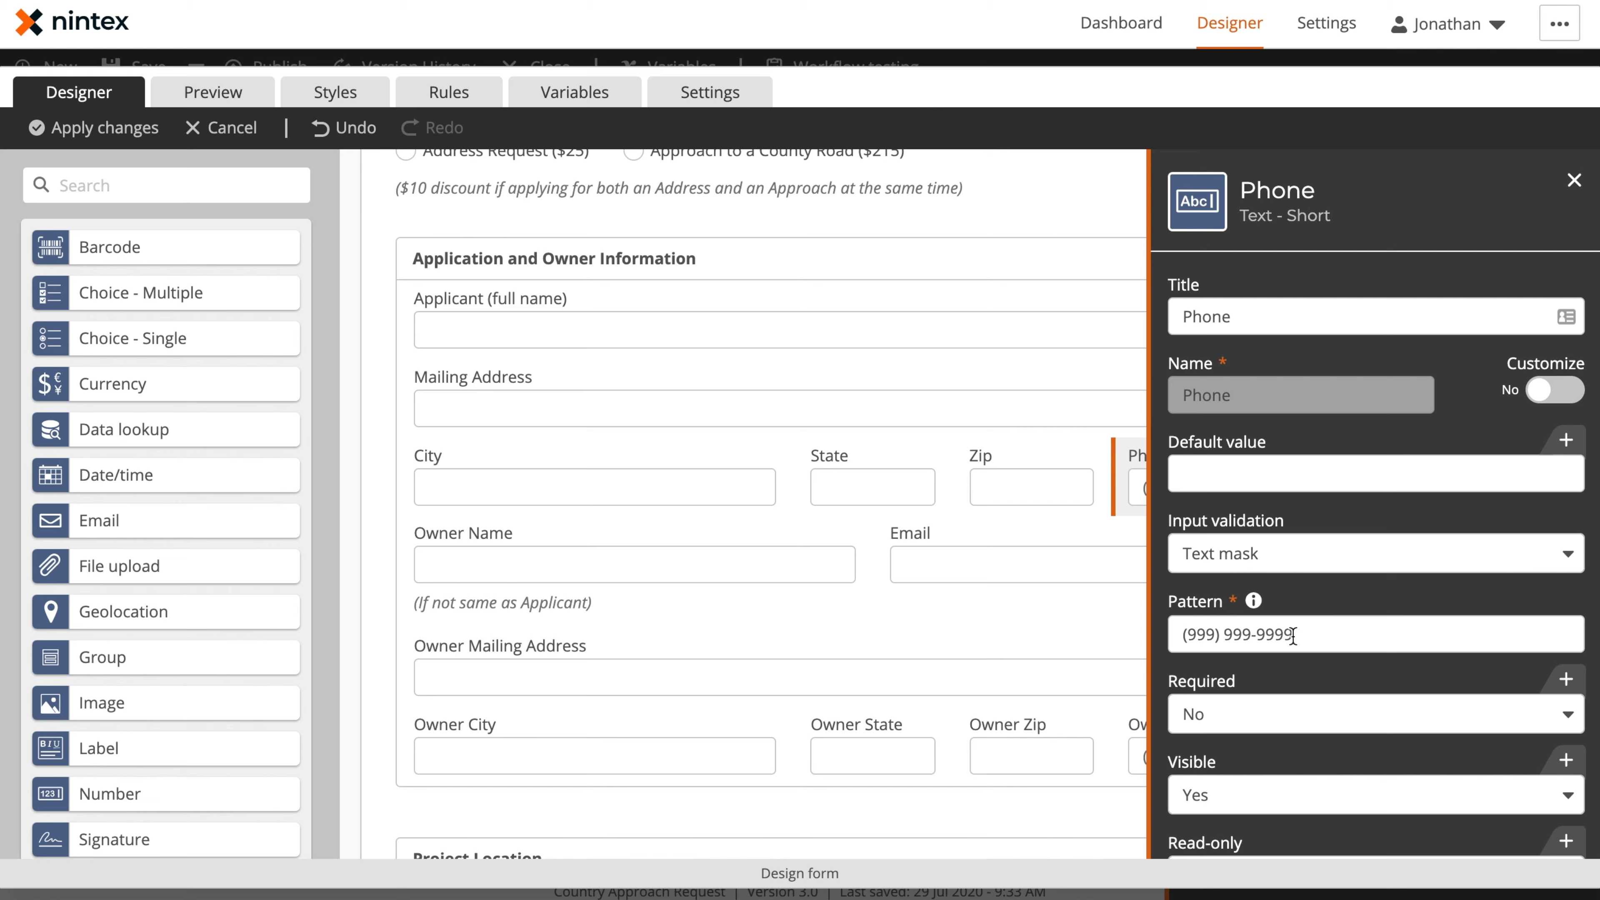
scroll(1291, 636, down, 7)
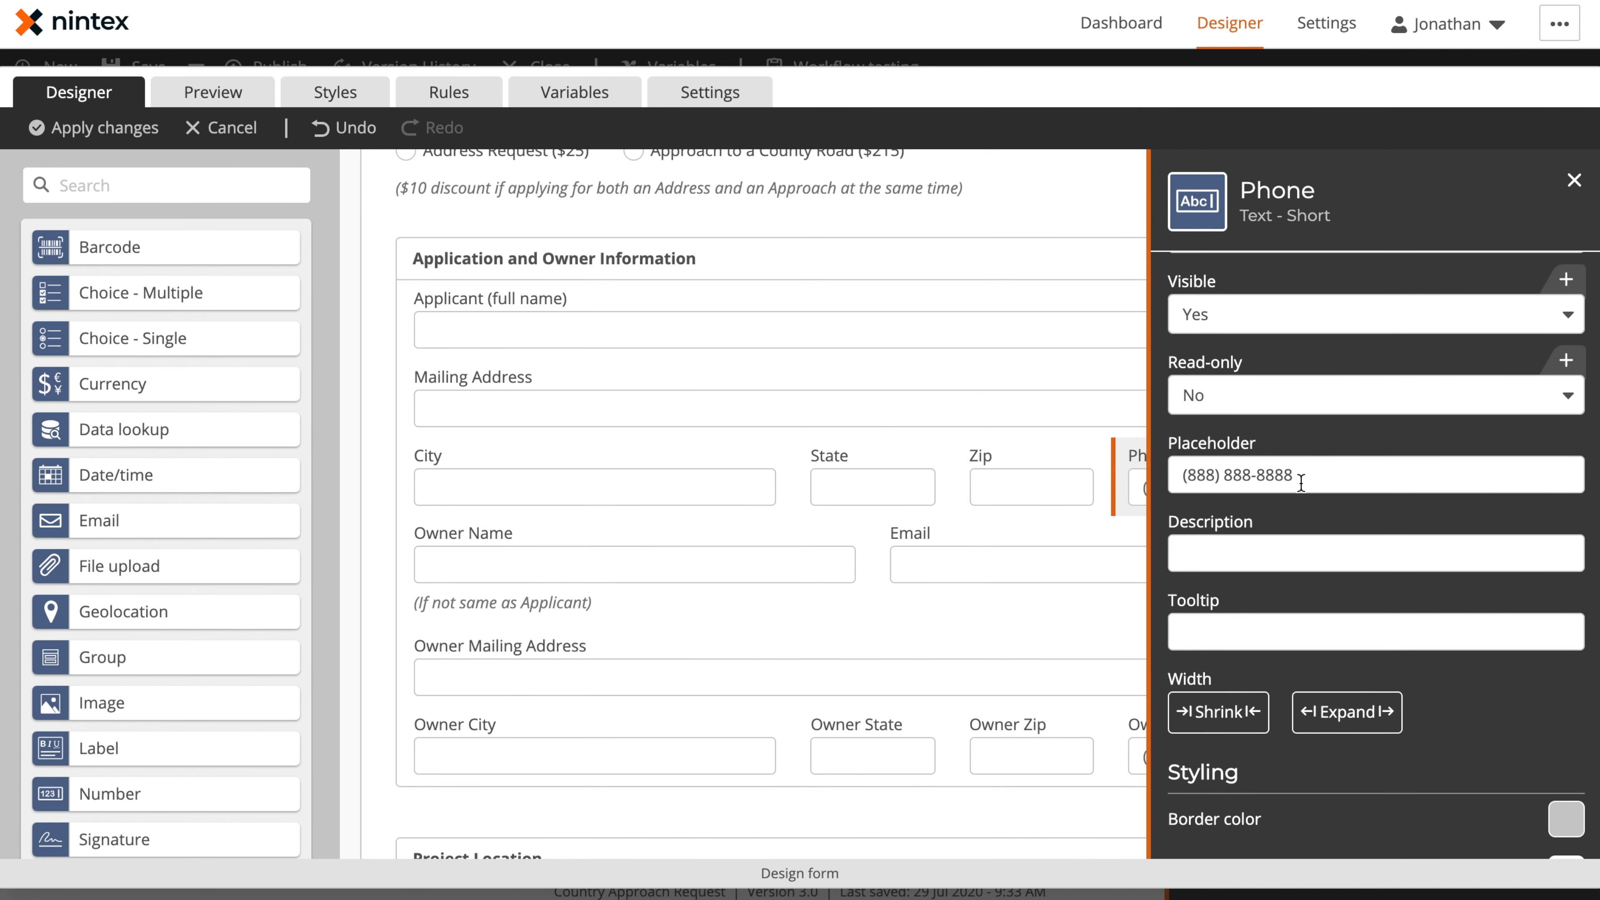
click(1032, 476)
click(858, 501)
Preview the form and test the State text mask by entering "wa"
click(238, 95)
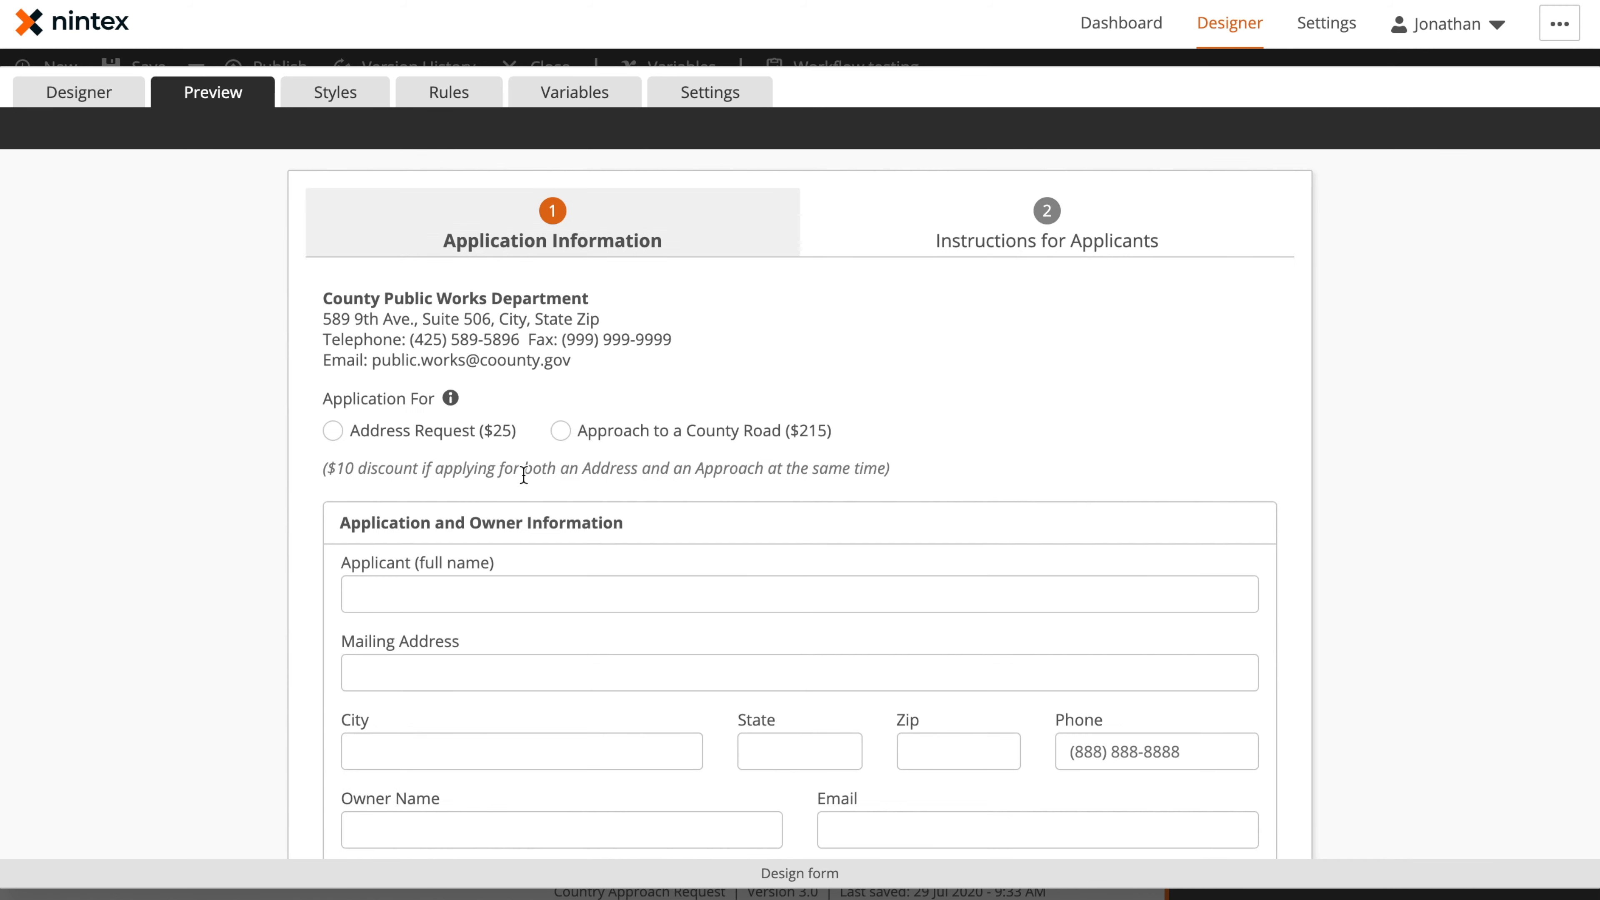
scroll(531, 479, down, 4)
click(793, 519)
text(w)
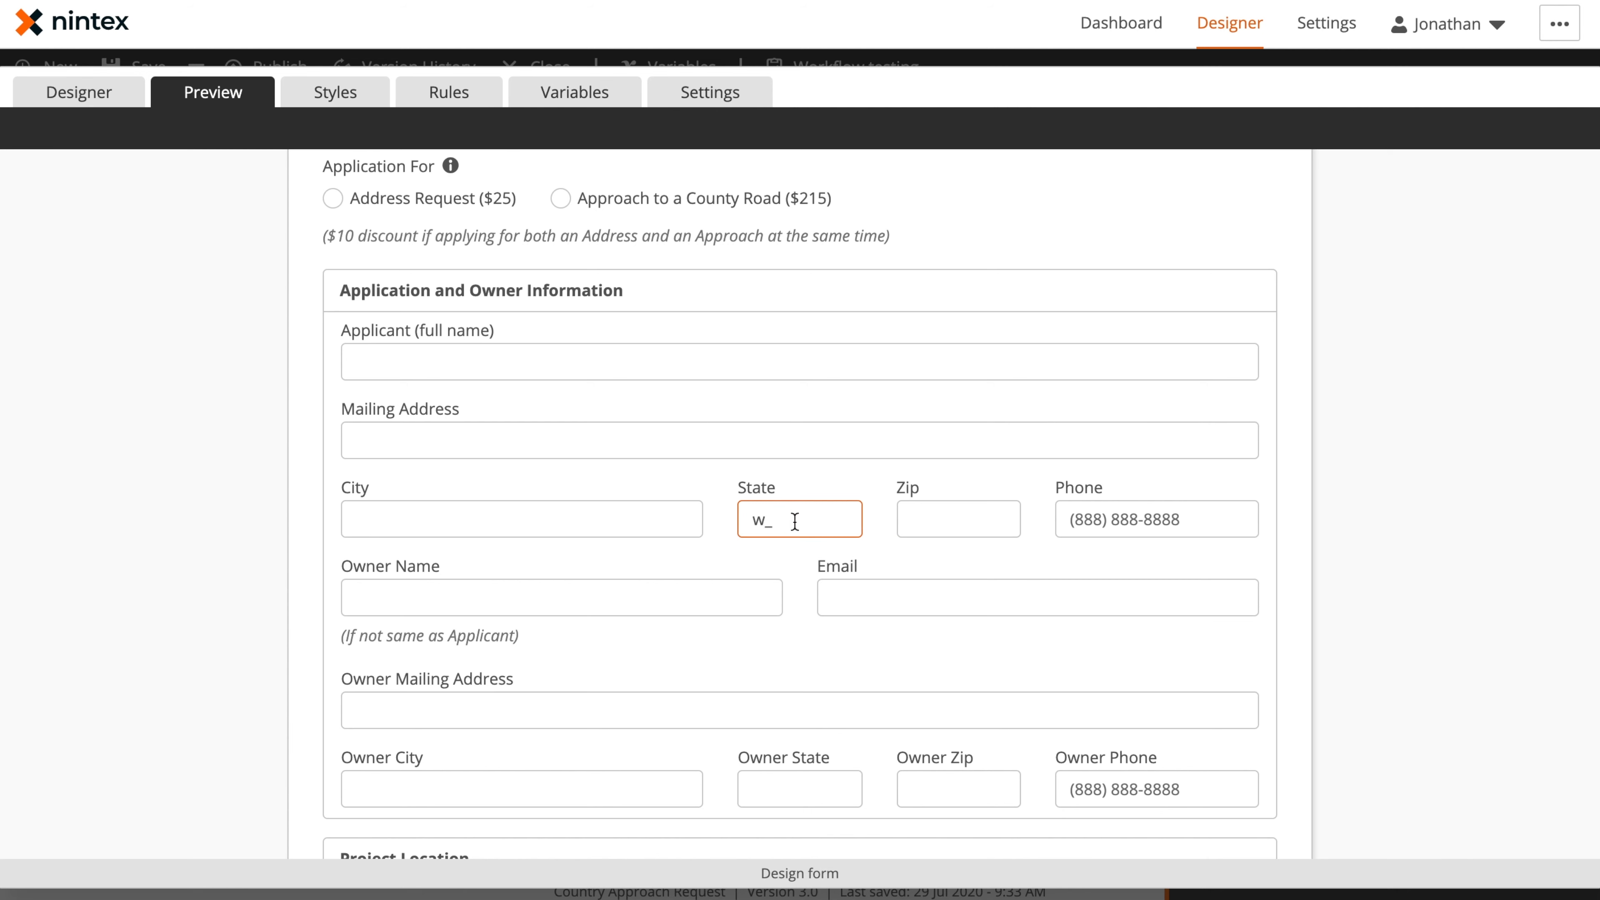
text(a)
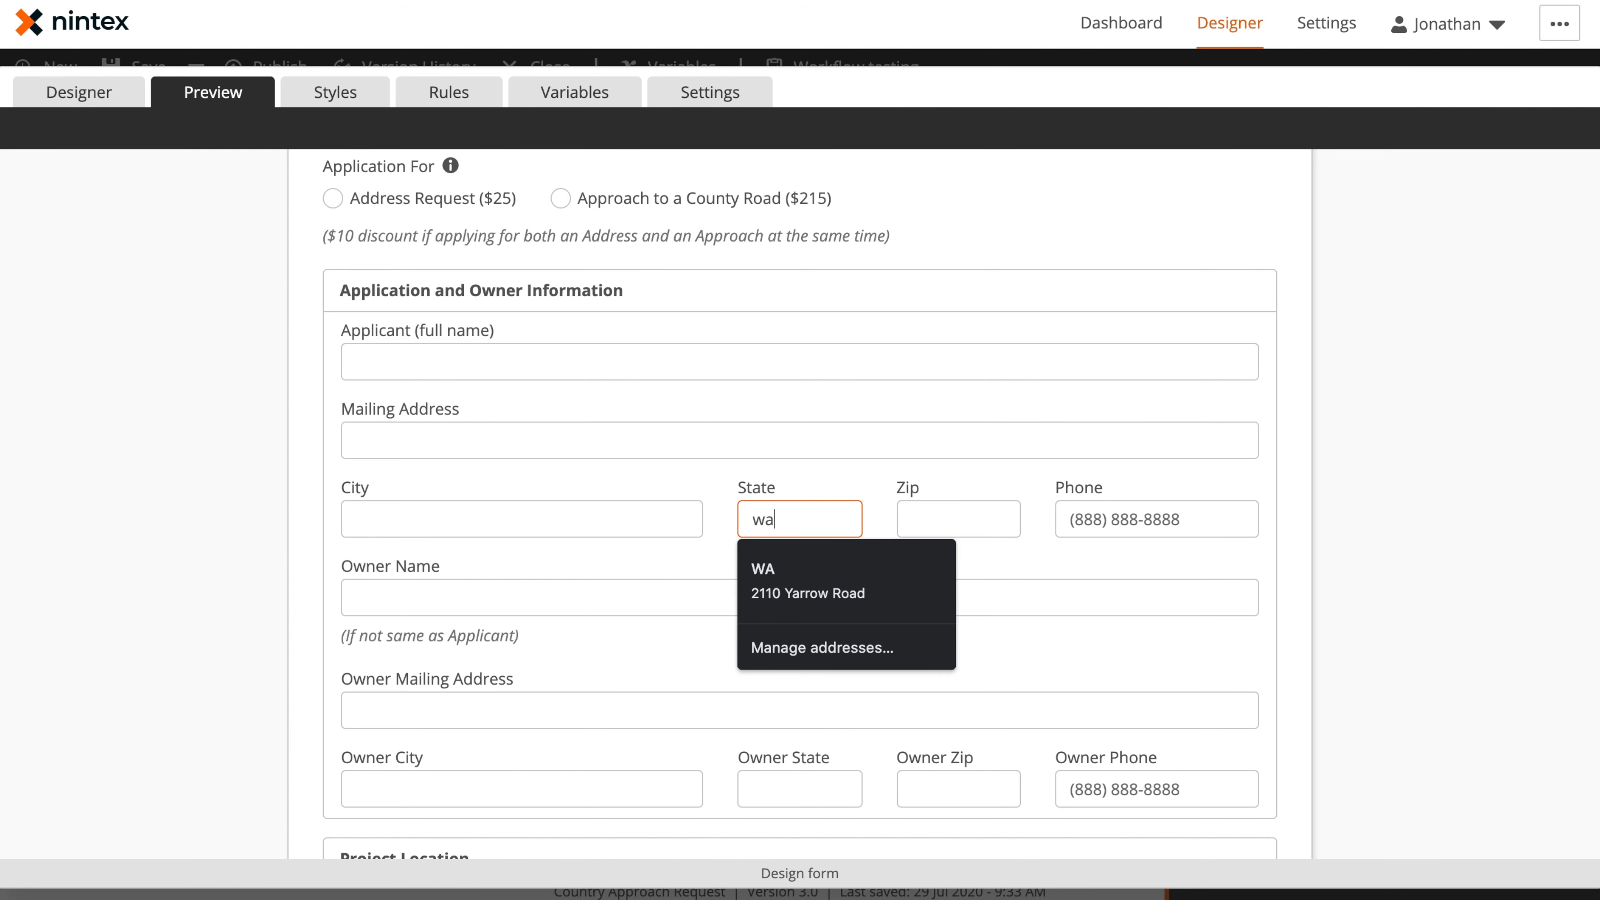
Test the Zip and Phone masks with a five-digit zip code and a sample phone number, and return to the form design
click(911, 471)
click(949, 515)
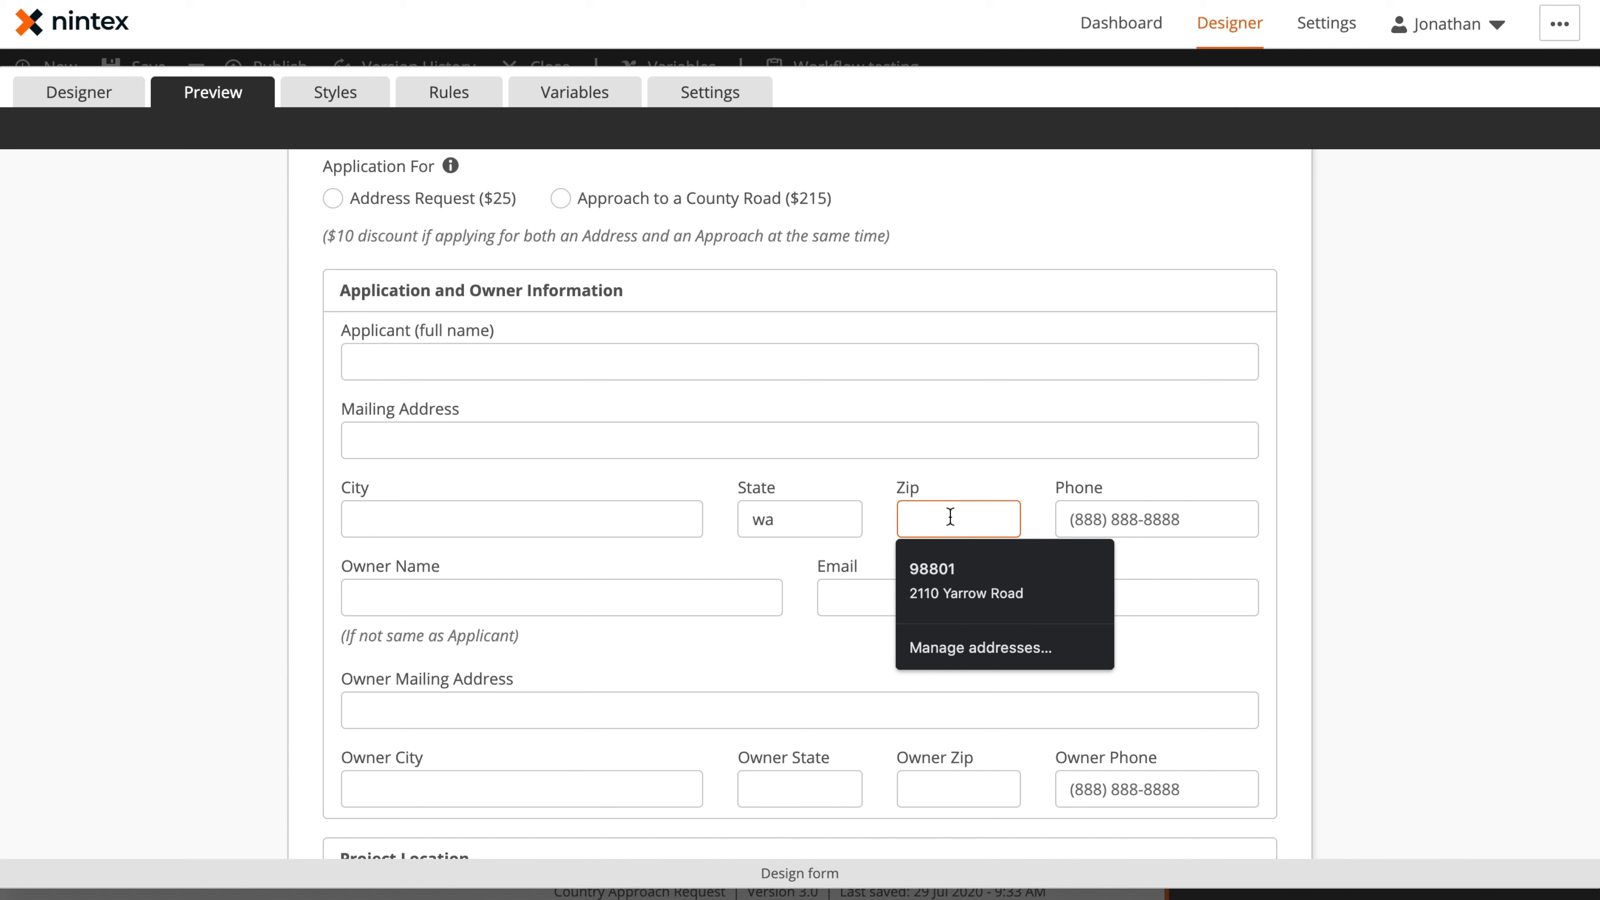
text(98724)
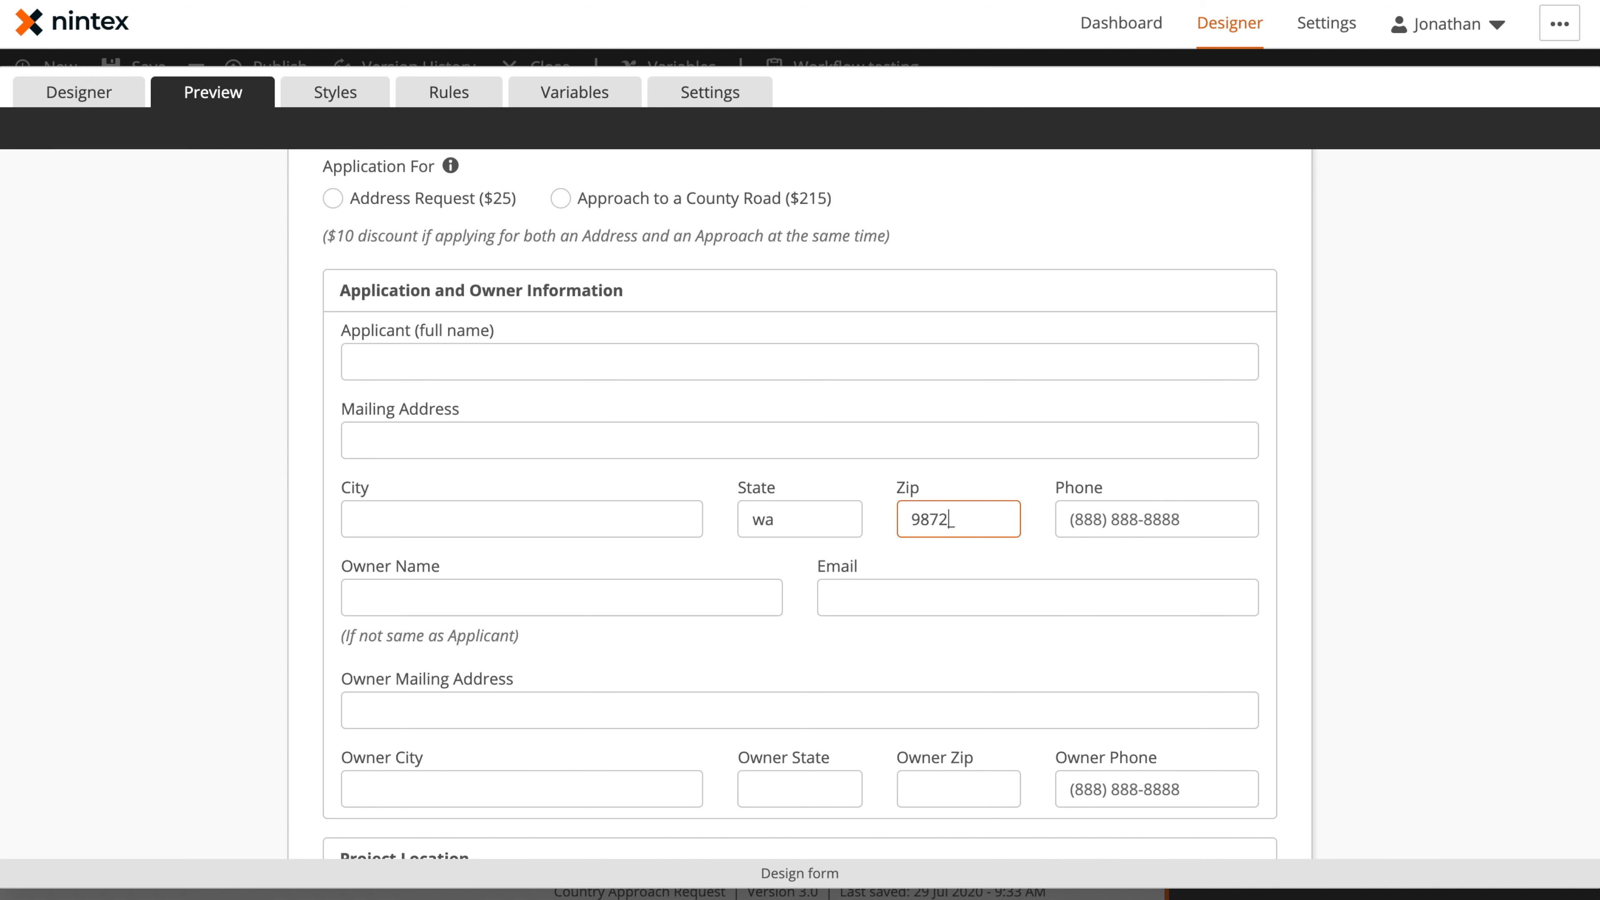
click(1145, 518)
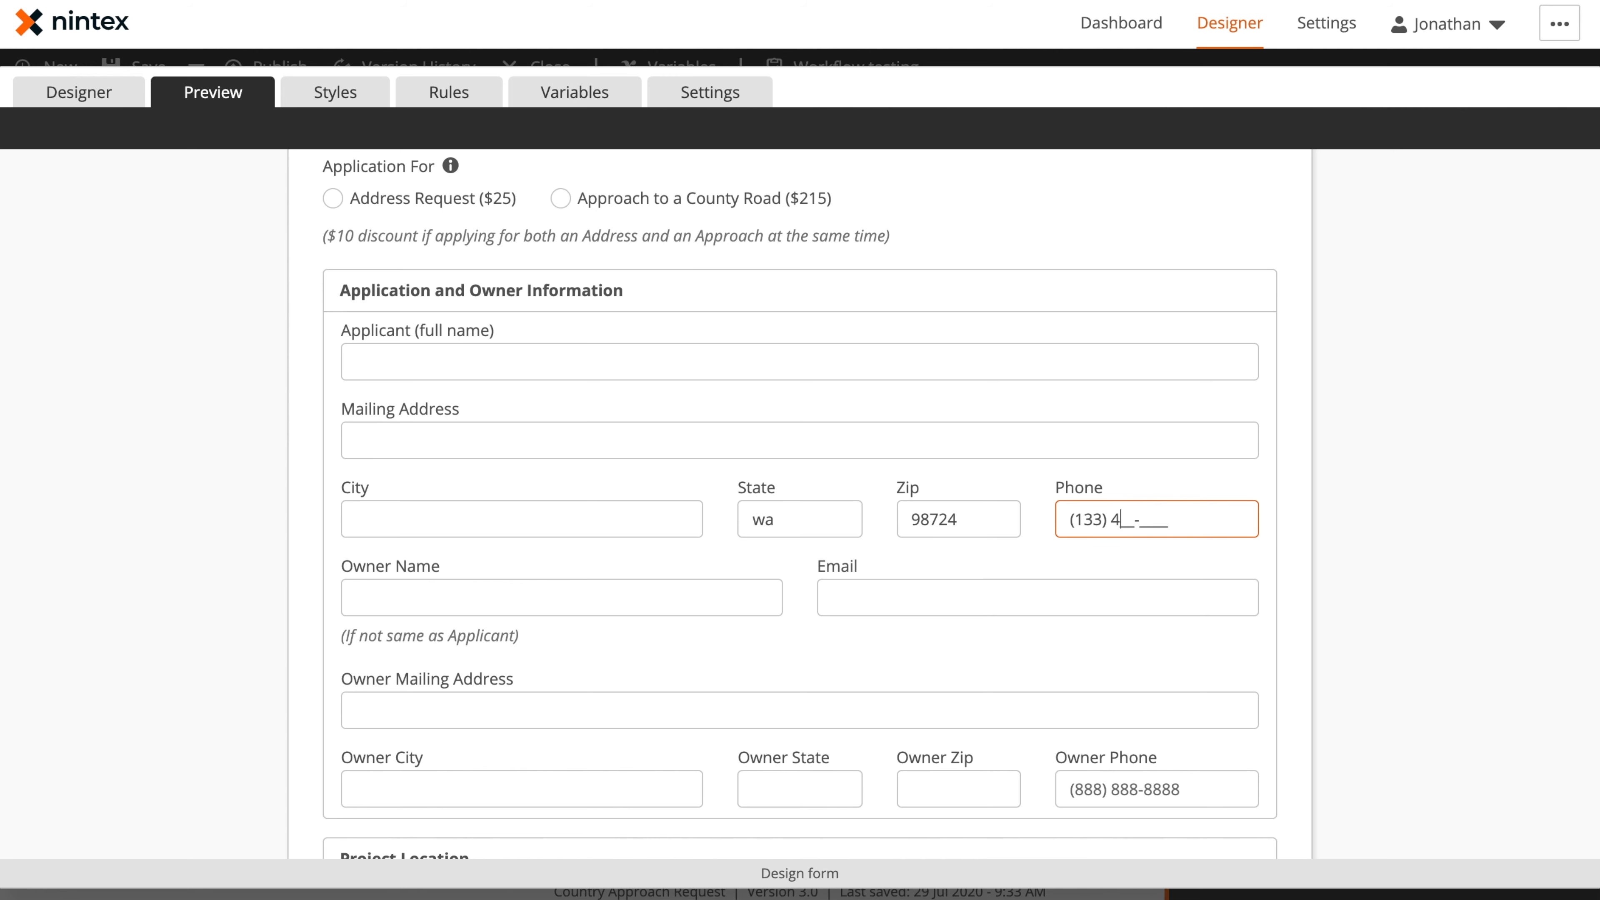
click(98, 100)
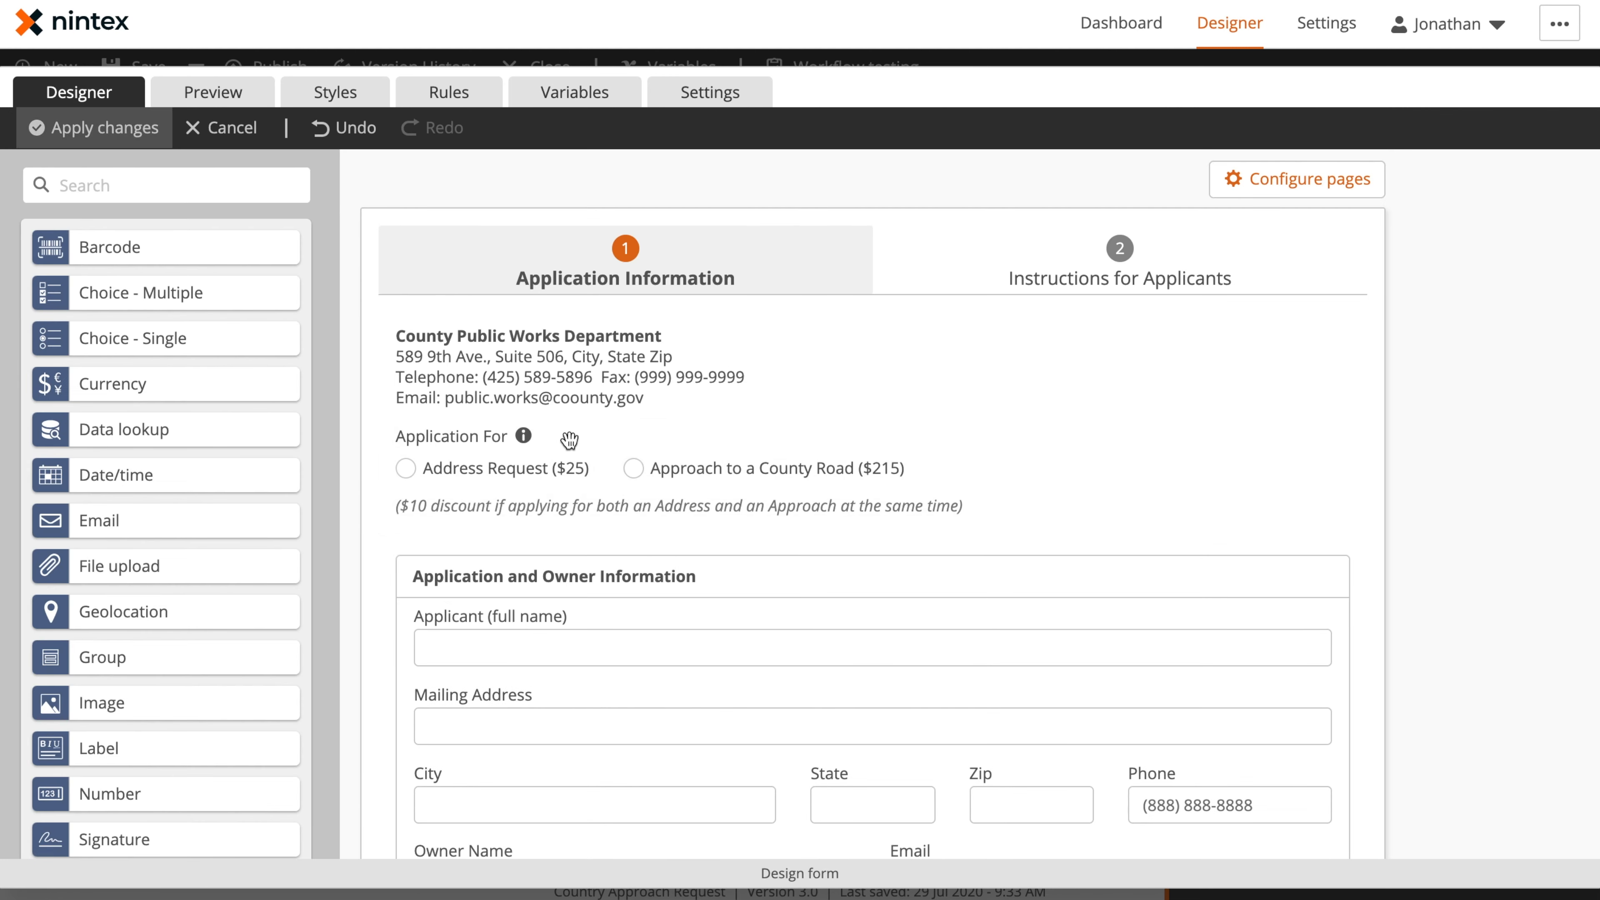
Inspect the settings of the Owner Name text control and the Email control
scroll(694, 457, down, 5)
scroll(695, 457, down, 2)
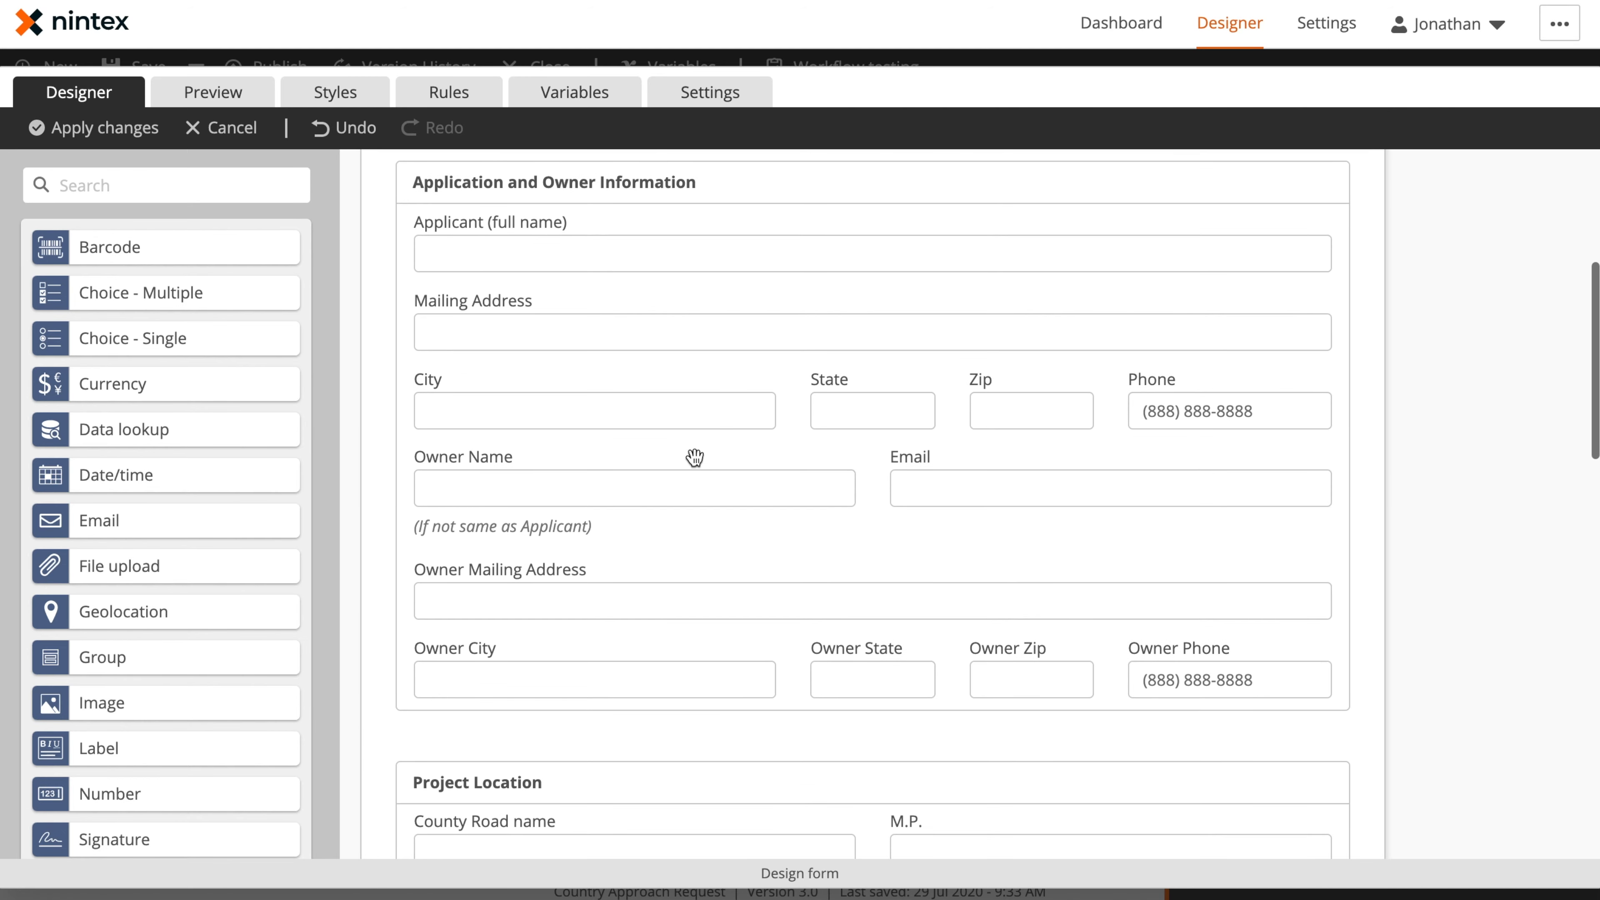
click(592, 504)
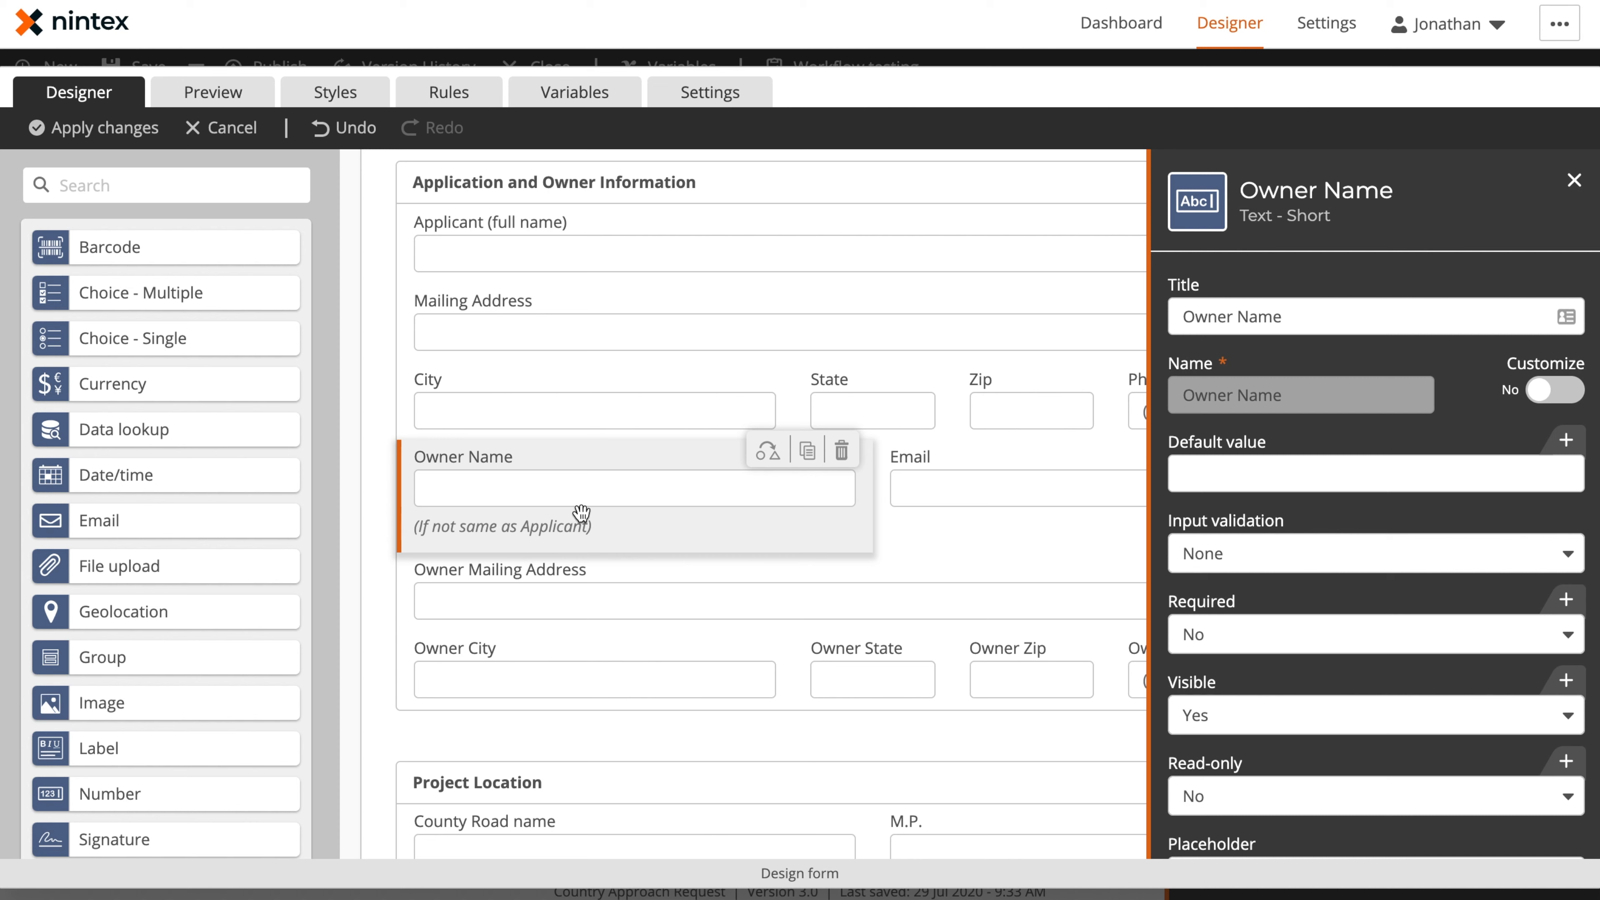
click(993, 494)
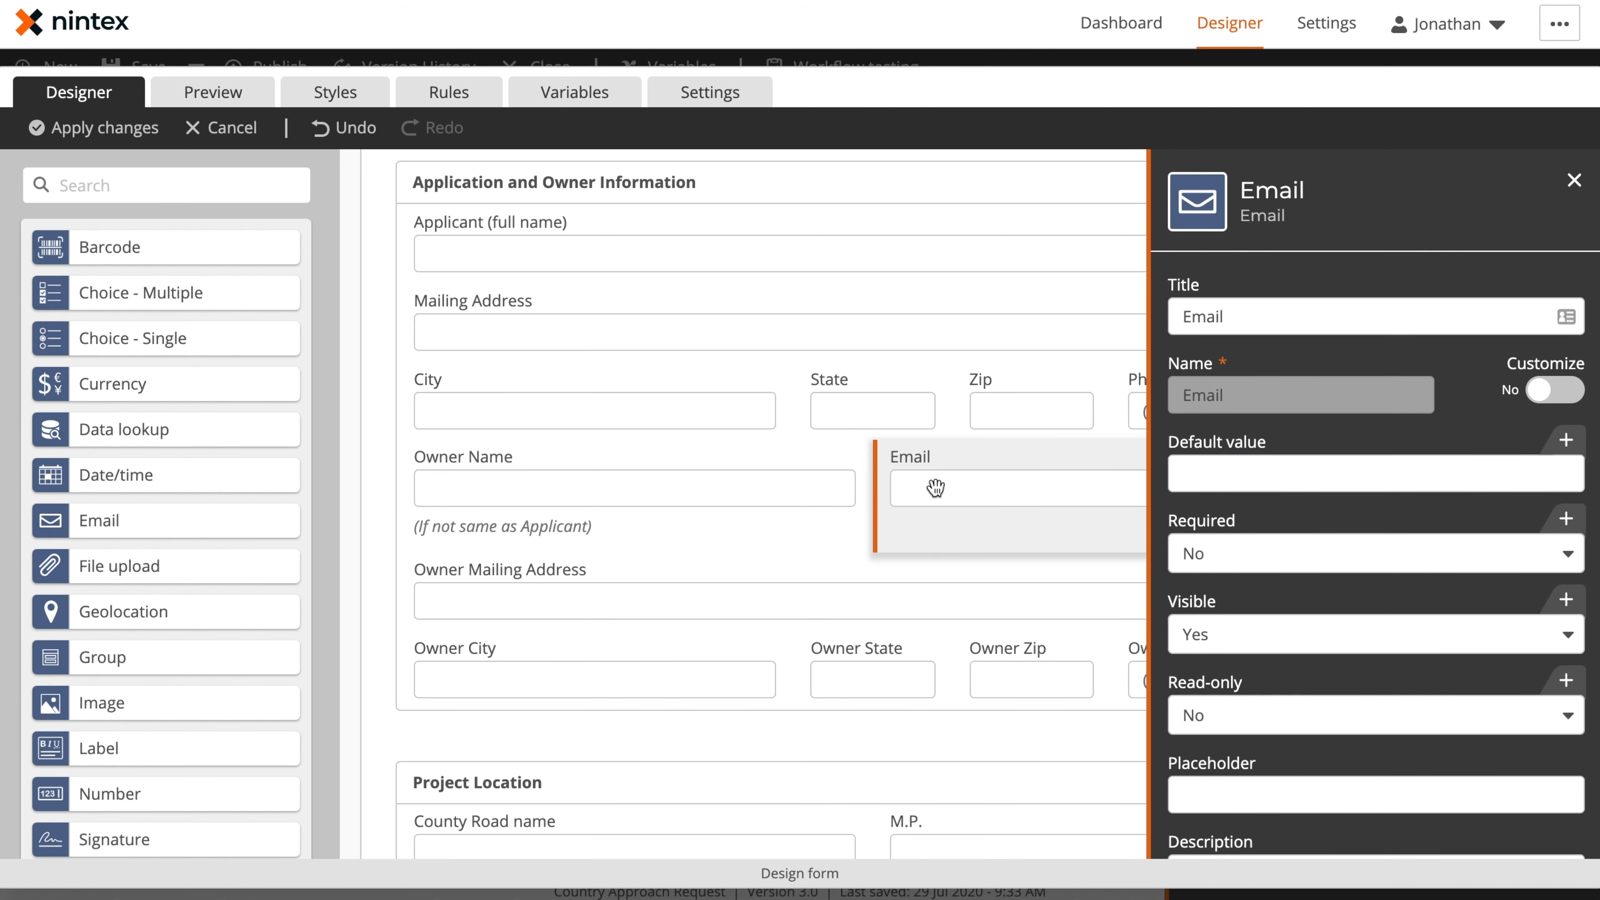
Preview the form and test the Email control's validation with an address that lacks the @ sign
click(212, 93)
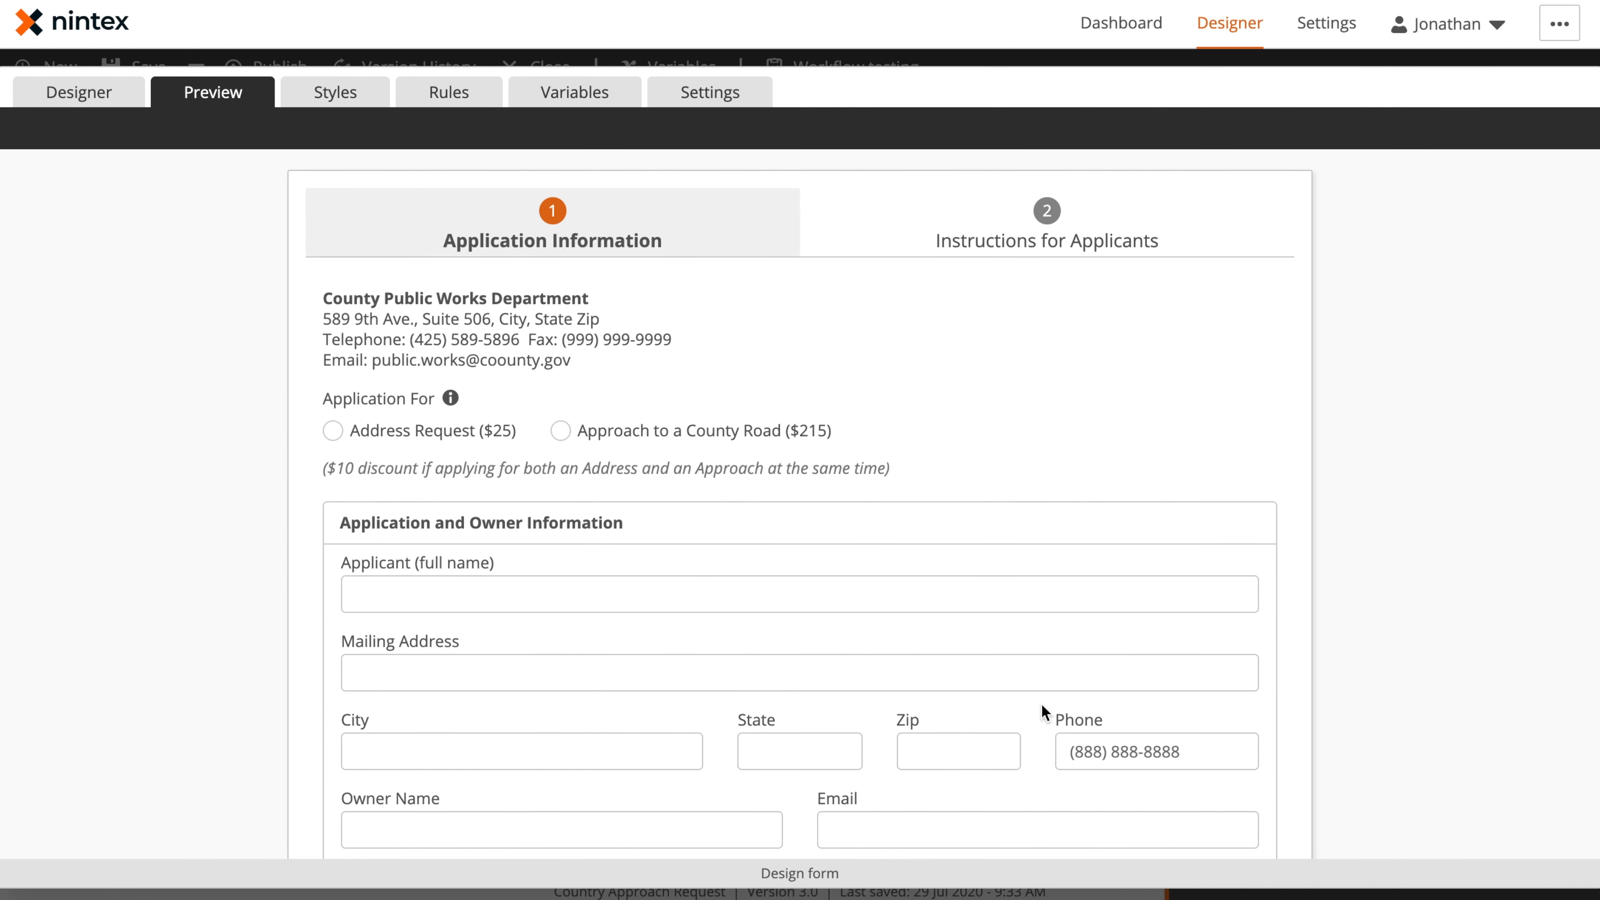
scroll(1041, 716, down, 3)
click(1033, 643)
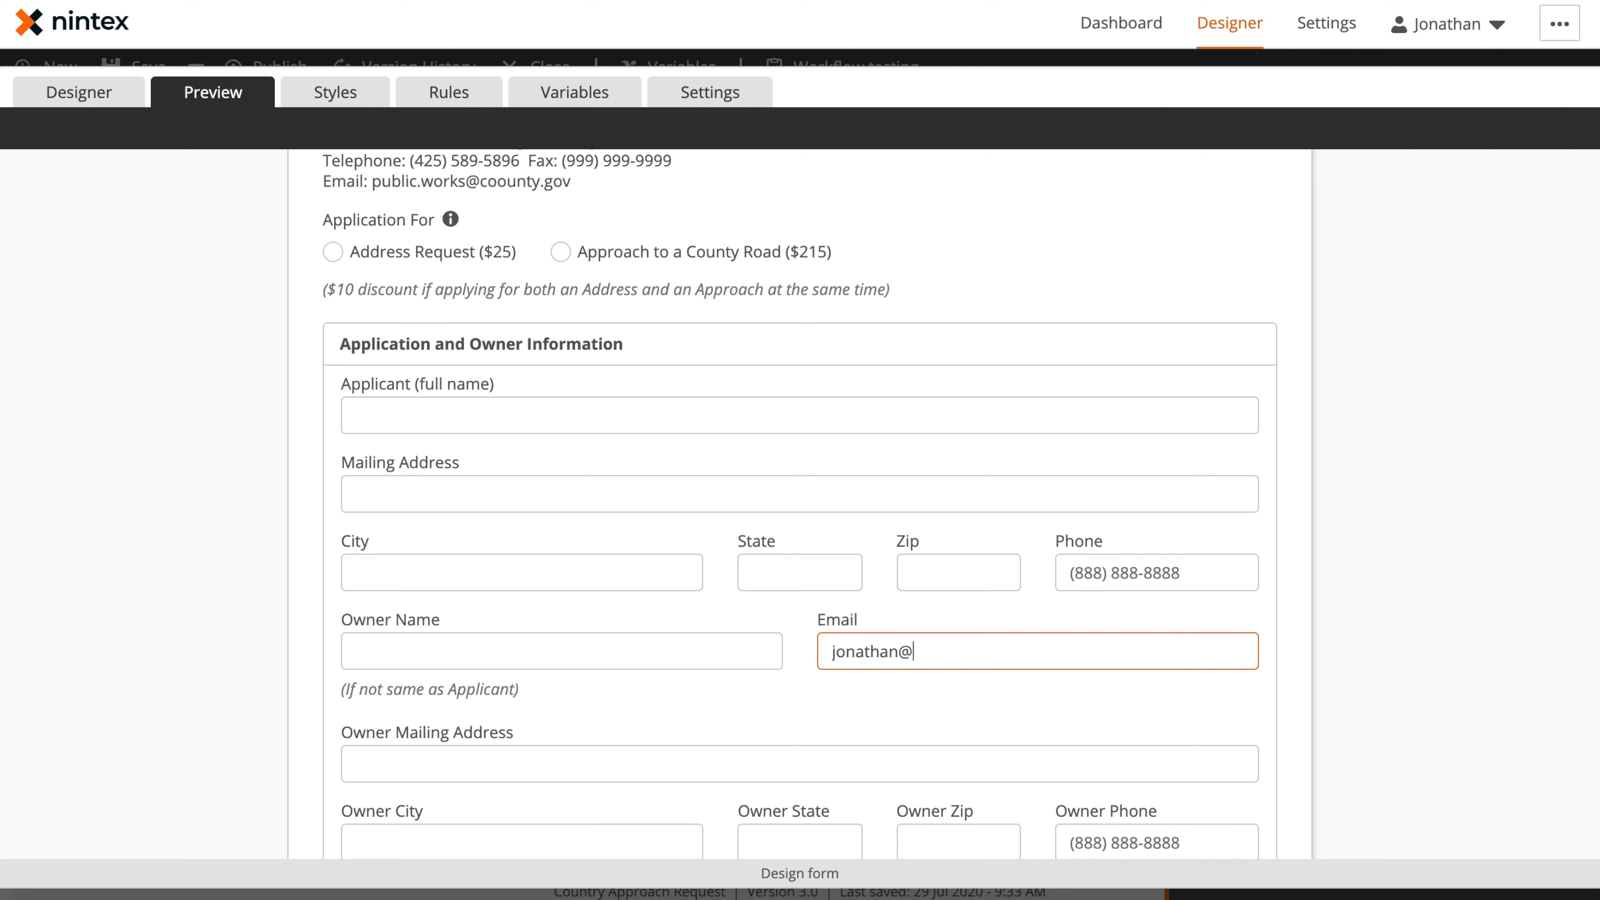
key(Tab)
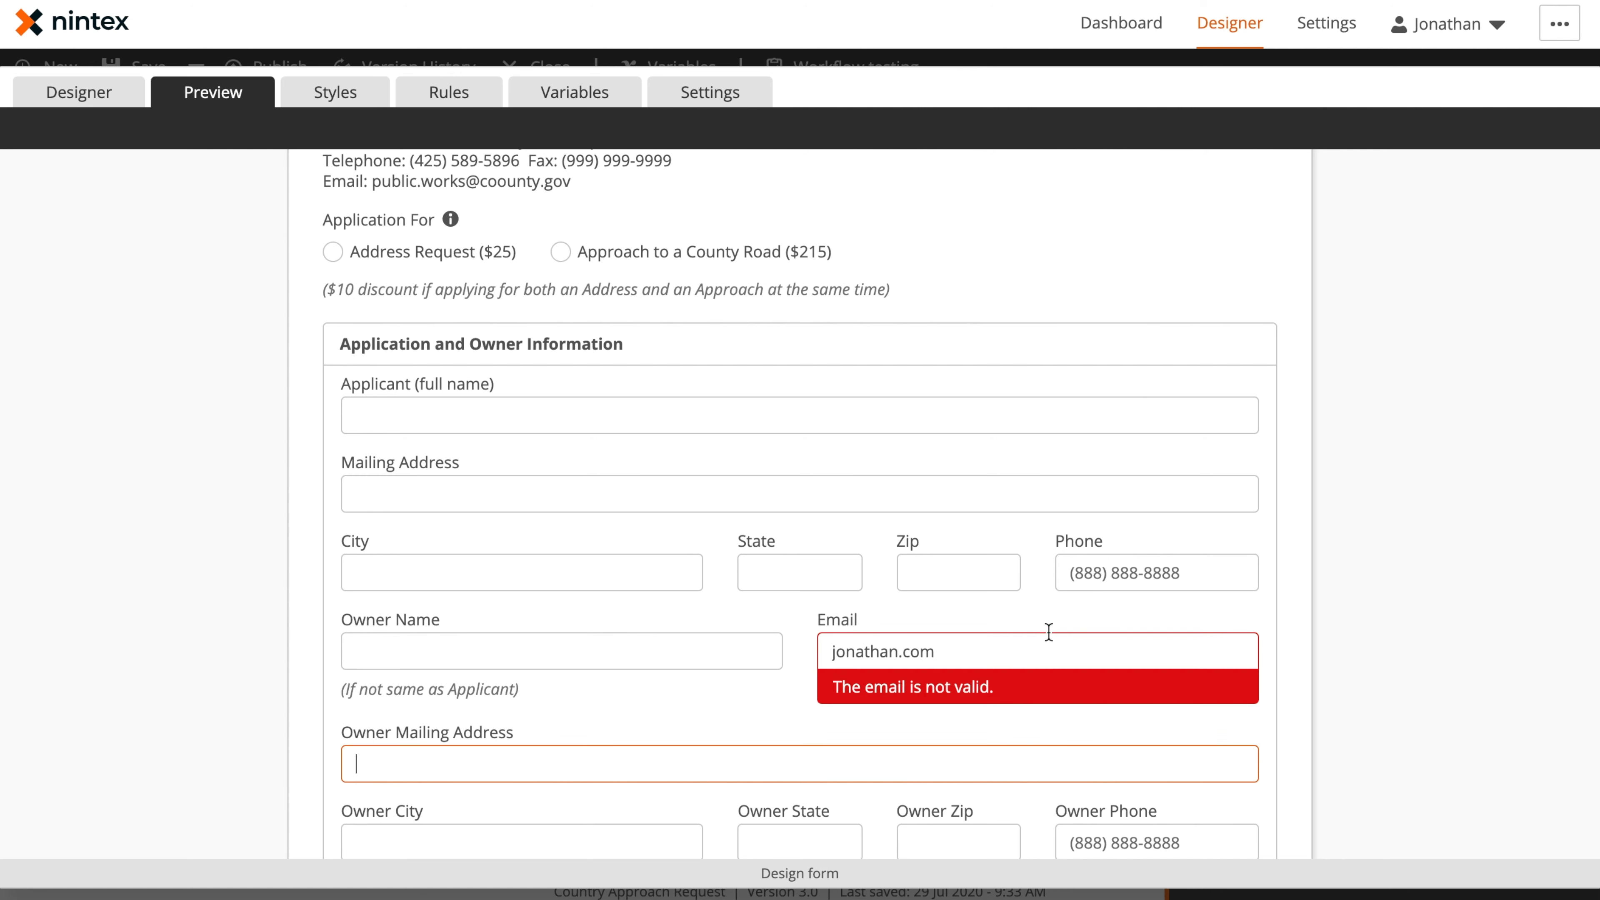
Correct the Email entry to a complete, properly formatted address, and return to the form design
drag(982, 646, 896, 647)
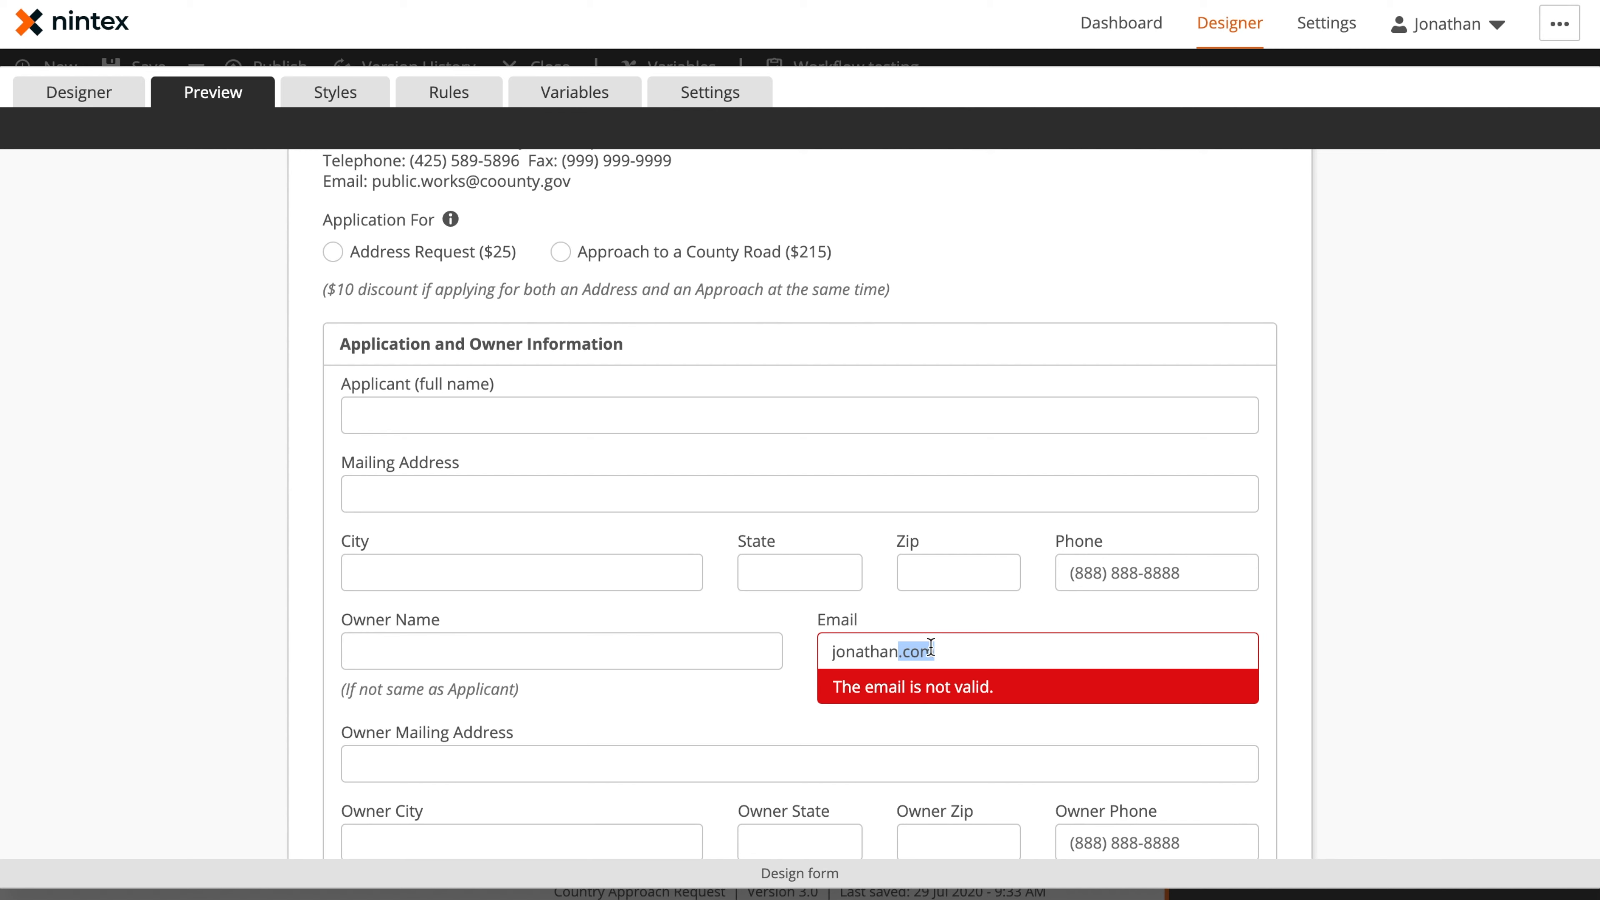
key(Tab)
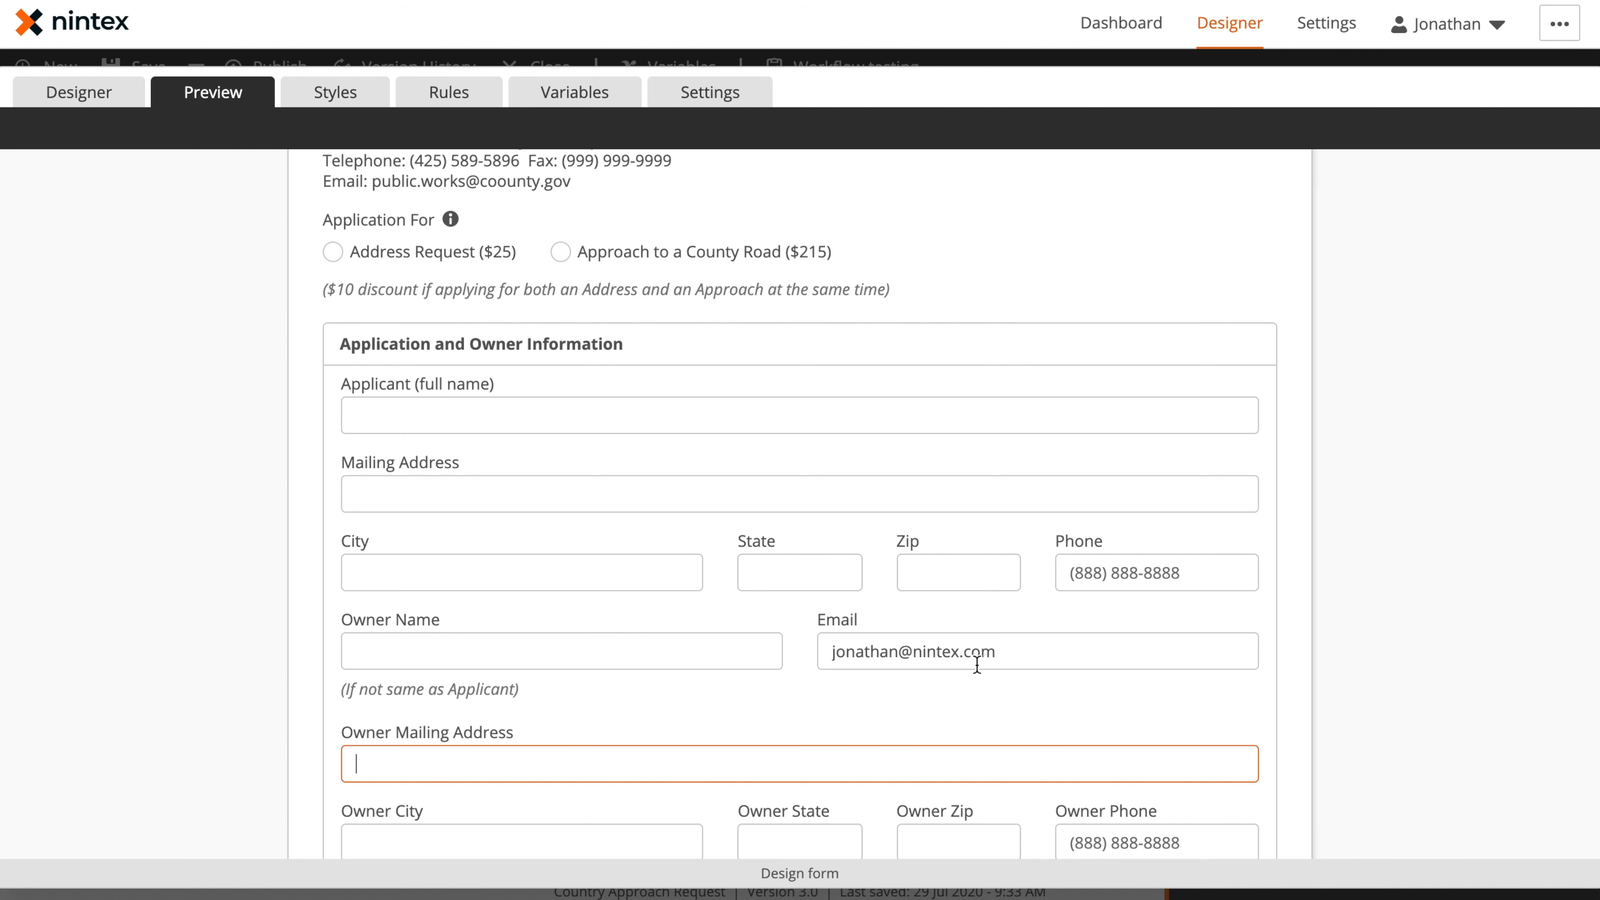
click(101, 92)
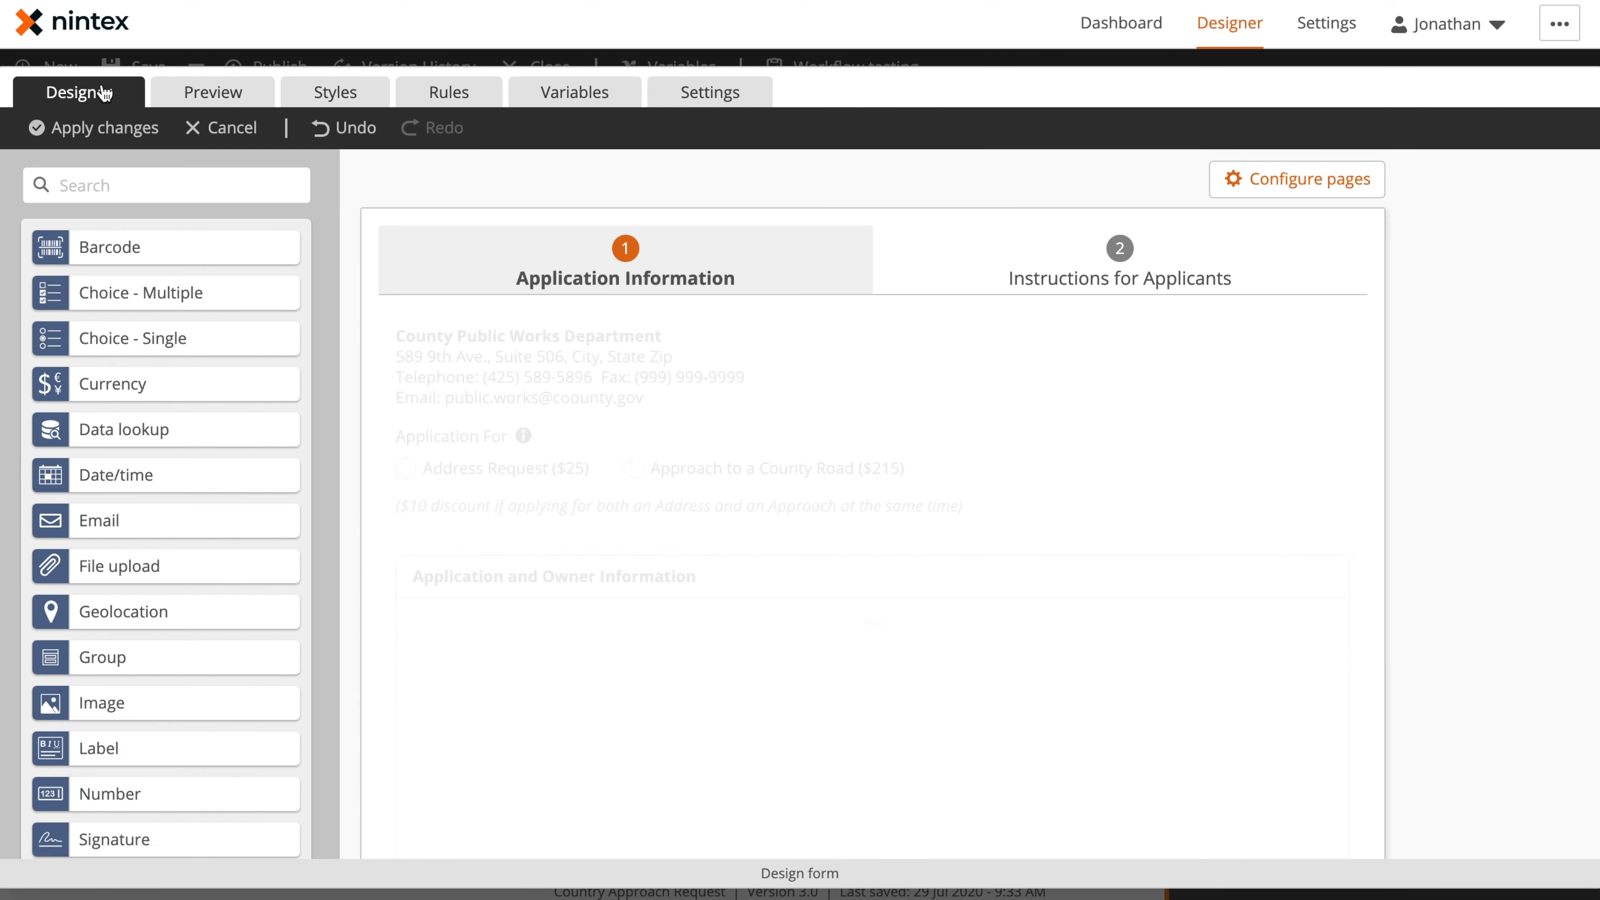
Set Required to Yes for the Applicant (full name) control
click(645, 287)
click(1217, 476)
click(1256, 634)
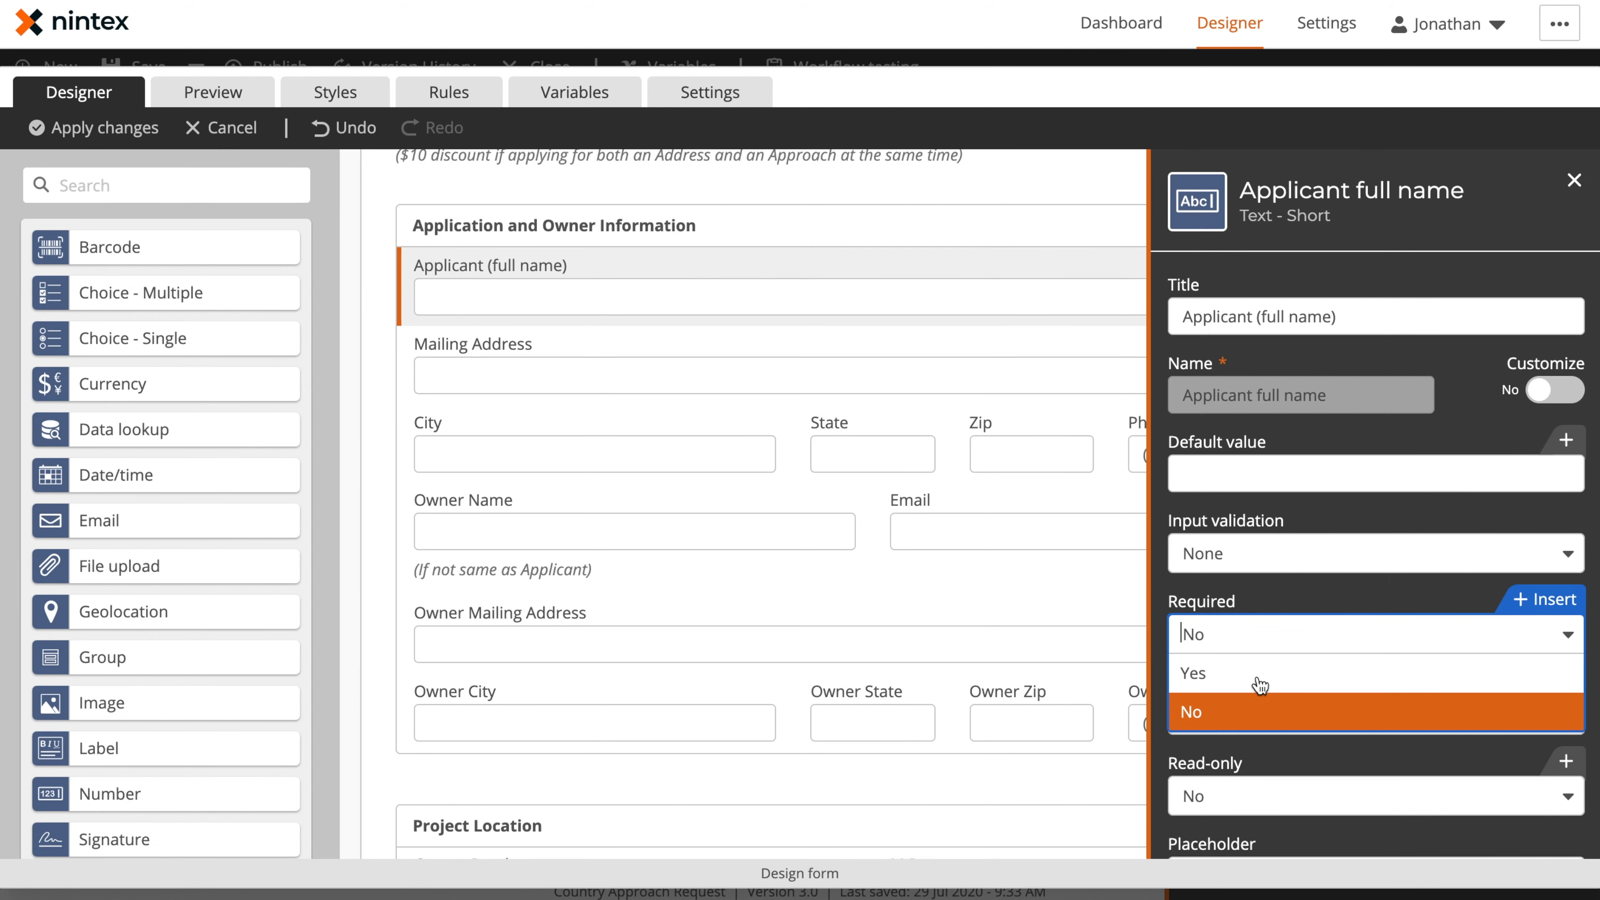
click(1256, 675)
Set Required to Yes for both the Mailing Address and City controls
click(639, 361)
click(1257, 646)
click(1251, 671)
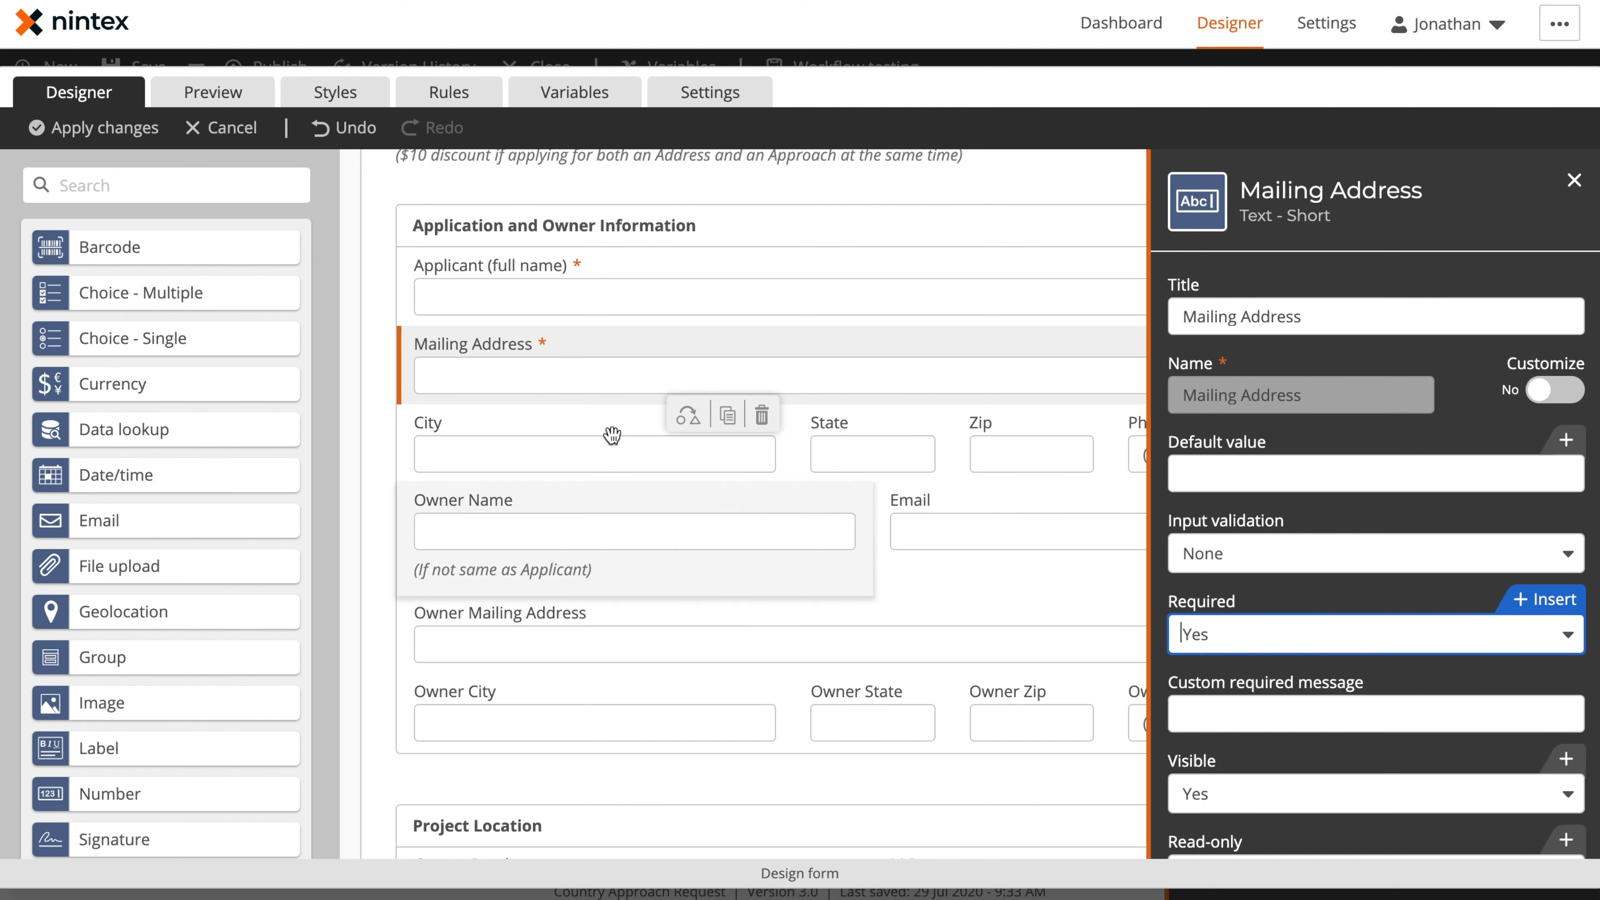
click(623, 453)
click(1261, 632)
click(1255, 676)
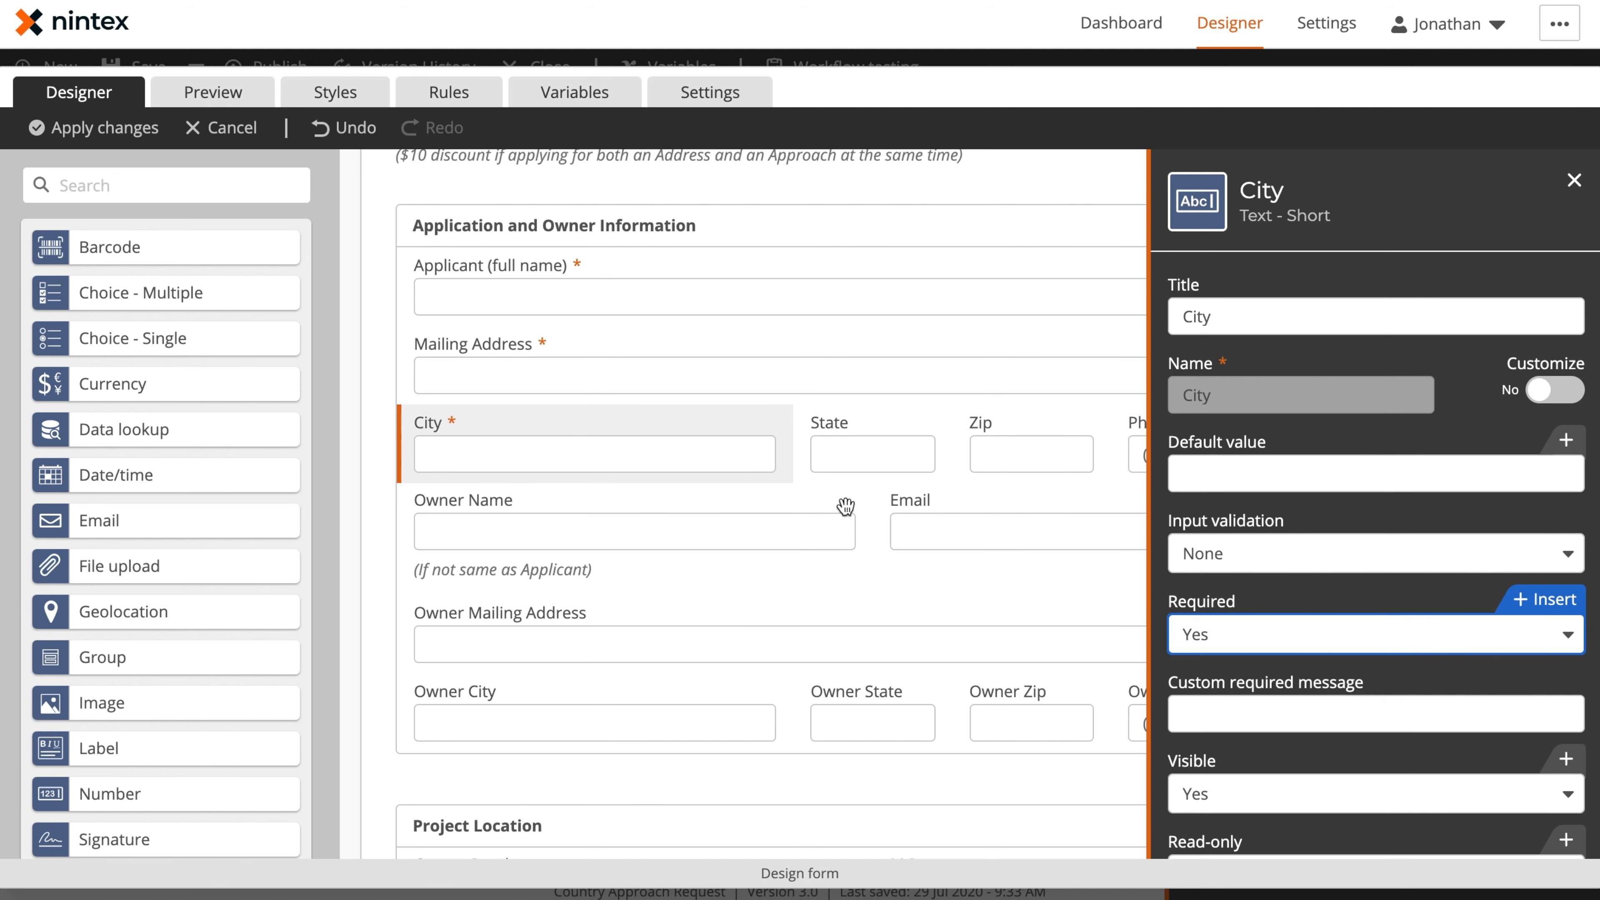
Set Required to Yes for both the State and Zip controls in the applicant's address row
click(825, 434)
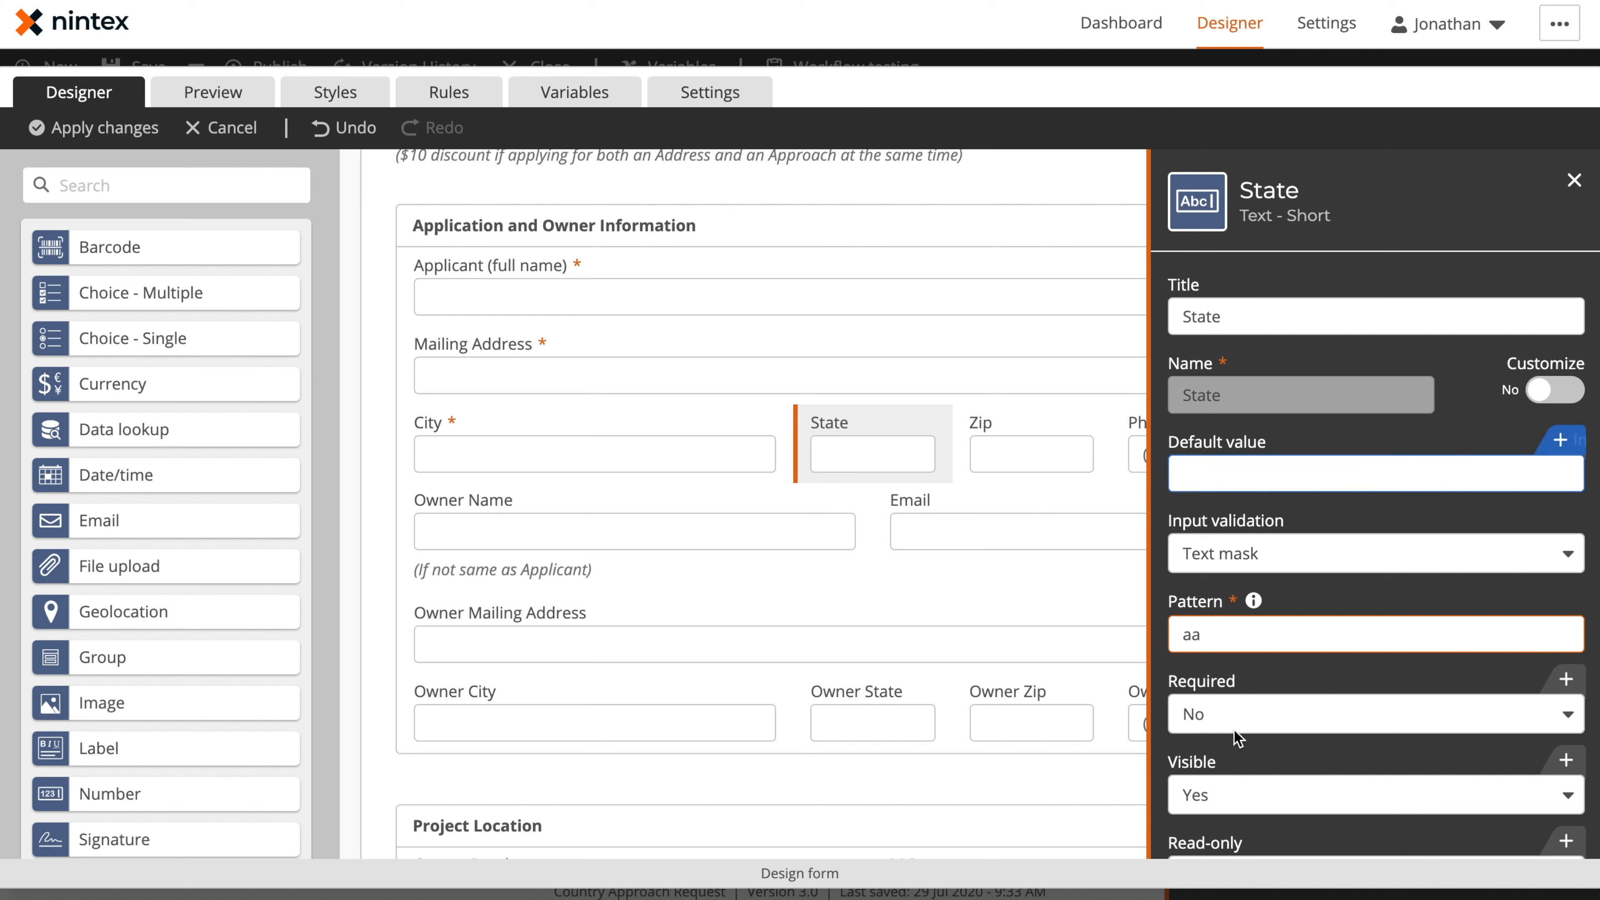
click(1222, 718)
click(1225, 751)
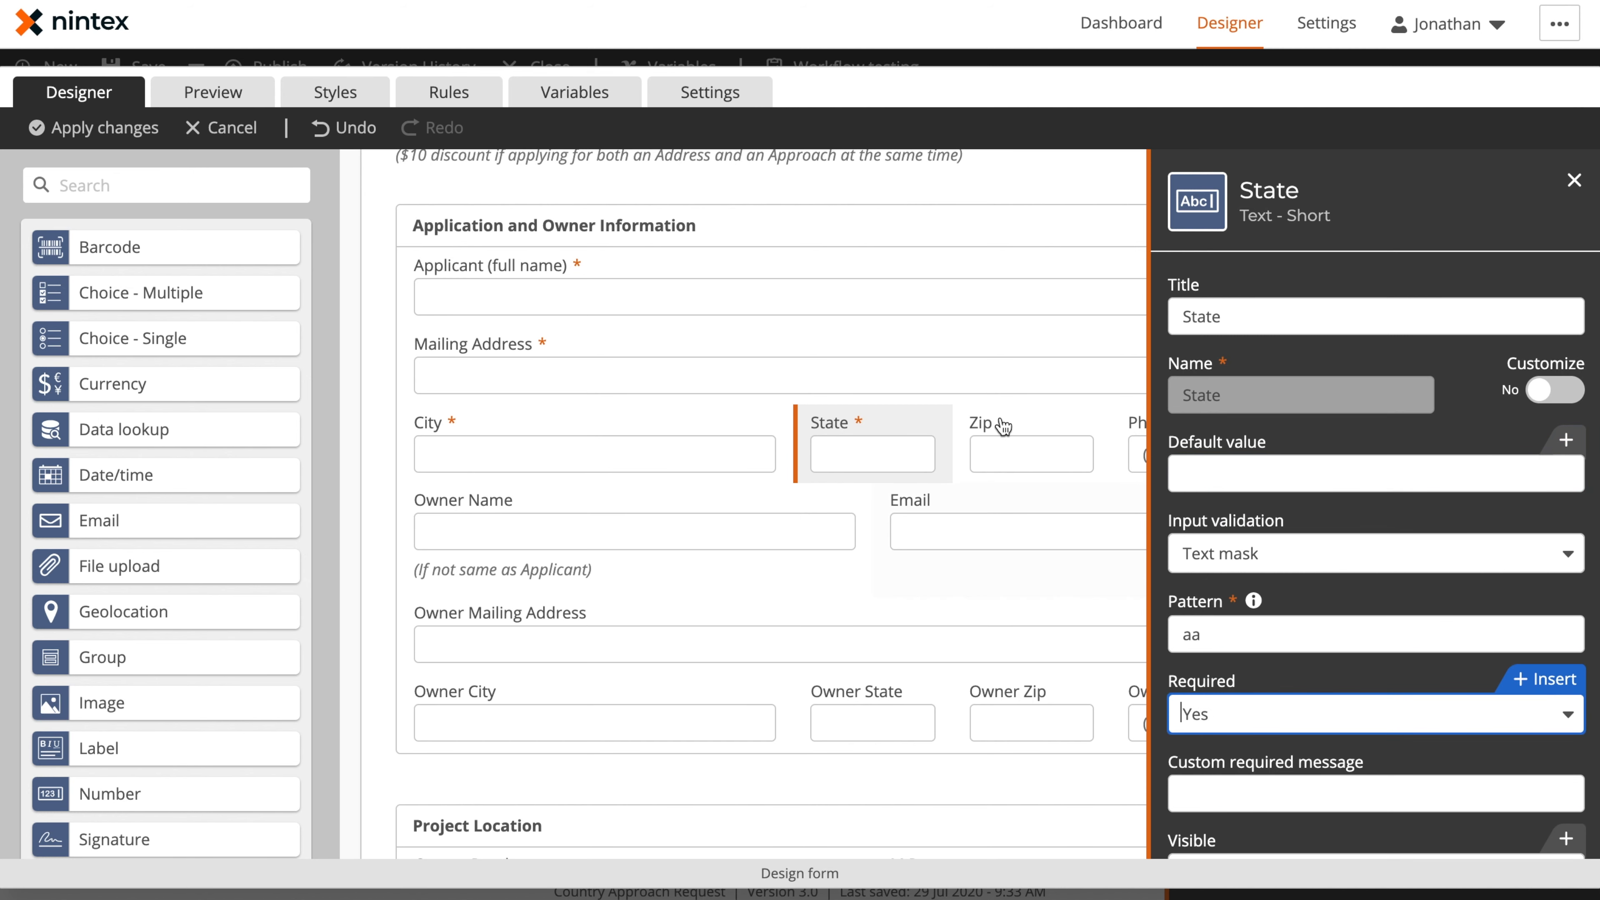
click(1006, 416)
click(967, 433)
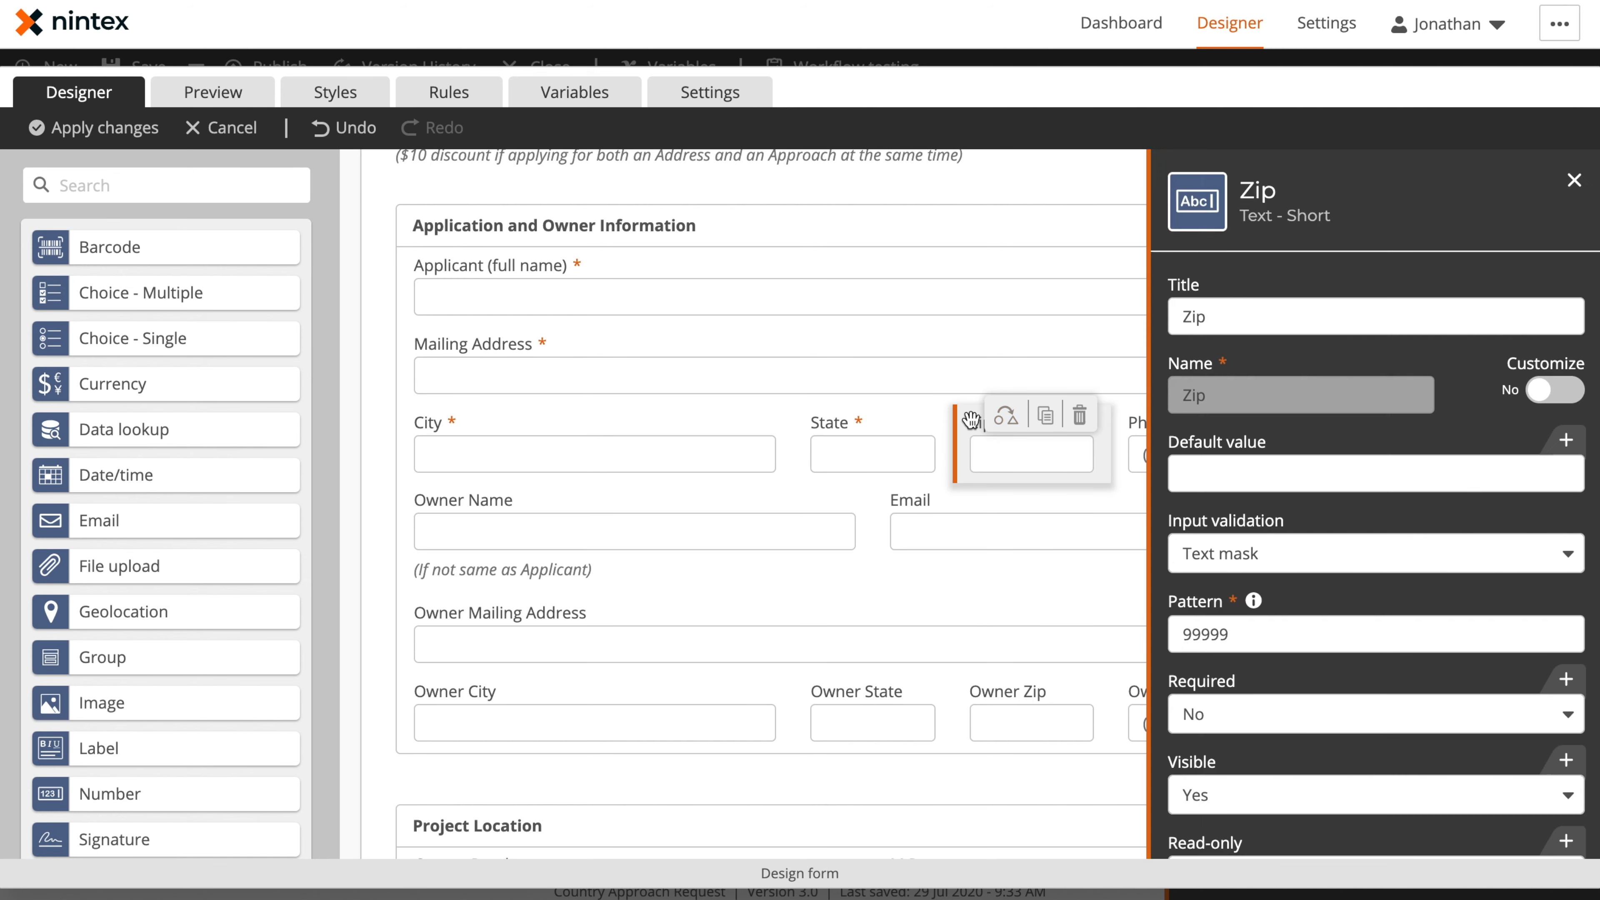
click(1222, 730)
click(1222, 754)
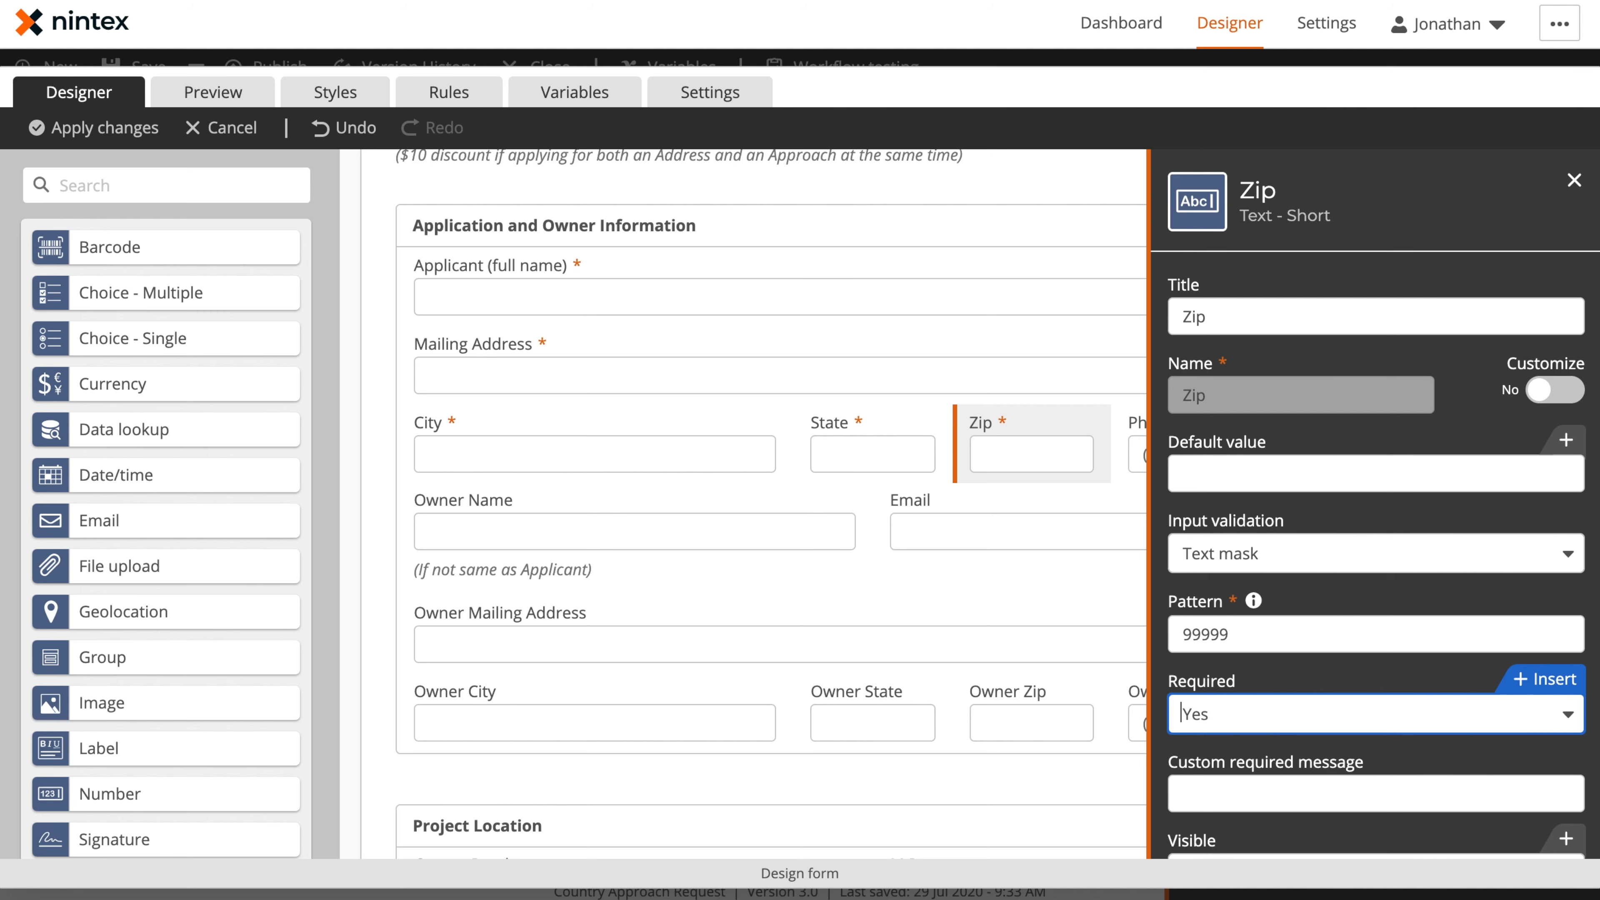
Set Required to Yes for the applicant's Phone control and close its settings
click(1574, 181)
click(1224, 453)
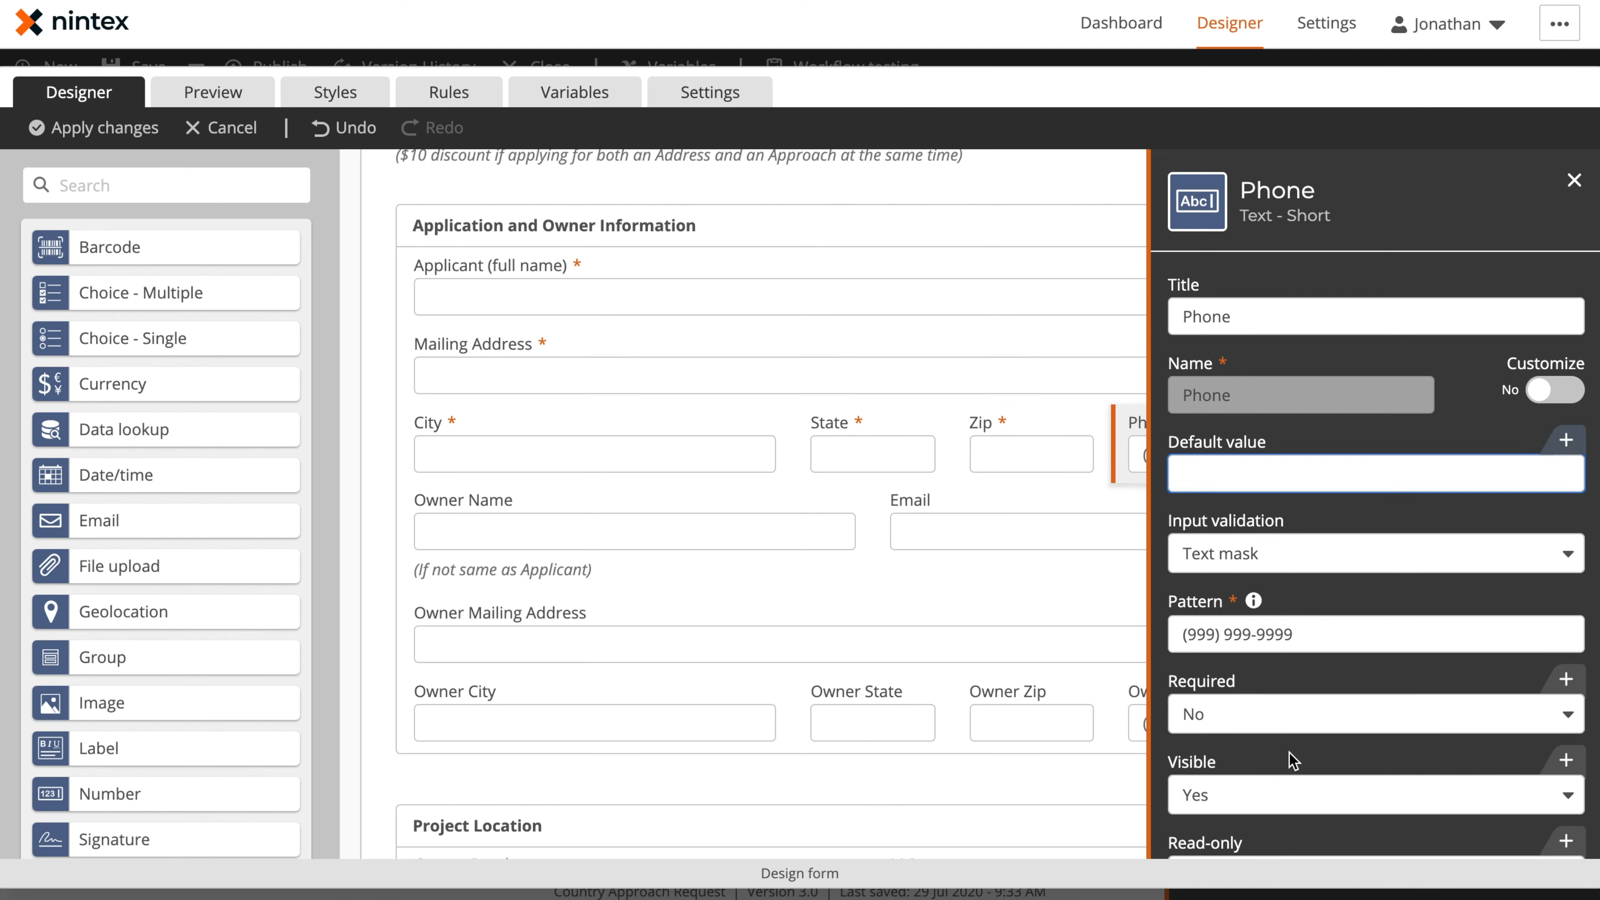
click(1254, 725)
click(1253, 751)
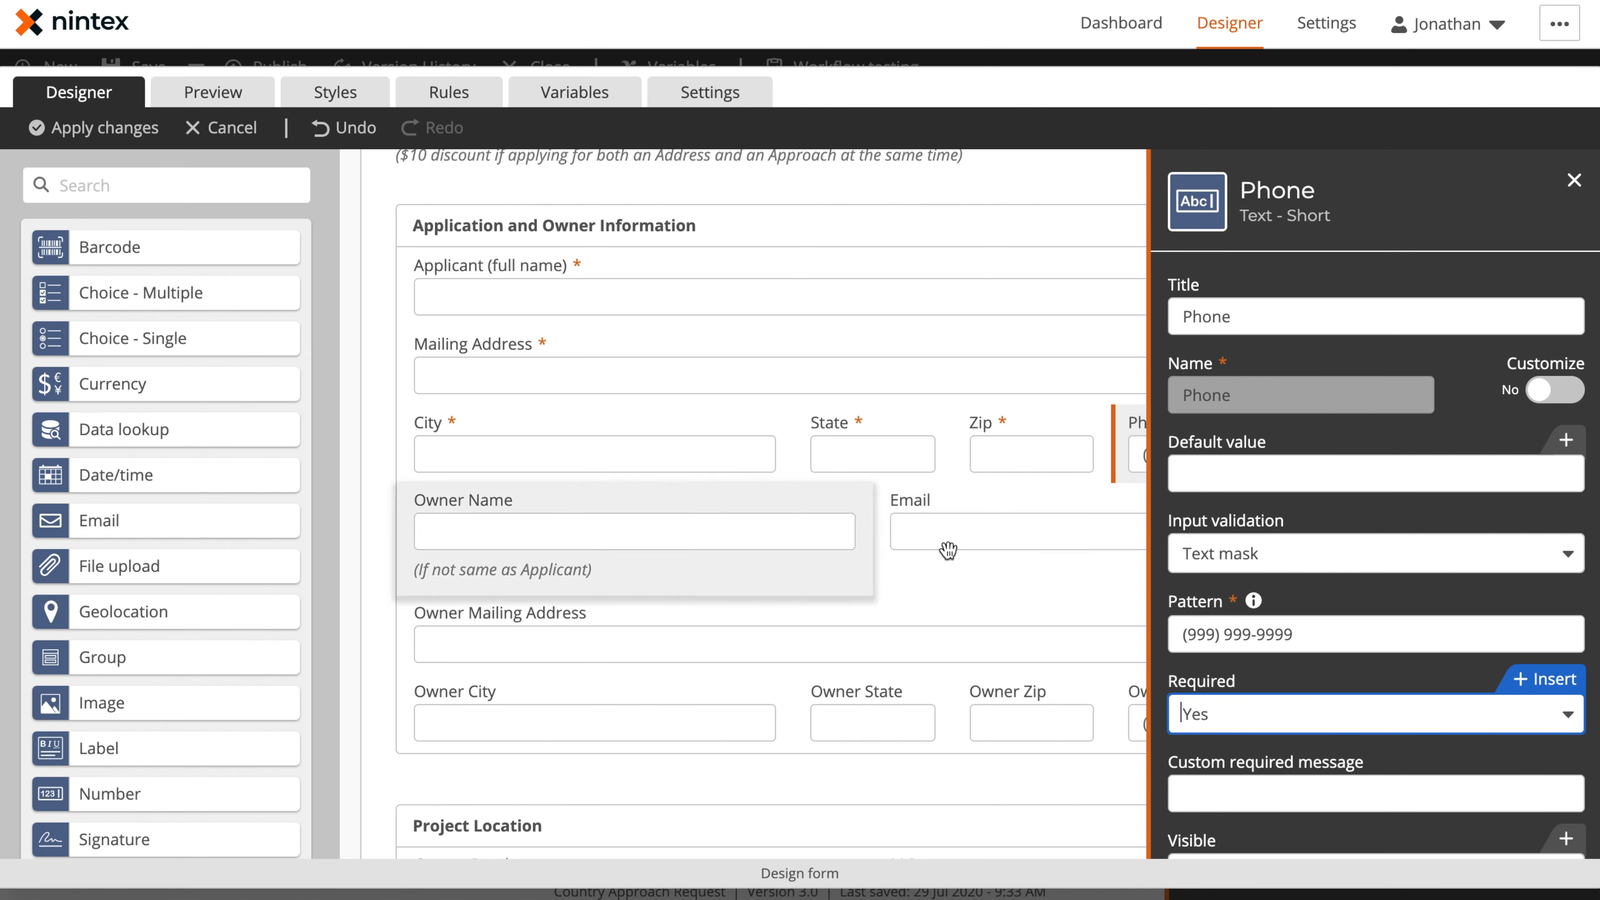
click(1574, 181)
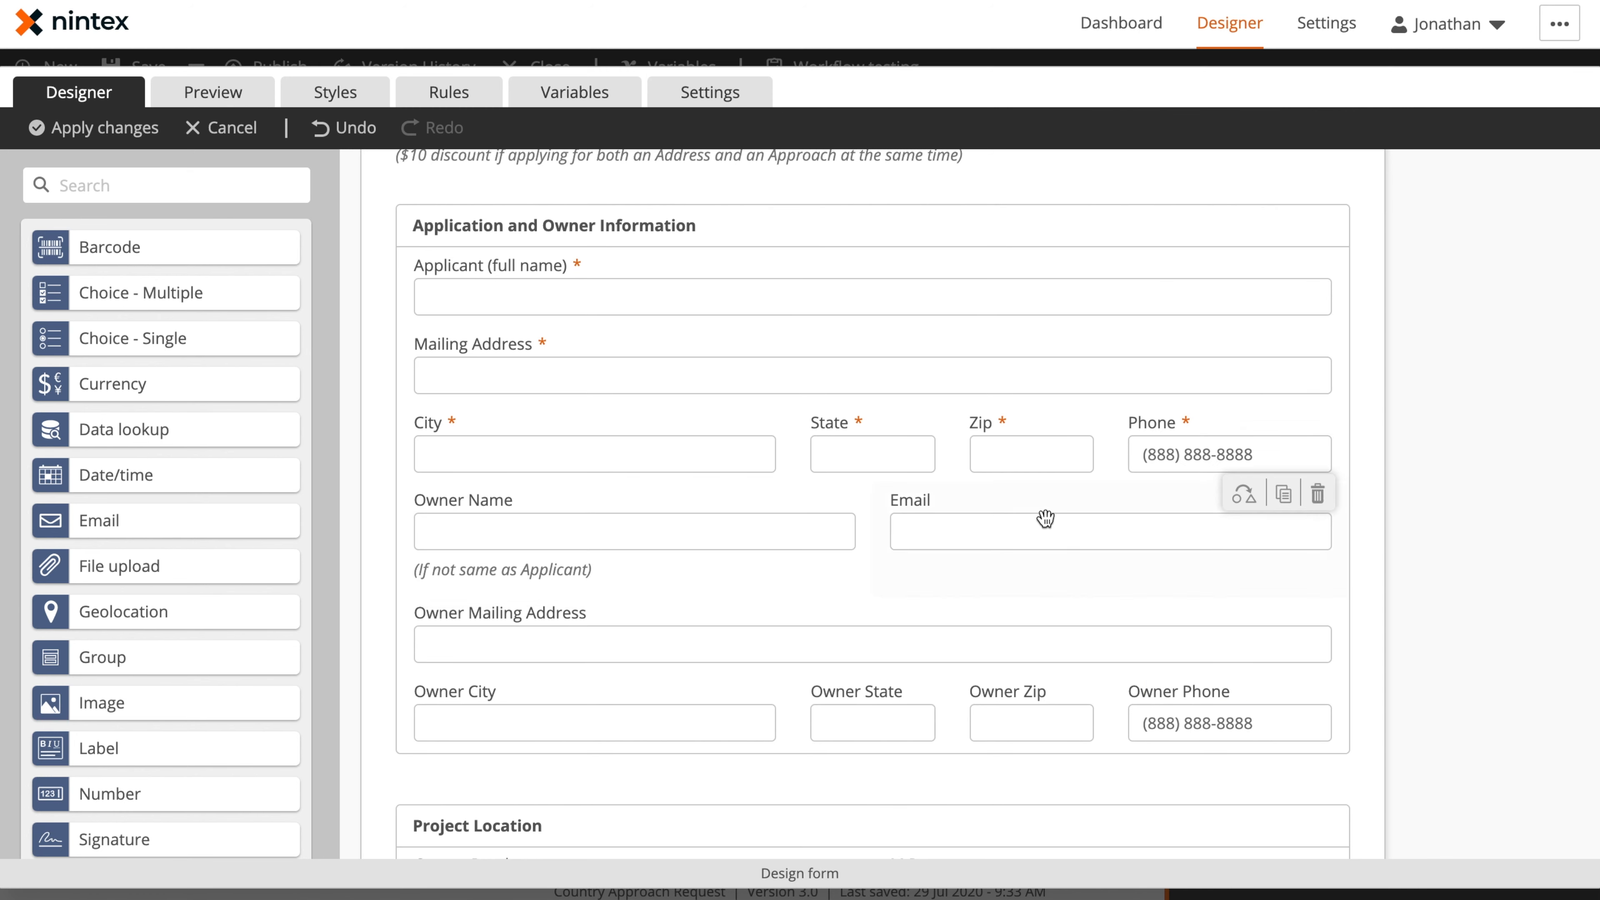
Move the Email control beside Applicant (full name) and set its Required option to Yes
drag(1067, 511, 1057, 314)
click(1056, 312)
click(1254, 557)
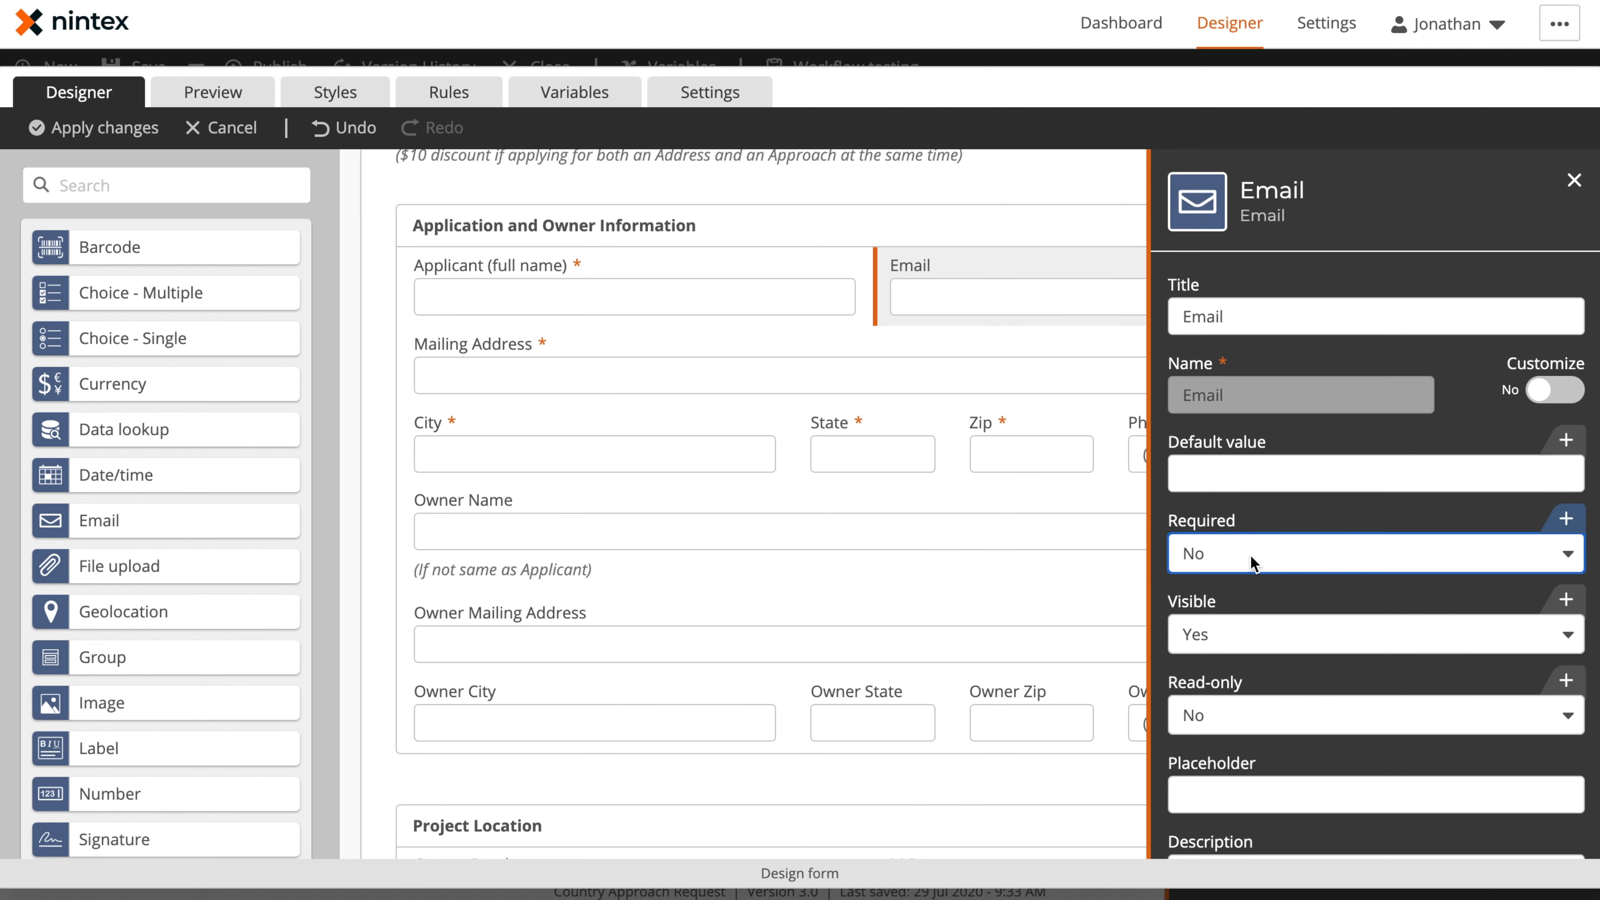
click(1183, 589)
click(1576, 178)
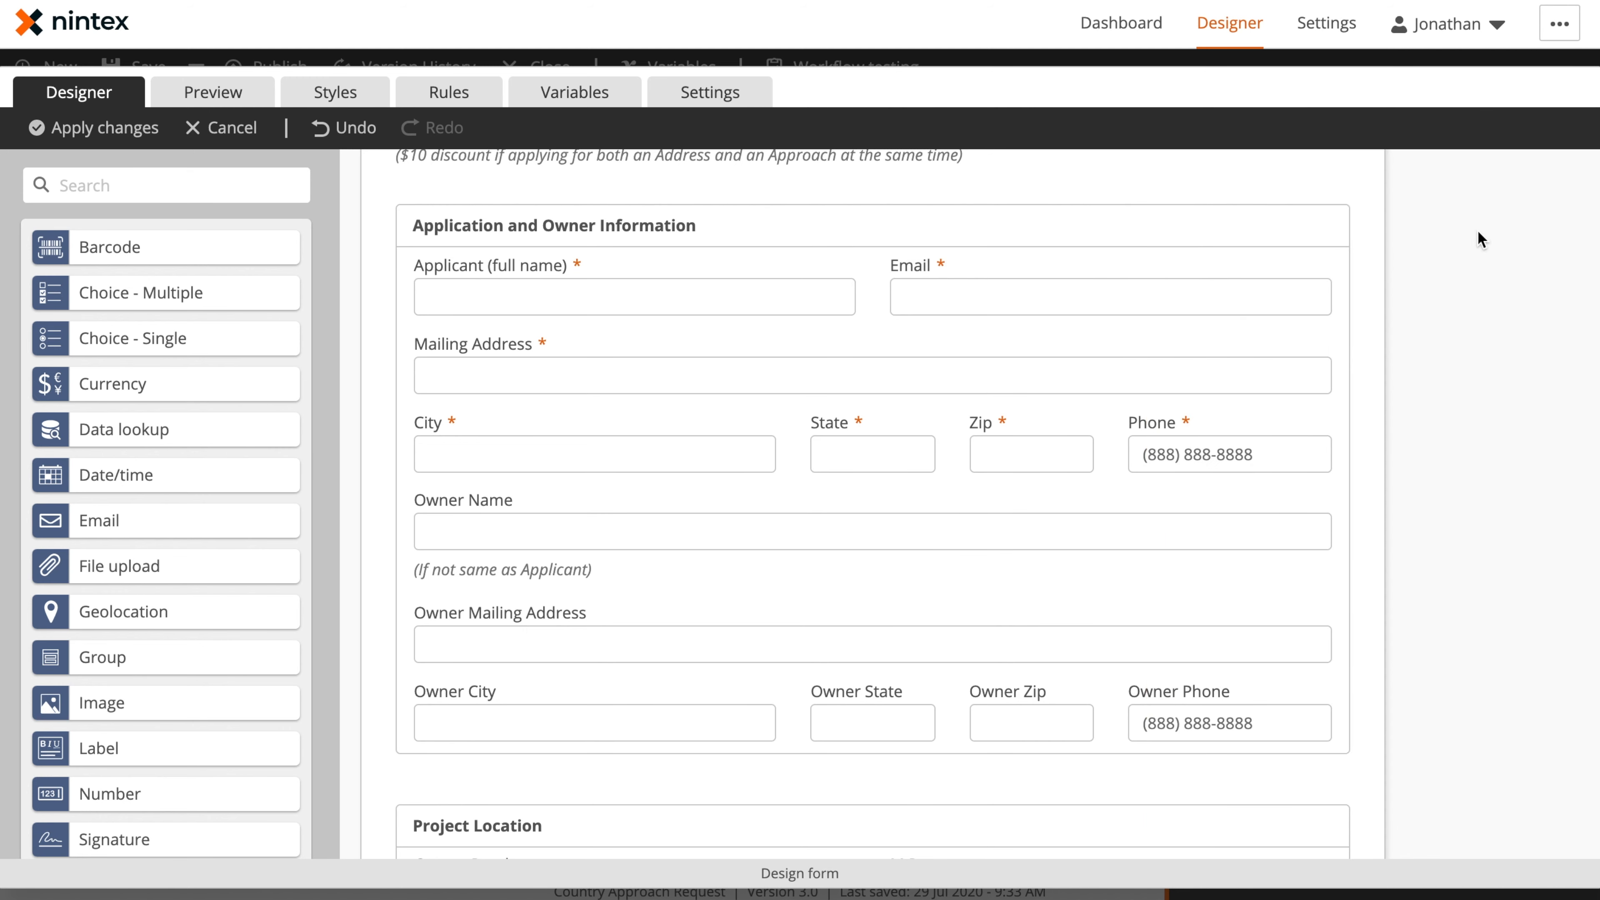
Examine the settings of the Project Location group and its County Road name, M.P. and Additional Information controls
scroll(923, 431, down, 5)
scroll(922, 432, down, 2)
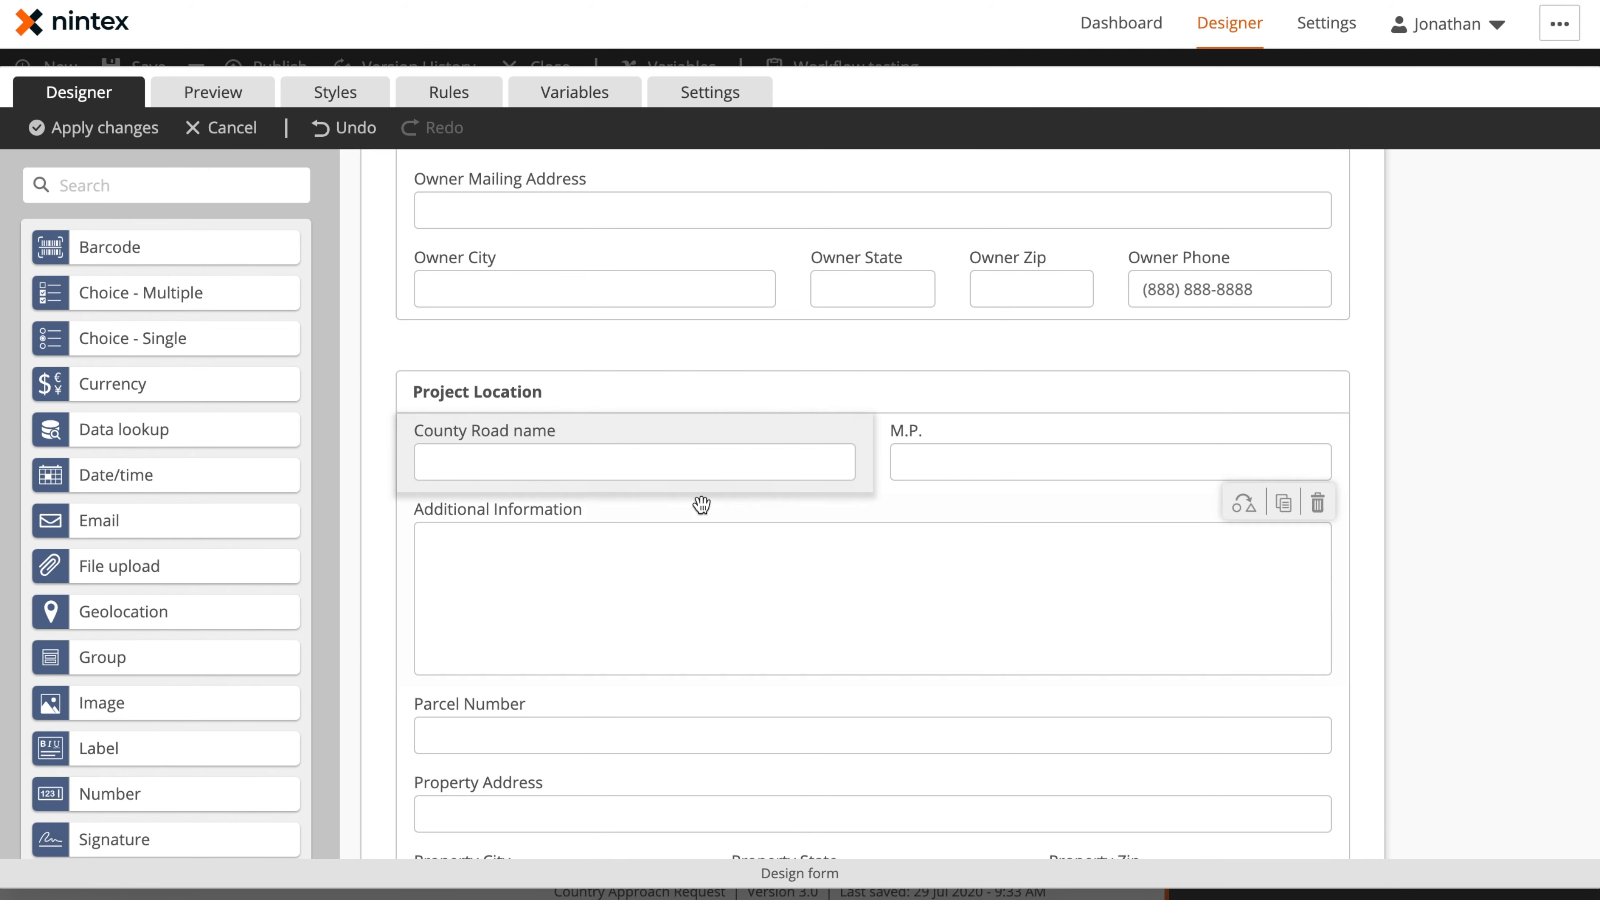
click(696, 373)
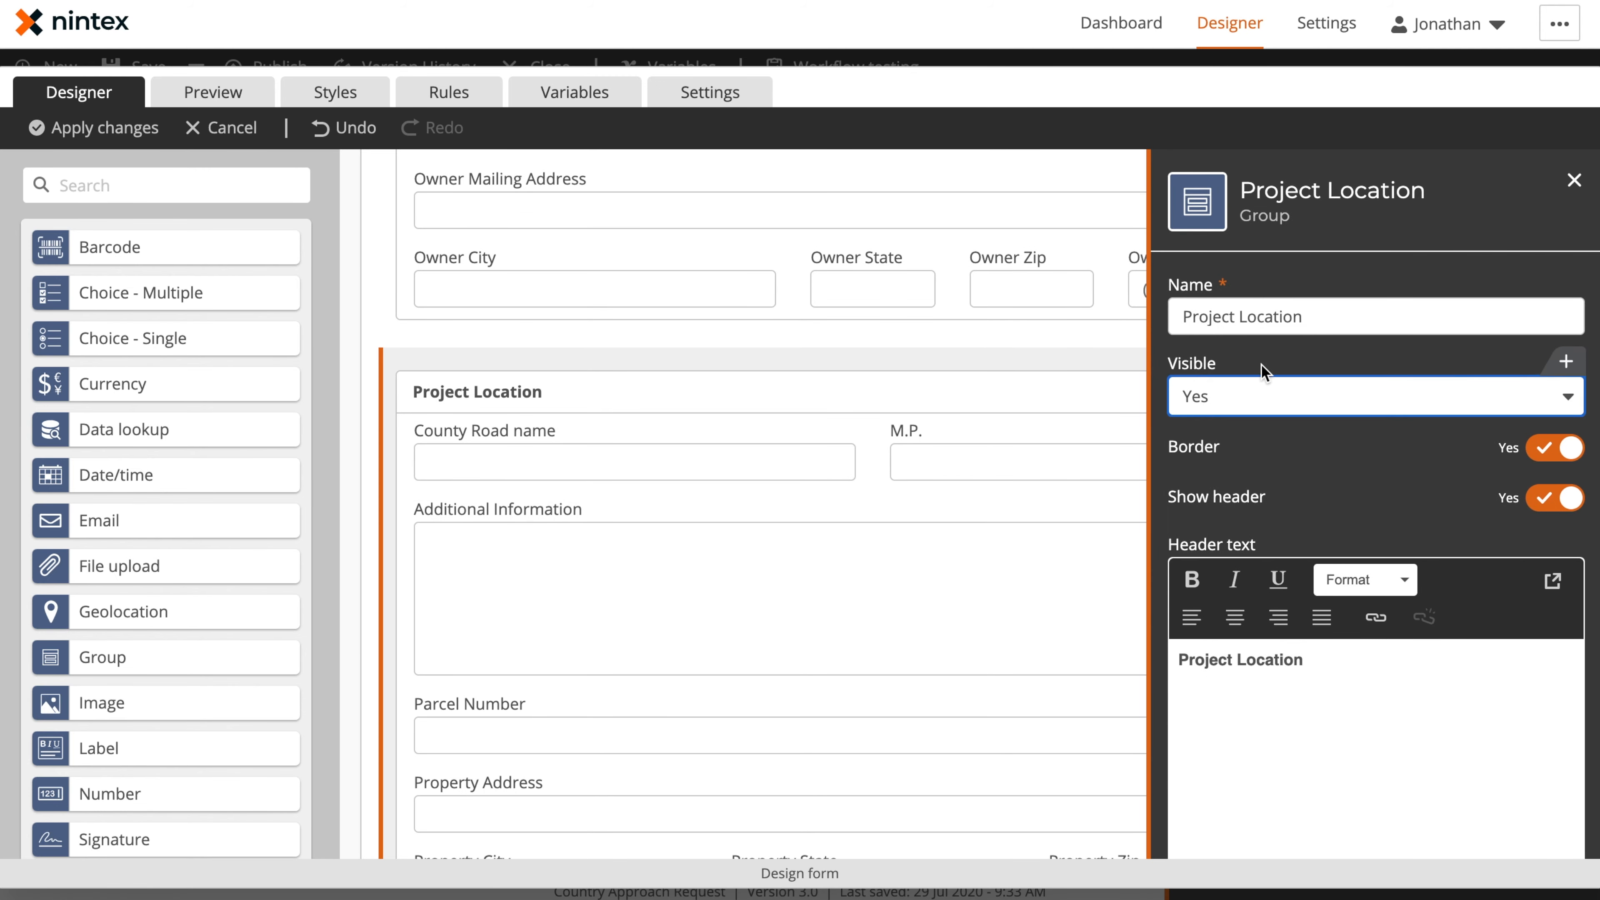
scroll(1283, 376, down, 3)
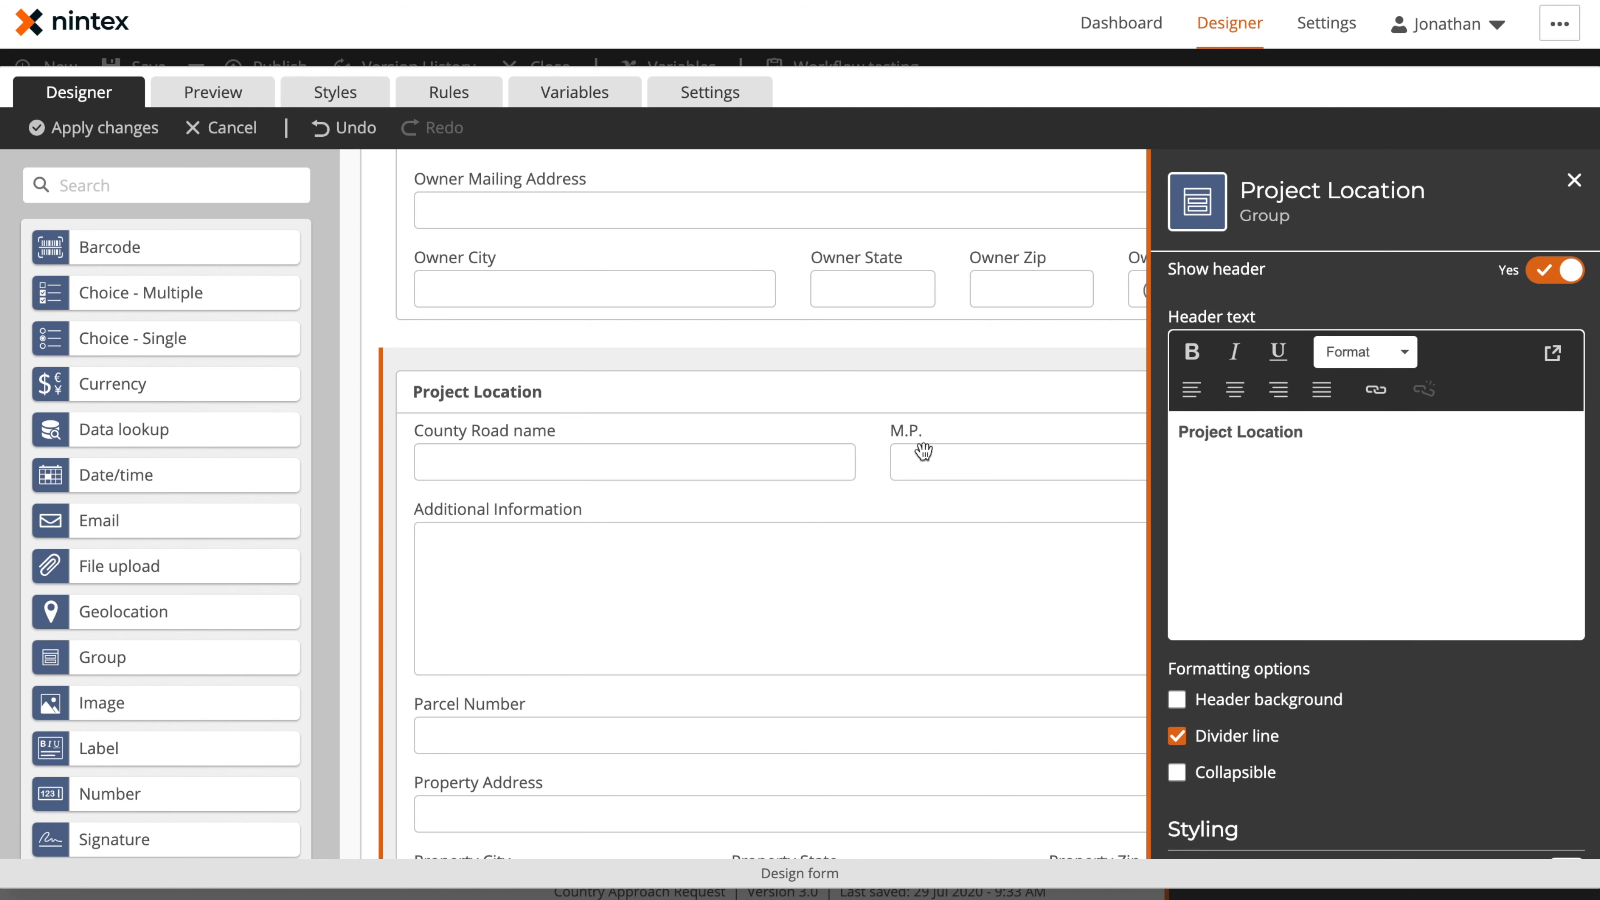
click(592, 463)
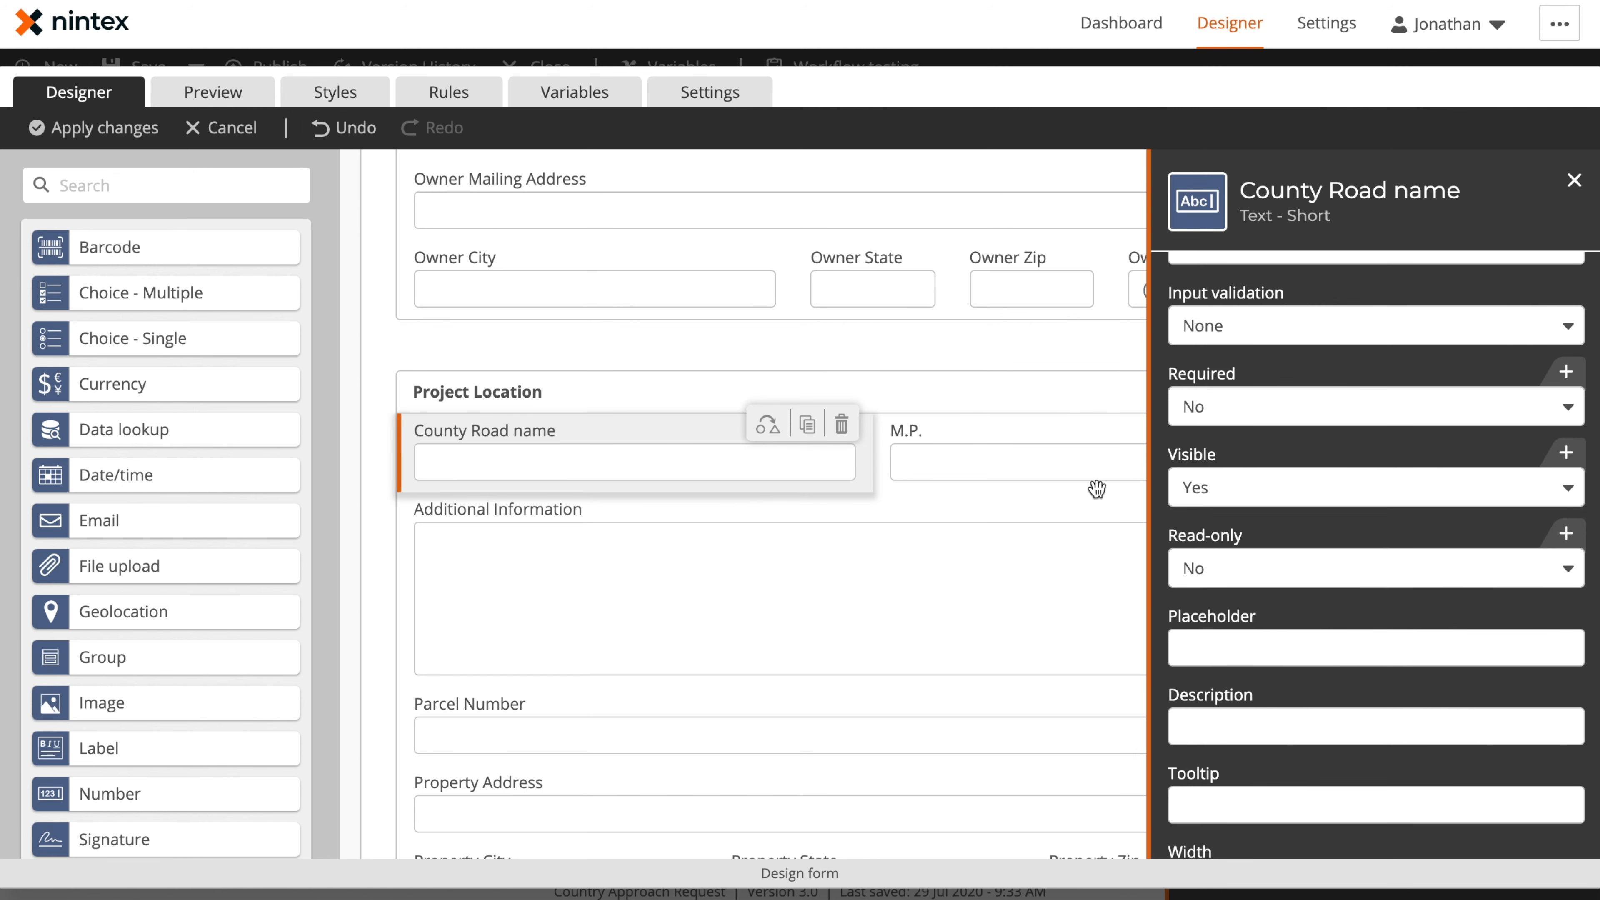
click(1065, 472)
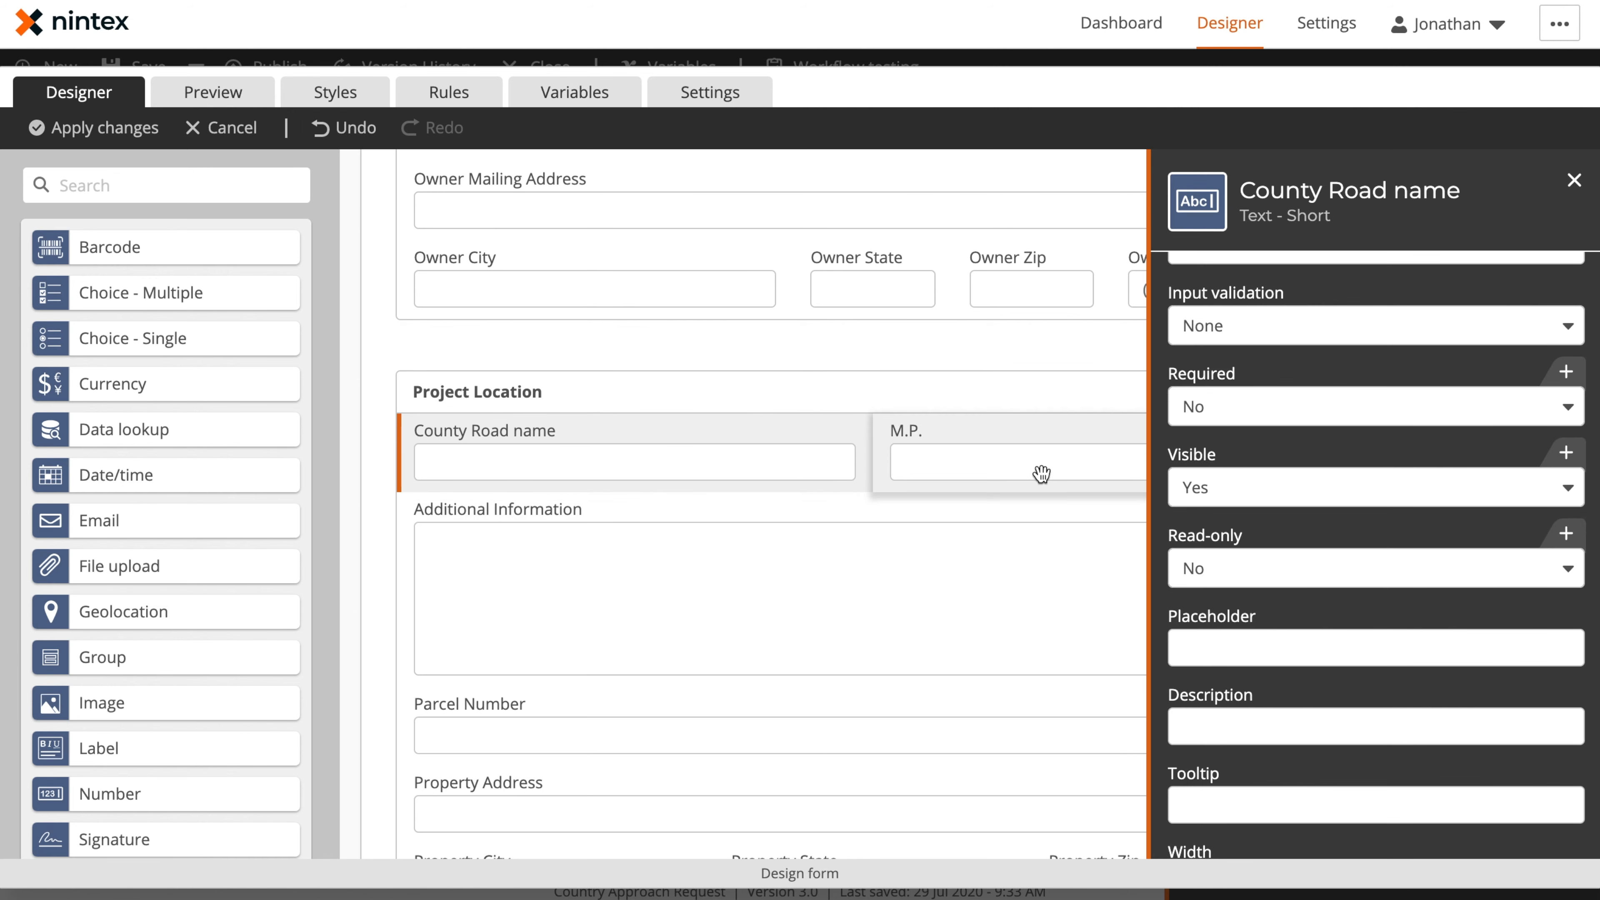
click(603, 565)
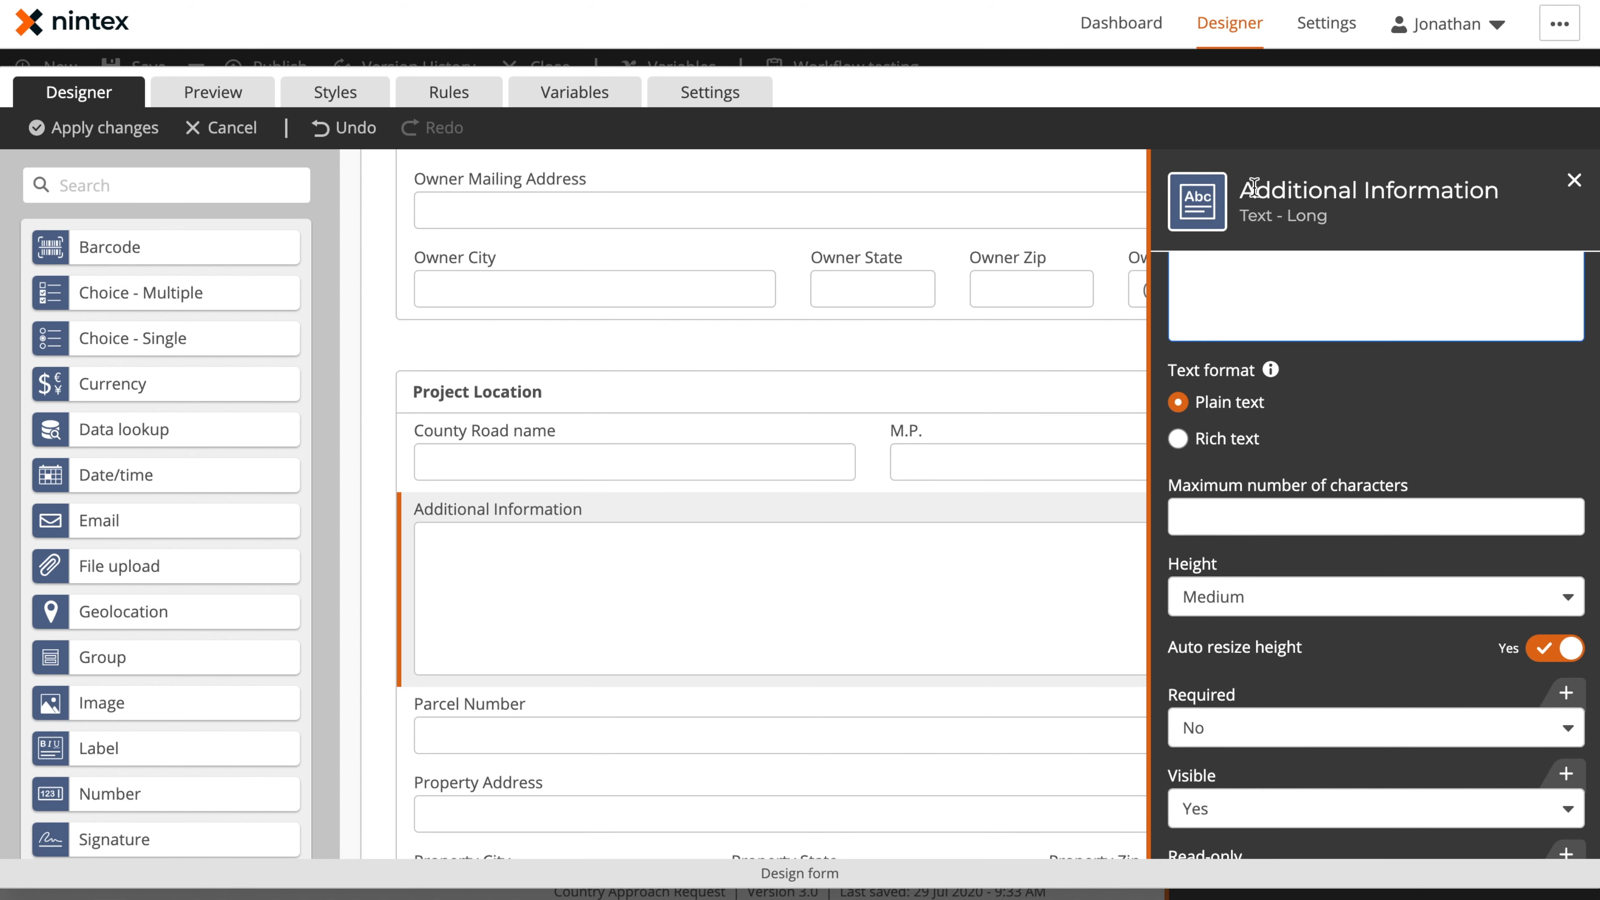
scroll(1386, 433, up, 1)
scroll(1381, 425, up, 3)
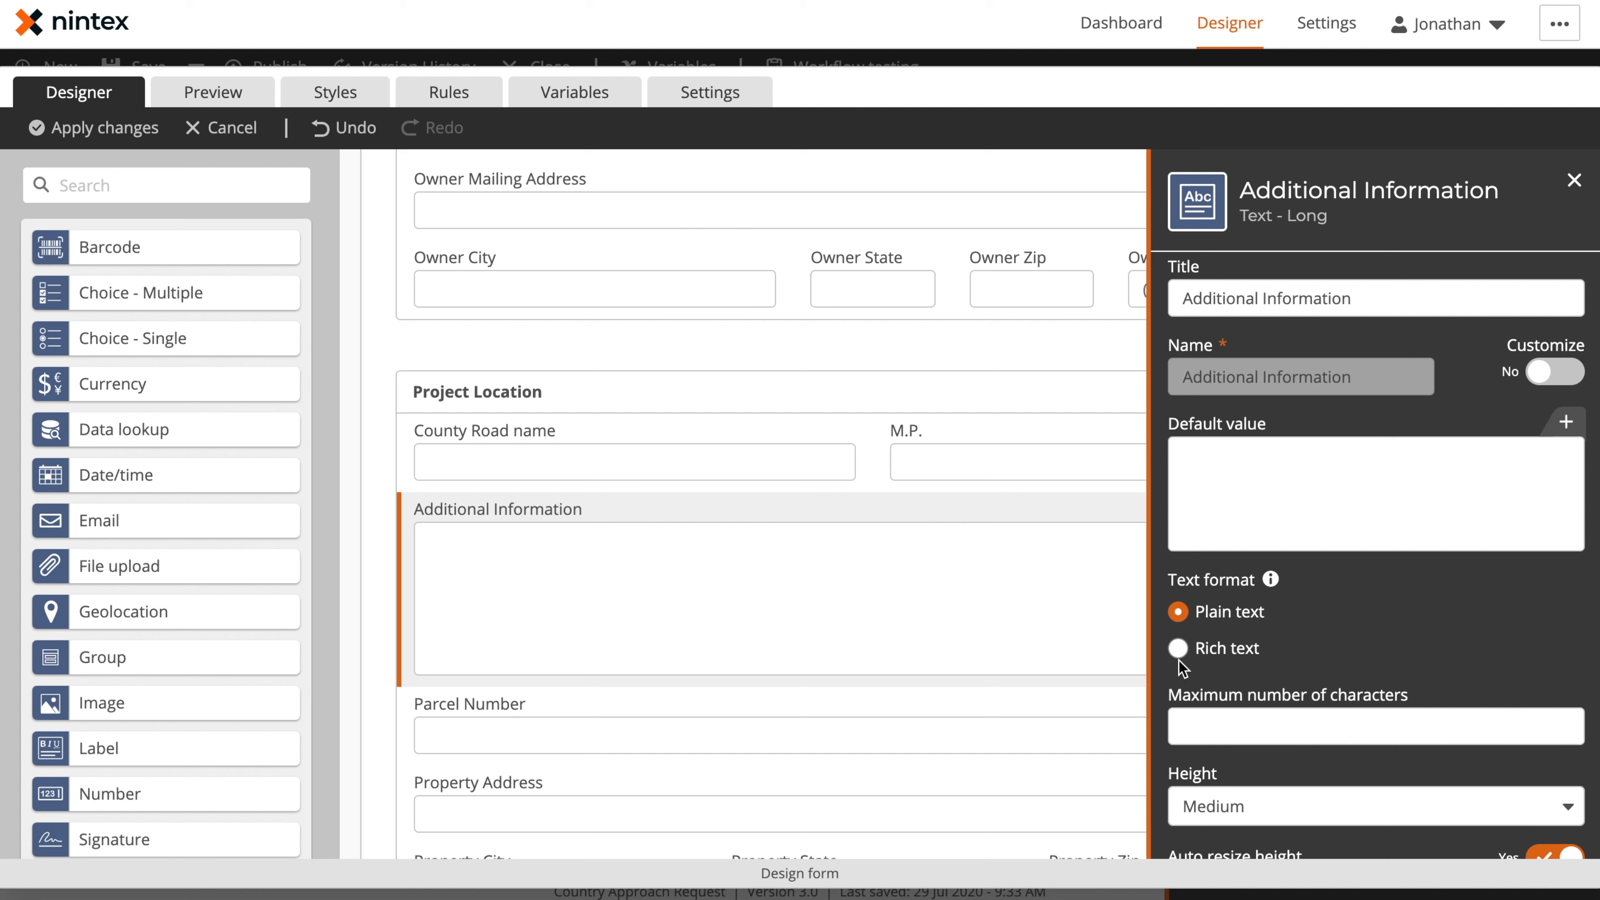
Examine the control types and settings of Parcel Number, Property Address, City, State, Zip and Applicant's UBI No
click(767, 734)
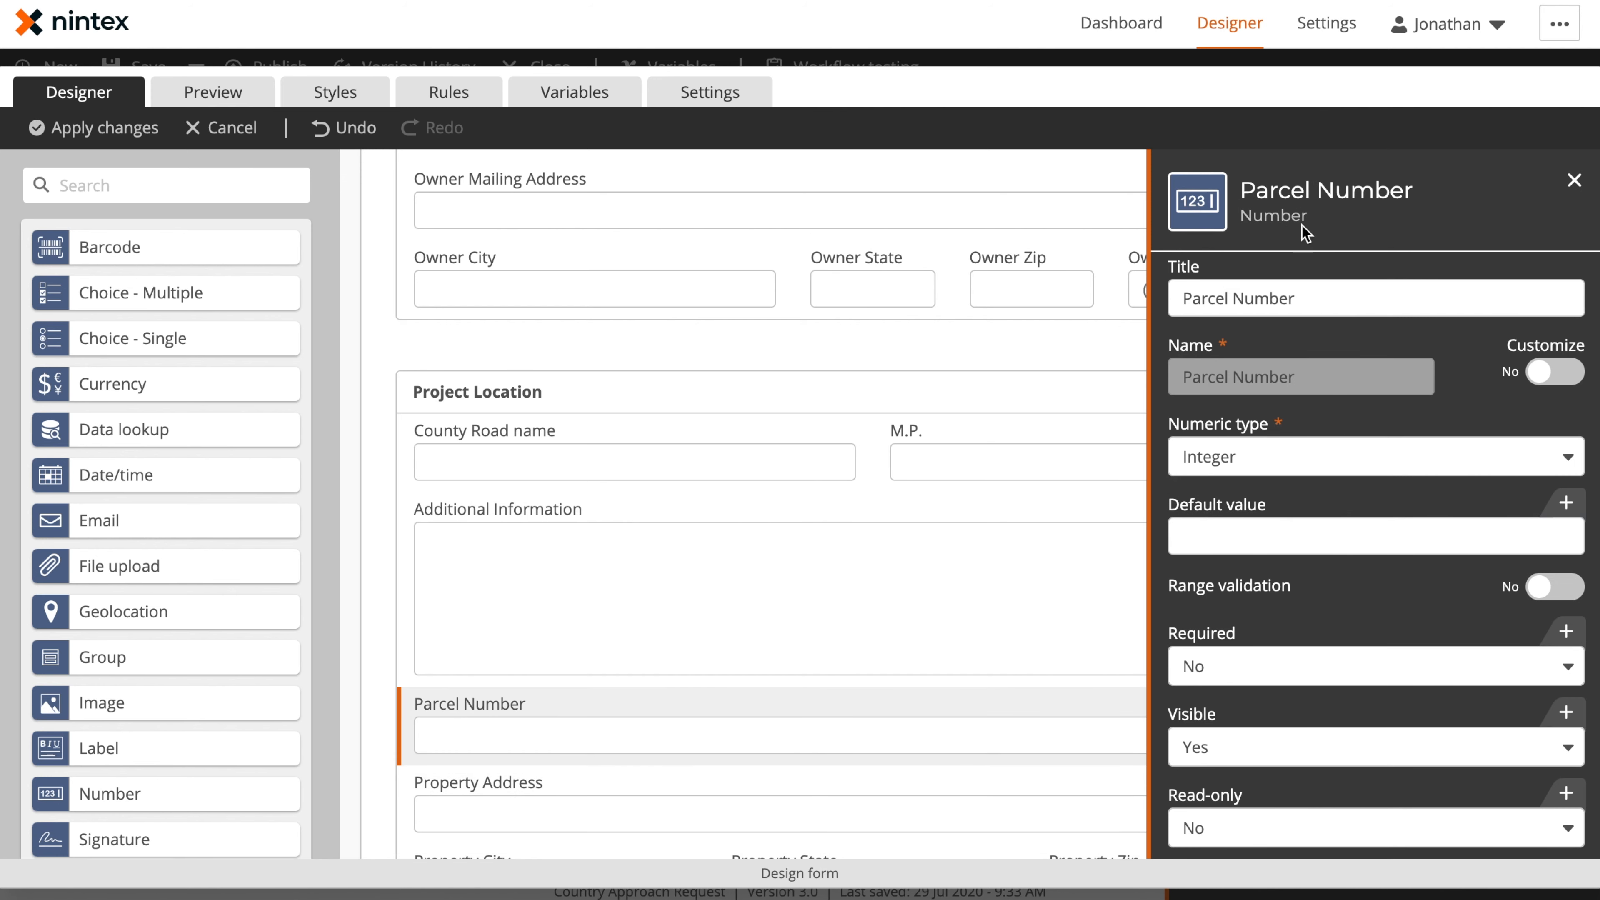
scroll(107, 631, down, 3)
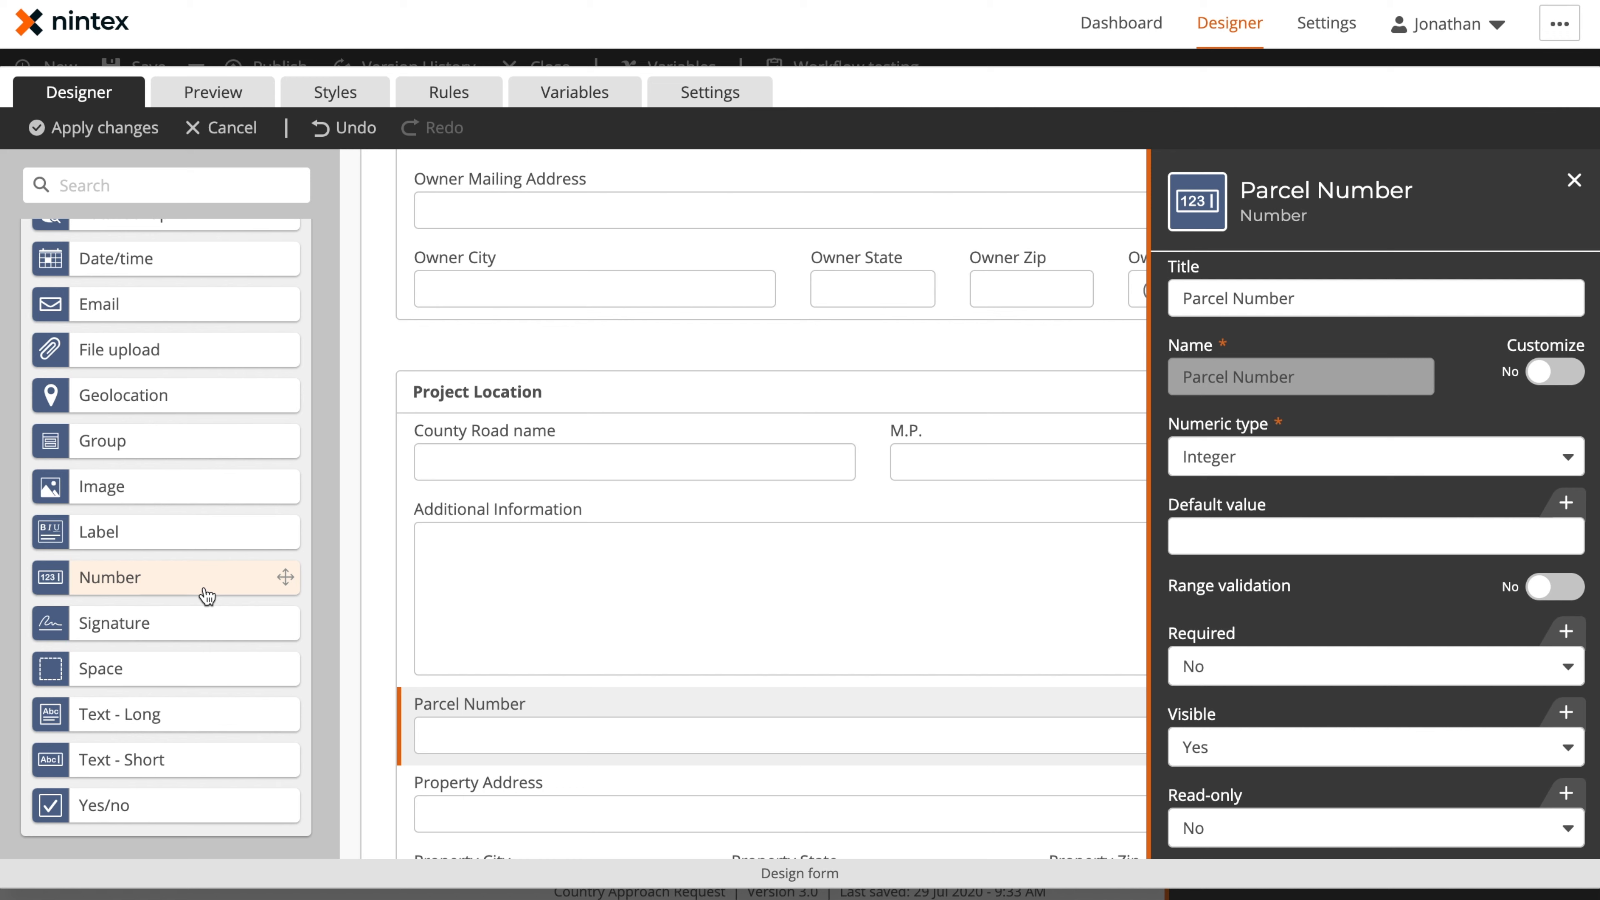
click(486, 806)
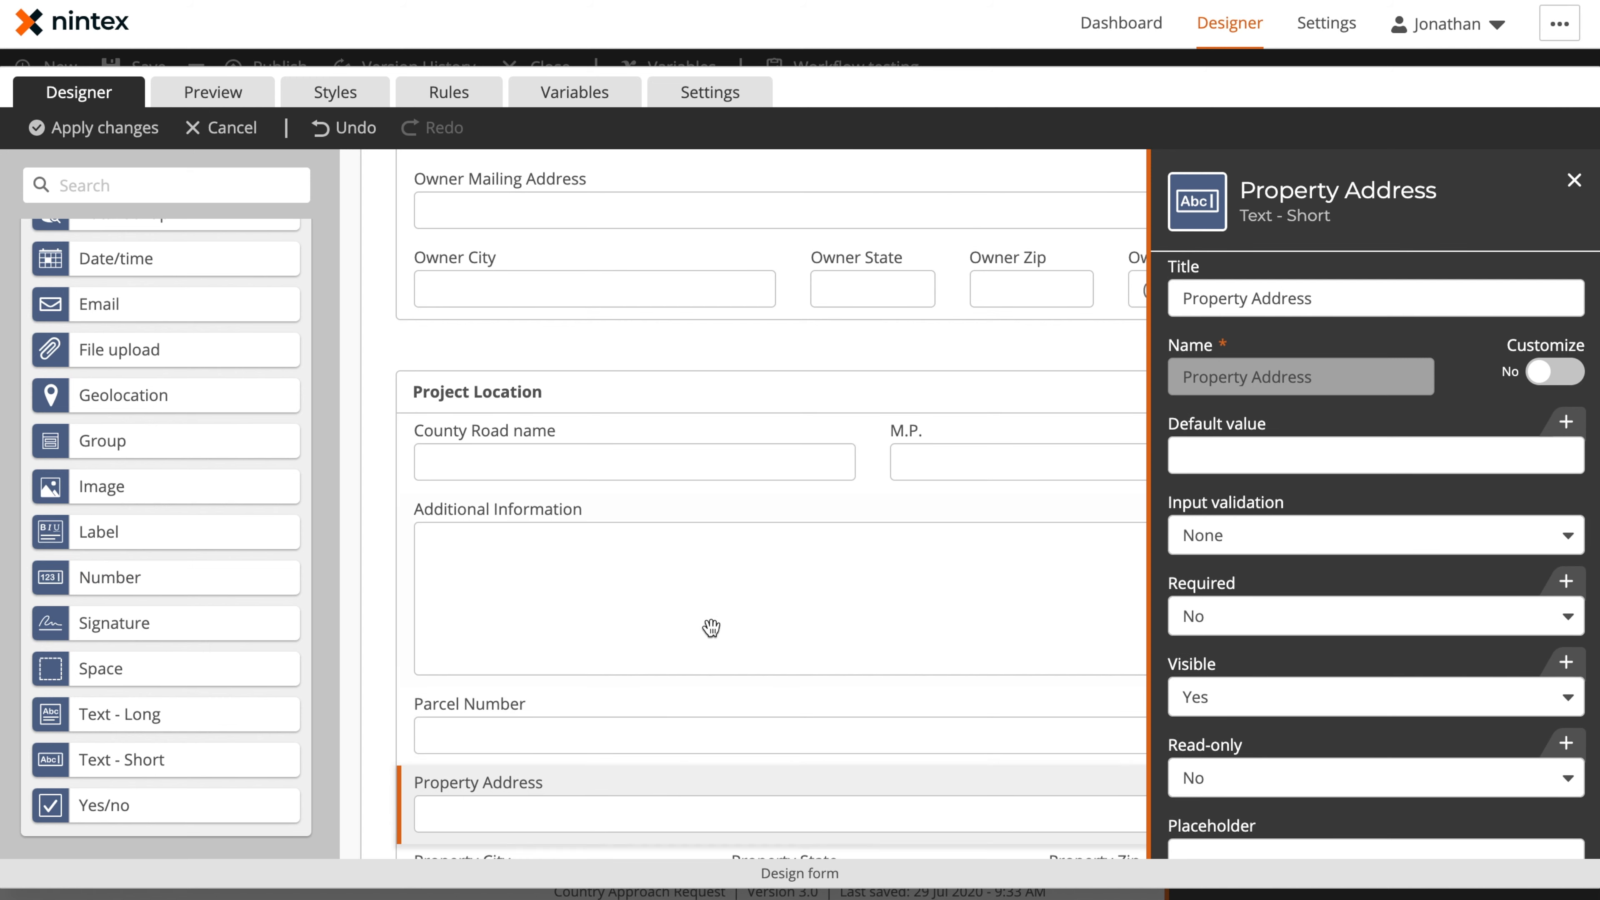
scroll(710, 629, down, 5)
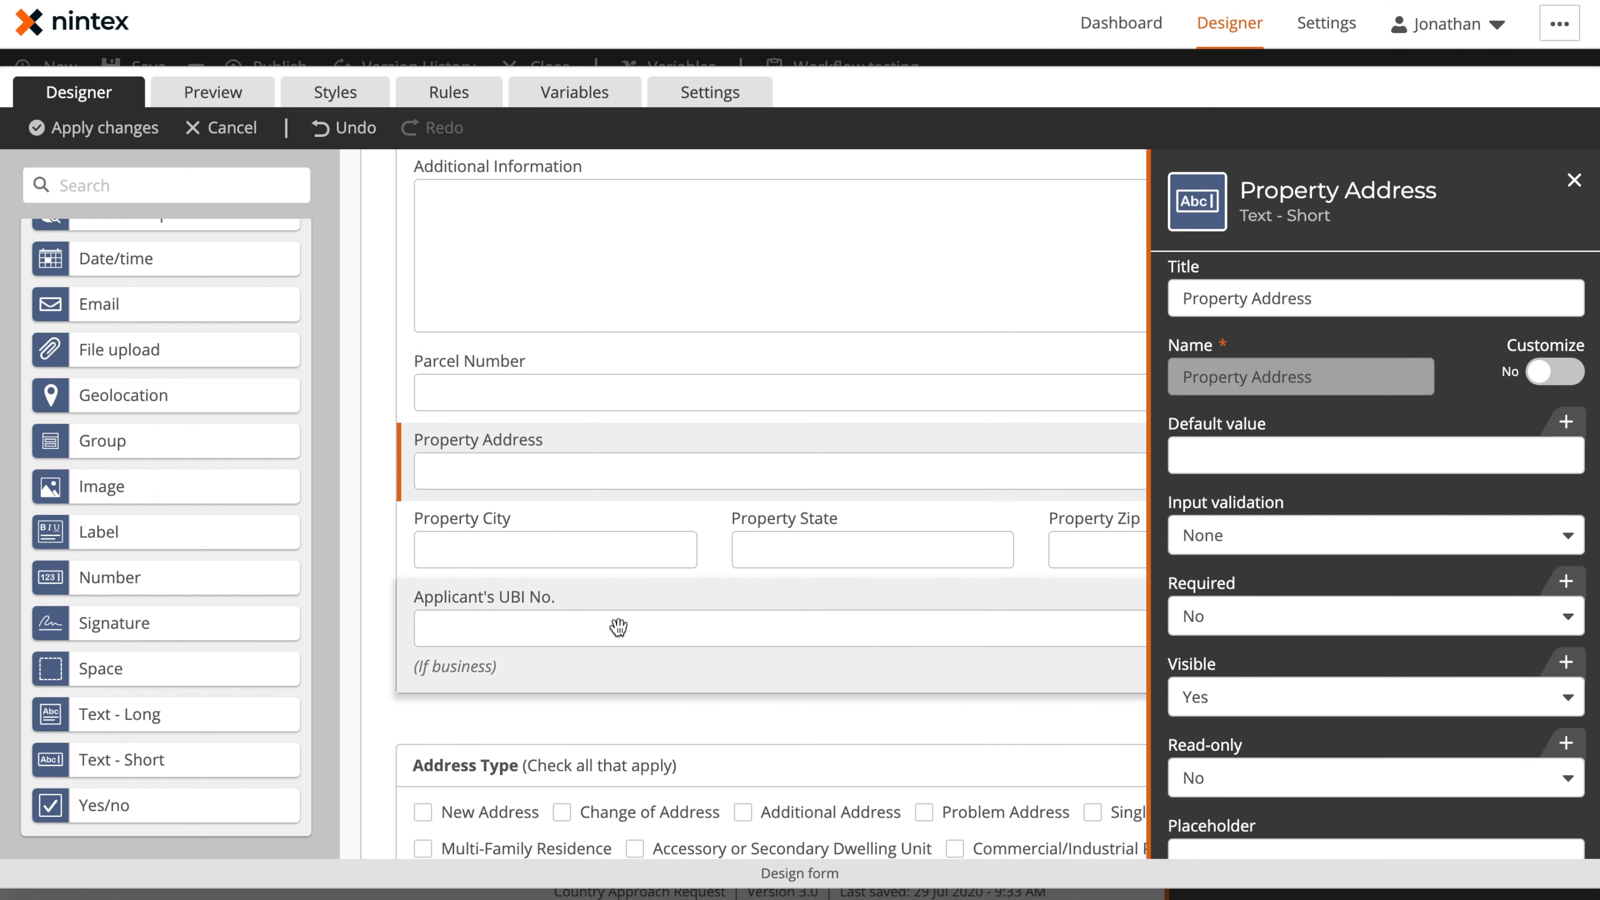
click(620, 554)
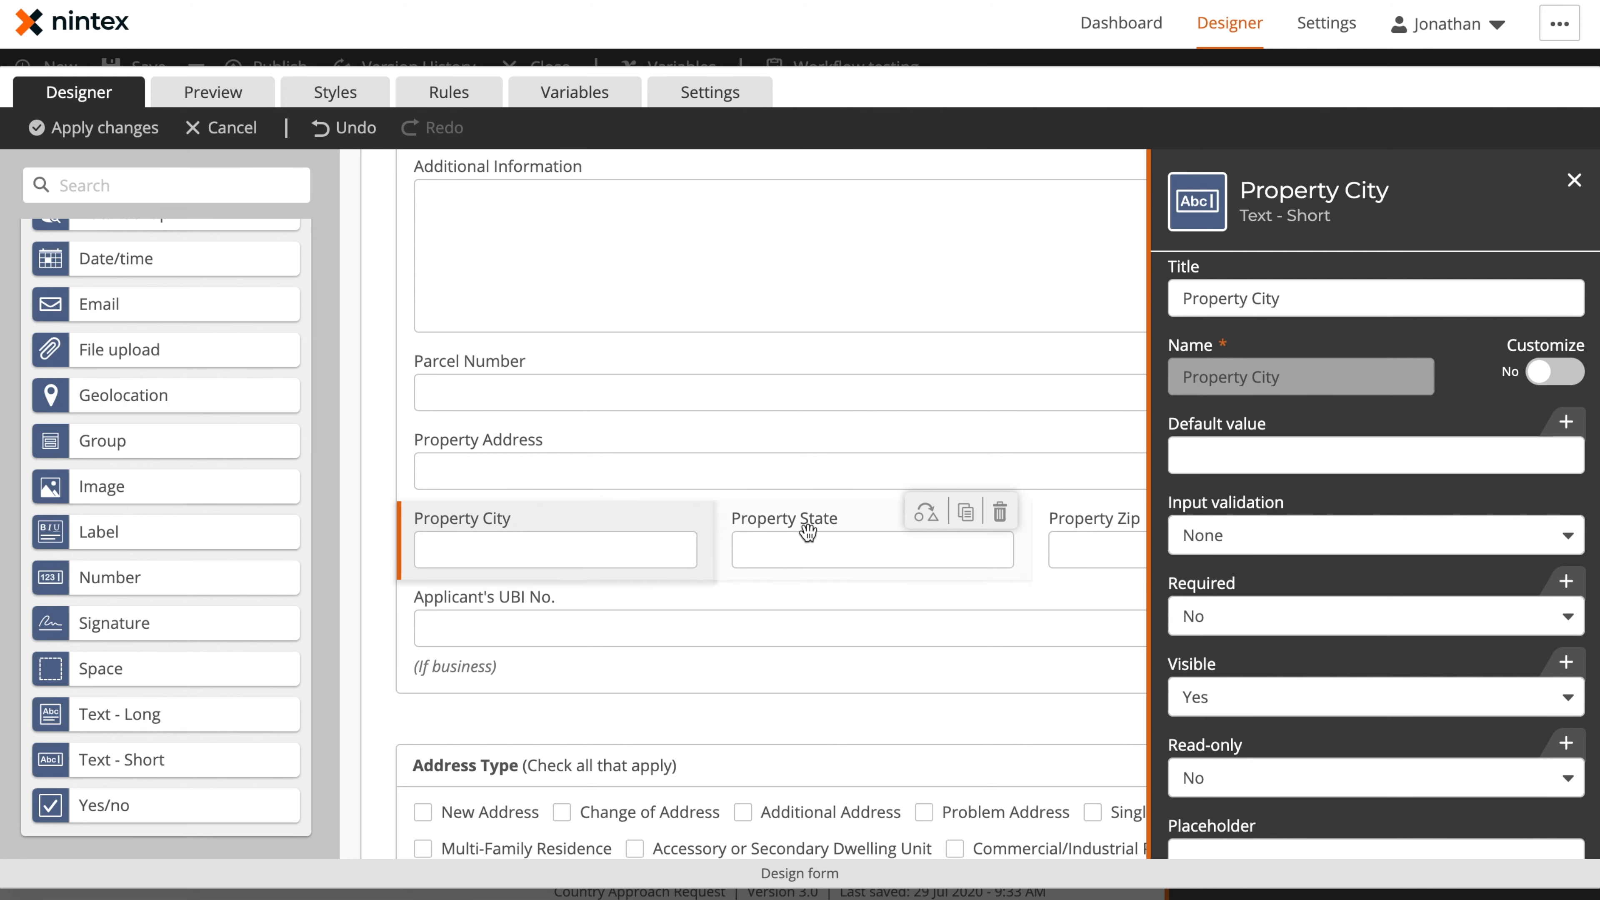
click(813, 536)
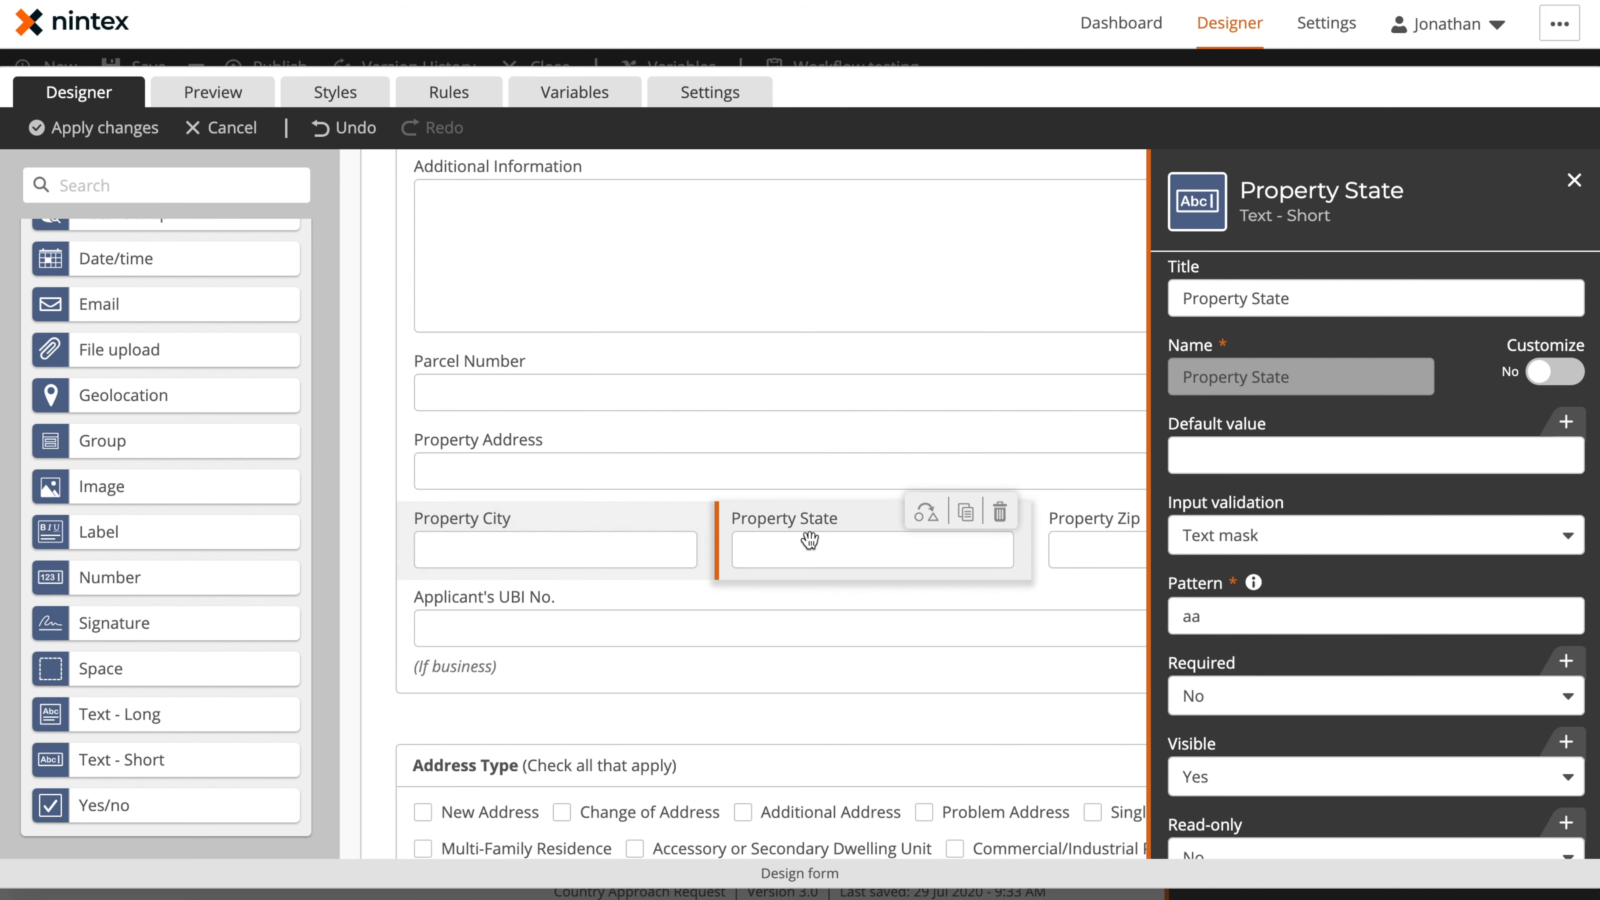
click(1082, 554)
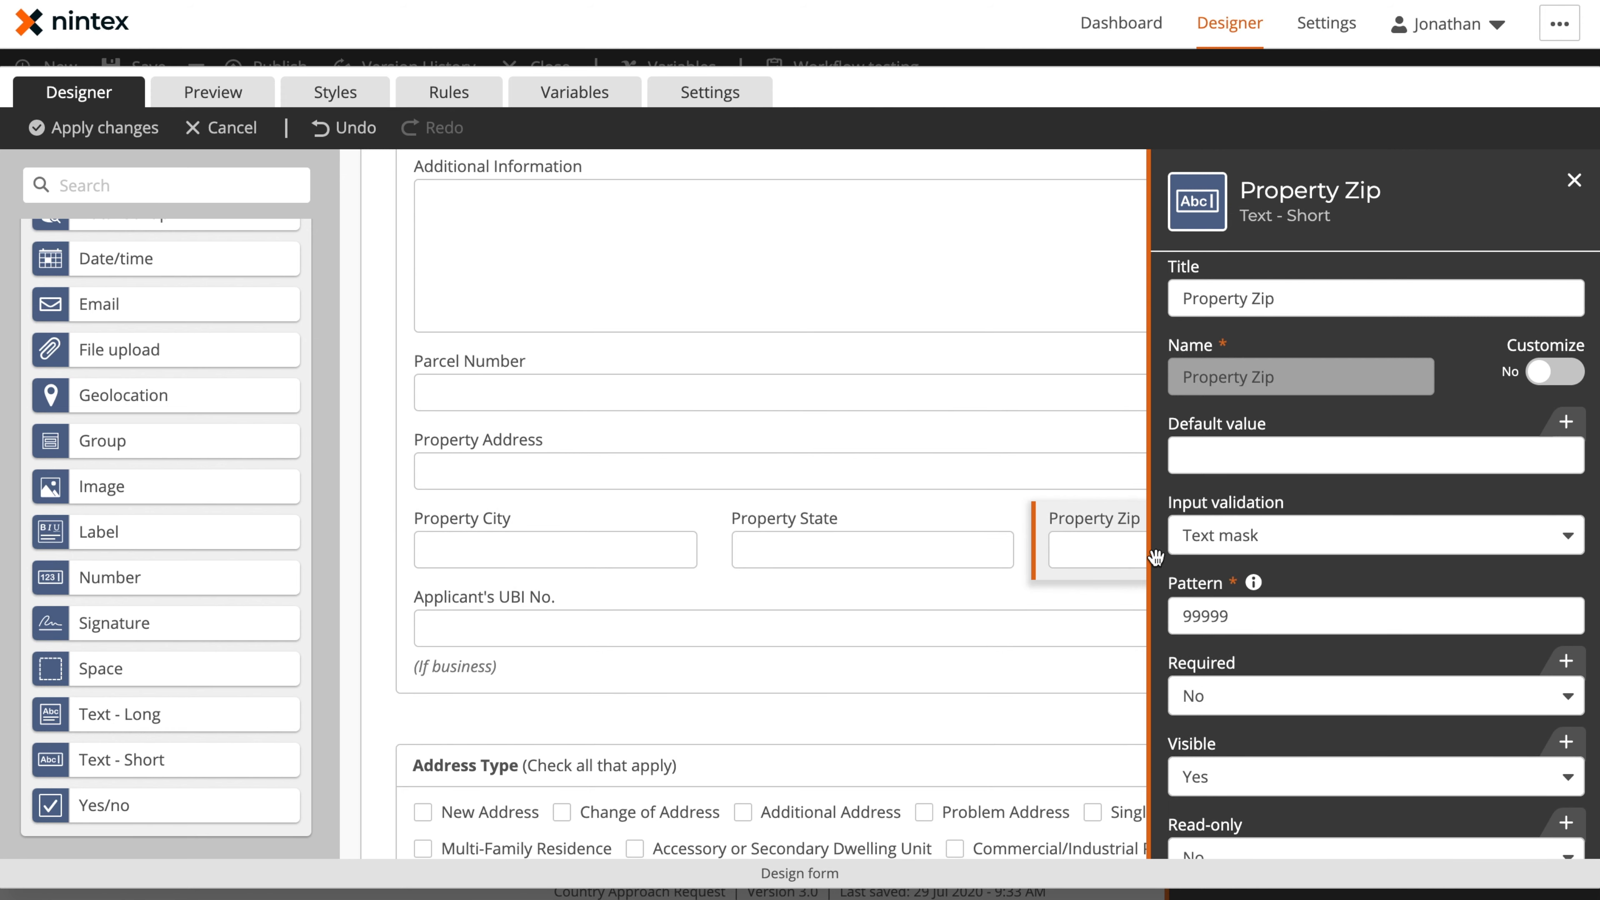
click(674, 629)
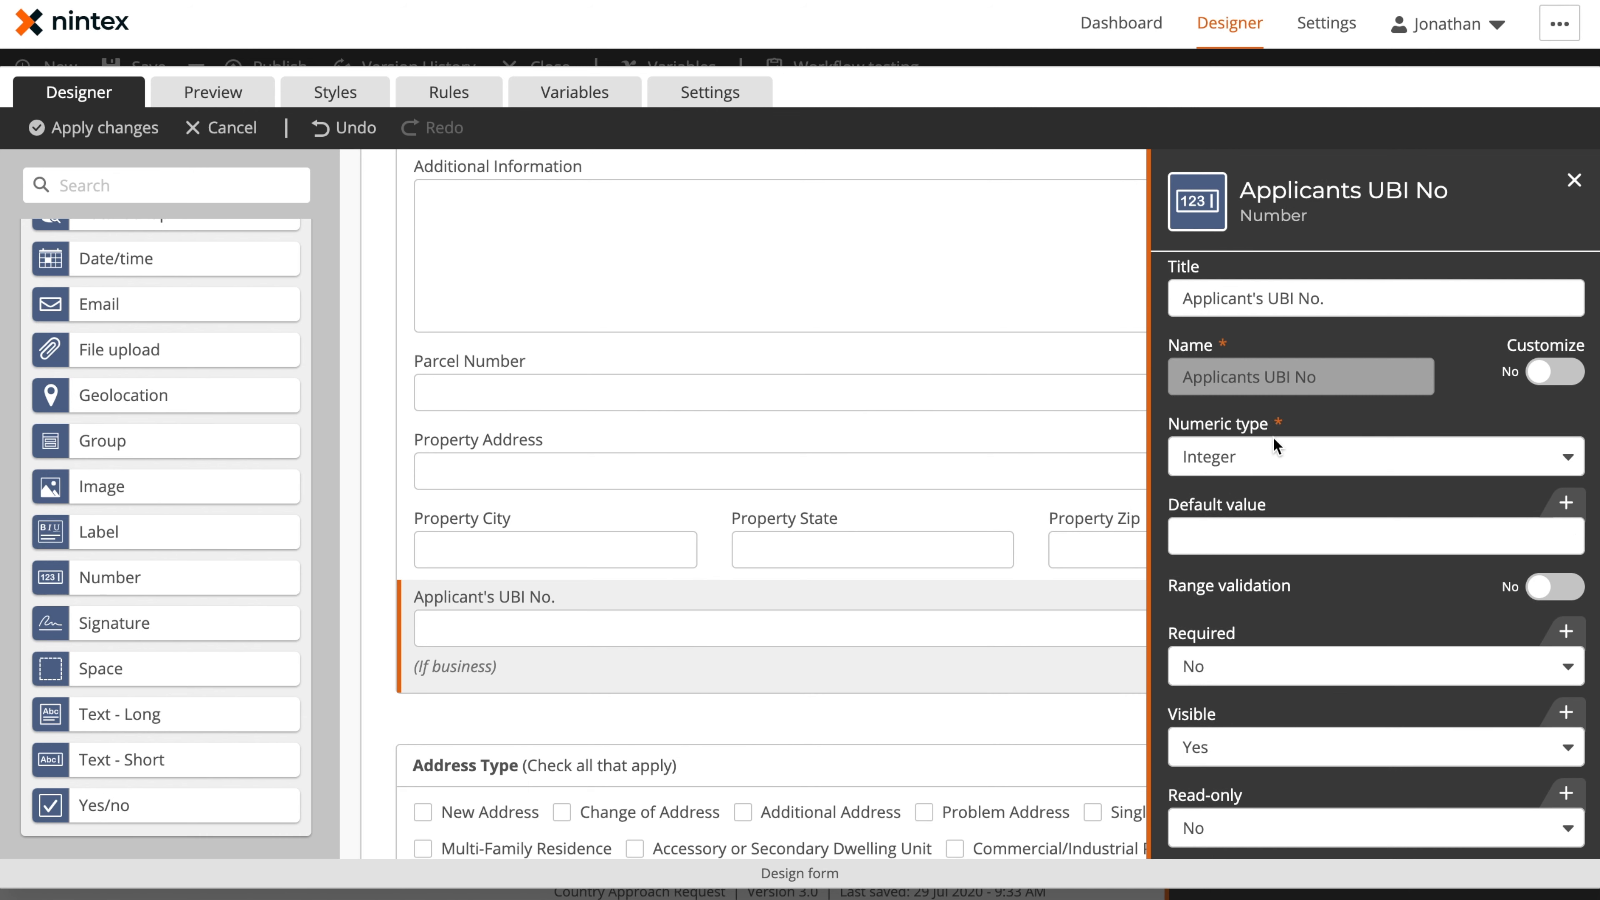
scroll(1313, 716, down, 5)
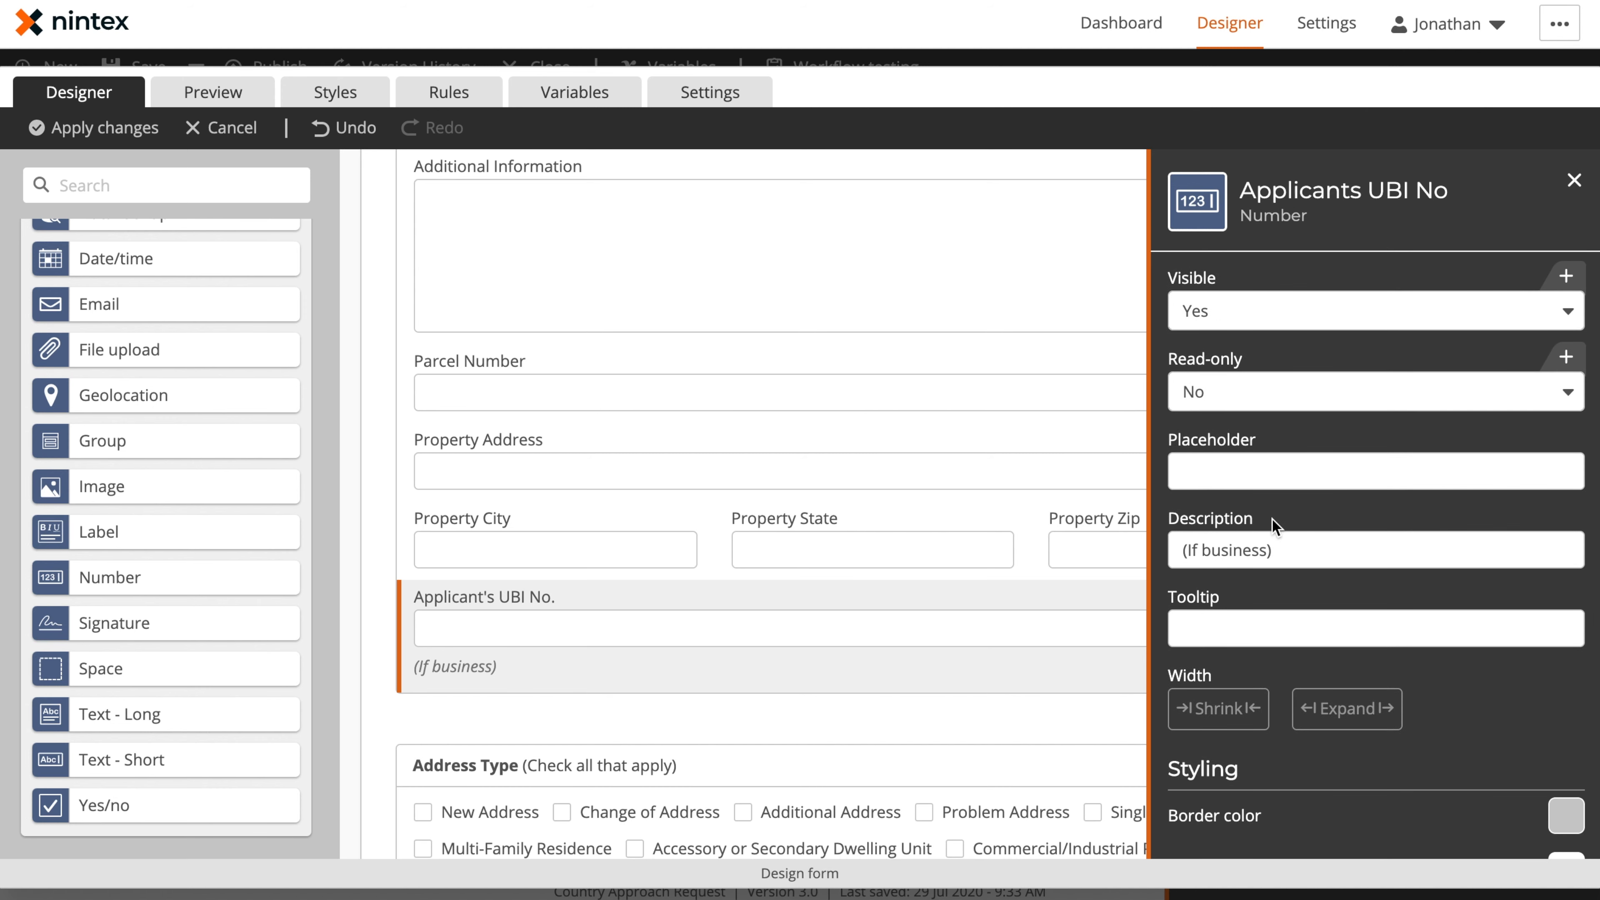
click(1574, 180)
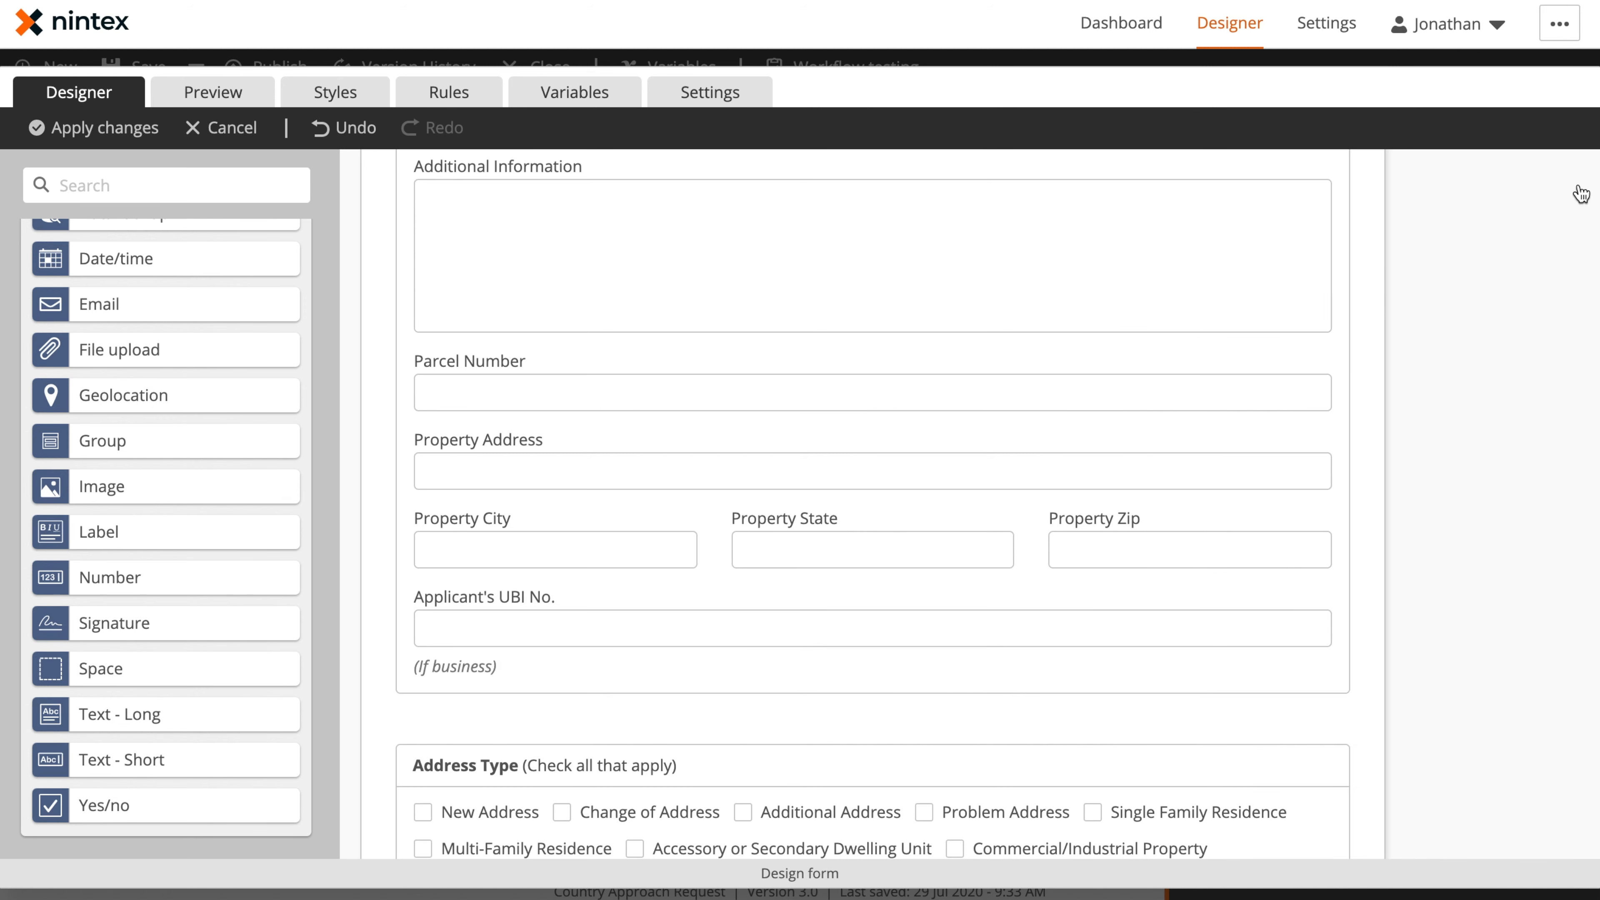
Examine the header text and formatting options of the Address Type group
scroll(849, 533, down, 6)
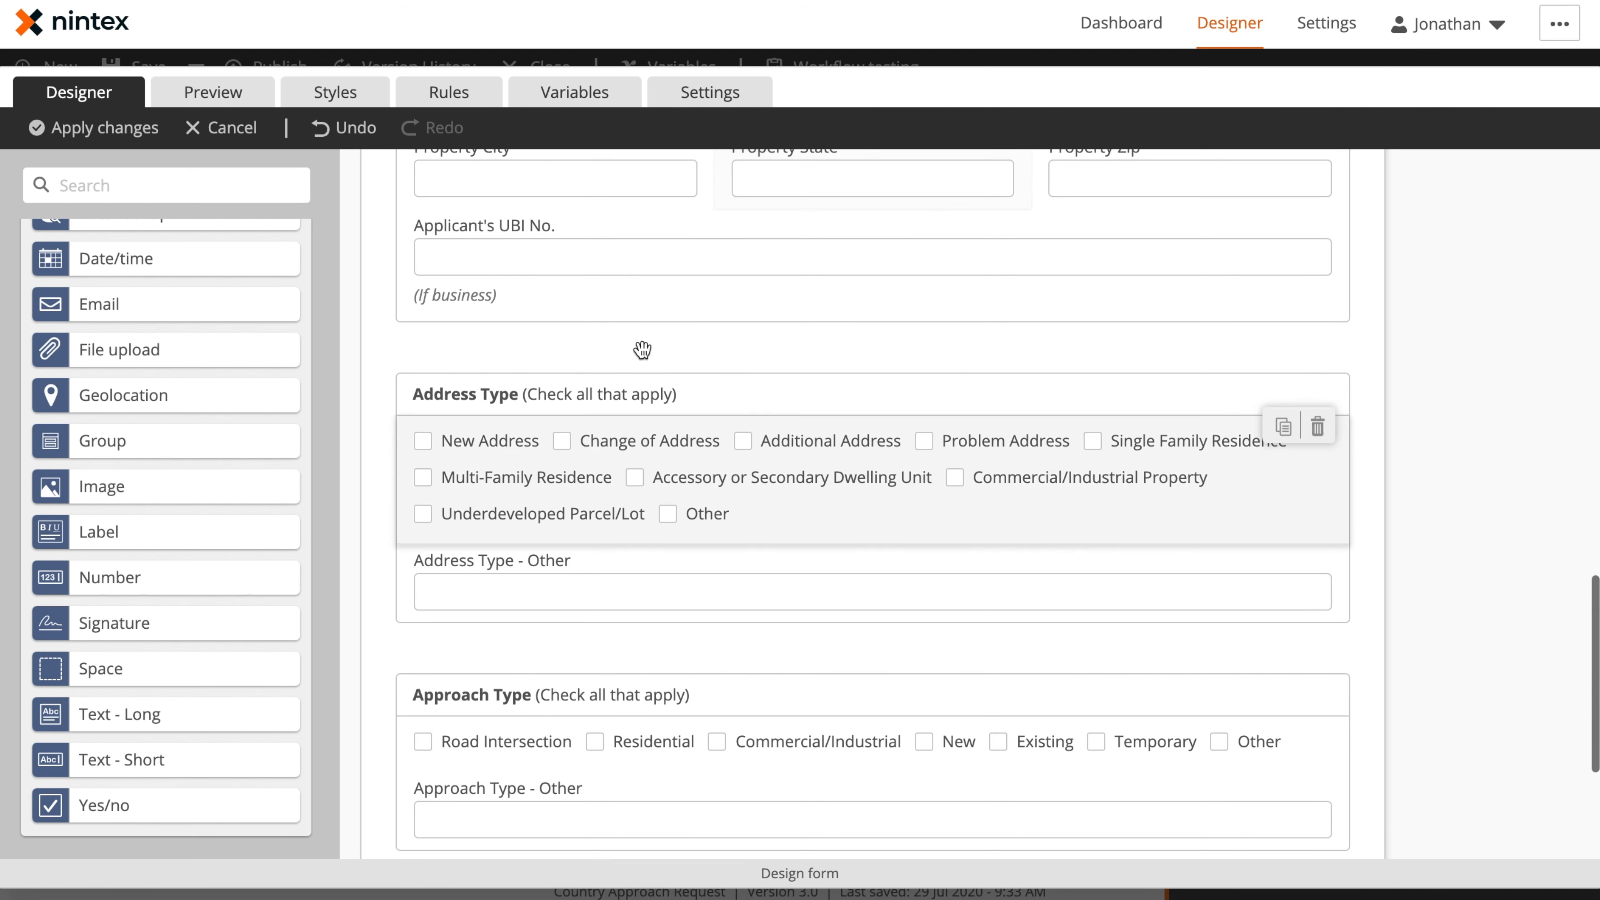
click(696, 361)
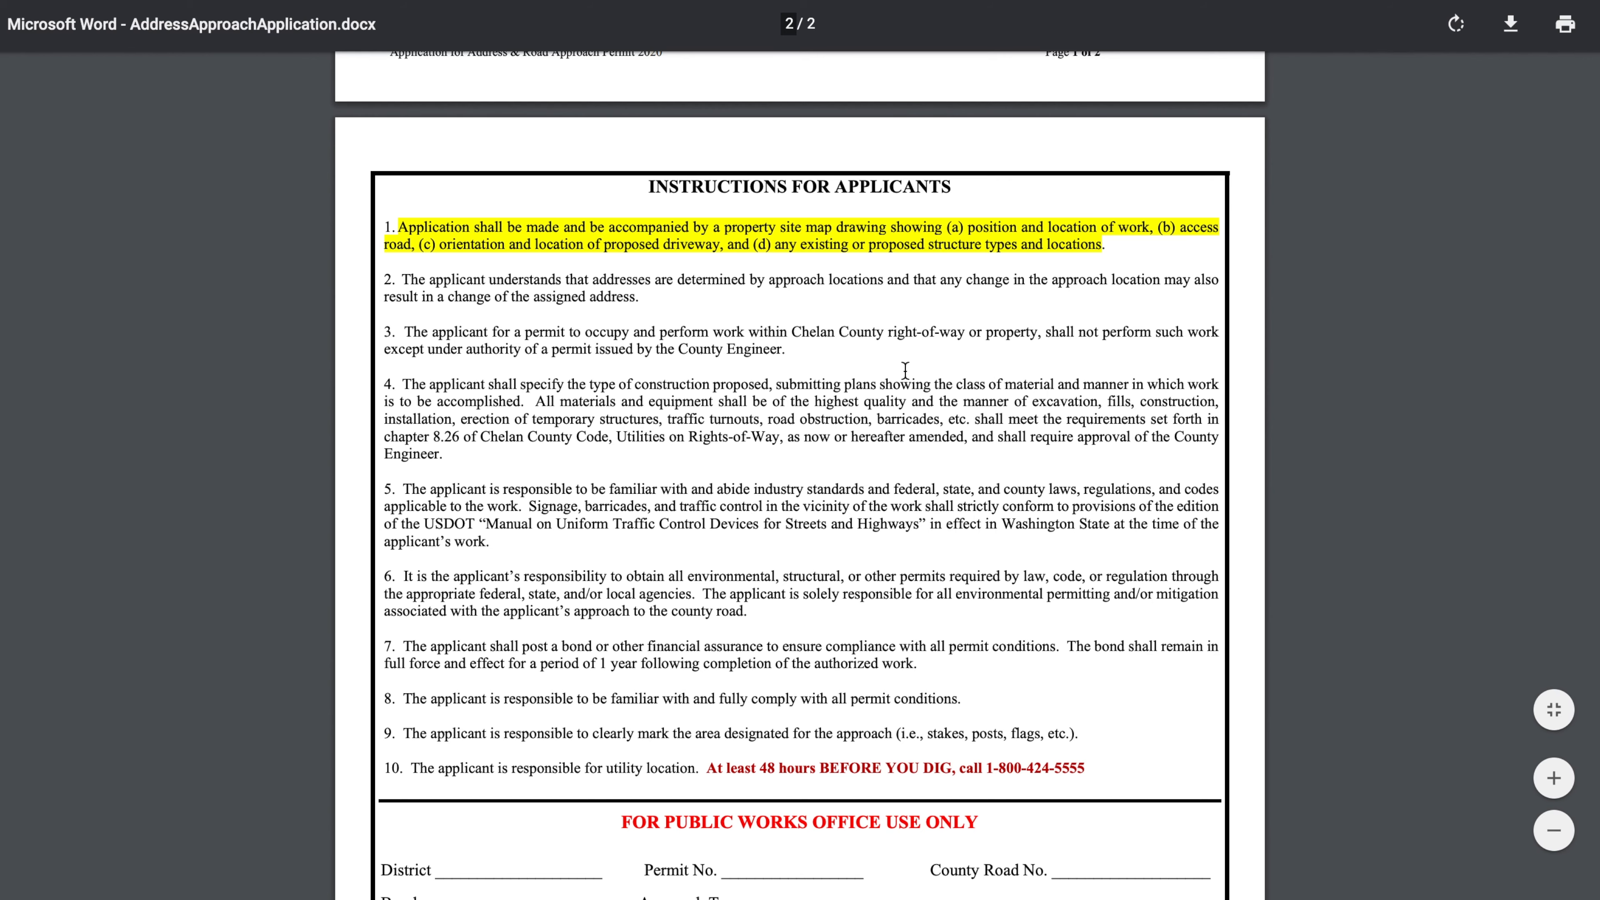
scroll(857, 470, down, 3)
Try a Choice - Multiple control with Horizontal alignment above the existing Address Type options, and delete it
scroll(857, 470, up, 10)
scroll(857, 470, up, 5)
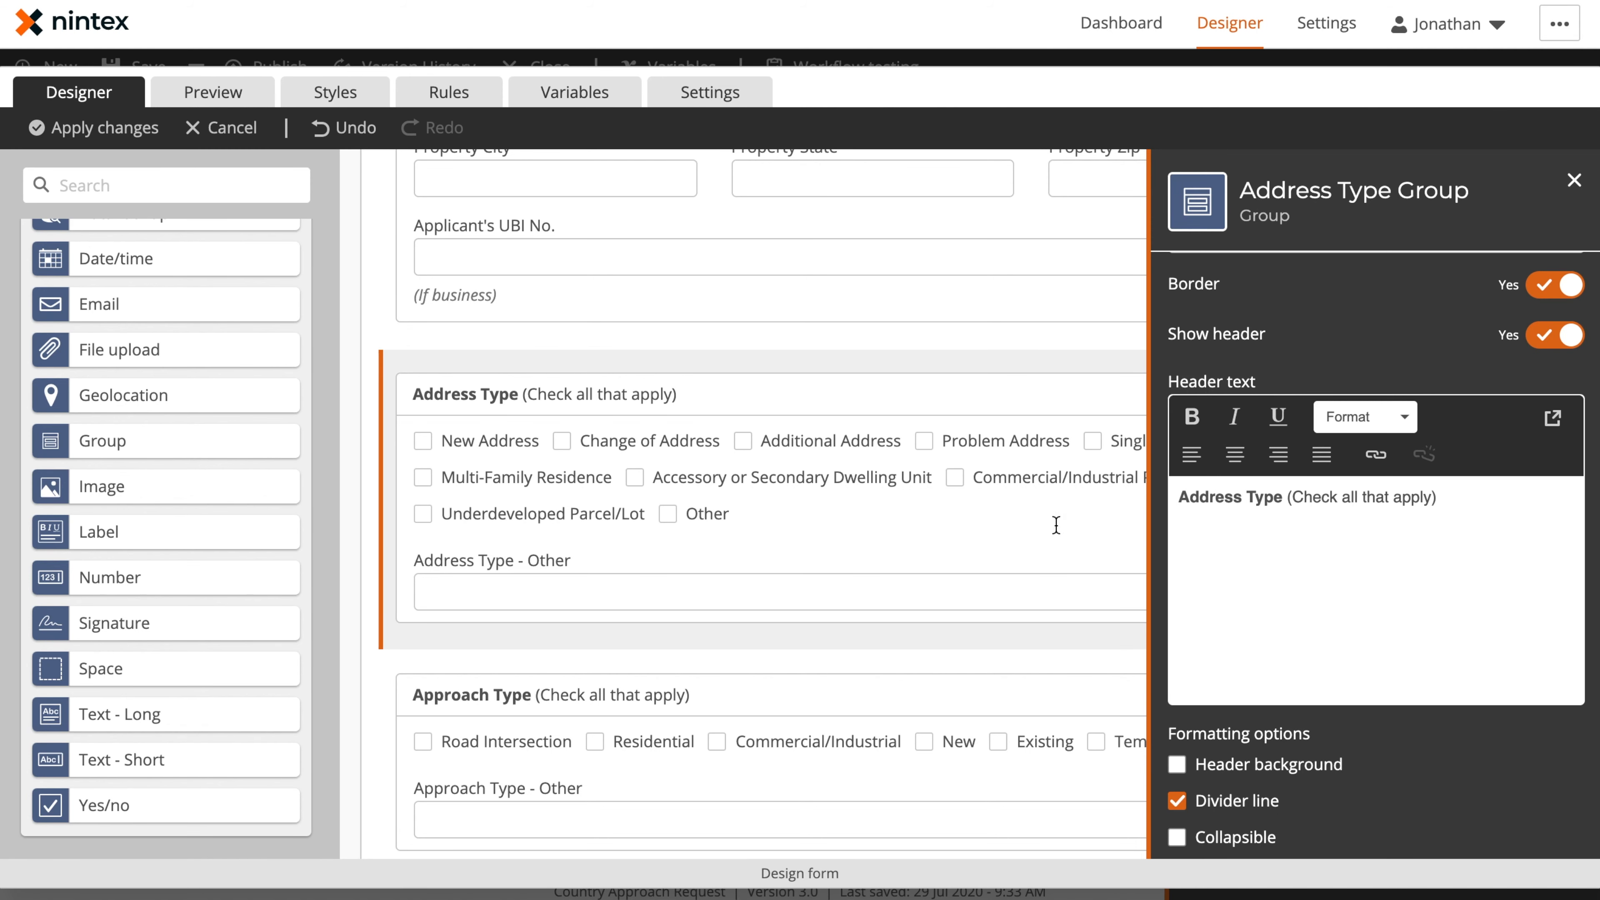
scroll(276, 358, up, 3)
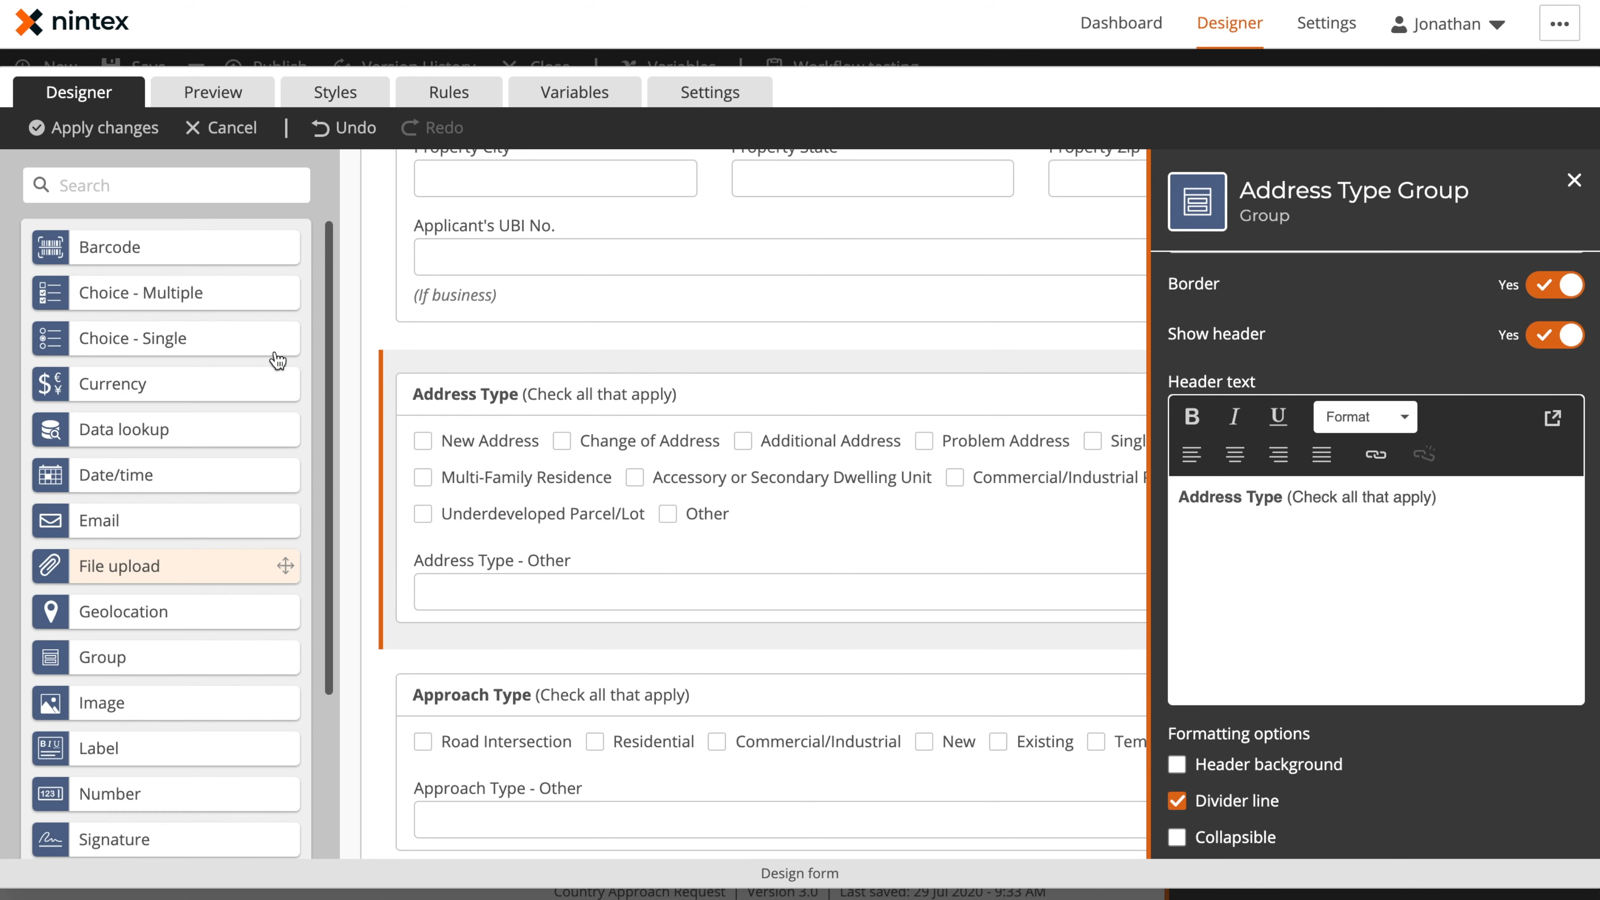
drag(118, 301, 745, 435)
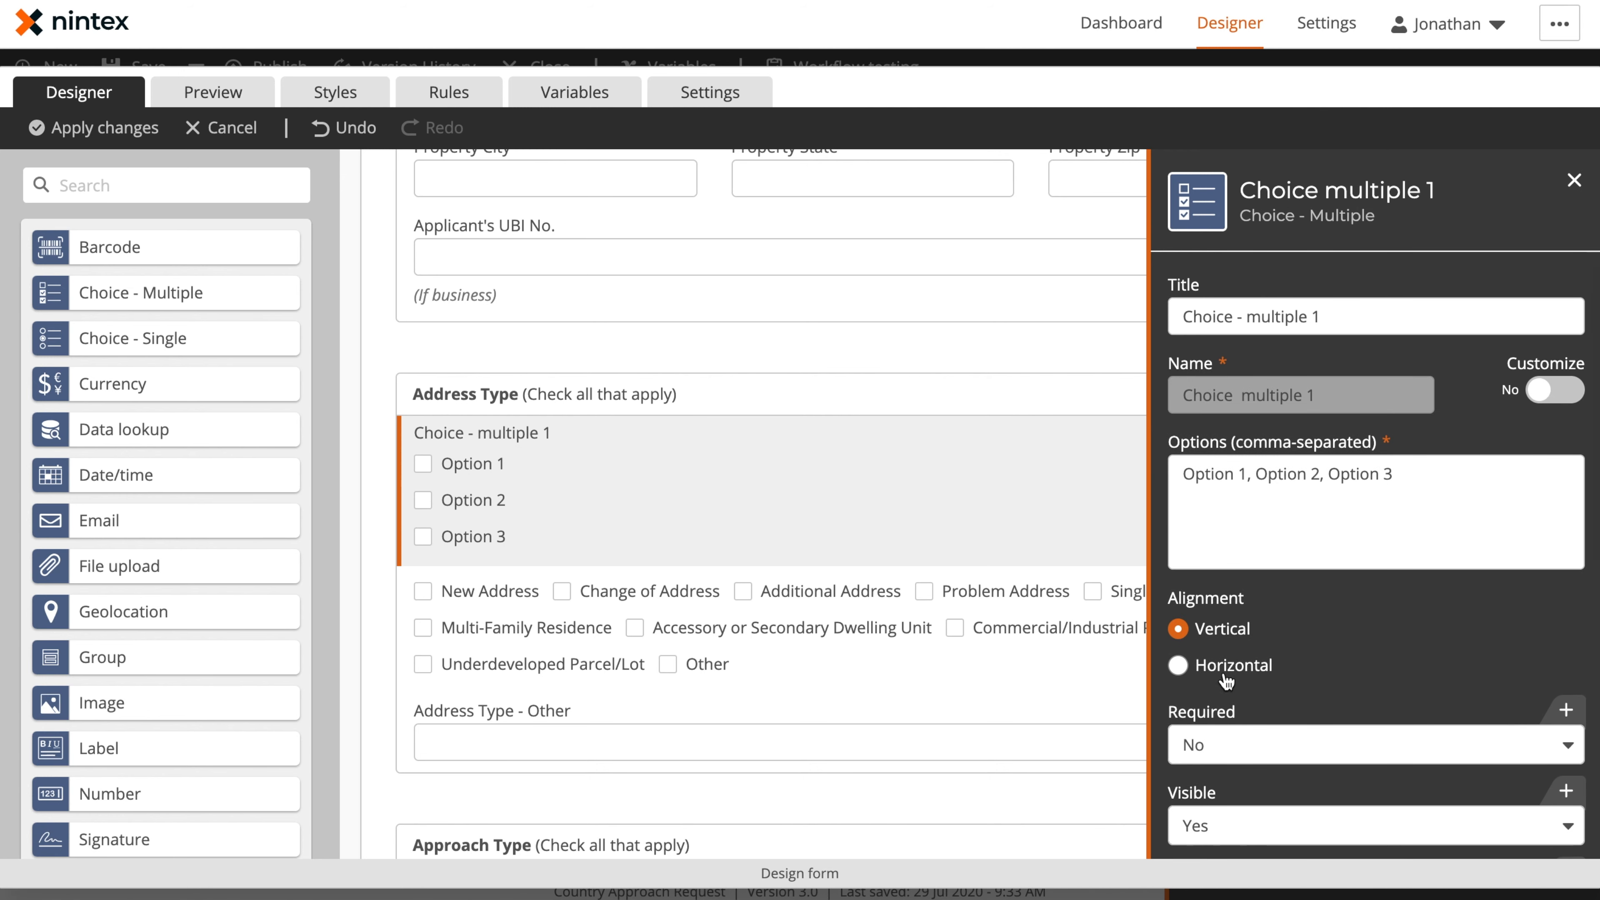
click(1235, 666)
click(1220, 631)
click(1233, 666)
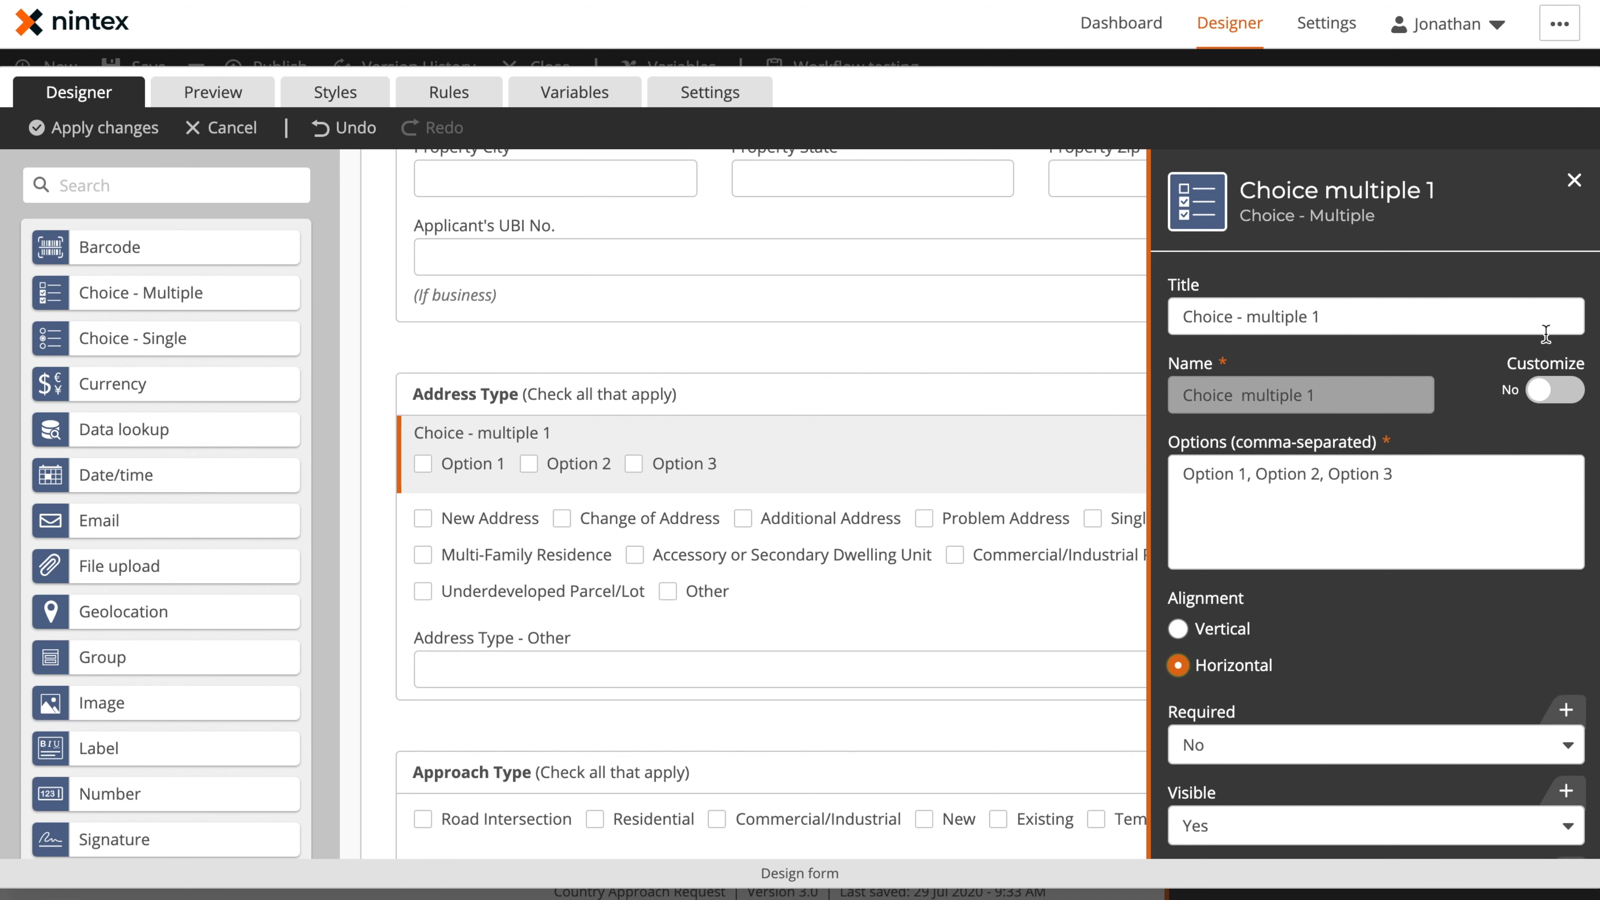
click(1574, 182)
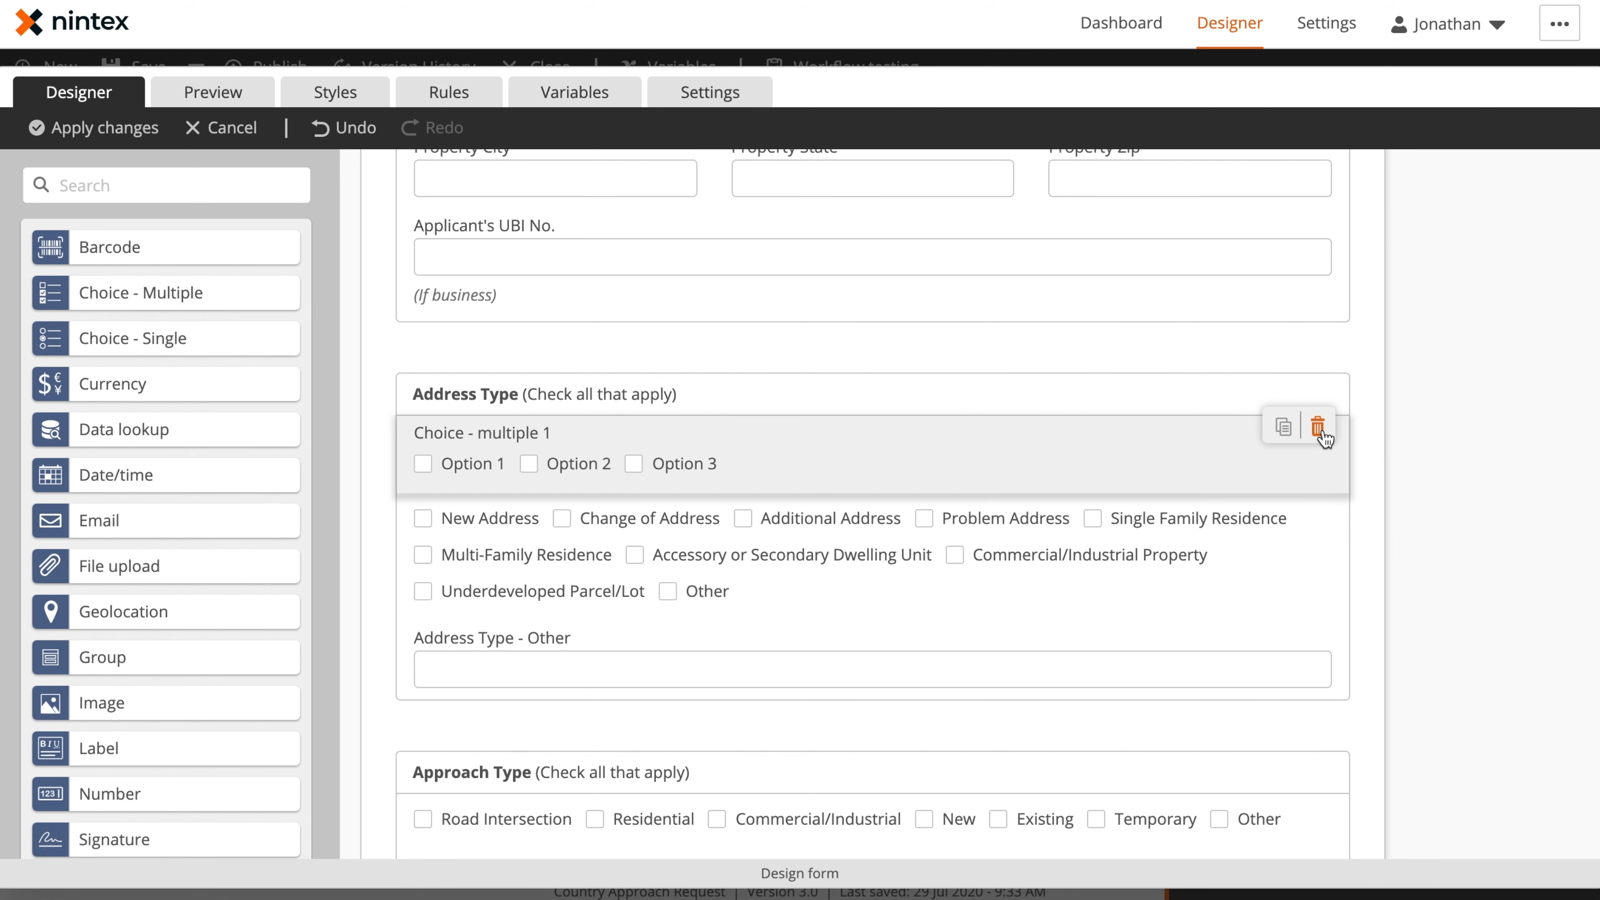
click(1323, 436)
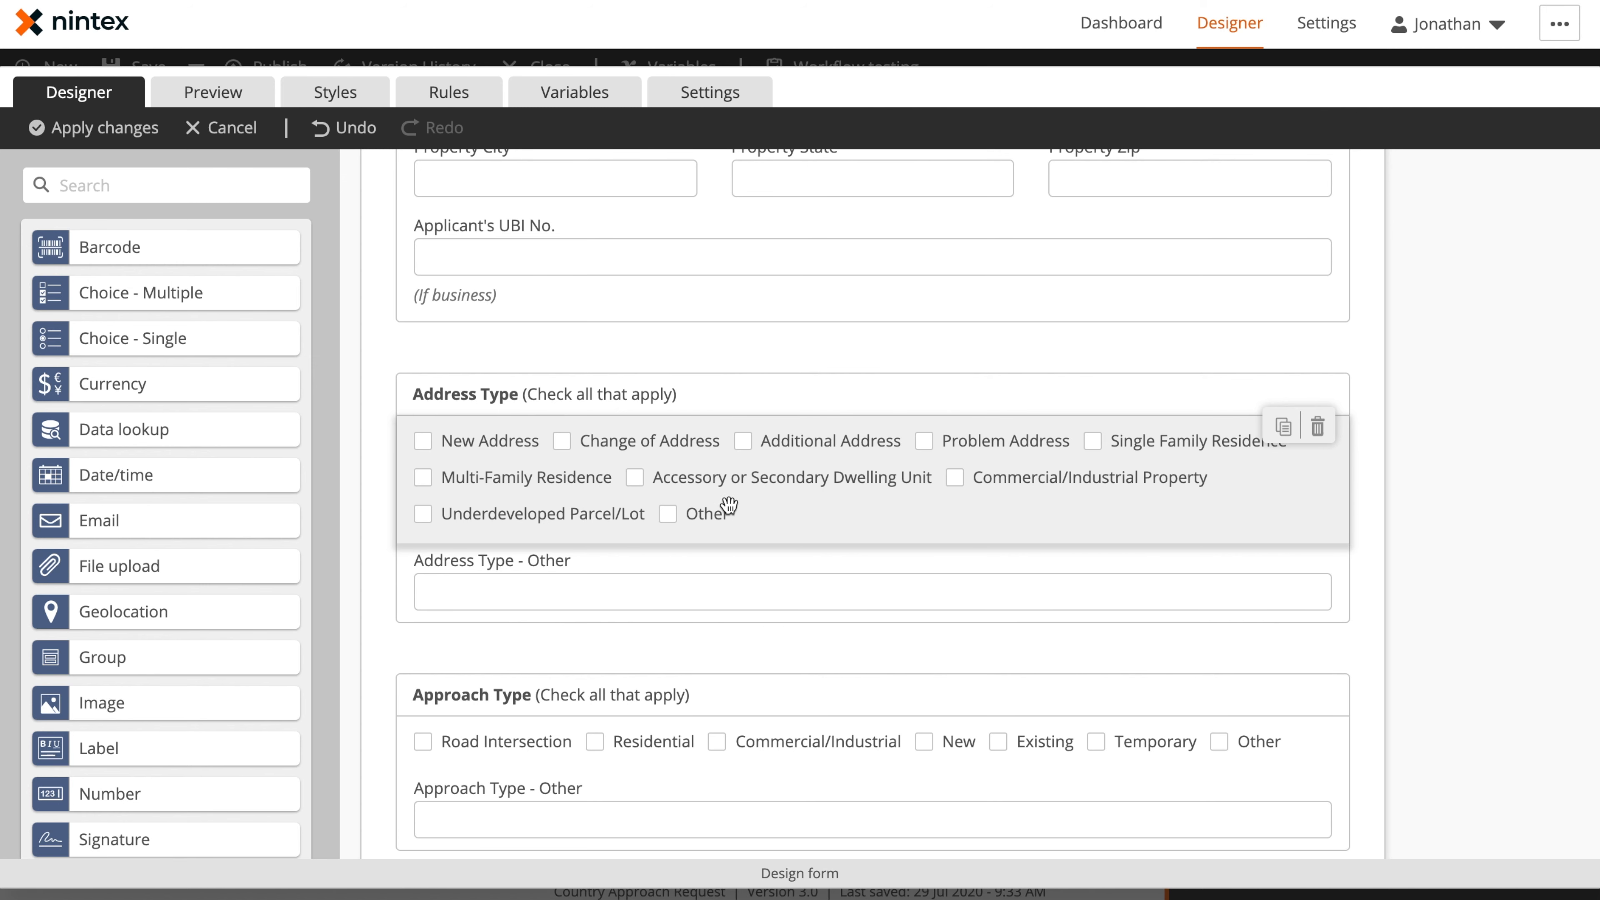
Preview the form and test how the Address Type - Other field behaves with the Other option of Address Type
scroll(733, 567, down, 2)
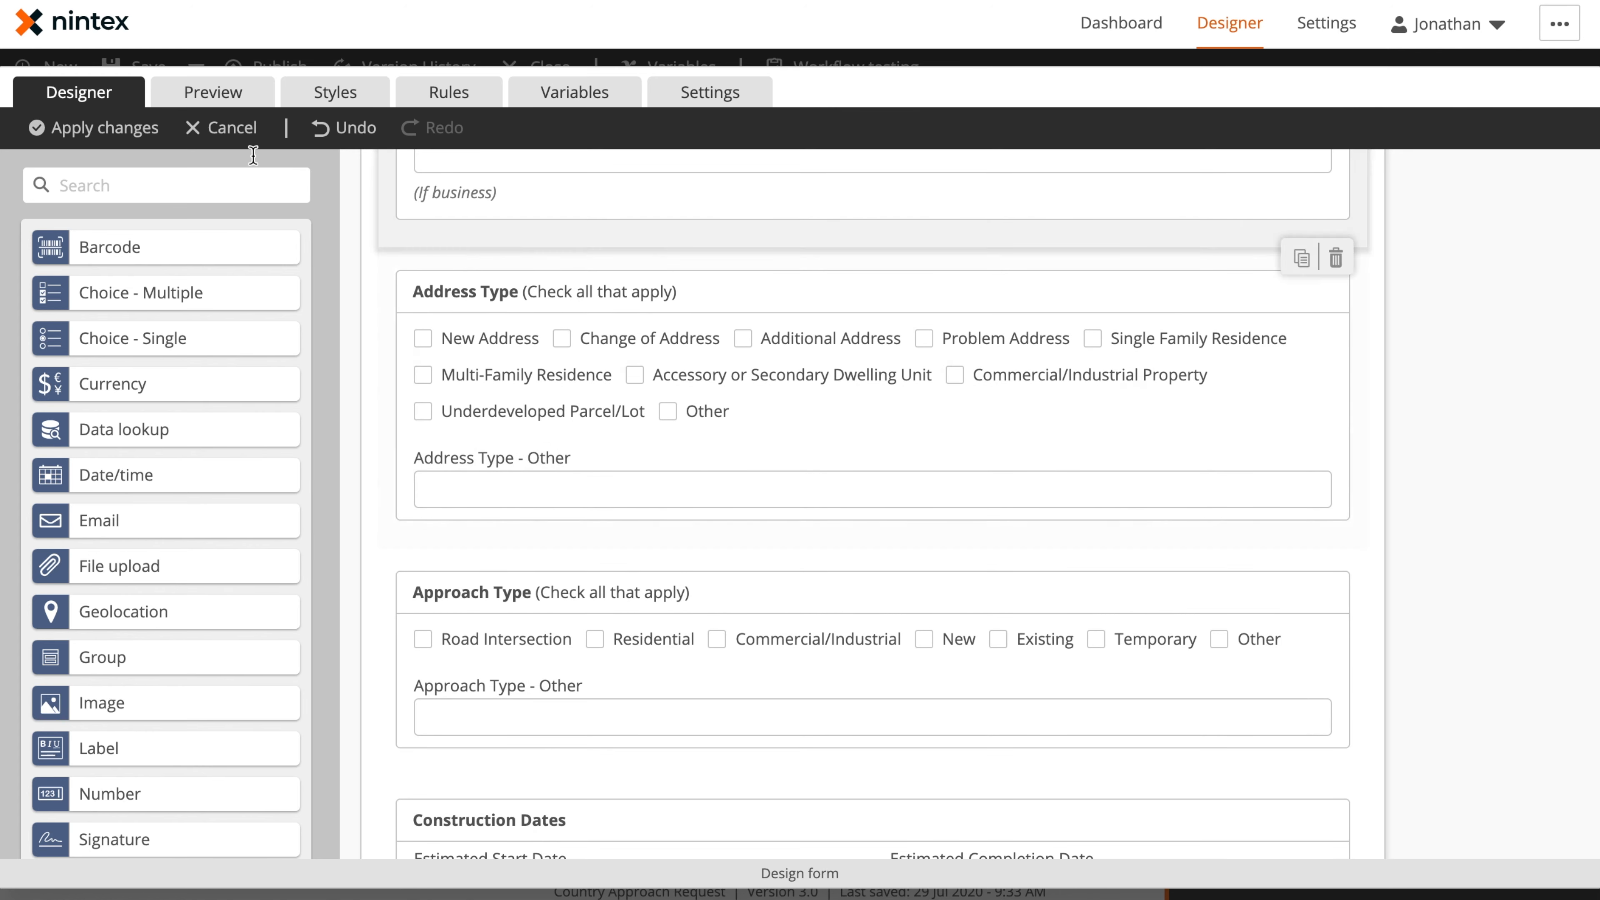
click(214, 95)
scroll(569, 333, down, 20)
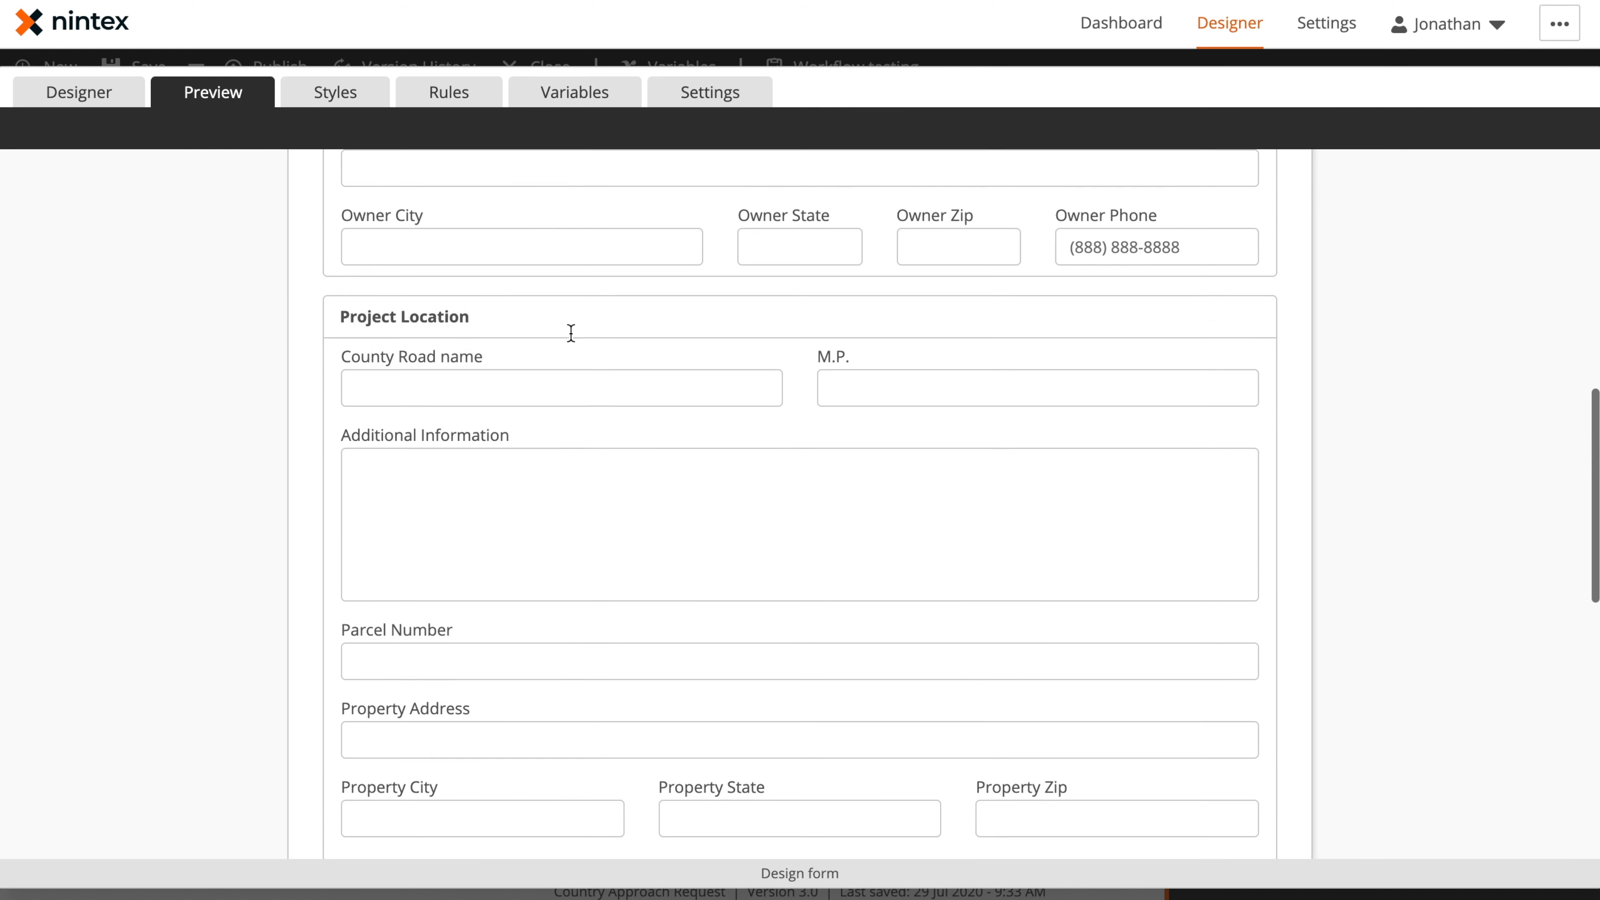
scroll(570, 334, down, 3)
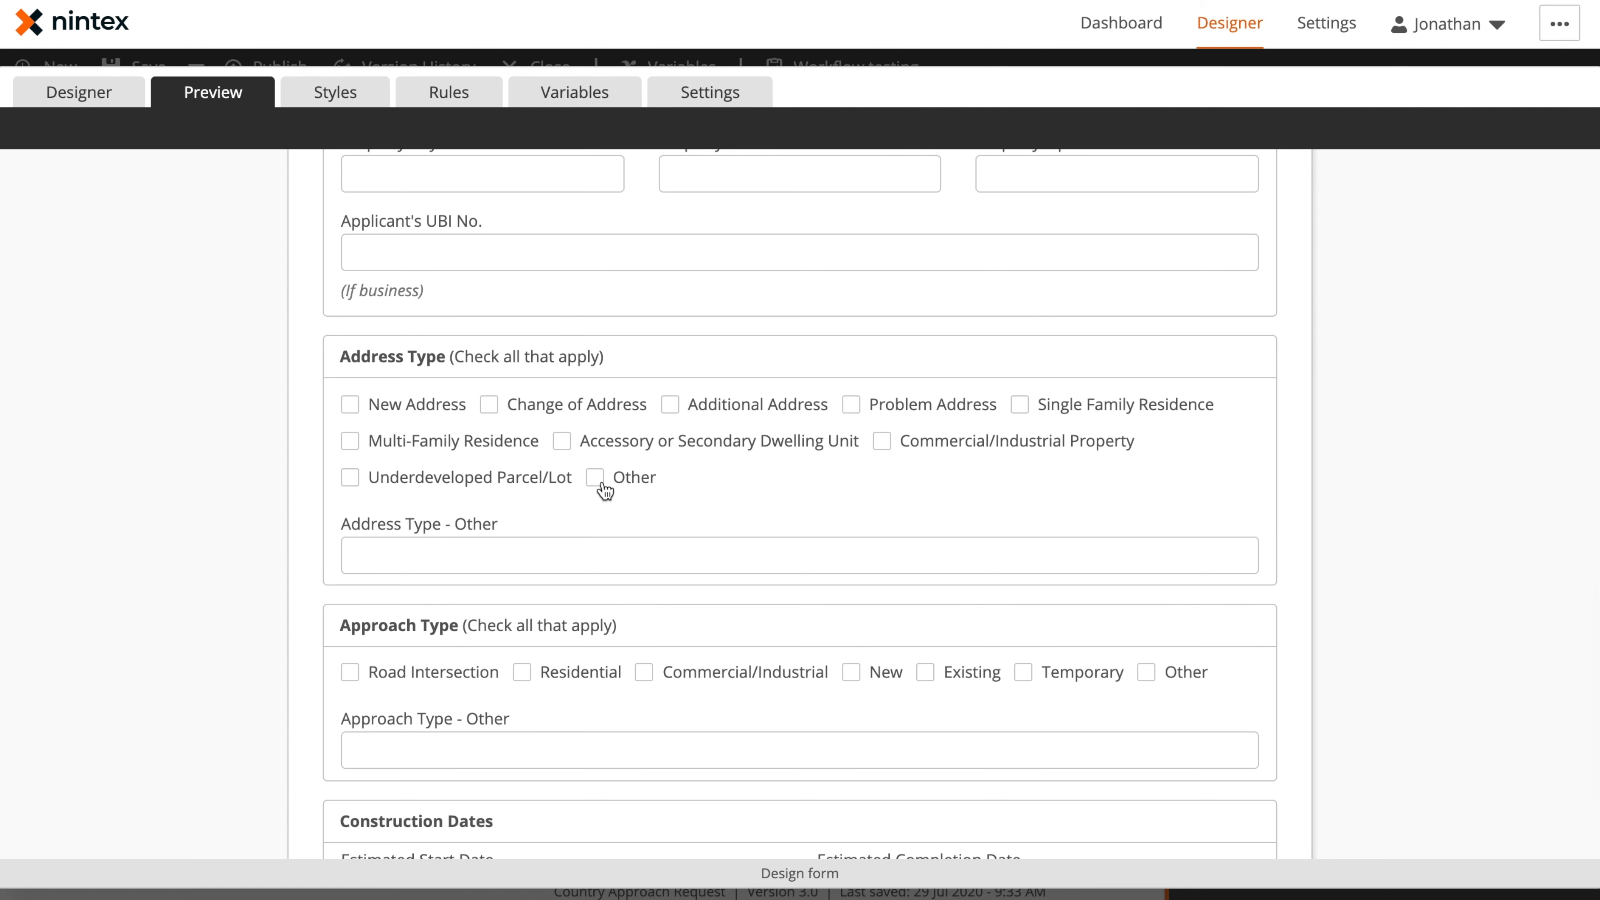
click(634, 548)
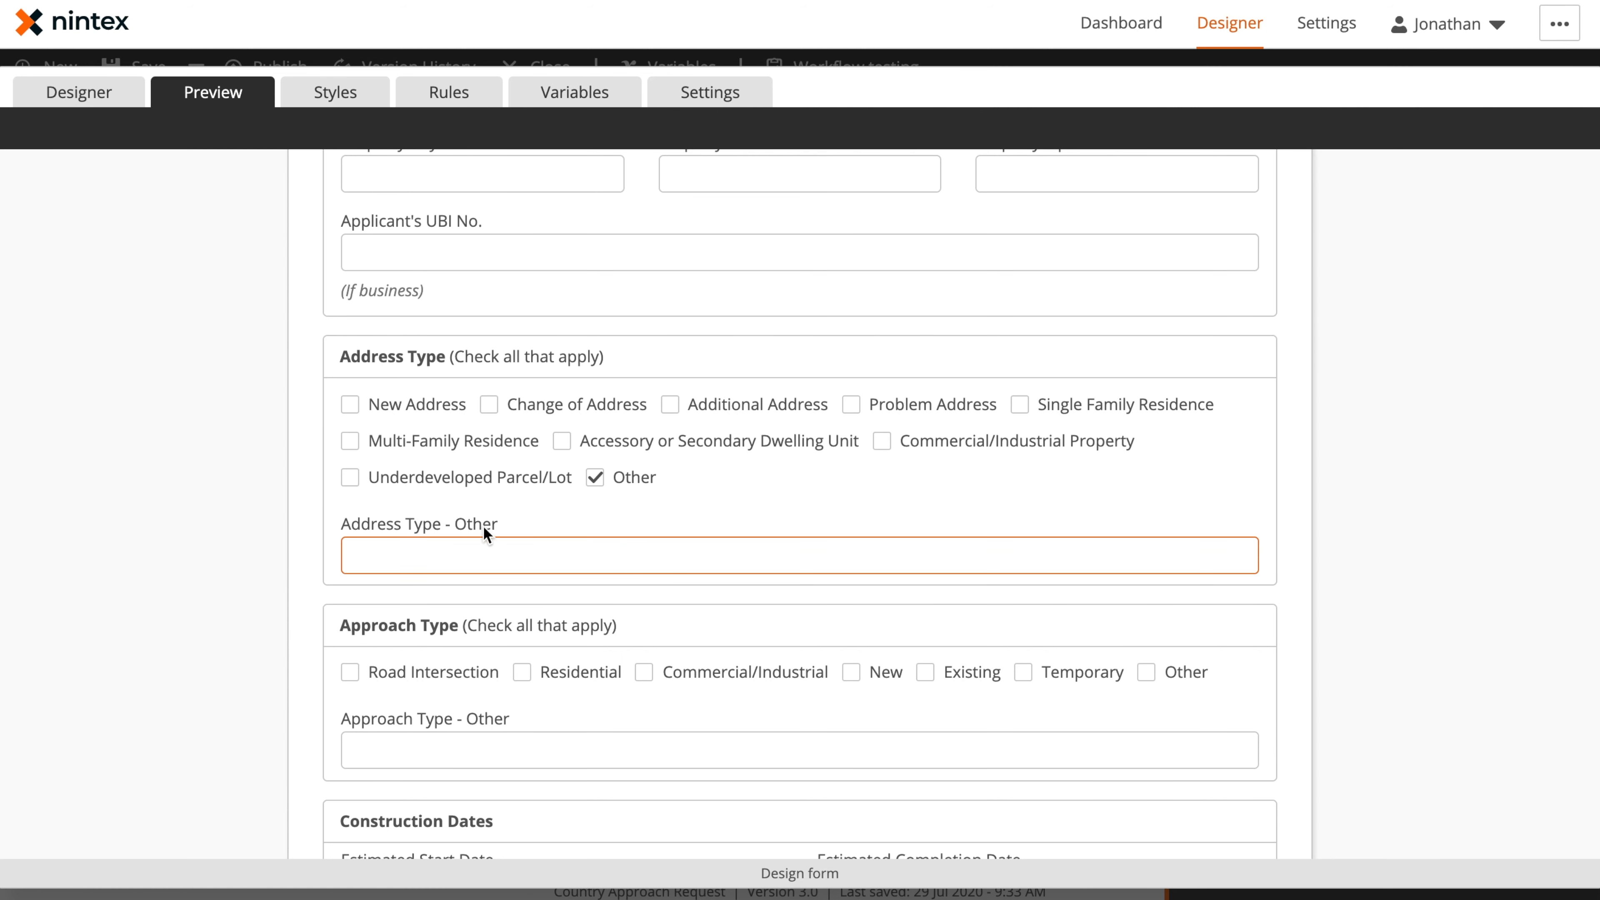
click(553, 673)
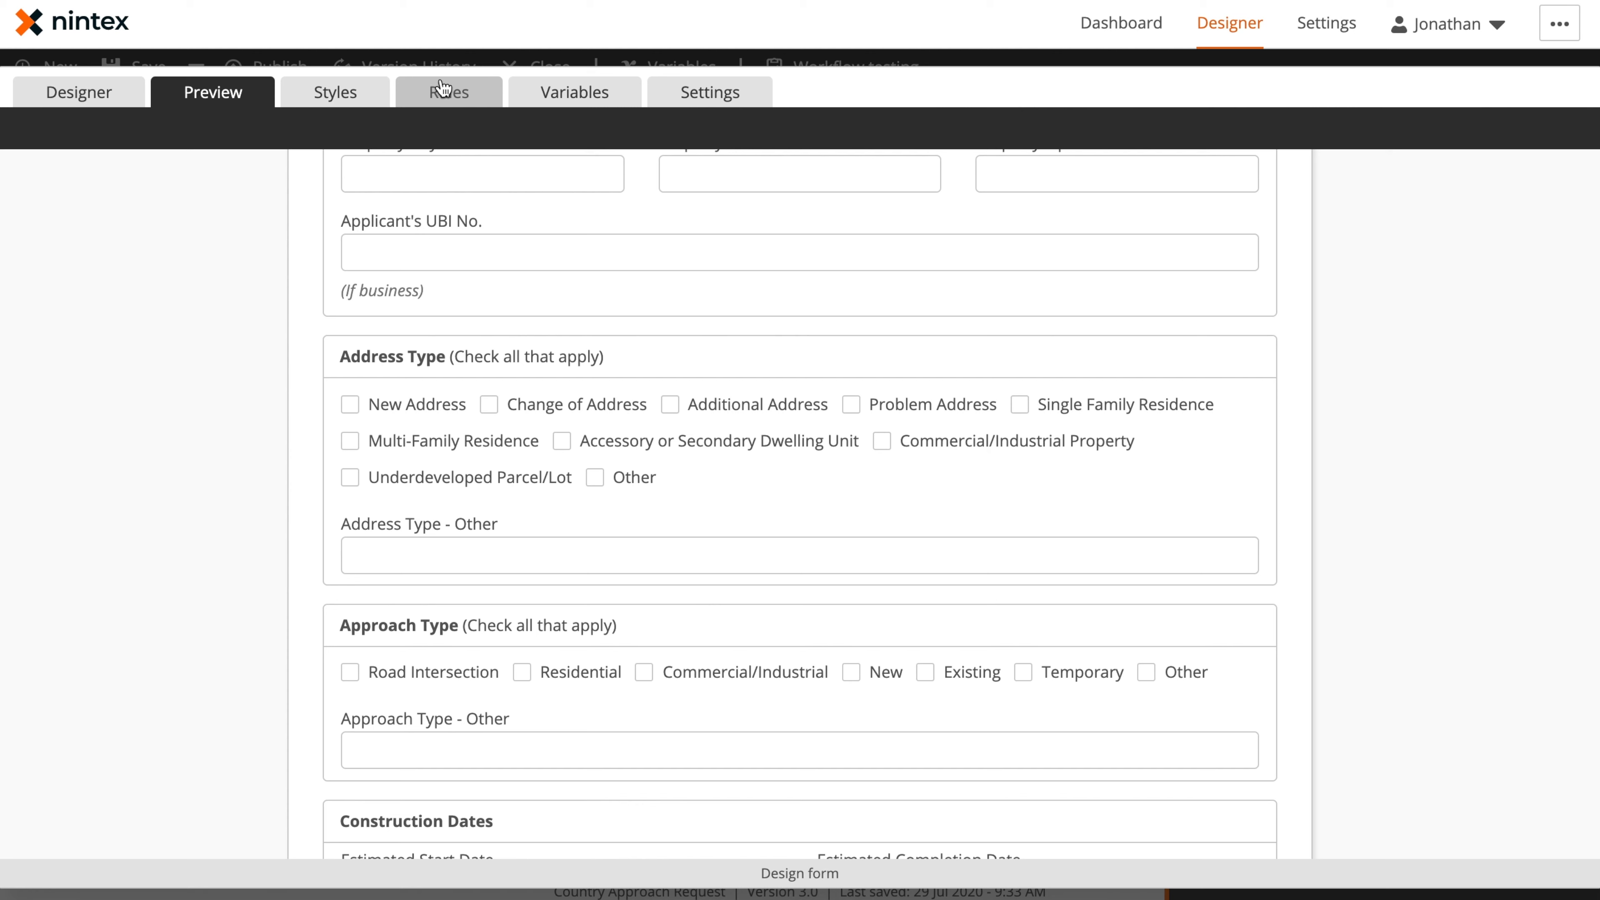
Add a new form rule named Show Address Other
click(451, 94)
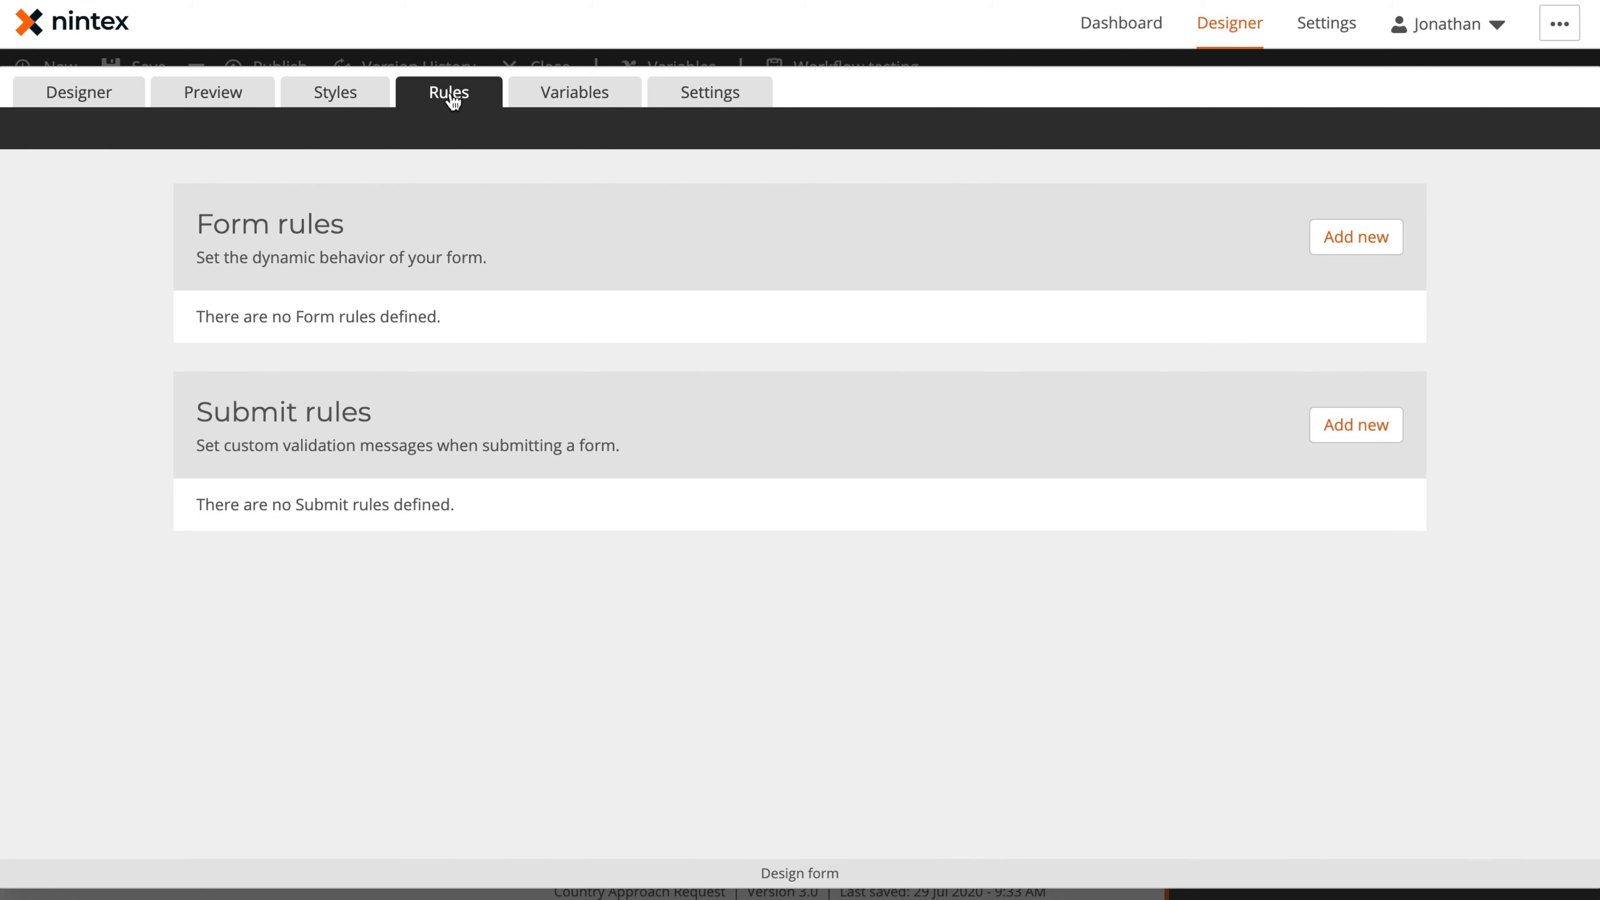
click(1364, 246)
click(572, 326)
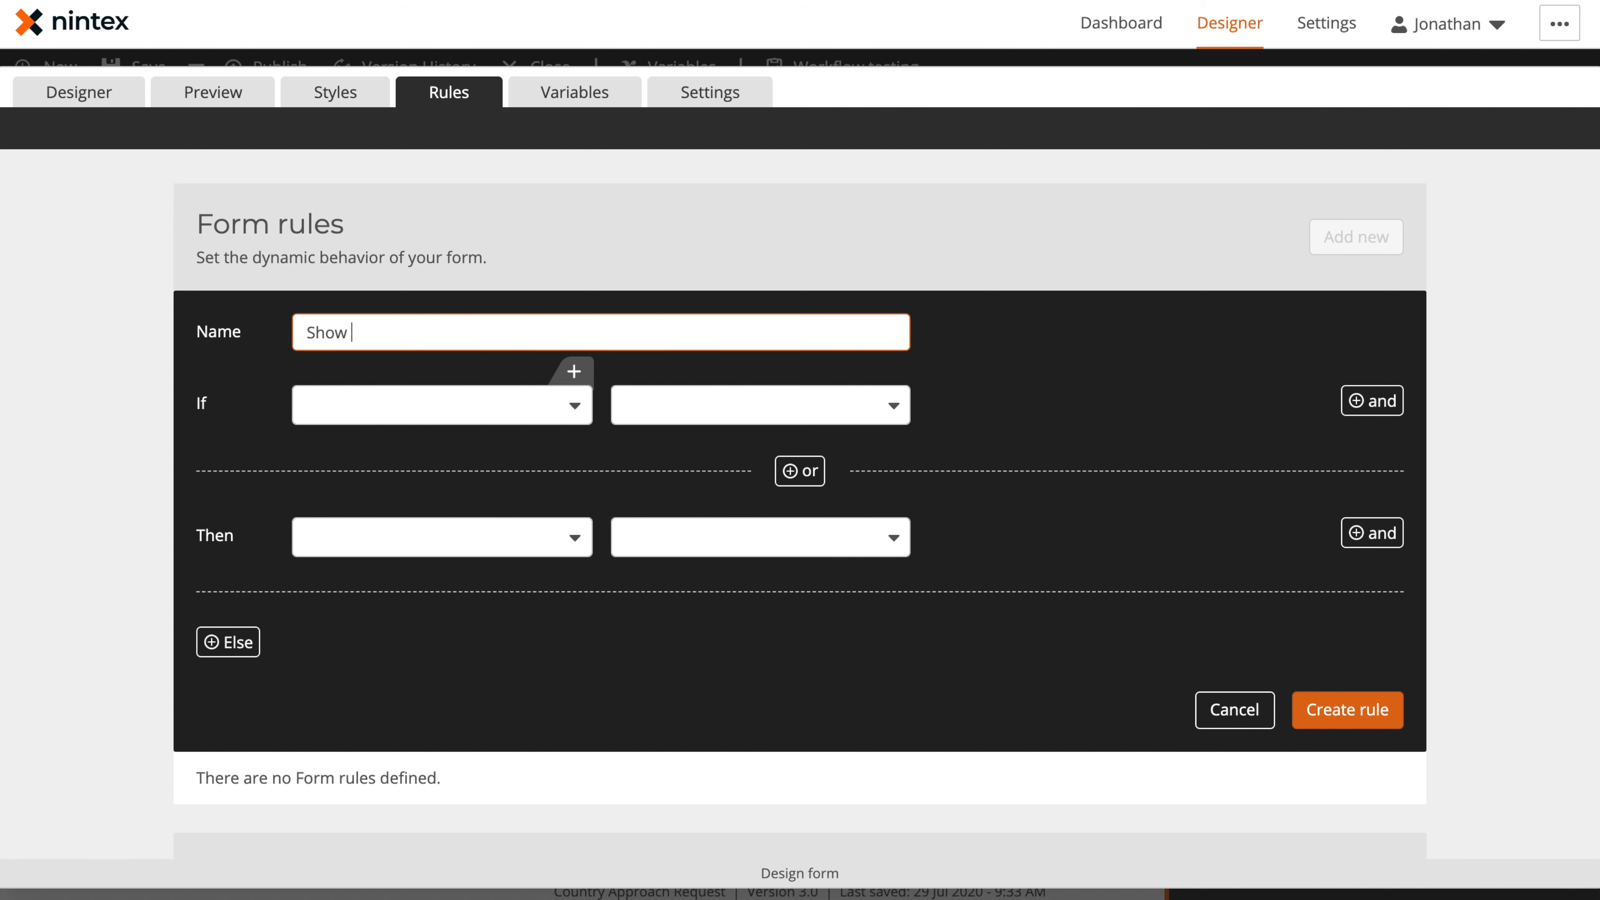
text(Show Address Other)
Set the rule's If condition to Address Type, Selection includes, Other
click(541, 411)
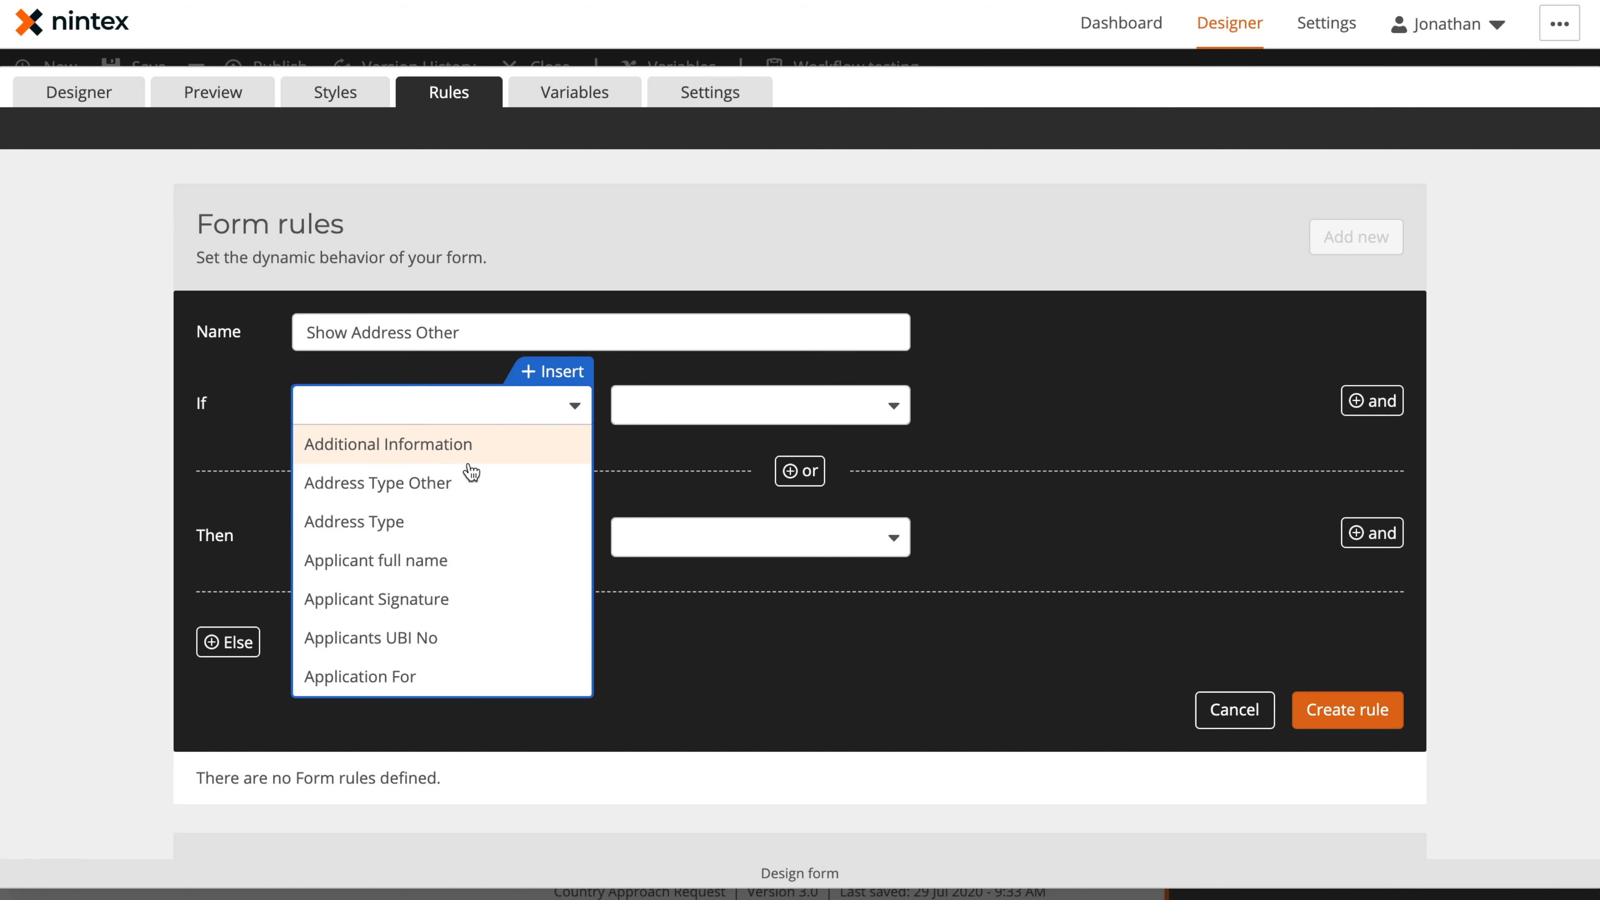
click(432, 521)
click(700, 409)
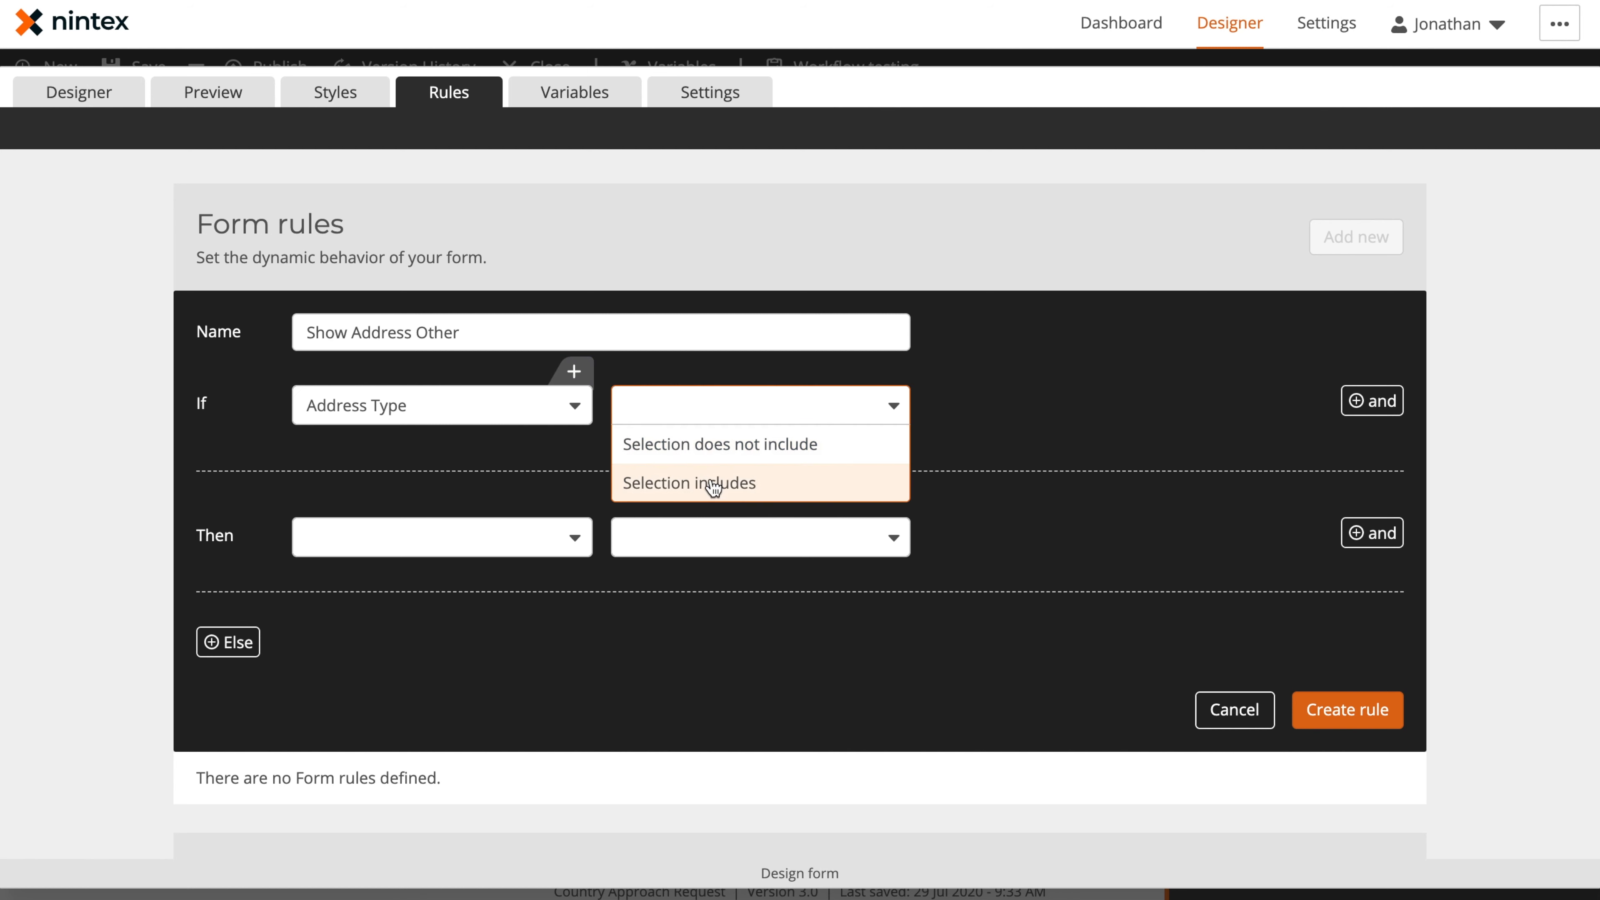
click(718, 488)
click(997, 396)
scroll(1014, 578, down, 3)
click(1011, 675)
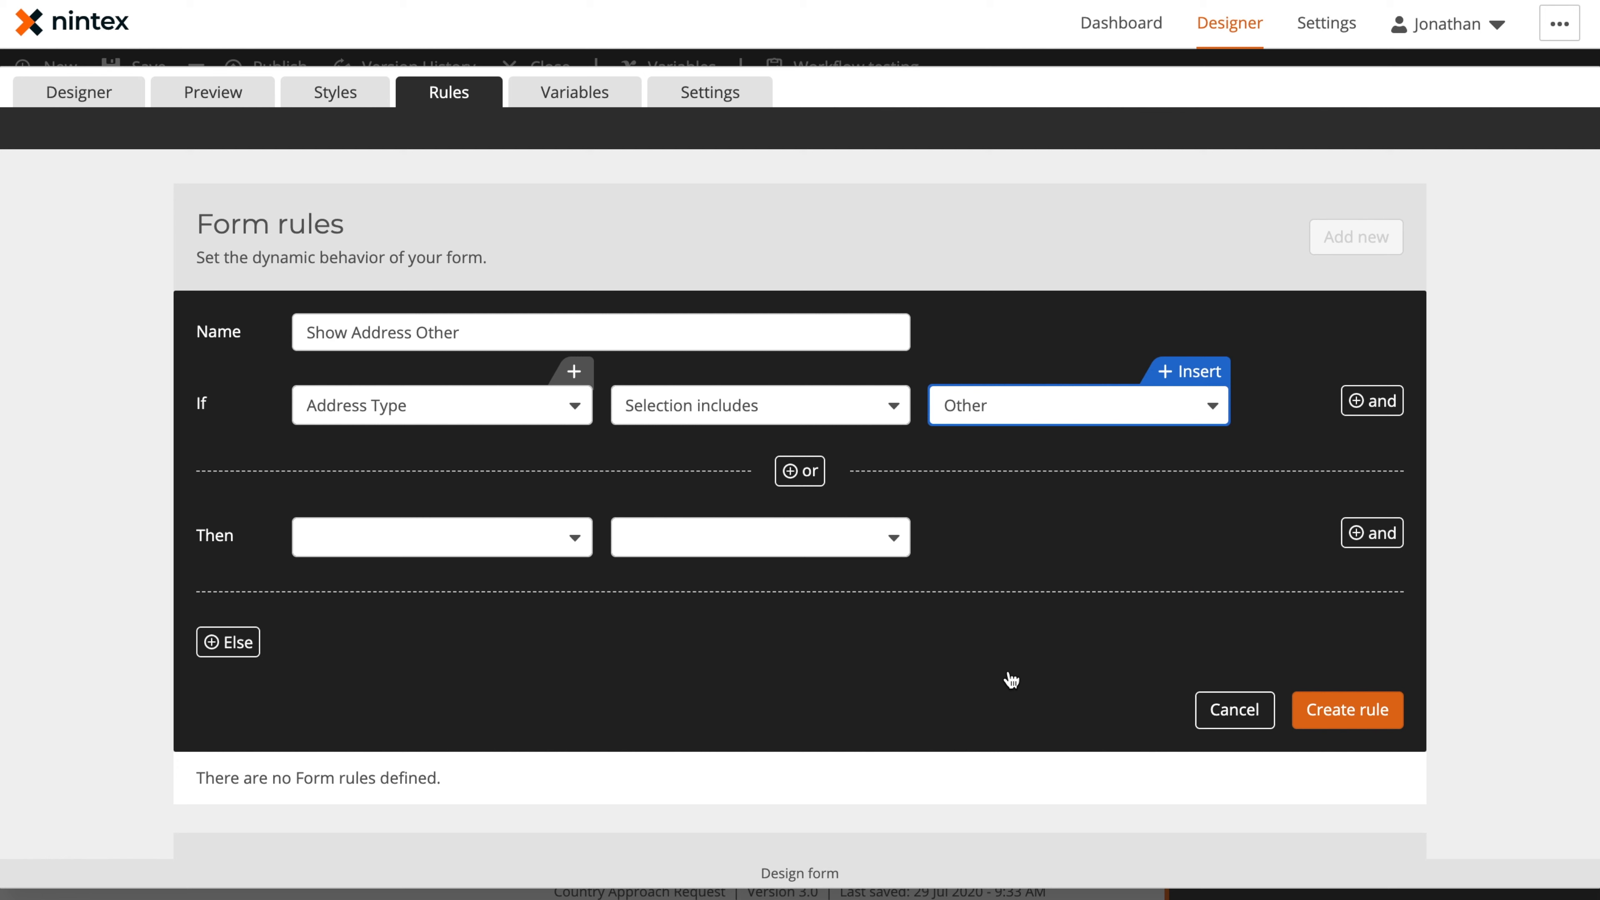
Set the rule's first Then action to make Address Type Other Visible: Yes
click(390, 542)
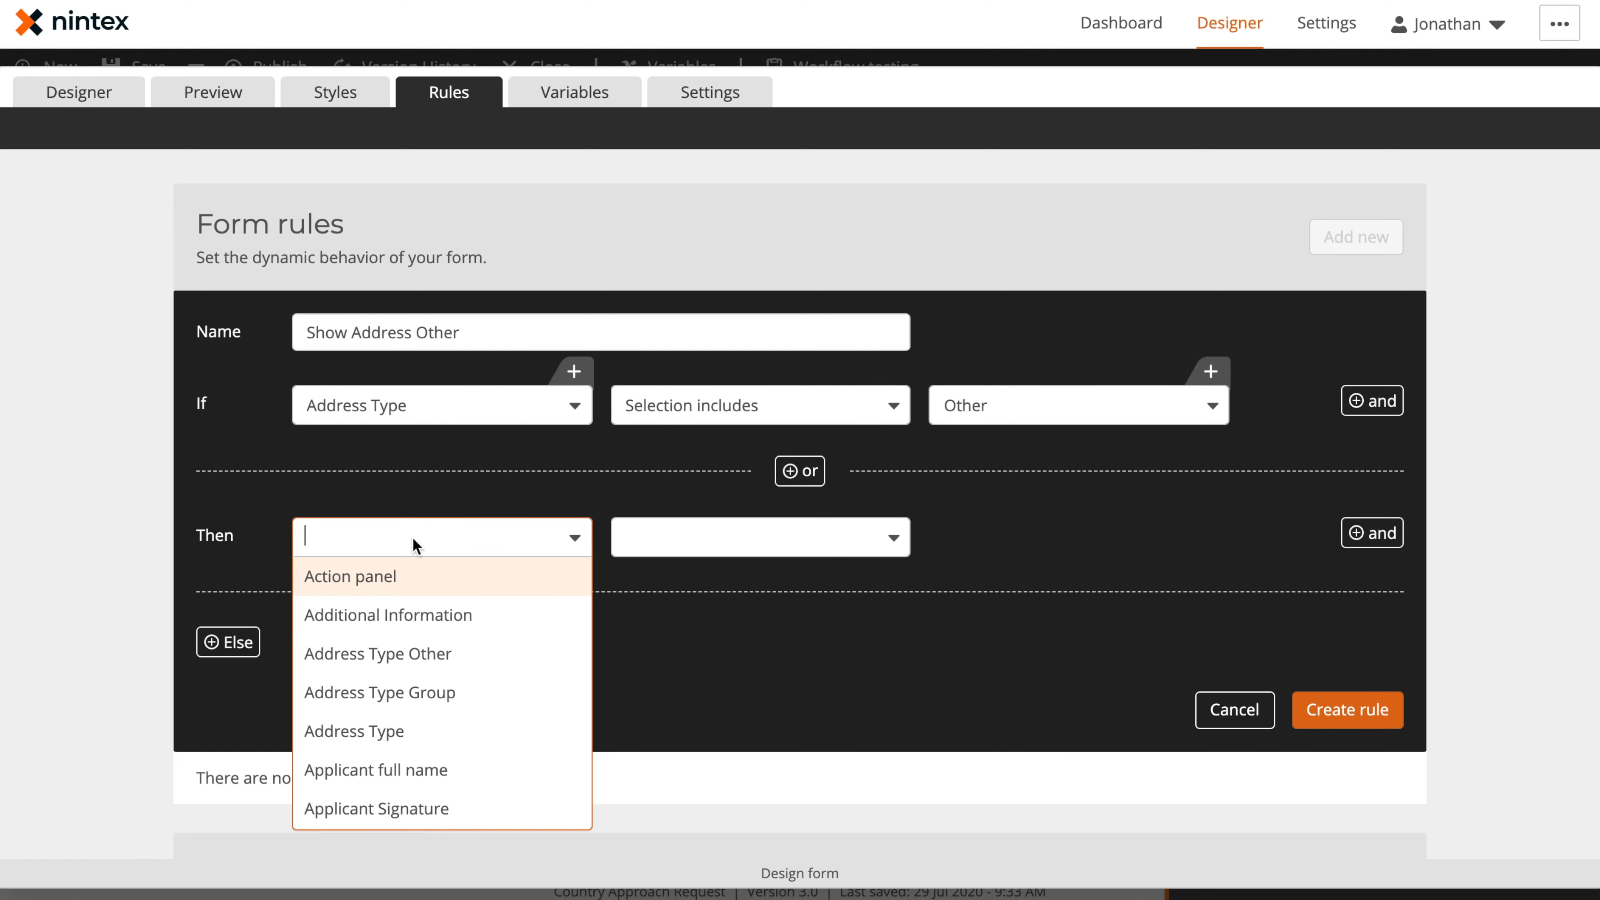
click(424, 655)
click(688, 552)
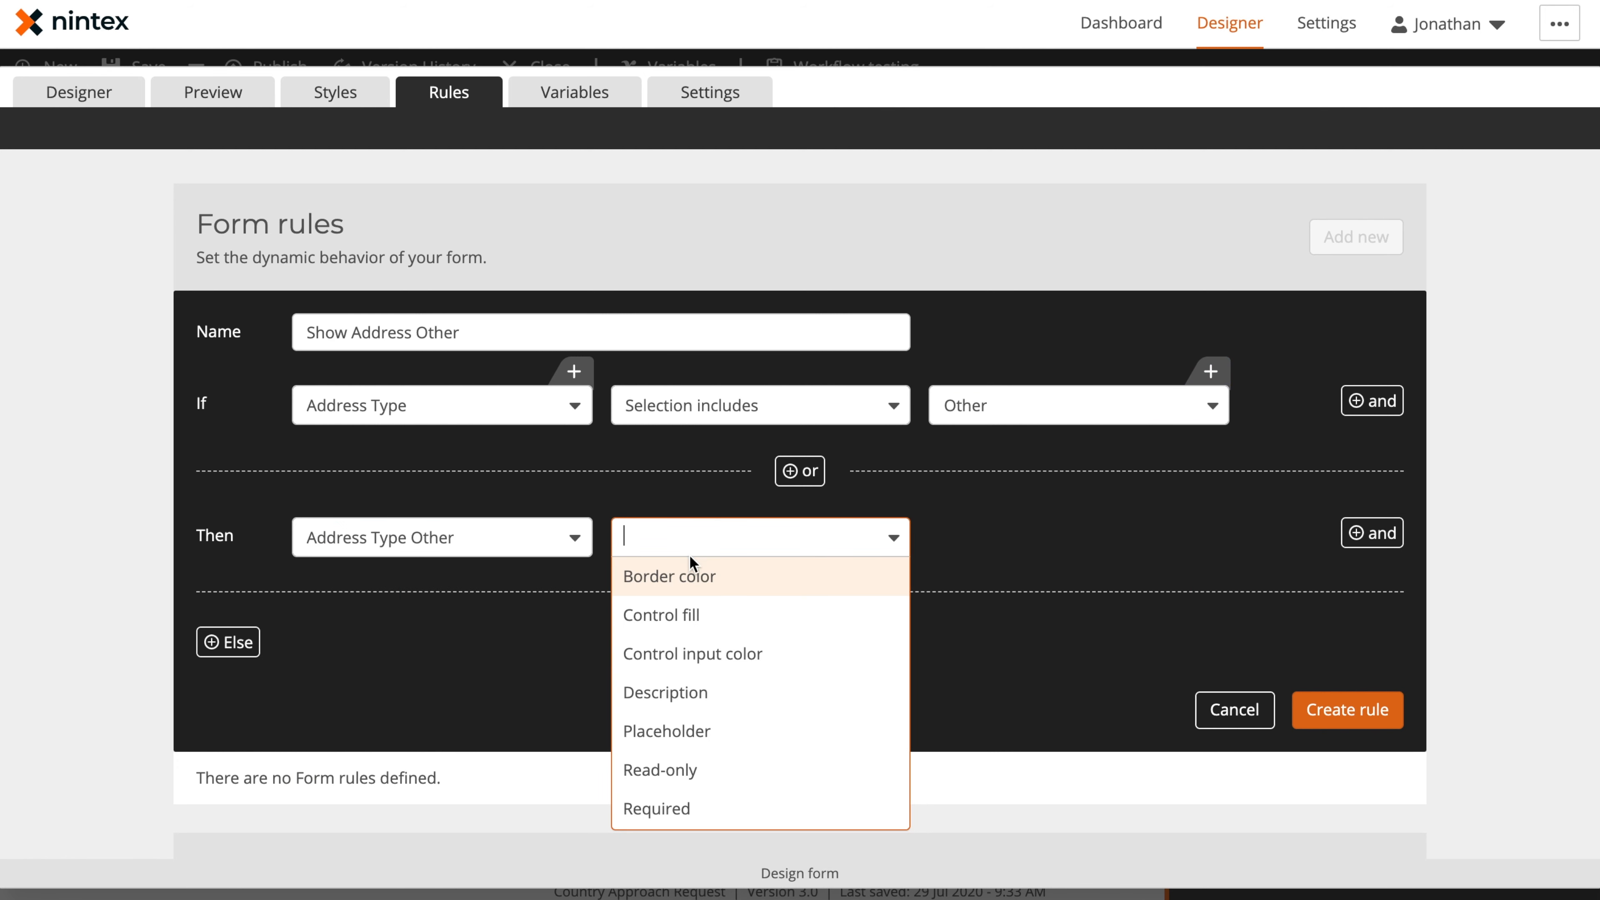
scroll(718, 750, down, 3)
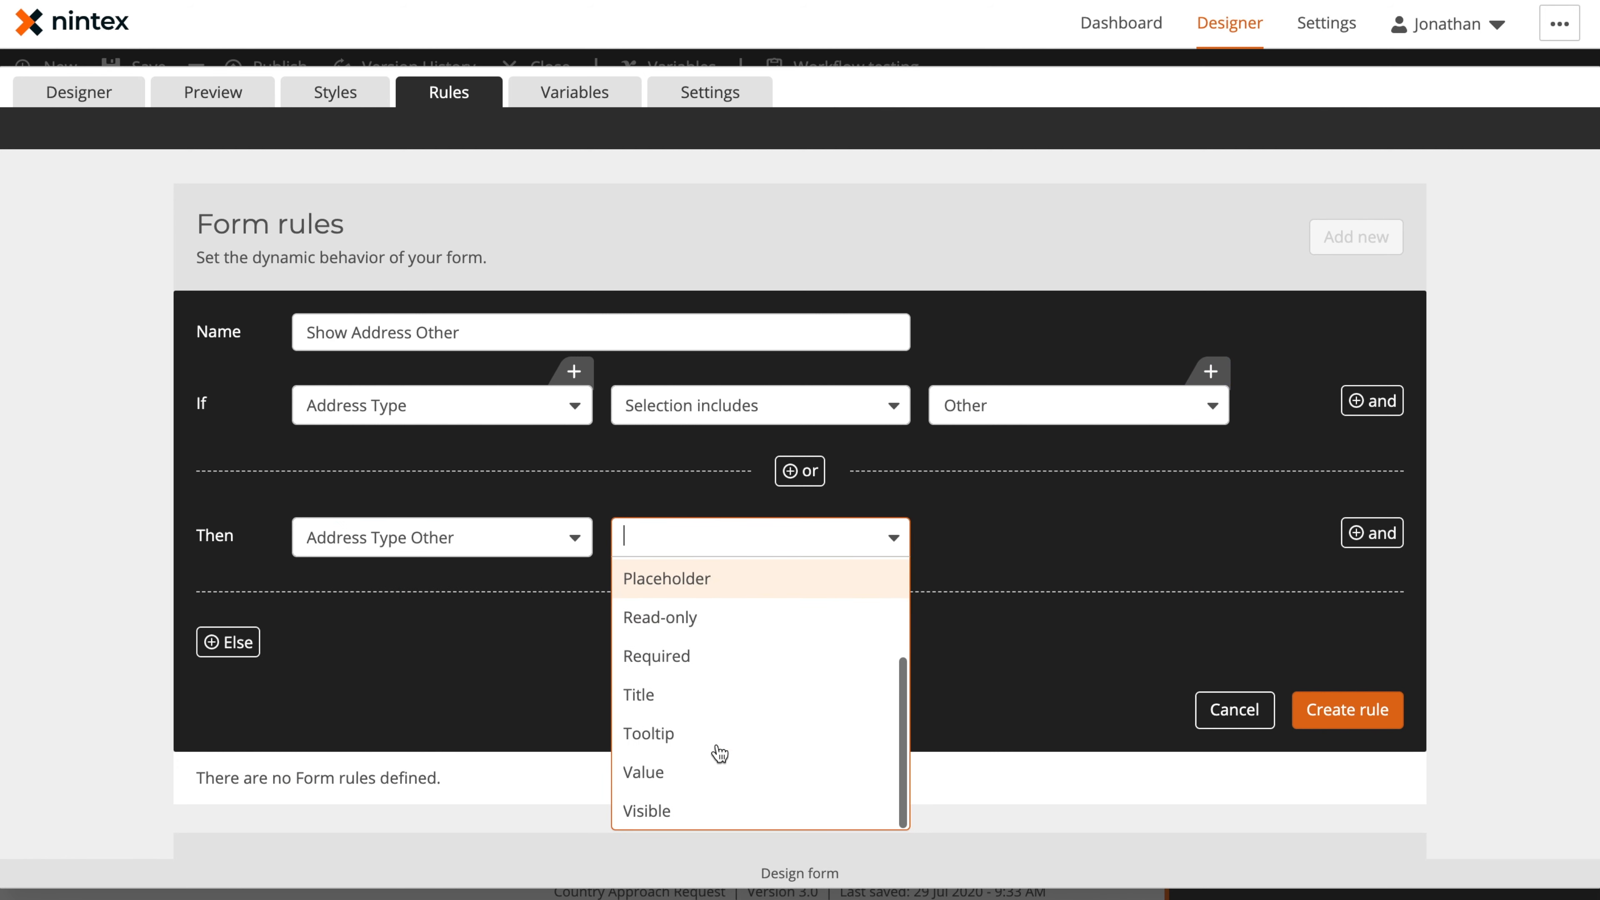
click(696, 811)
click(1208, 544)
click(1167, 583)
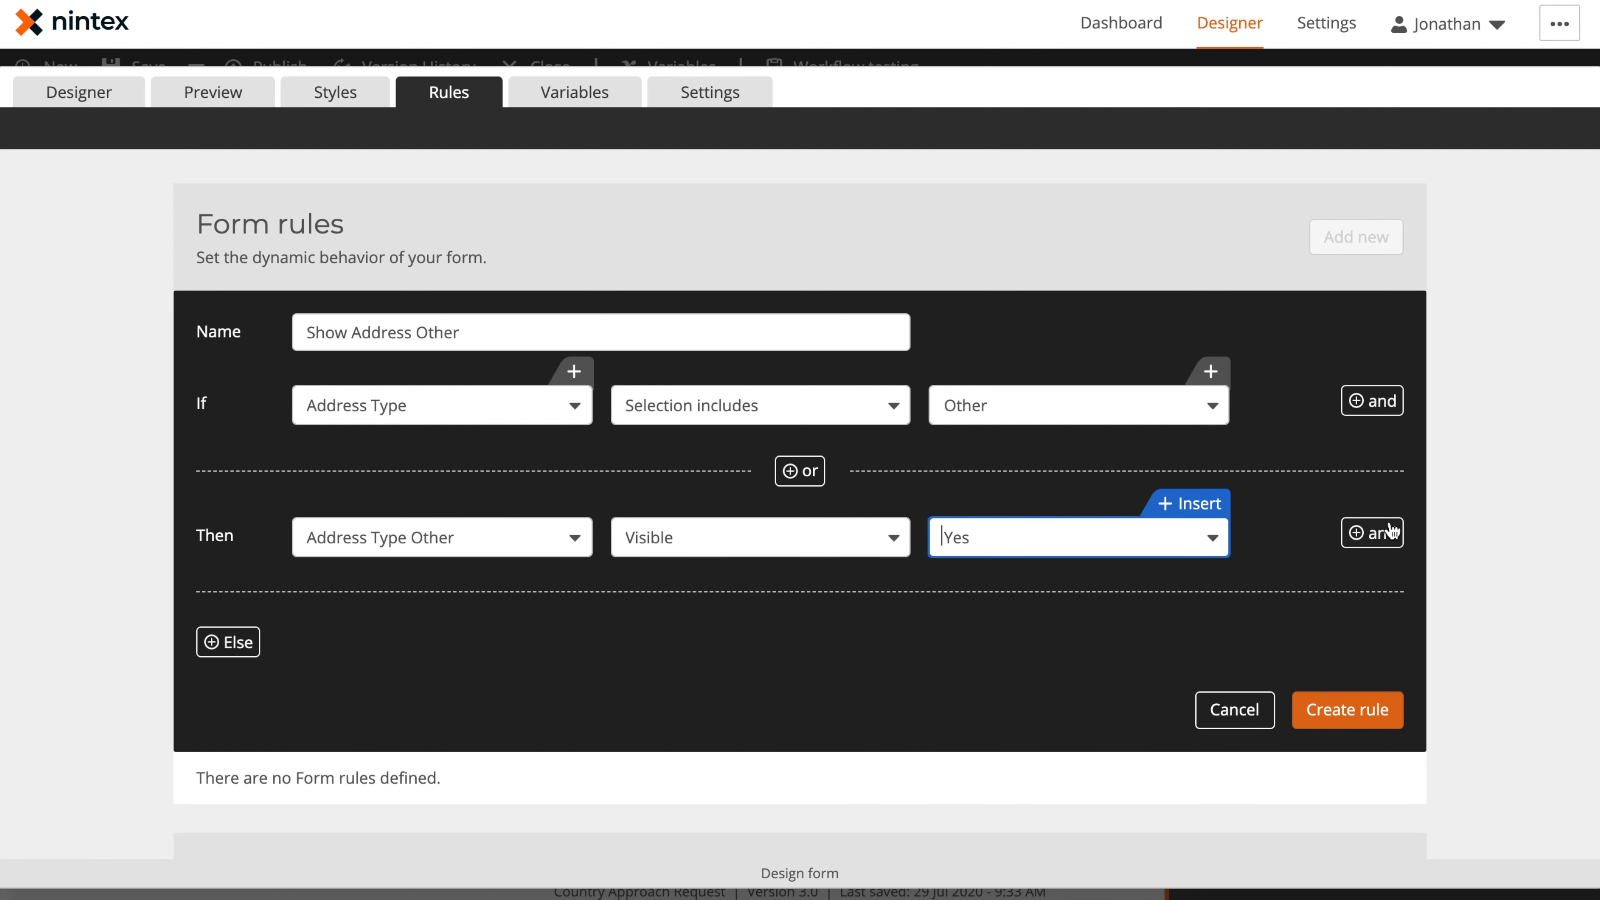
Add a second Then action that sets Address Type Other to Required: Yes
click(1385, 532)
click(418, 627)
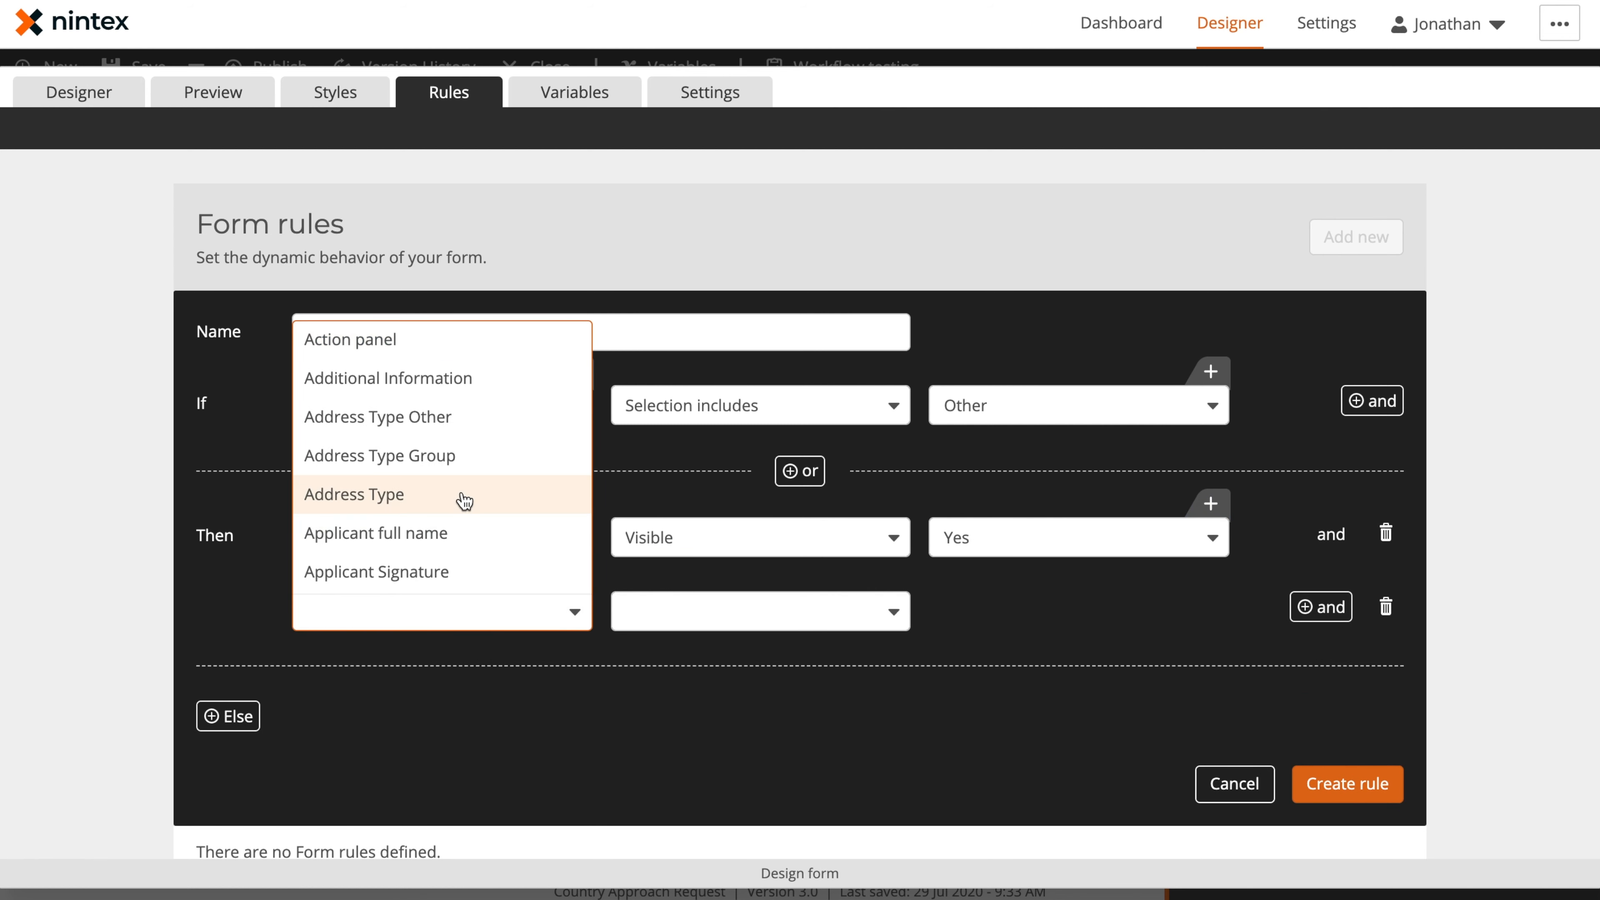
click(467, 426)
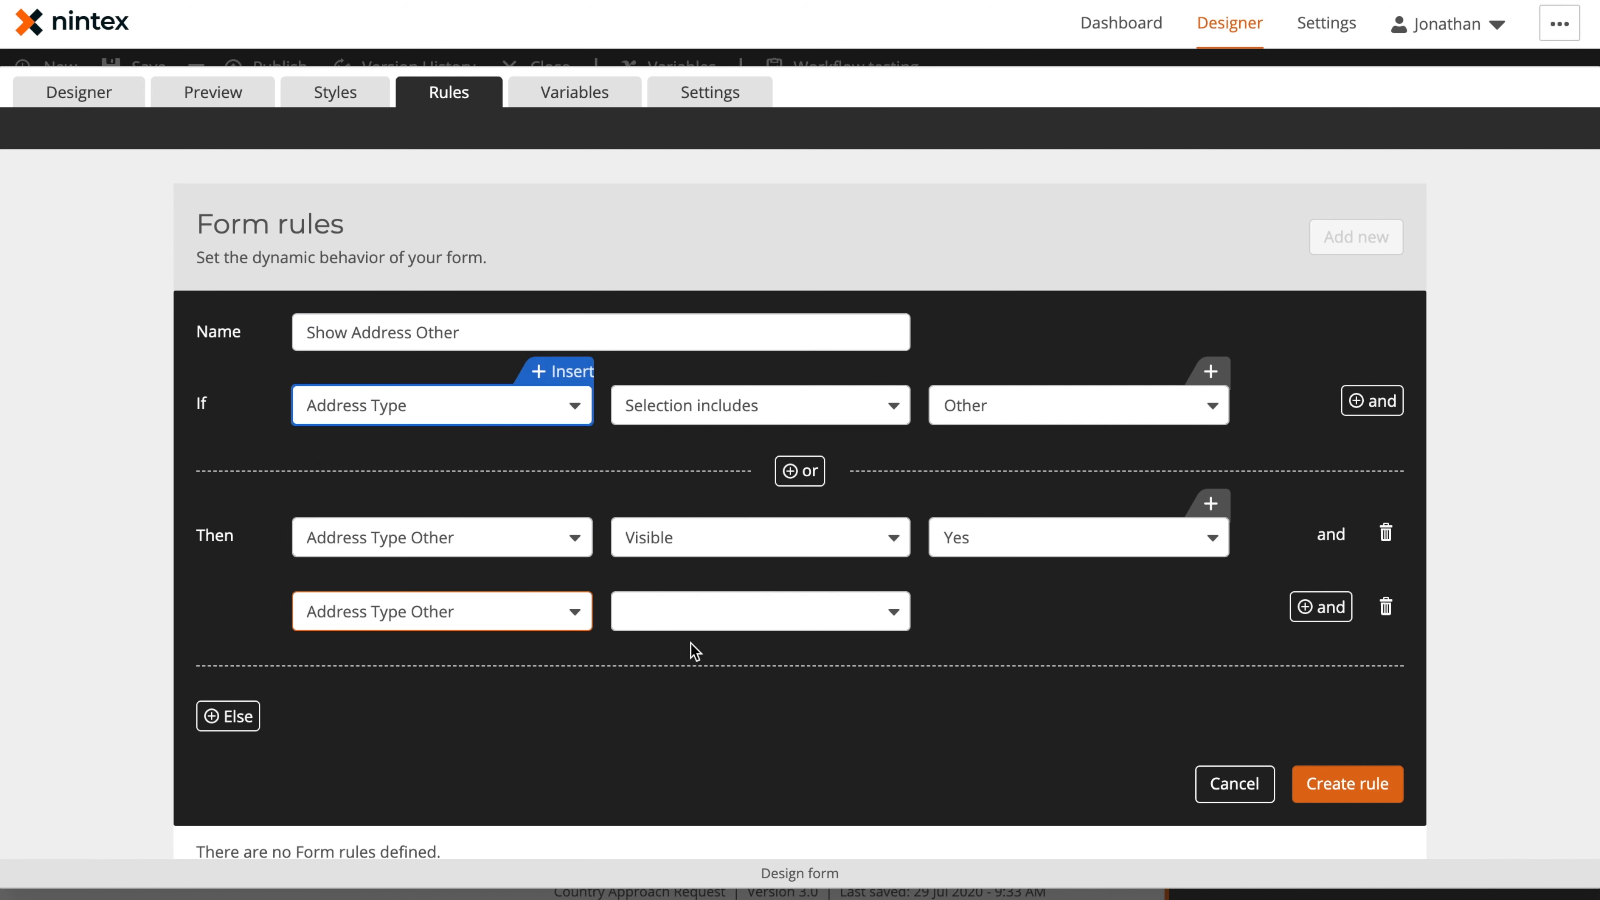
click(690, 608)
click(711, 571)
click(1011, 614)
click(1006, 652)
Add an Else branch with two actions that both target Address Type Other
click(212, 717)
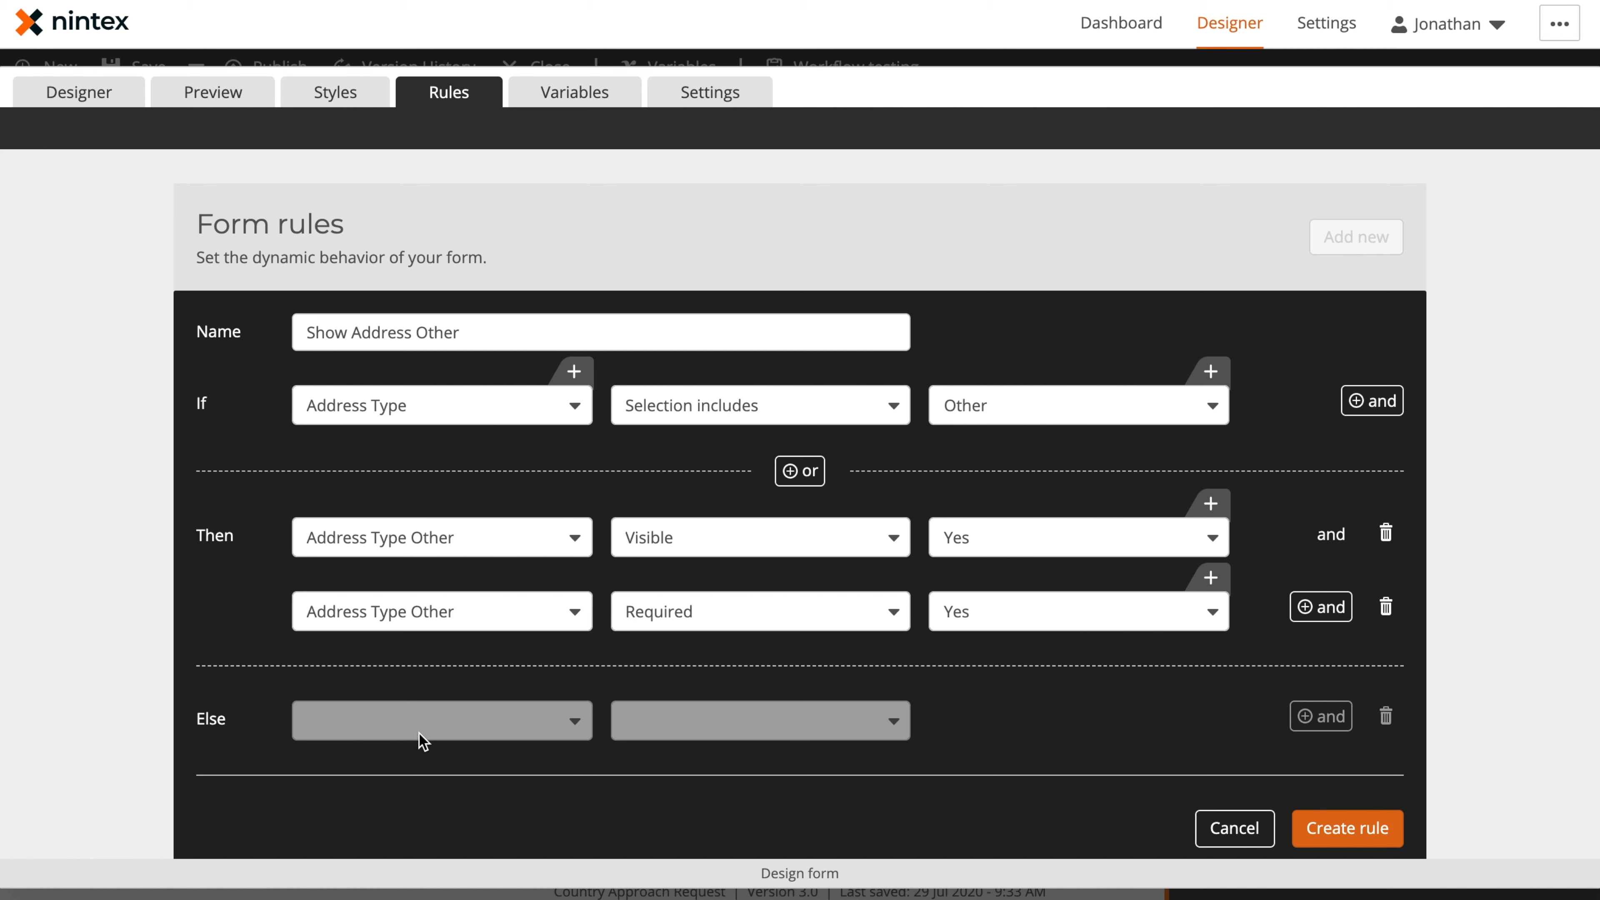
click(424, 736)
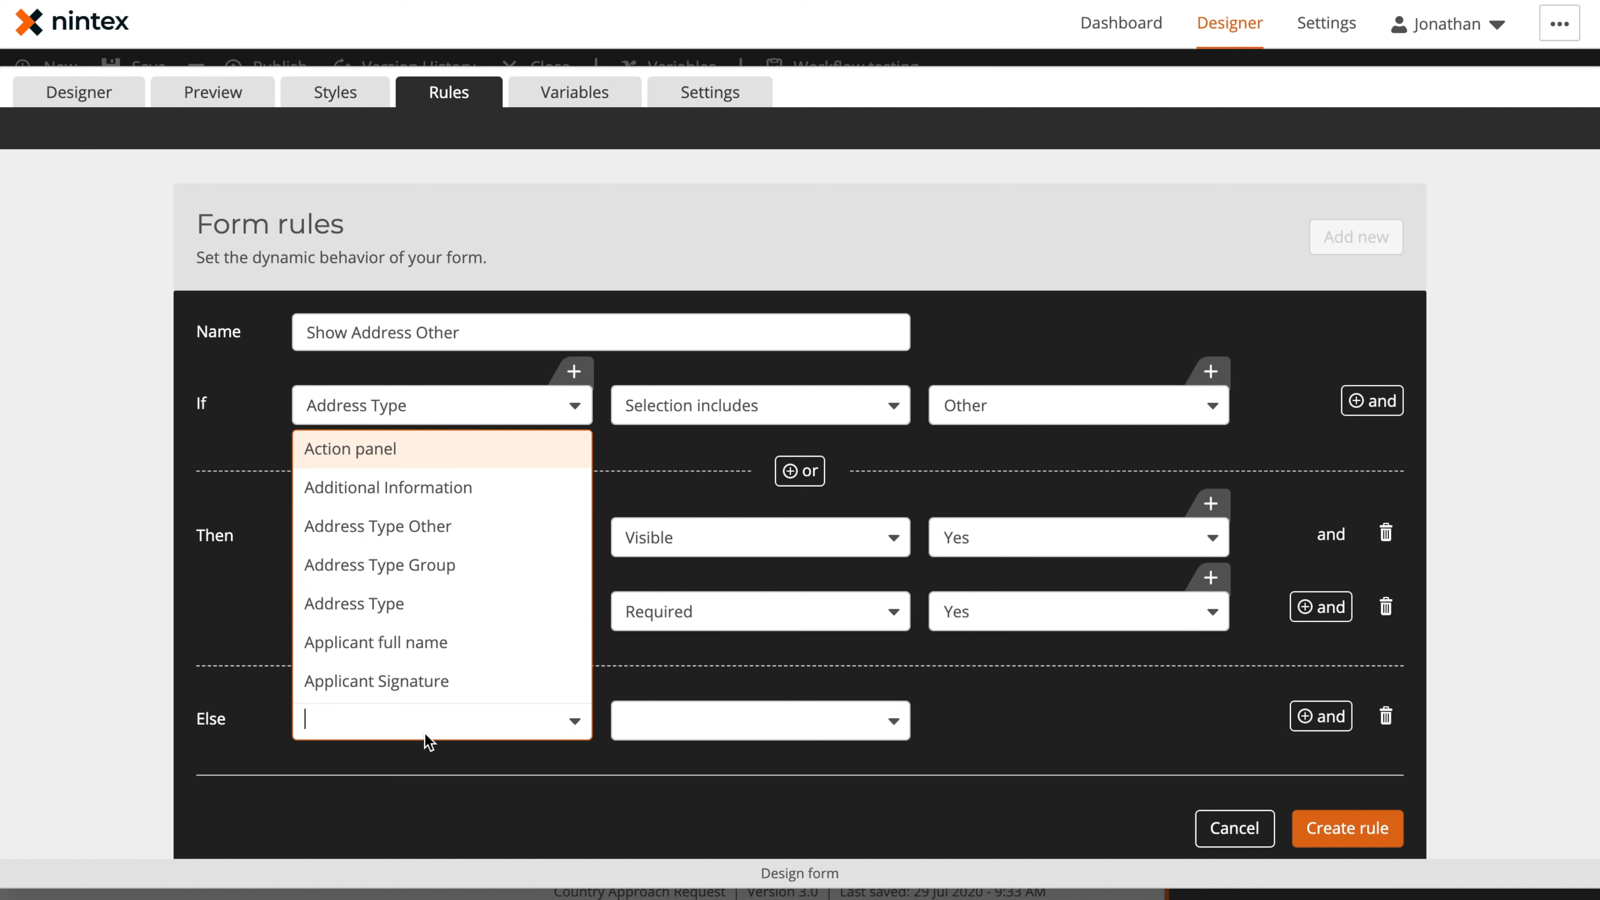
click(473, 532)
click(1317, 716)
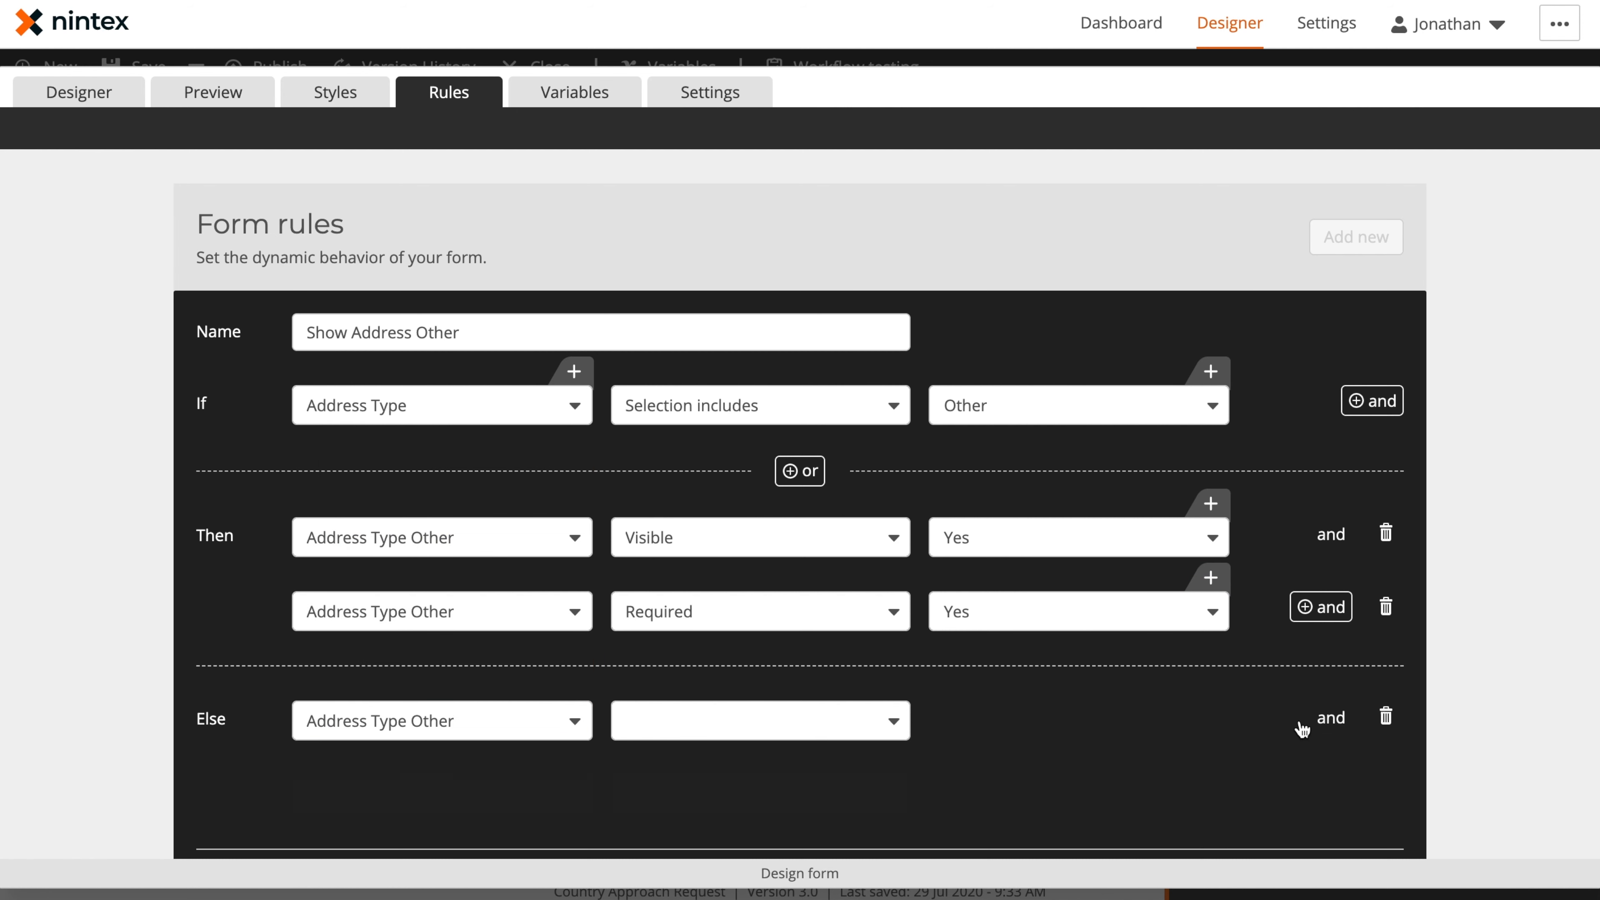
click(482, 792)
click(428, 602)
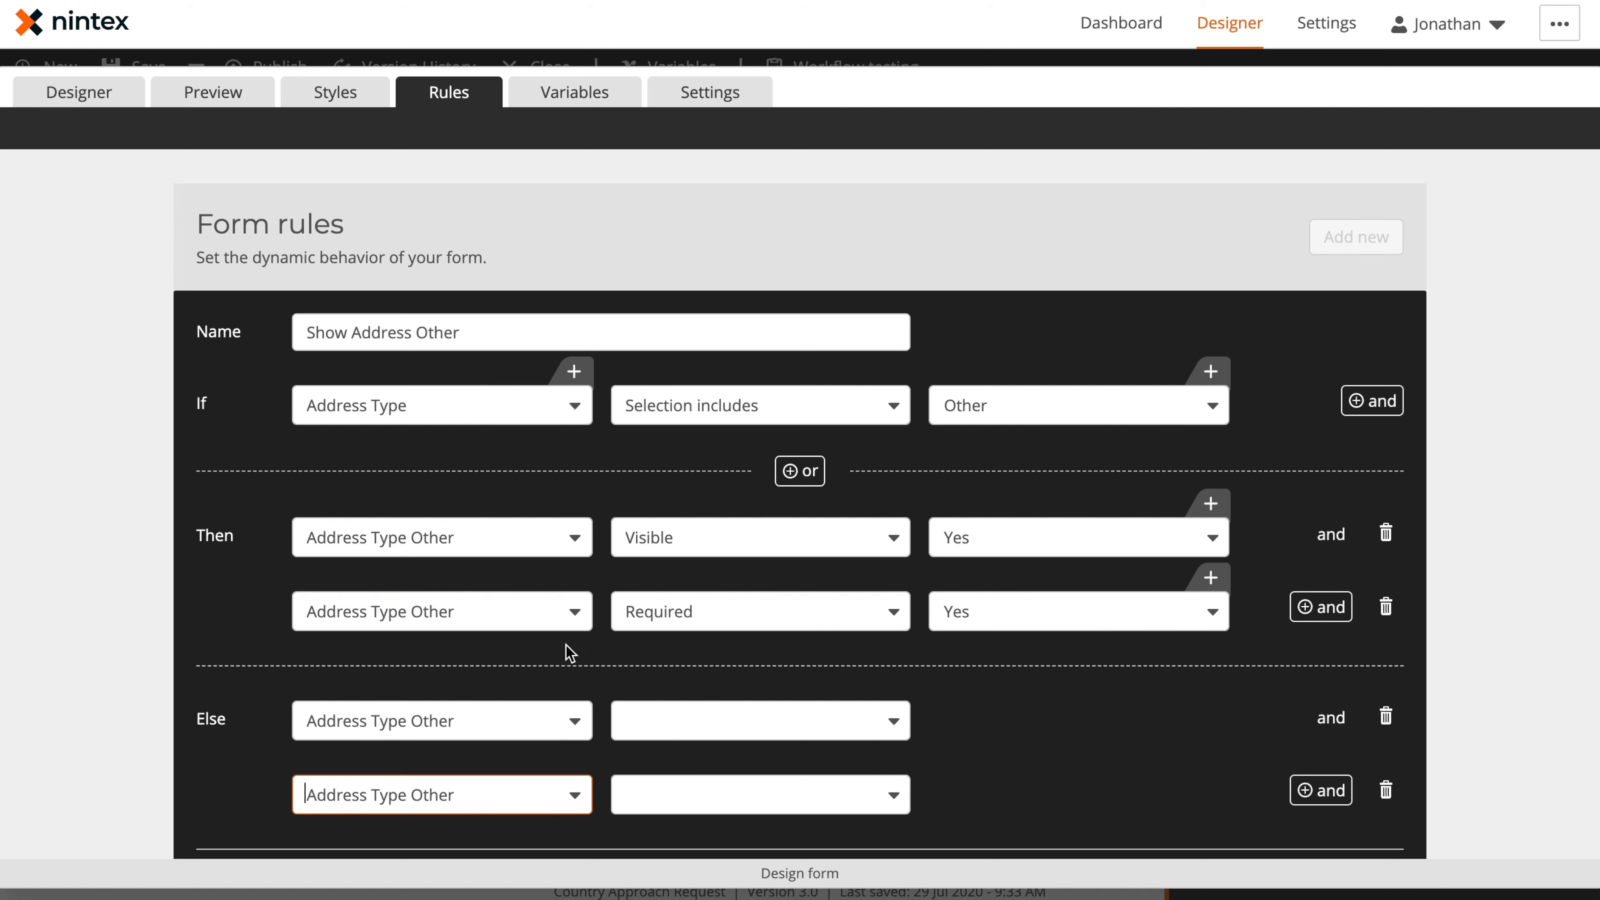
Set the Else actions to Visible: No and Required: No, and create the Show Address Other rule
click(709, 737)
scroll(718, 654, down, 2)
click(715, 679)
click(715, 801)
click(797, 725)
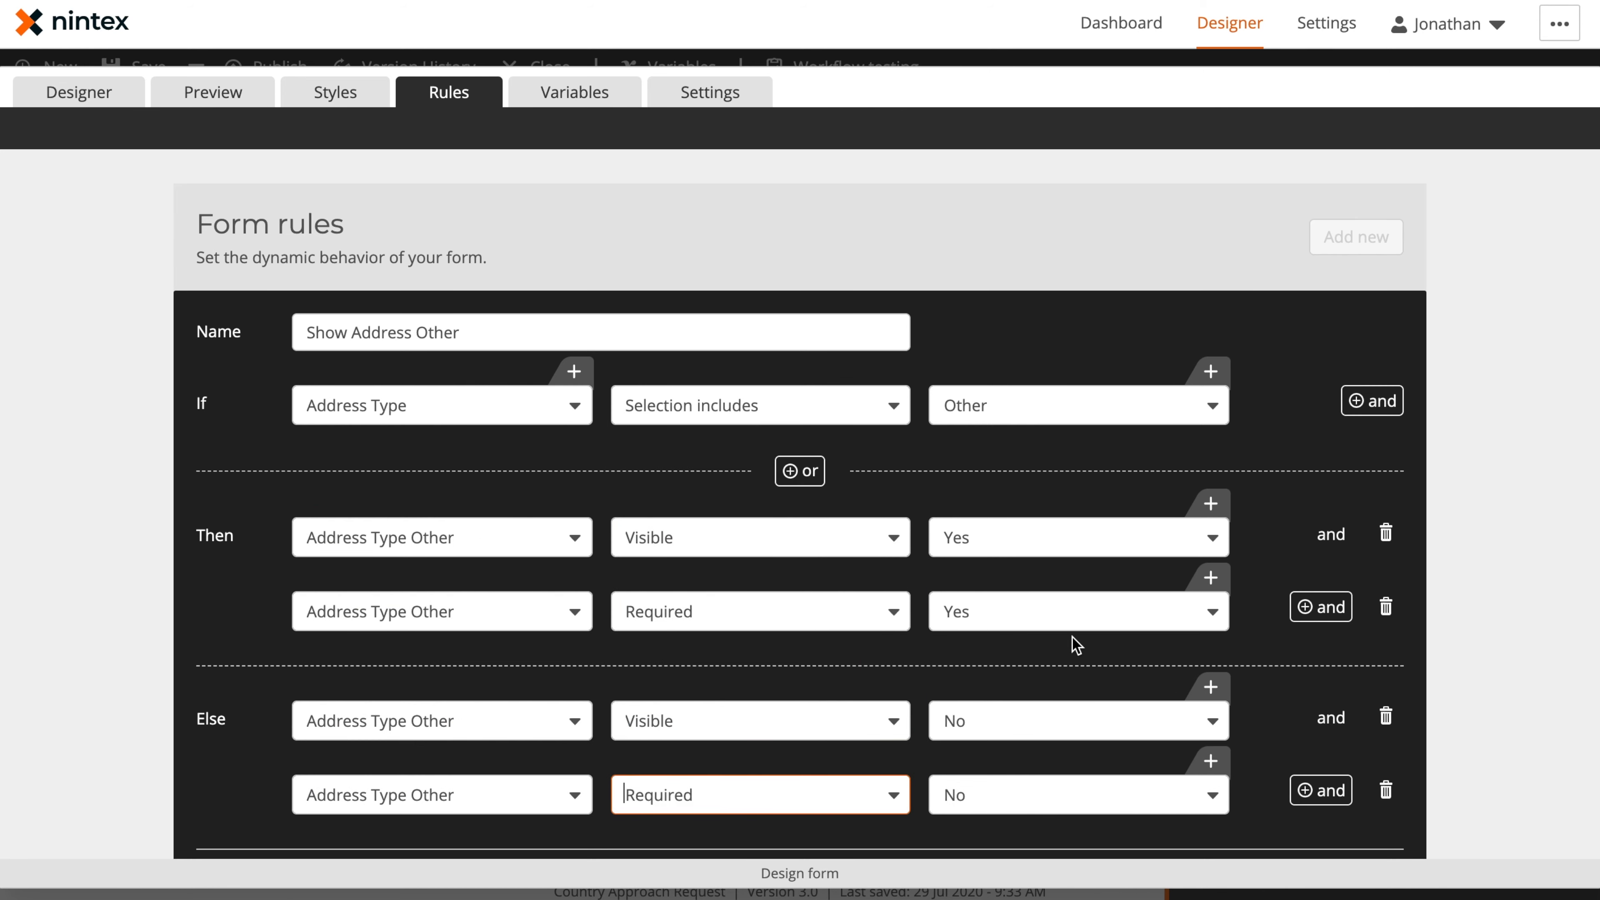
scroll(1097, 643, down, 4)
scroll(642, 250, up, 2)
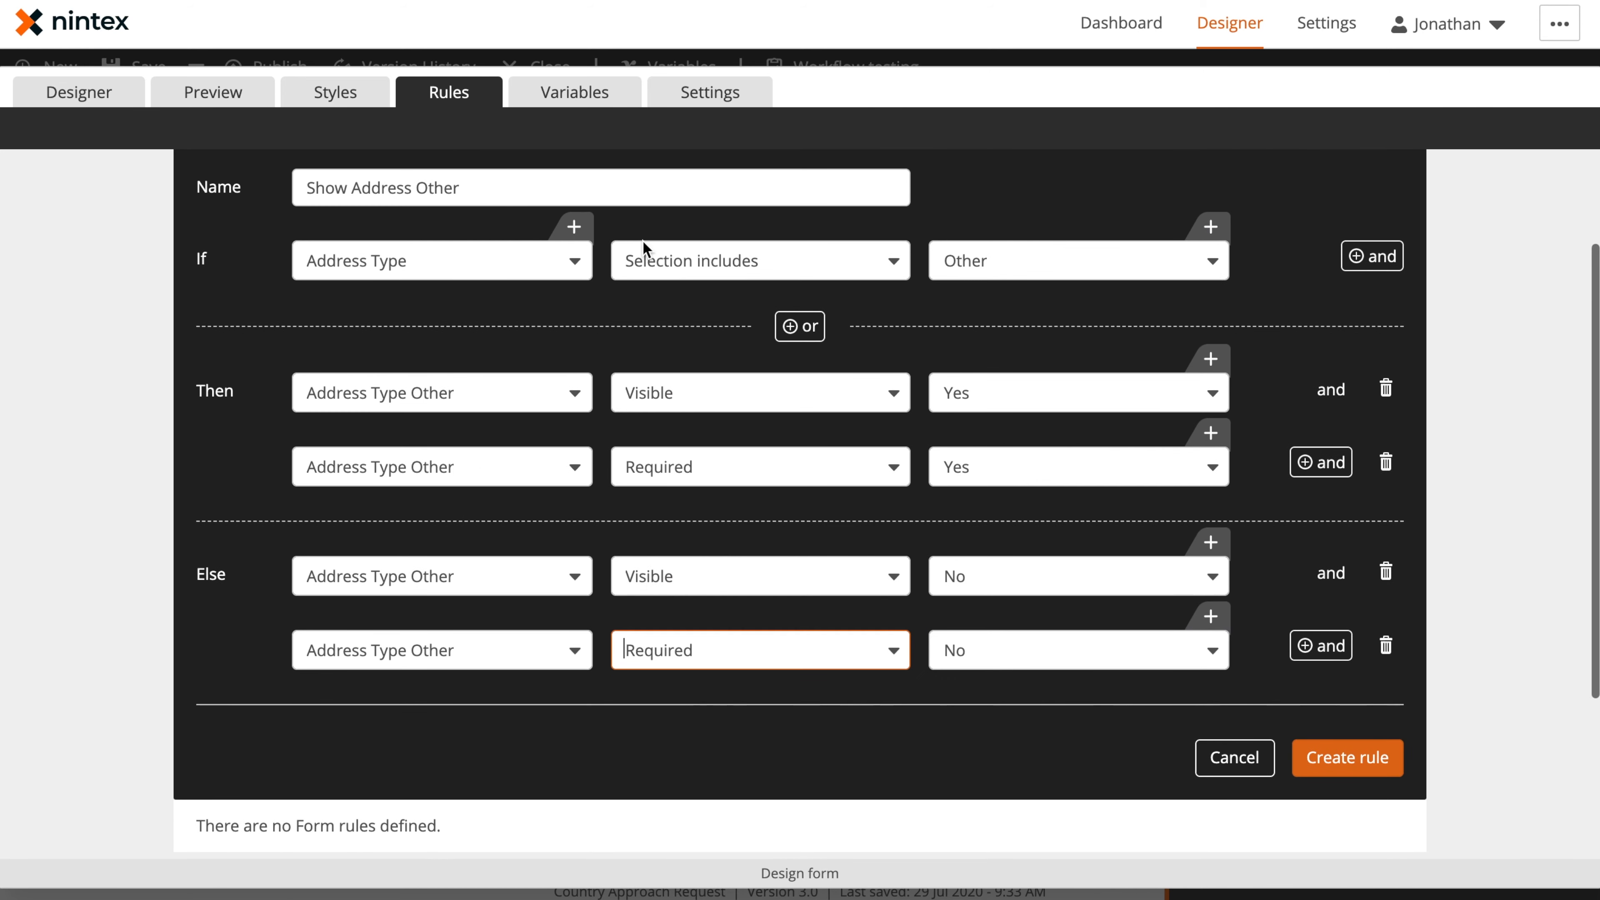
click(1364, 768)
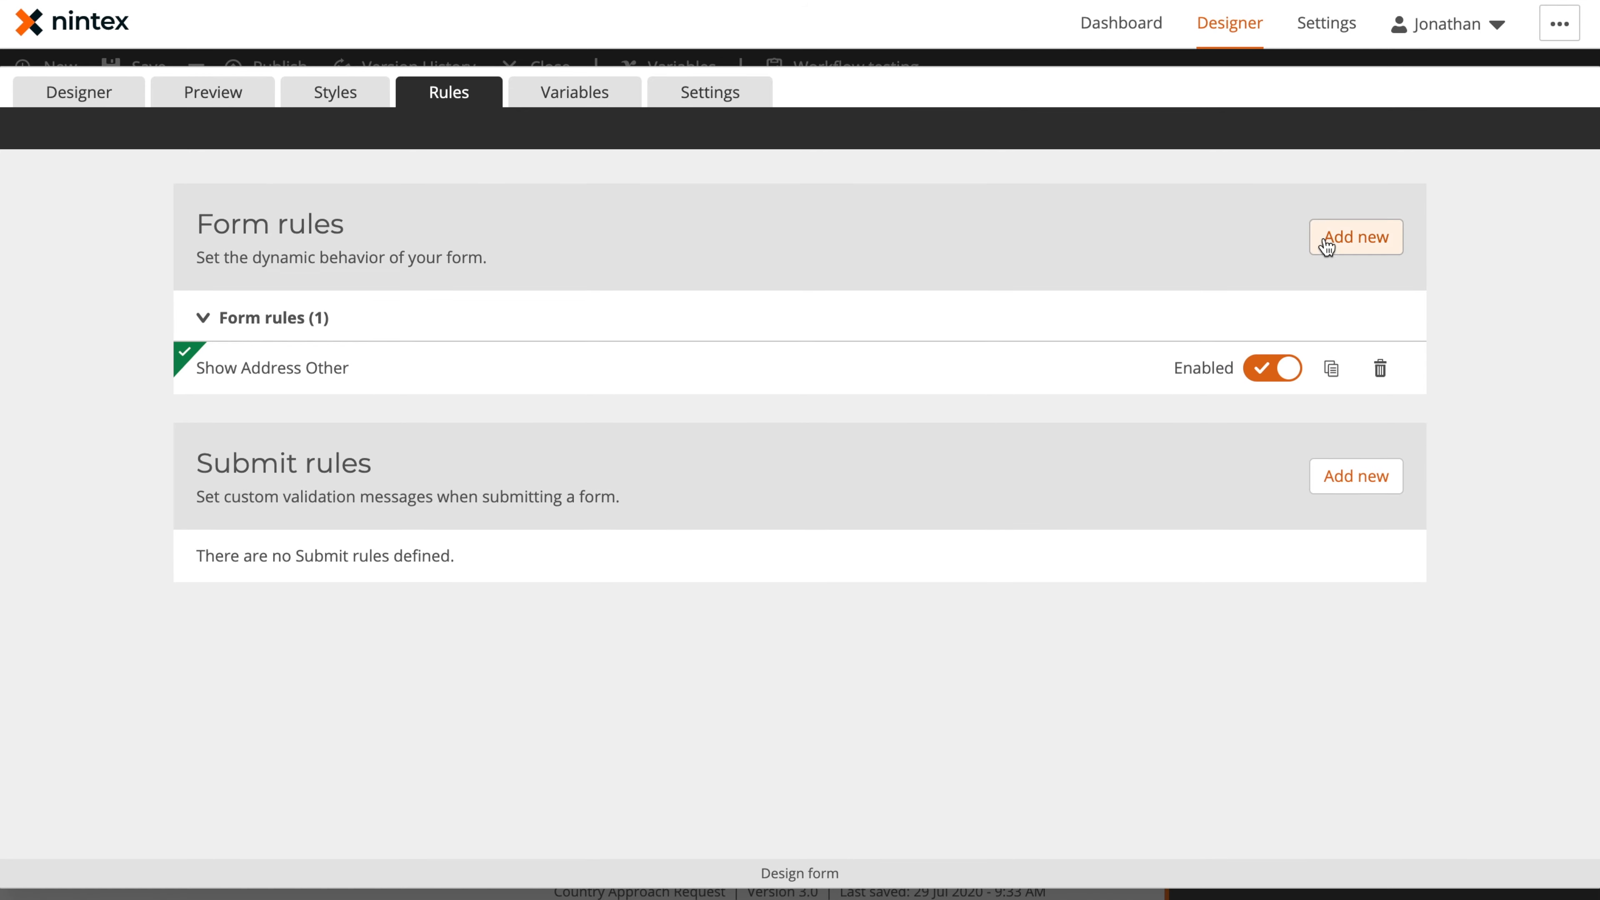
Add a form rule named Show Approach Other with the condition Approach Type, Selection includes, Other
click(1318, 246)
click(510, 341)
text(Show Approach Other)
click(479, 408)
click(1014, 412)
click(982, 676)
Add two Then actions that set Approach Type Other to Required: Yes and Visible: Yes
scroll(882, 567, down, 3)
click(469, 361)
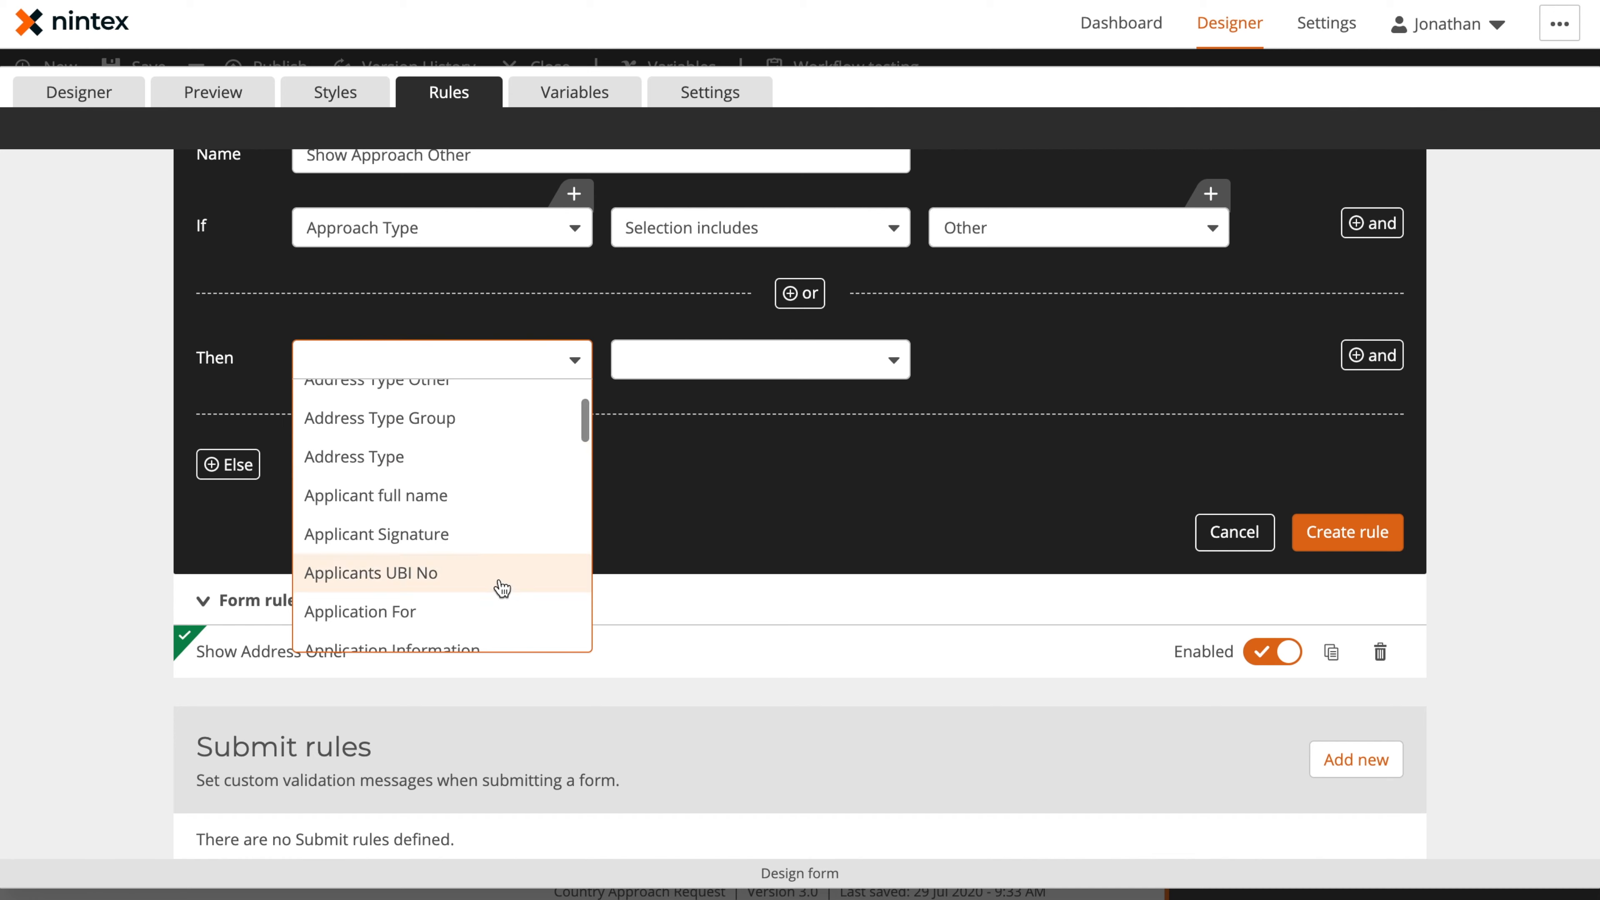
click(719, 625)
click(1372, 355)
click(404, 435)
scroll(489, 649, down, 3)
click(490, 649)
click(1033, 404)
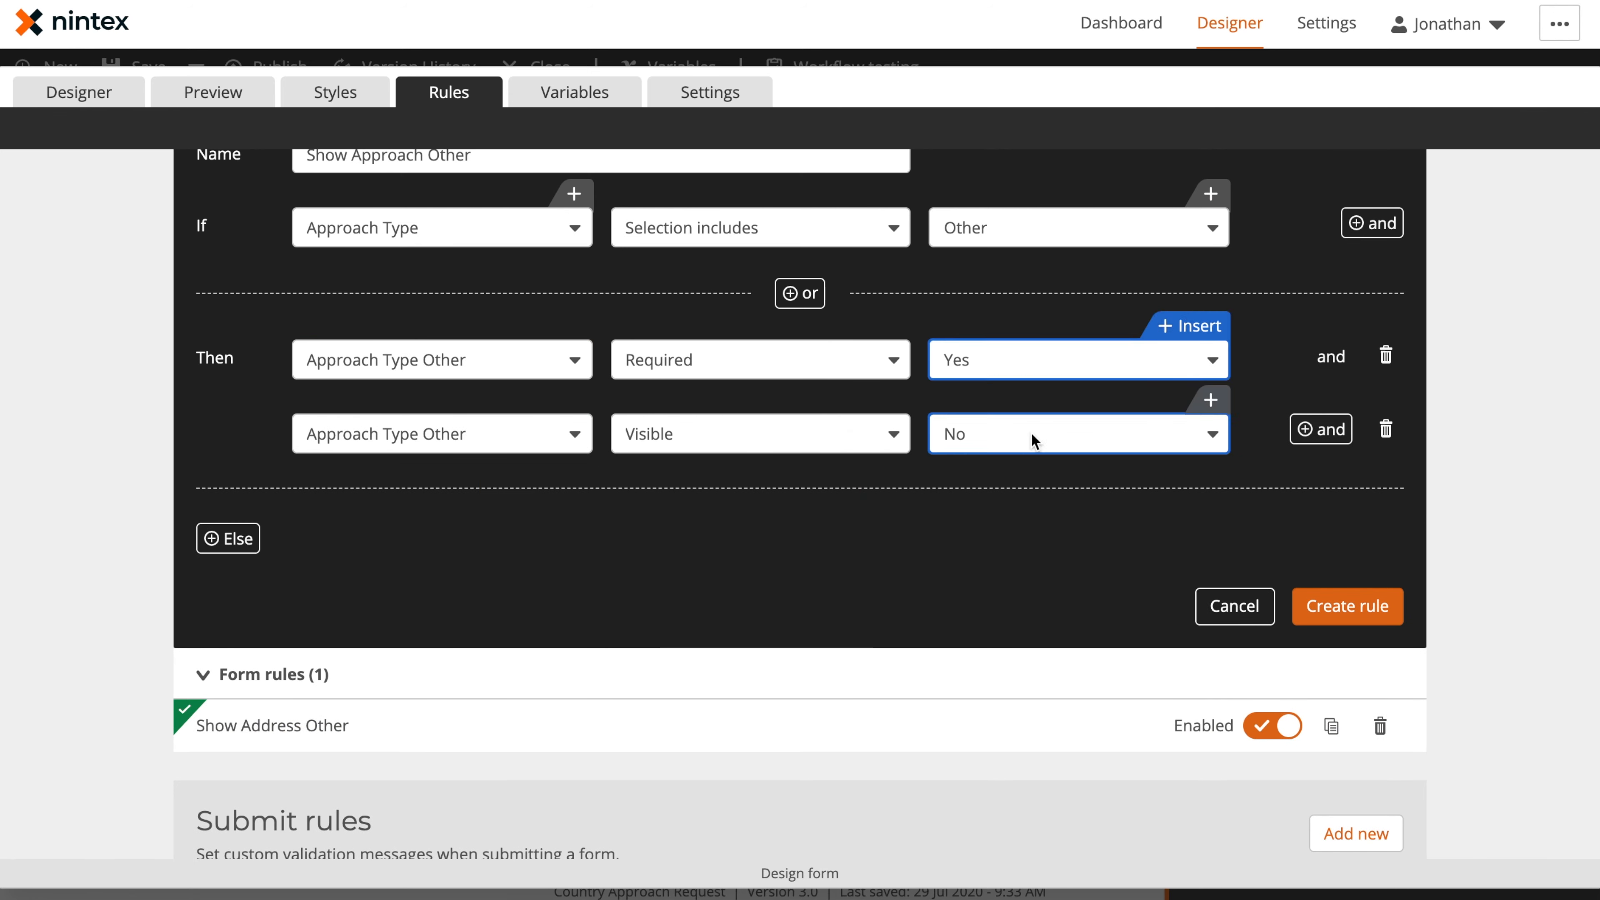
Add an Else branch with two actions that both target Approach Type Other
click(228, 538)
click(441, 542)
scroll(463, 640, down, 3)
click(403, 794)
click(1321, 539)
click(441, 616)
click(441, 547)
Set the Else actions to Required: No and Visible: No, and create the Show Approach Other rule
click(756, 542)
click(755, 616)
click(743, 571)
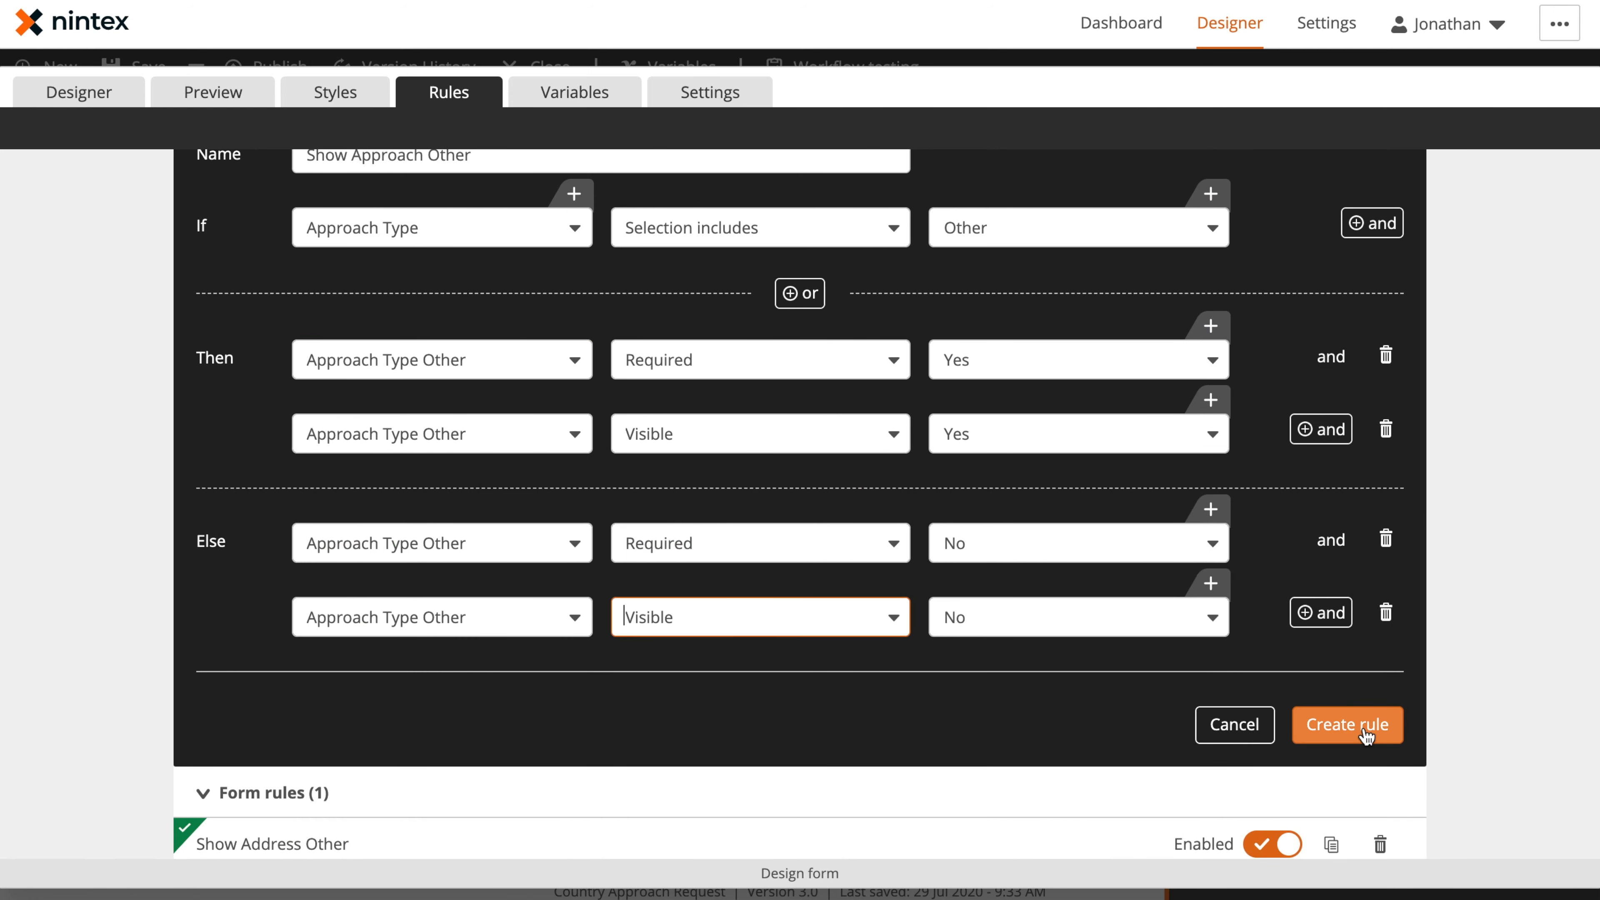
click(1361, 734)
Preview the form and test the Address Type rule by selecting several options including Other, and clearing Other again
click(218, 96)
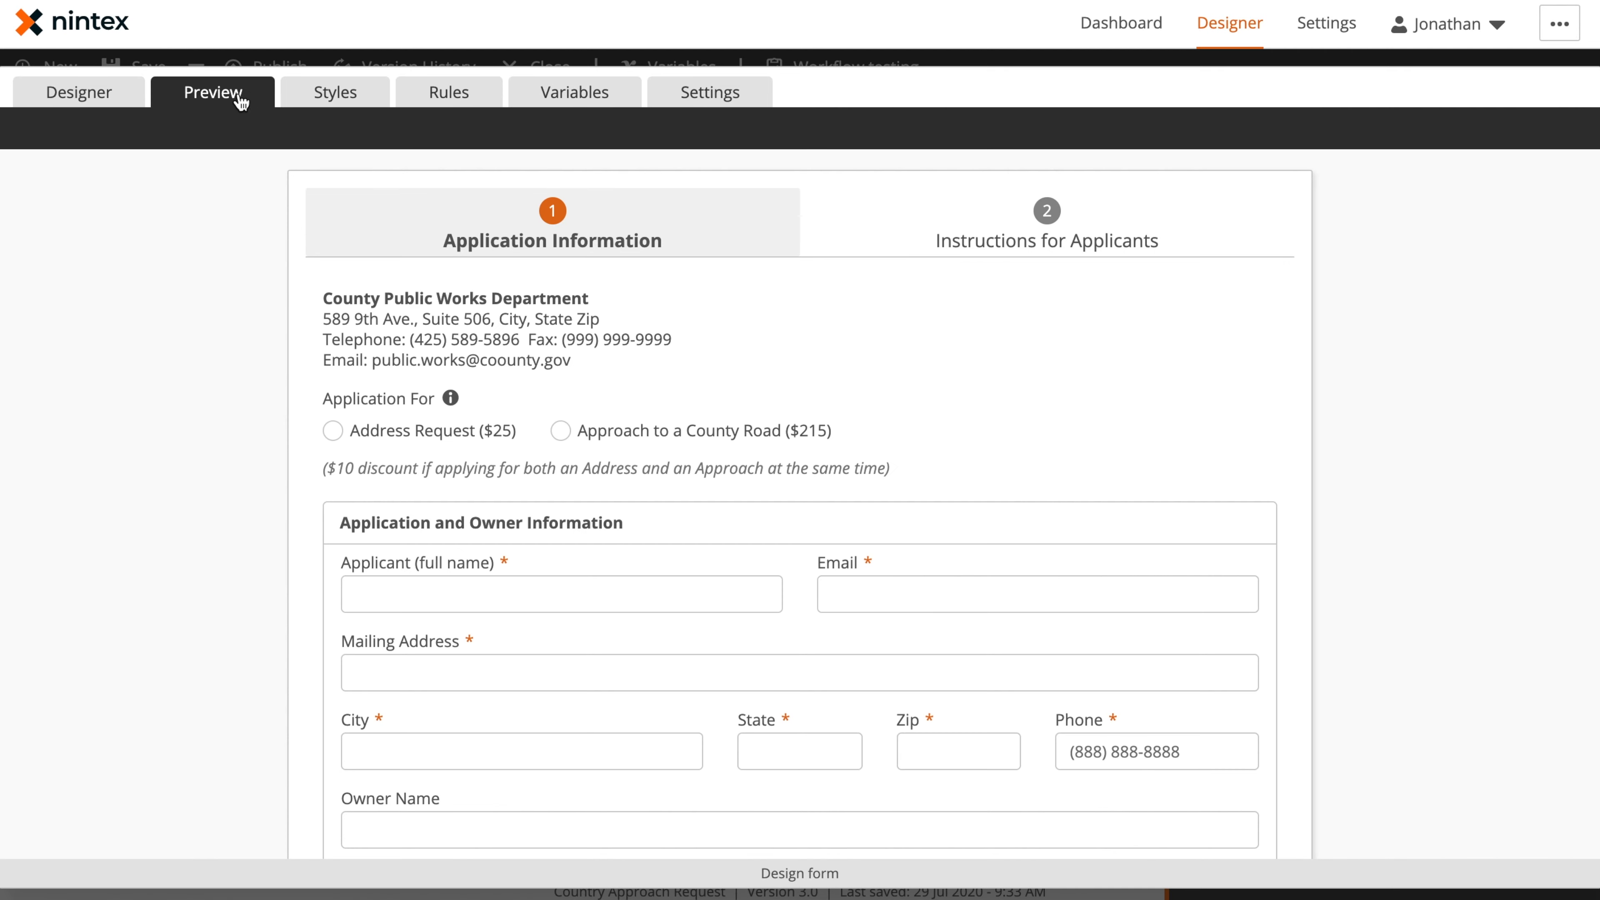
scroll(562, 492, down, 20)
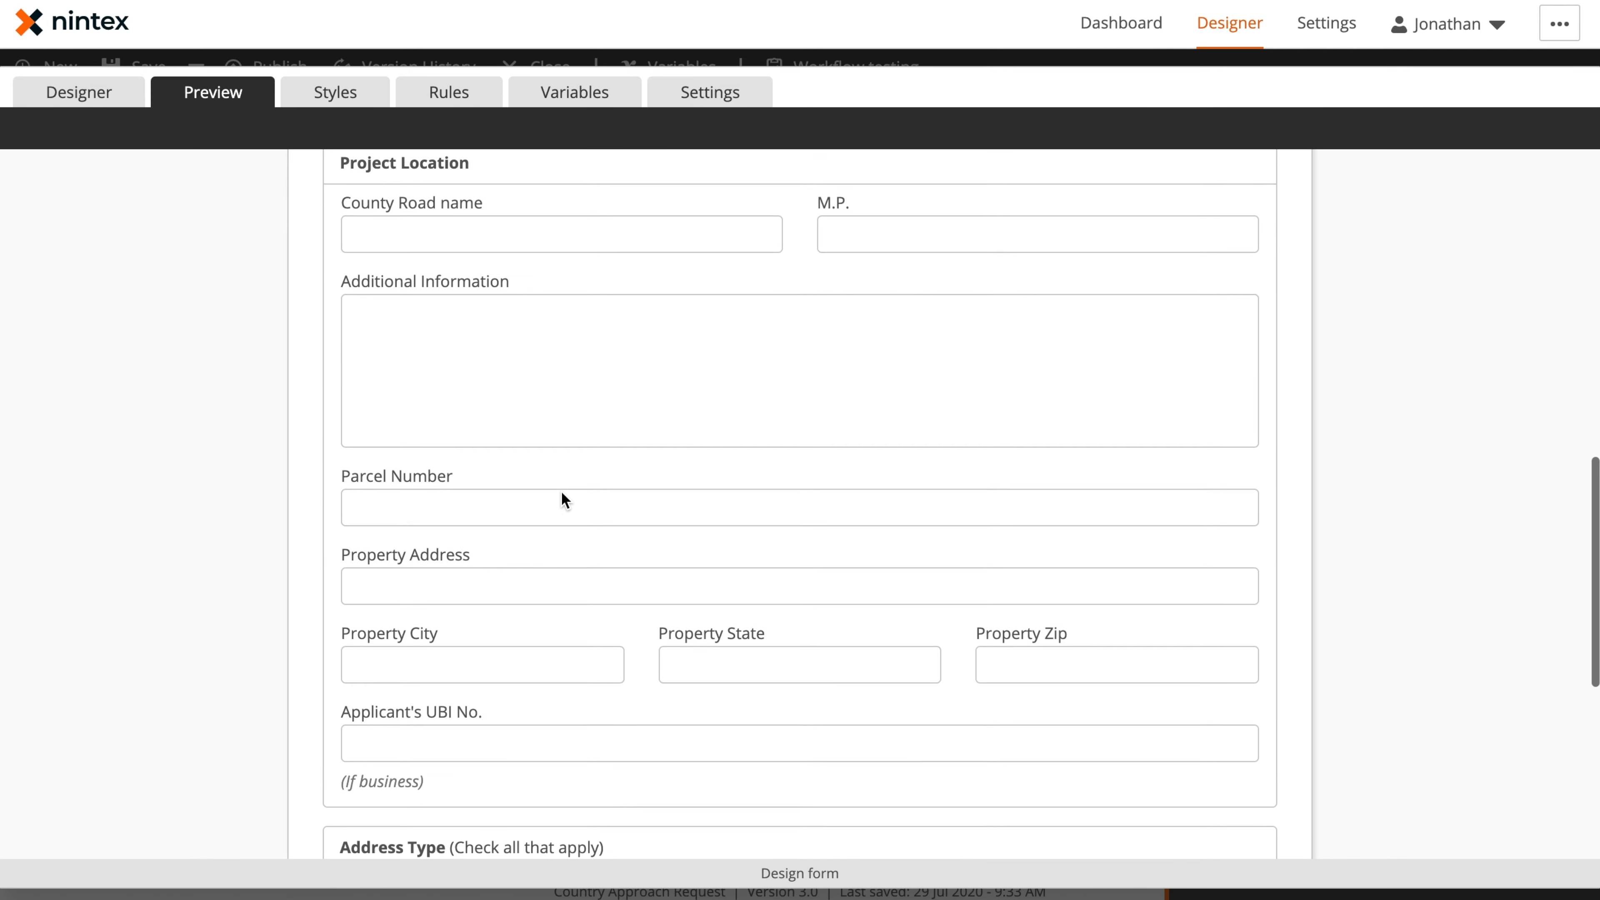
scroll(561, 490, down, 3)
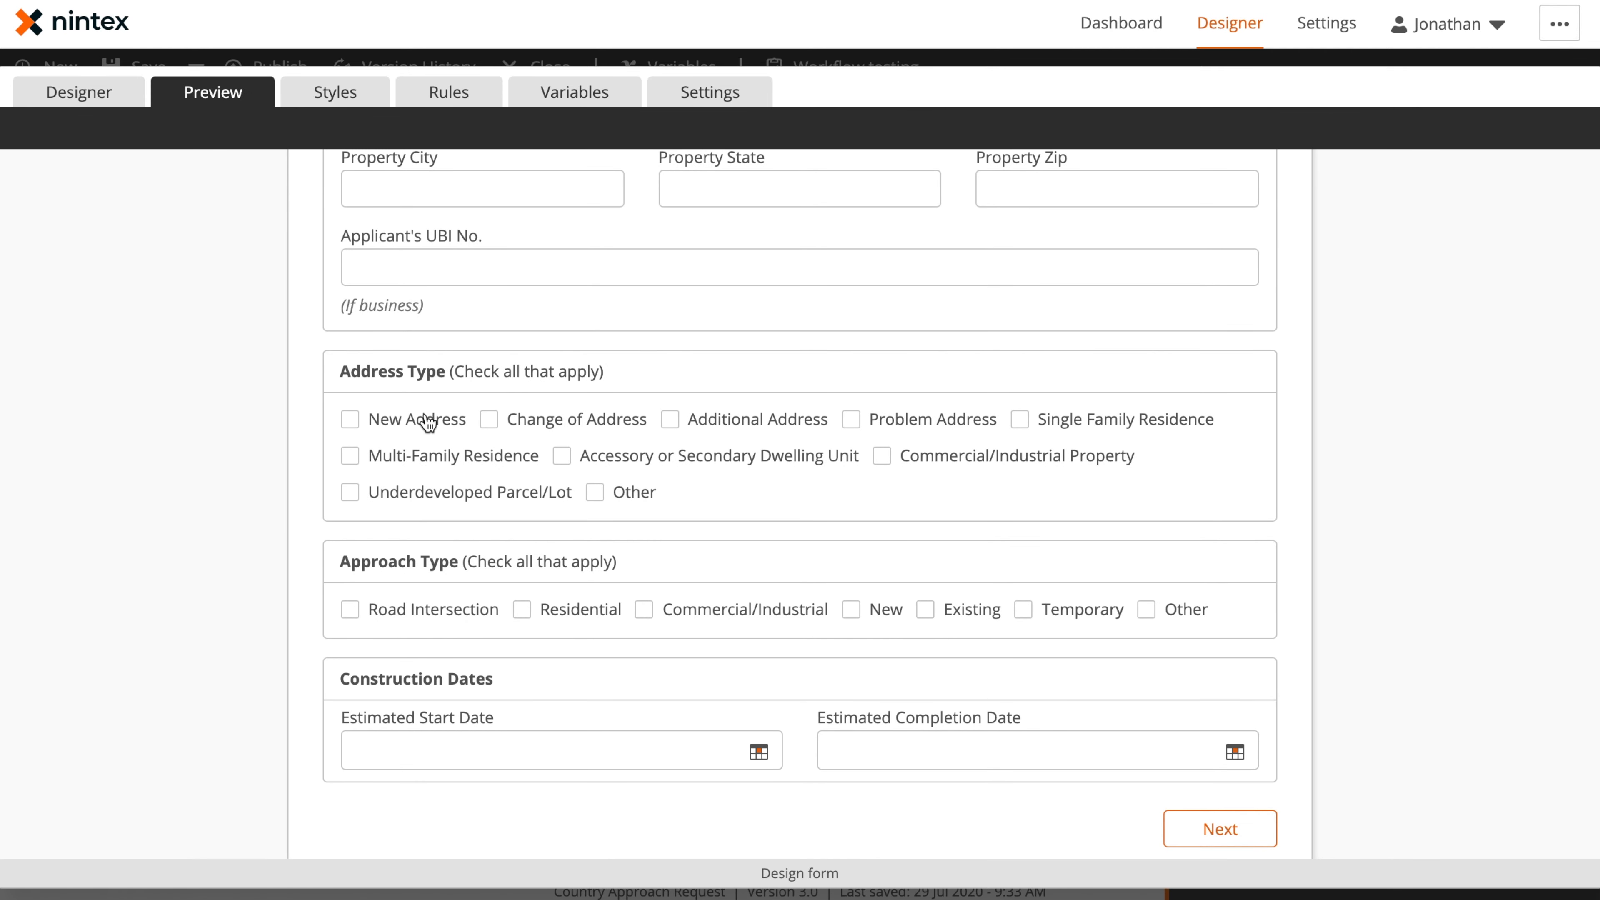
click(640, 498)
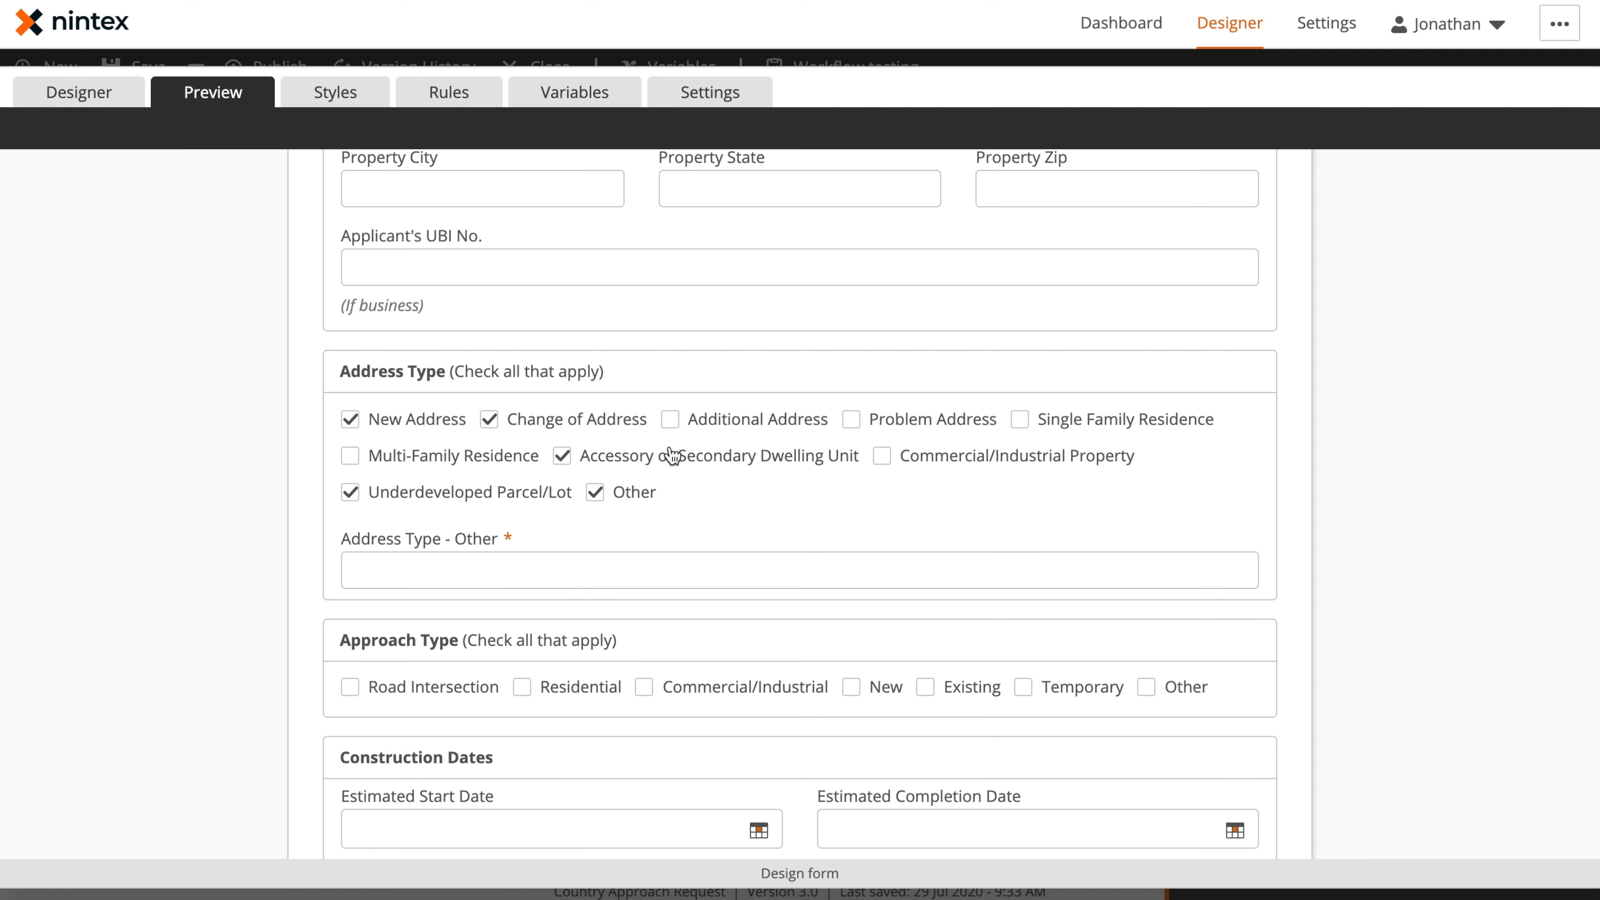
click(595, 494)
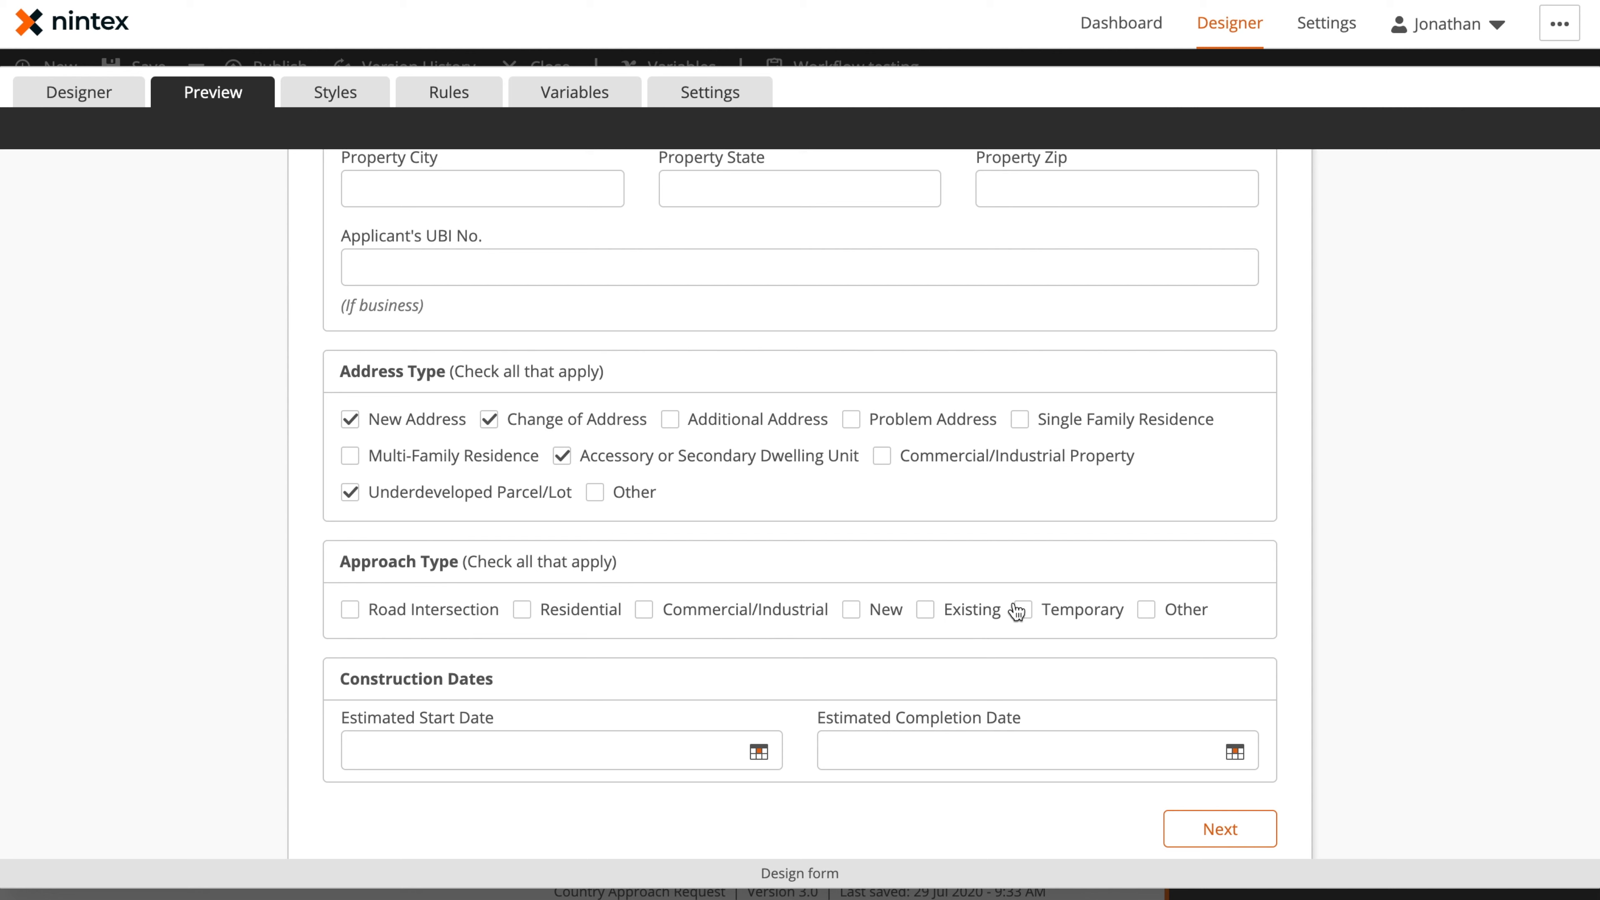
Test the Approach Type rule in the preview by selecting Other and Temporary, and clearing Other again
click(1189, 622)
click(1078, 611)
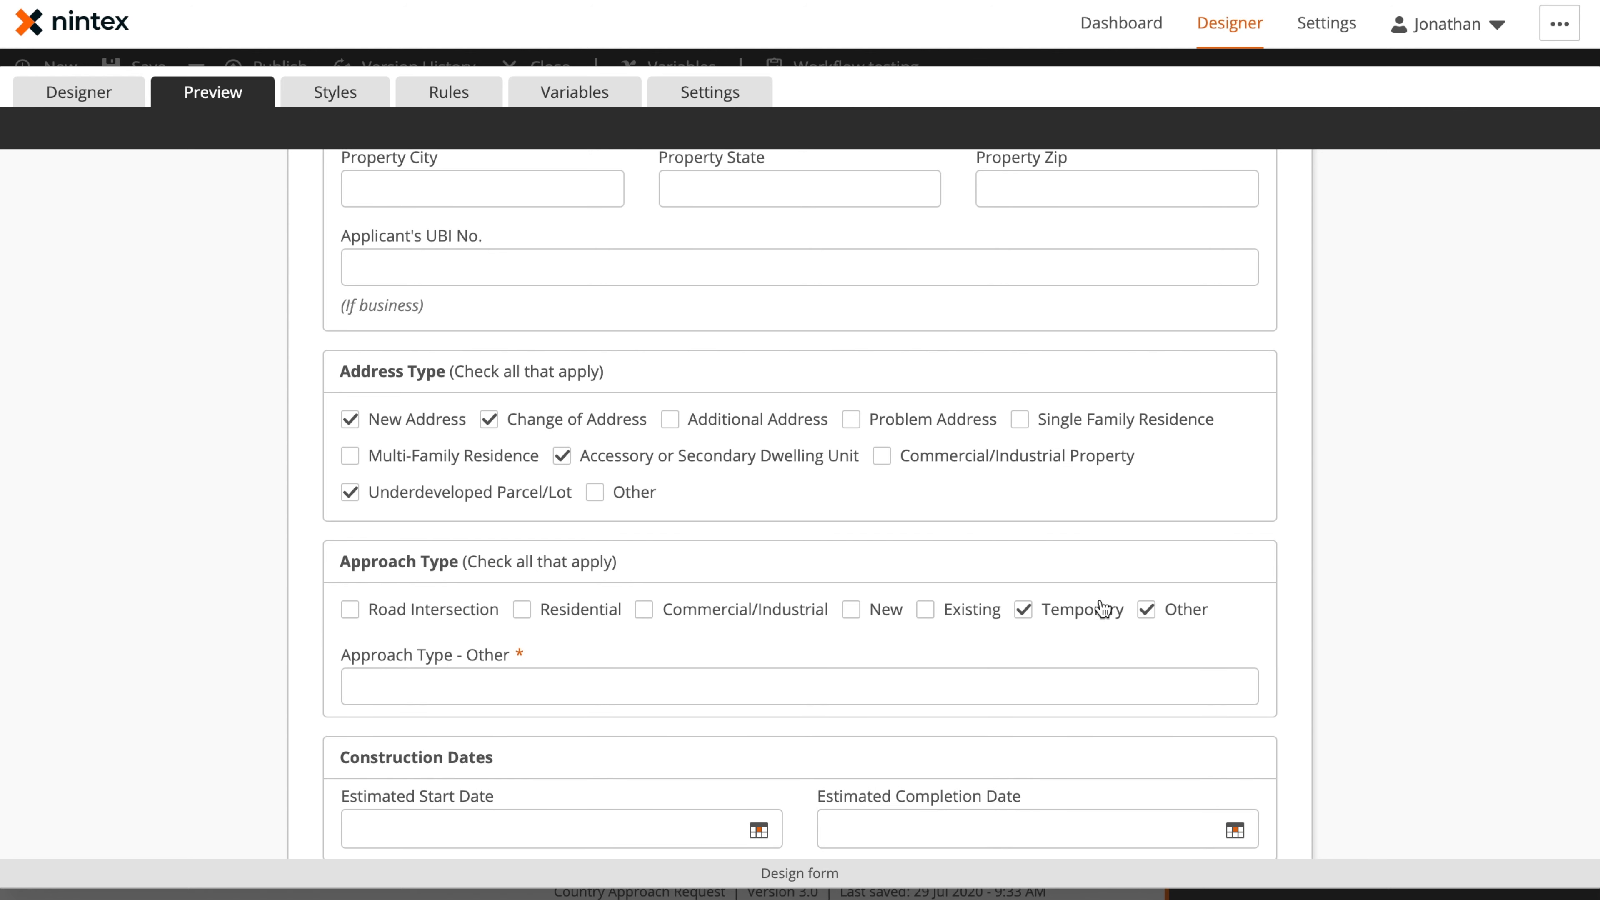
click(1181, 614)
scroll(763, 552, up, 15)
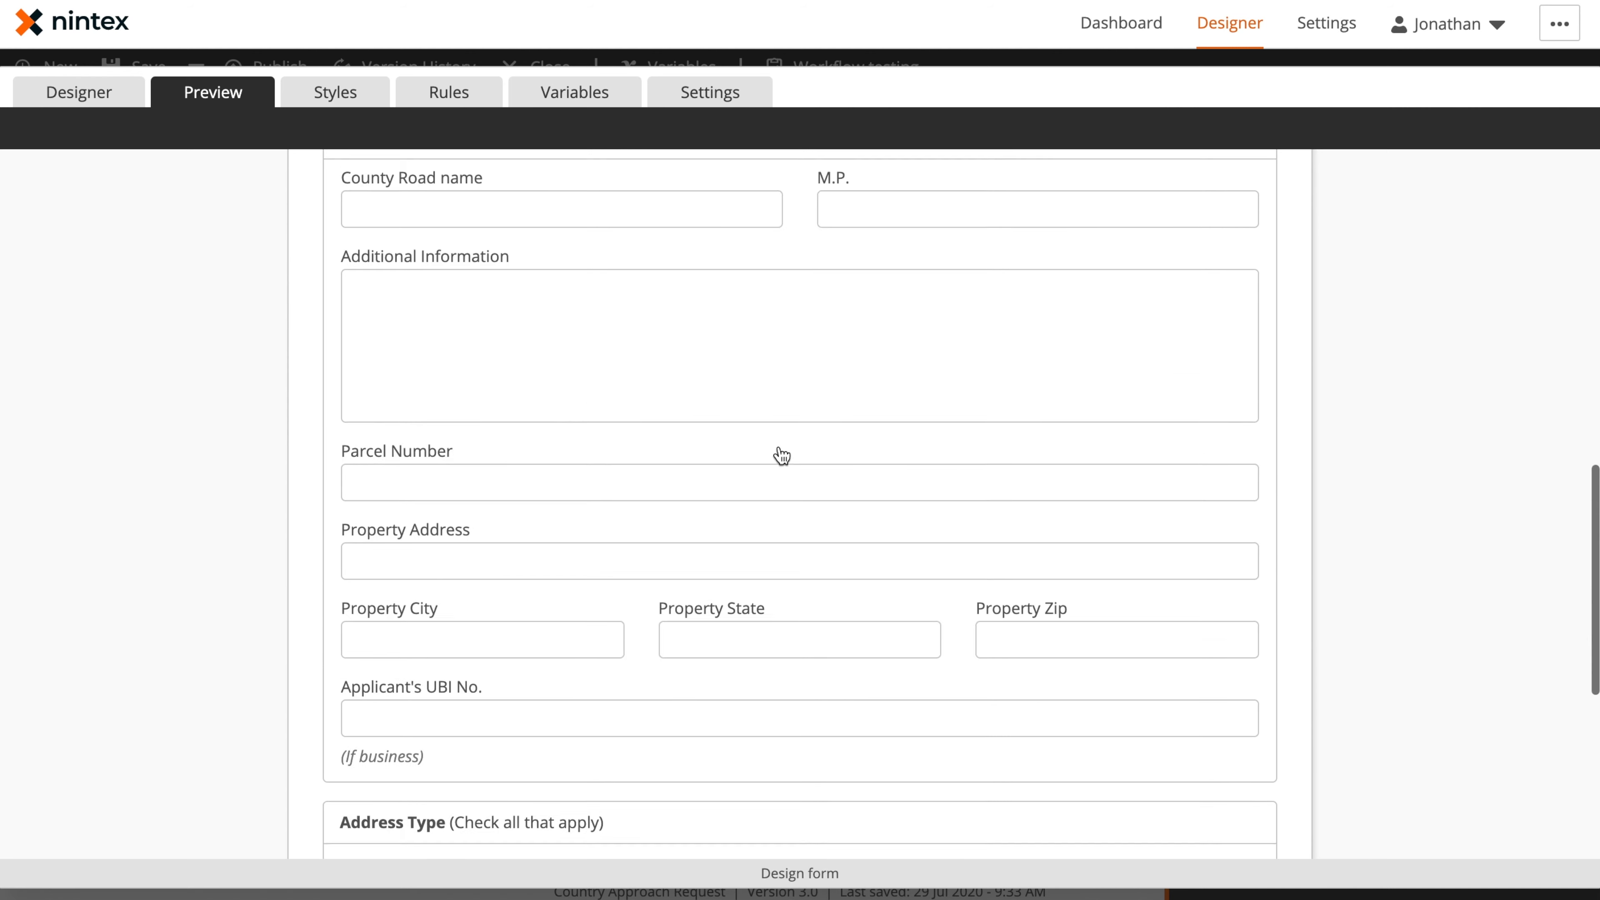
Set both the Estimated Start Date and Estimated Completion Date controls to Required: Yes in the form design
click(79, 101)
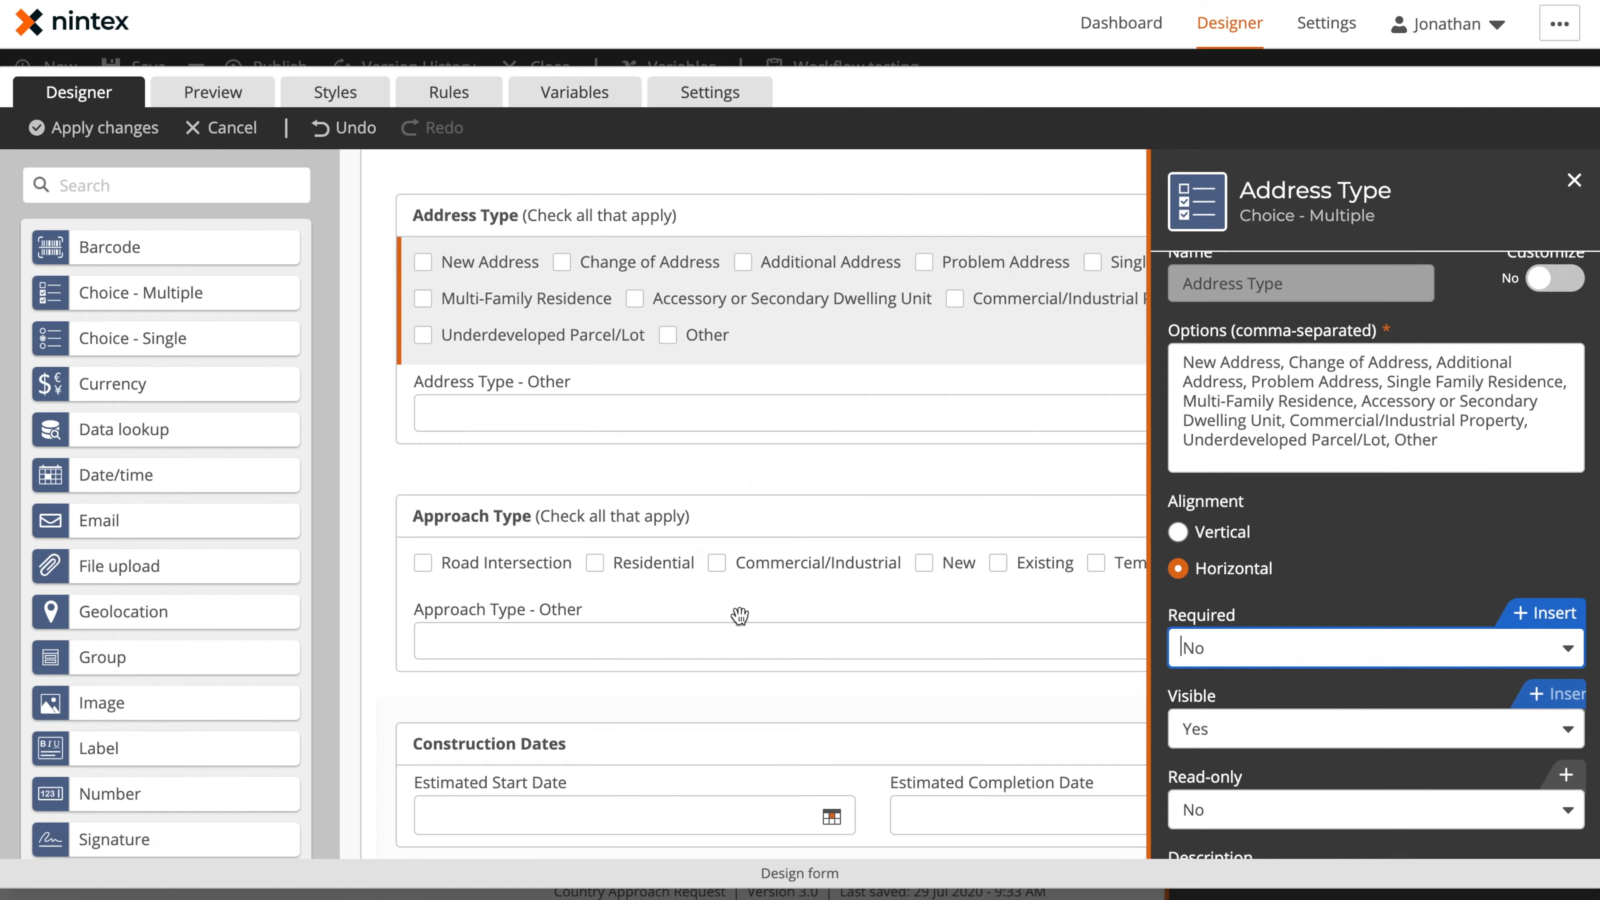
click(691, 701)
click(1238, 538)
click(1233, 593)
click(1021, 689)
click(1256, 545)
click(1244, 580)
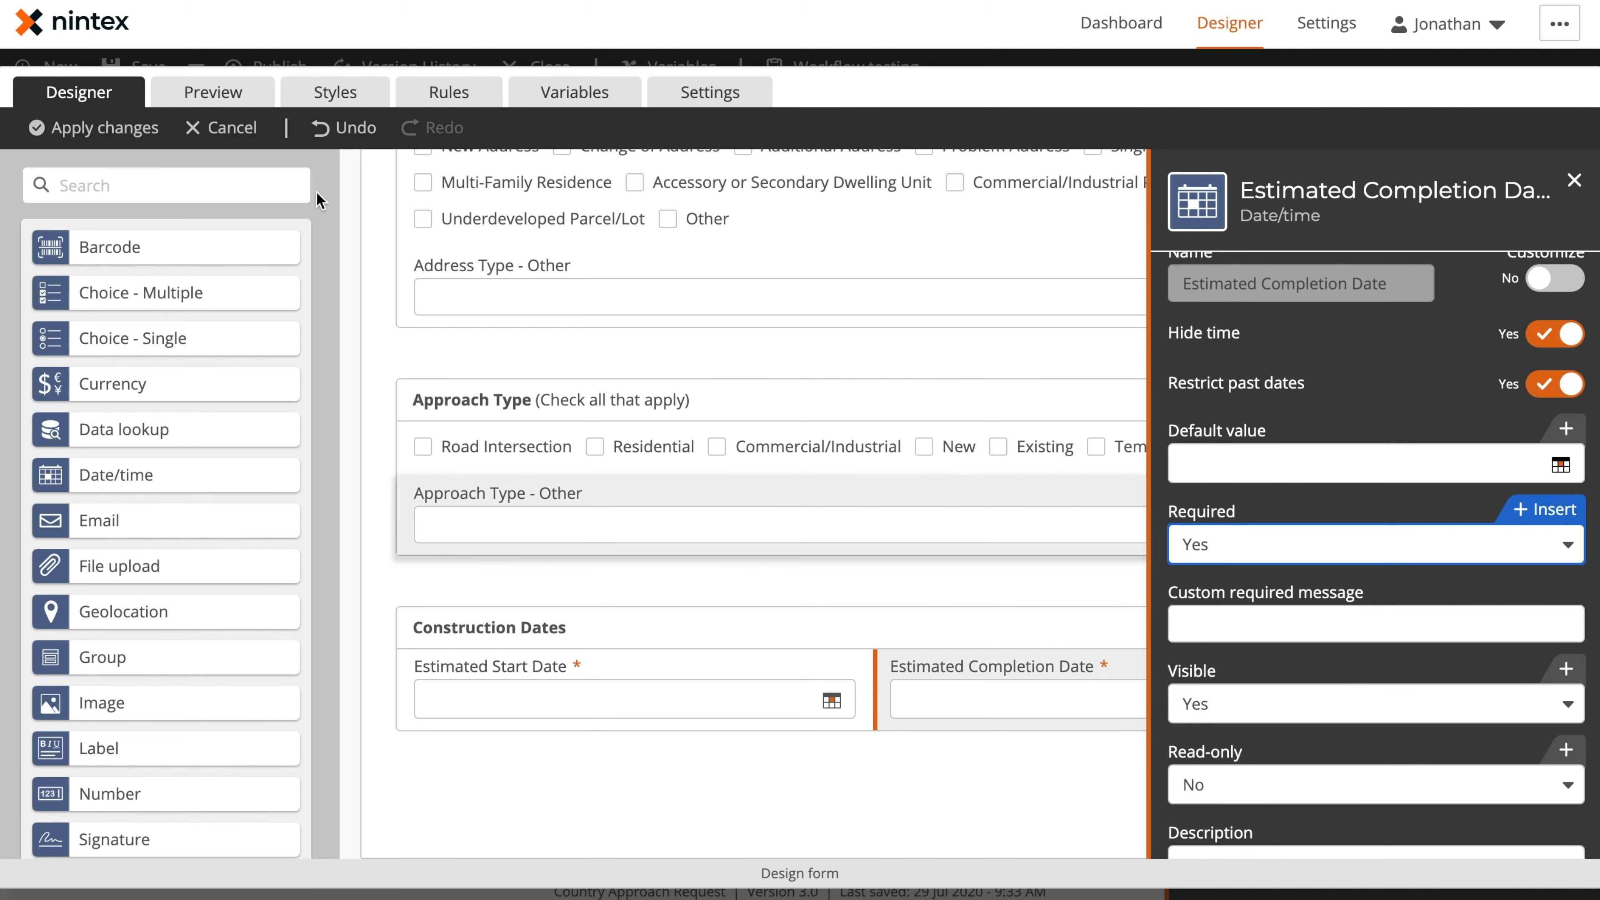
Review the settings of the Construction Dates group and the Estimated Start Date control
click(1573, 180)
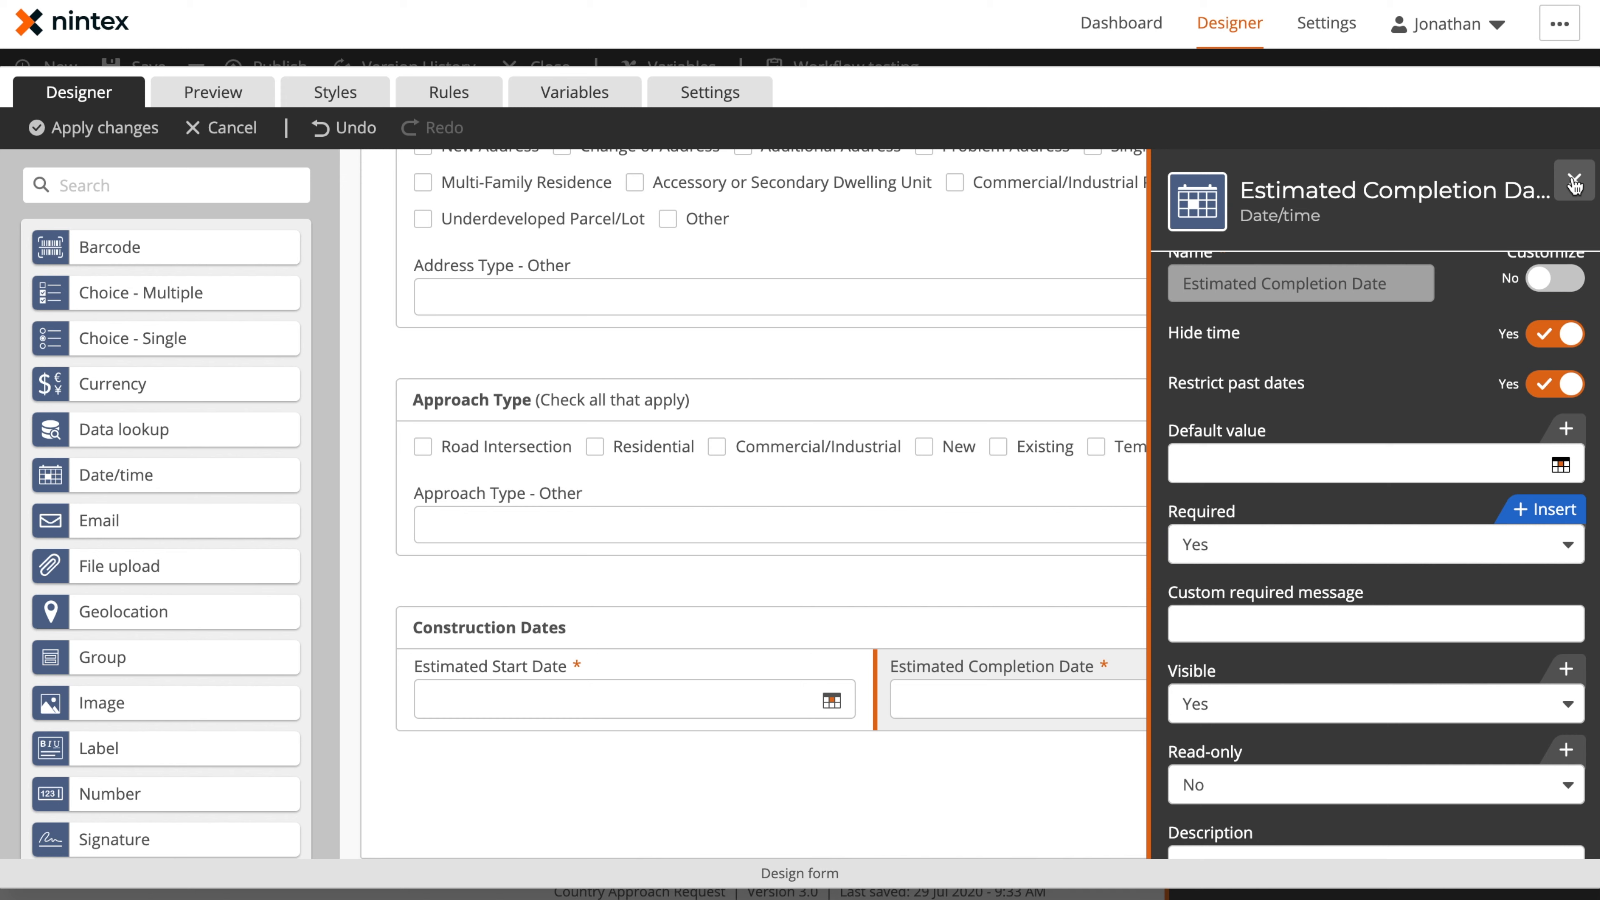
click(730, 618)
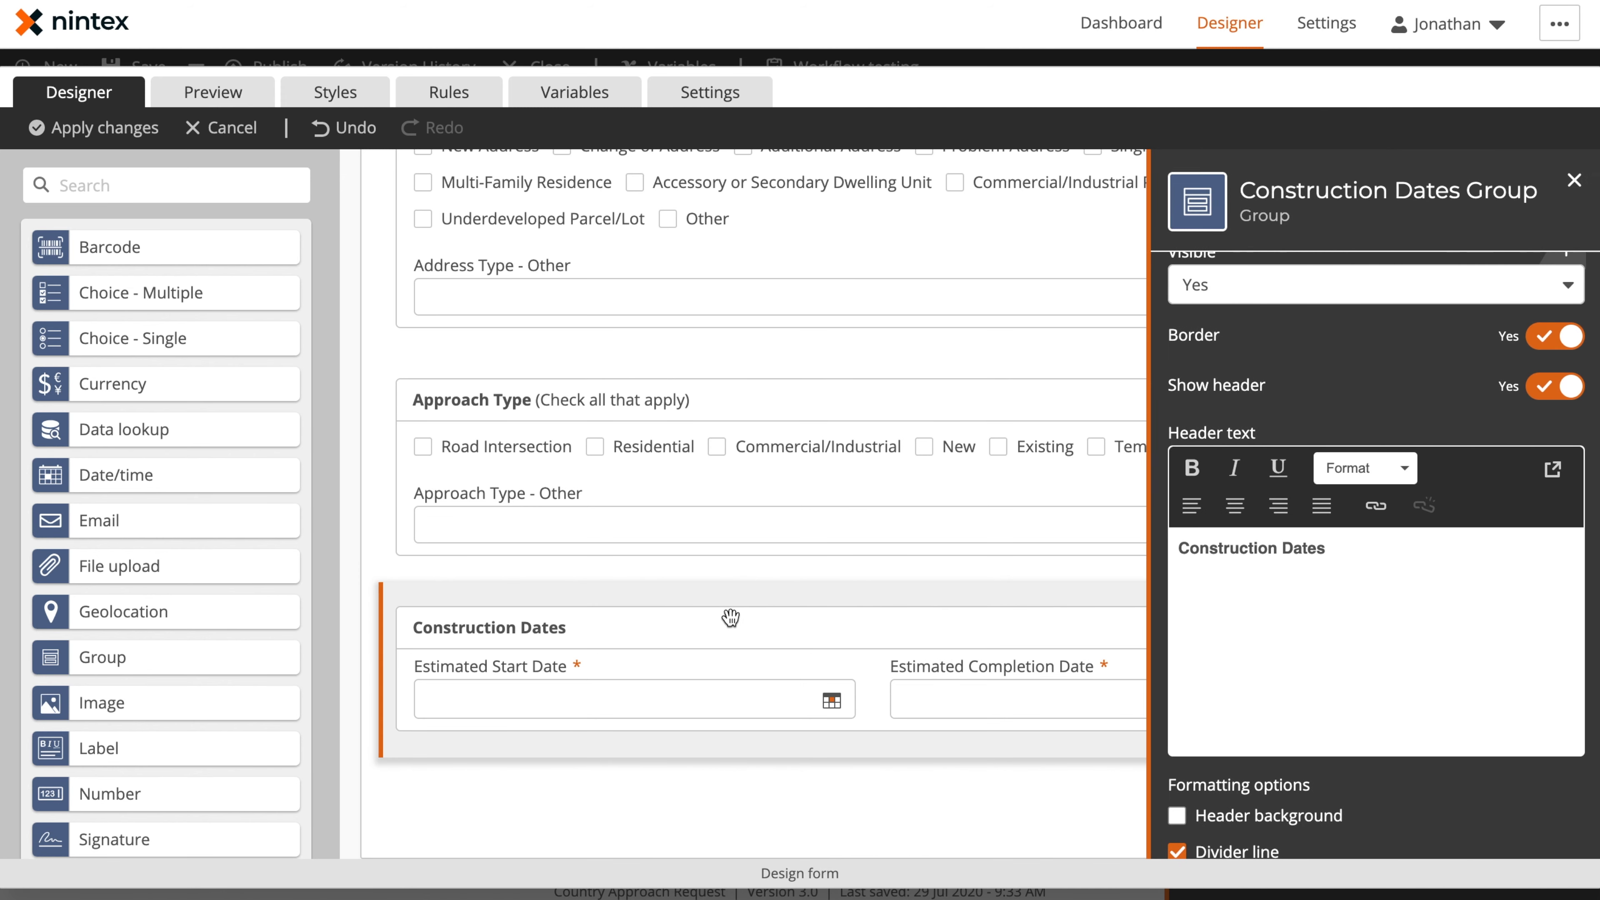
click(673, 707)
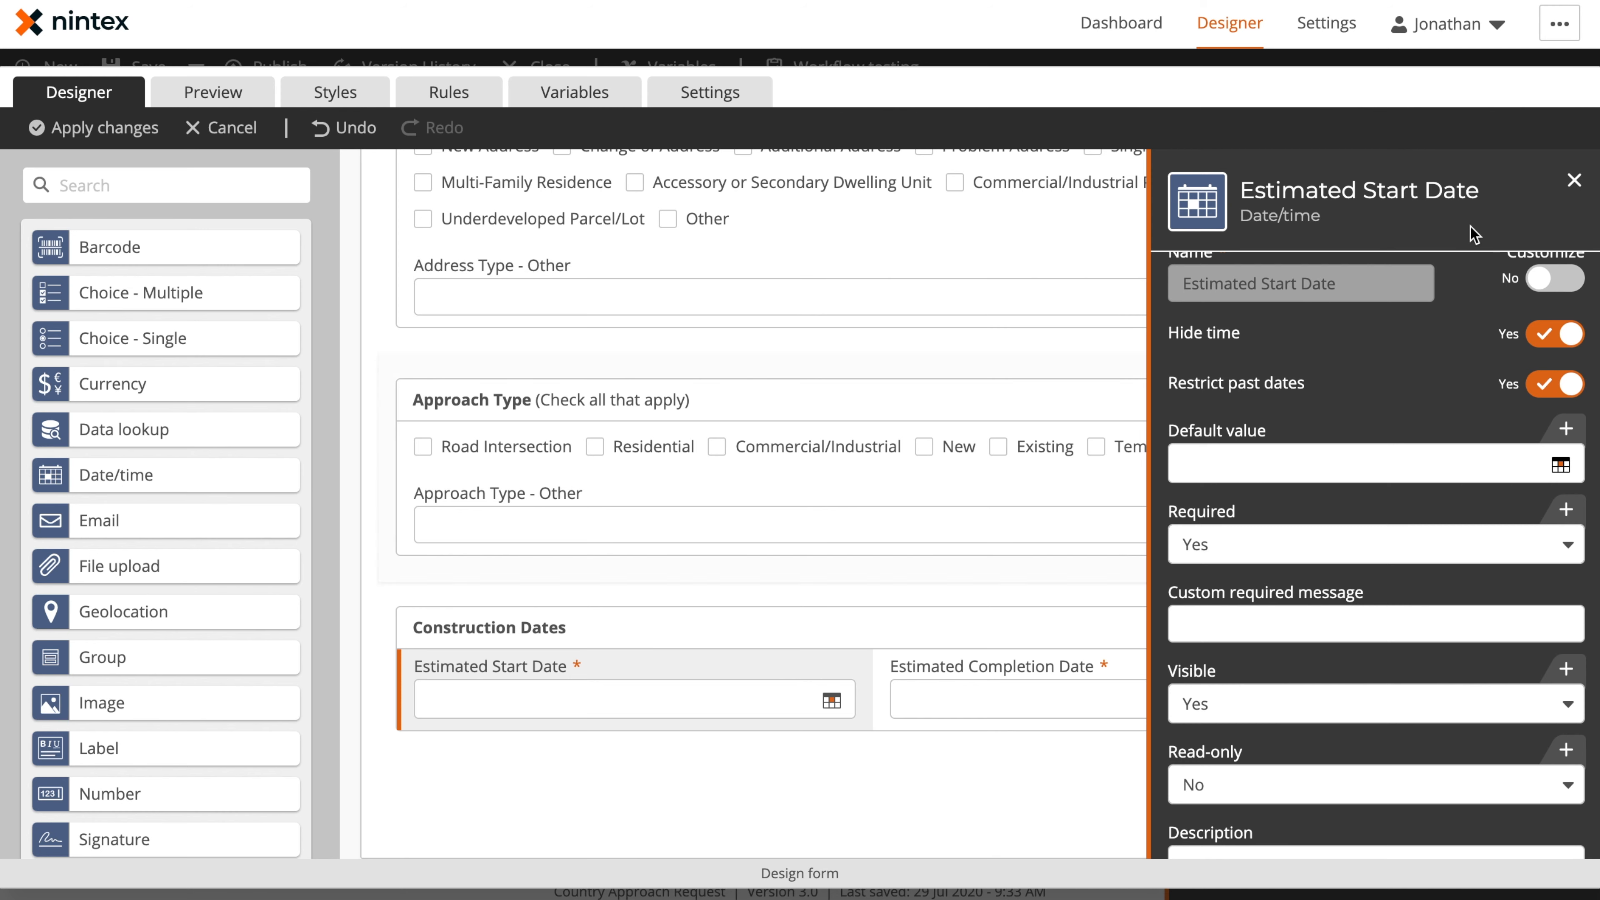
scroll(1370, 413, up, 2)
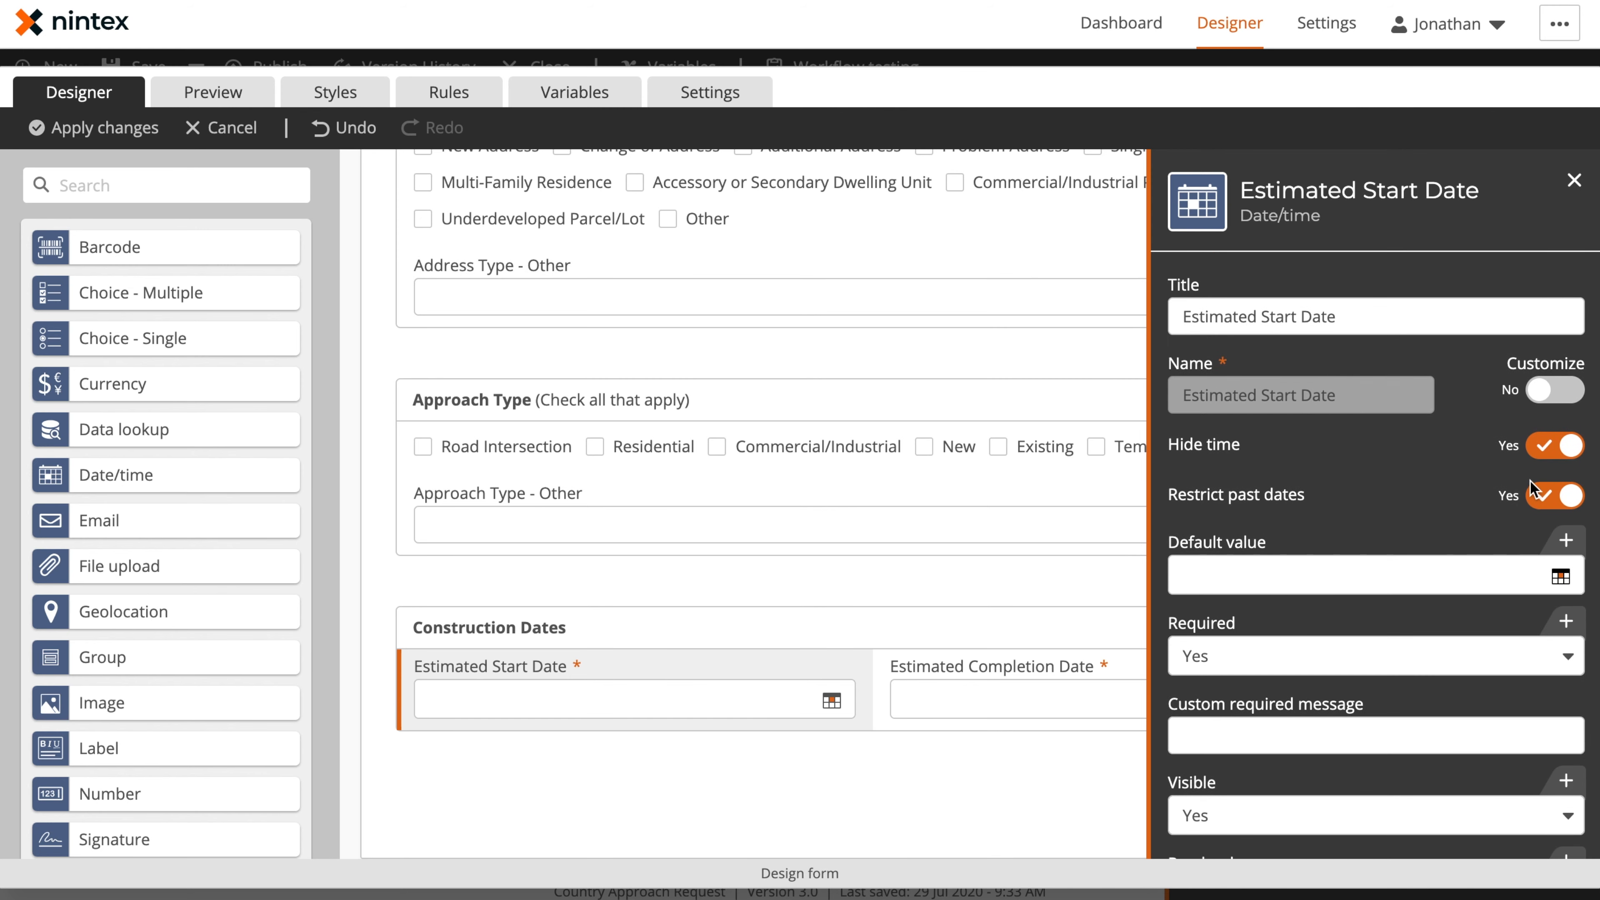
Preview the form, open the Estimated Start Date calendar to check the past-date restriction, and return to the form design
click(213, 92)
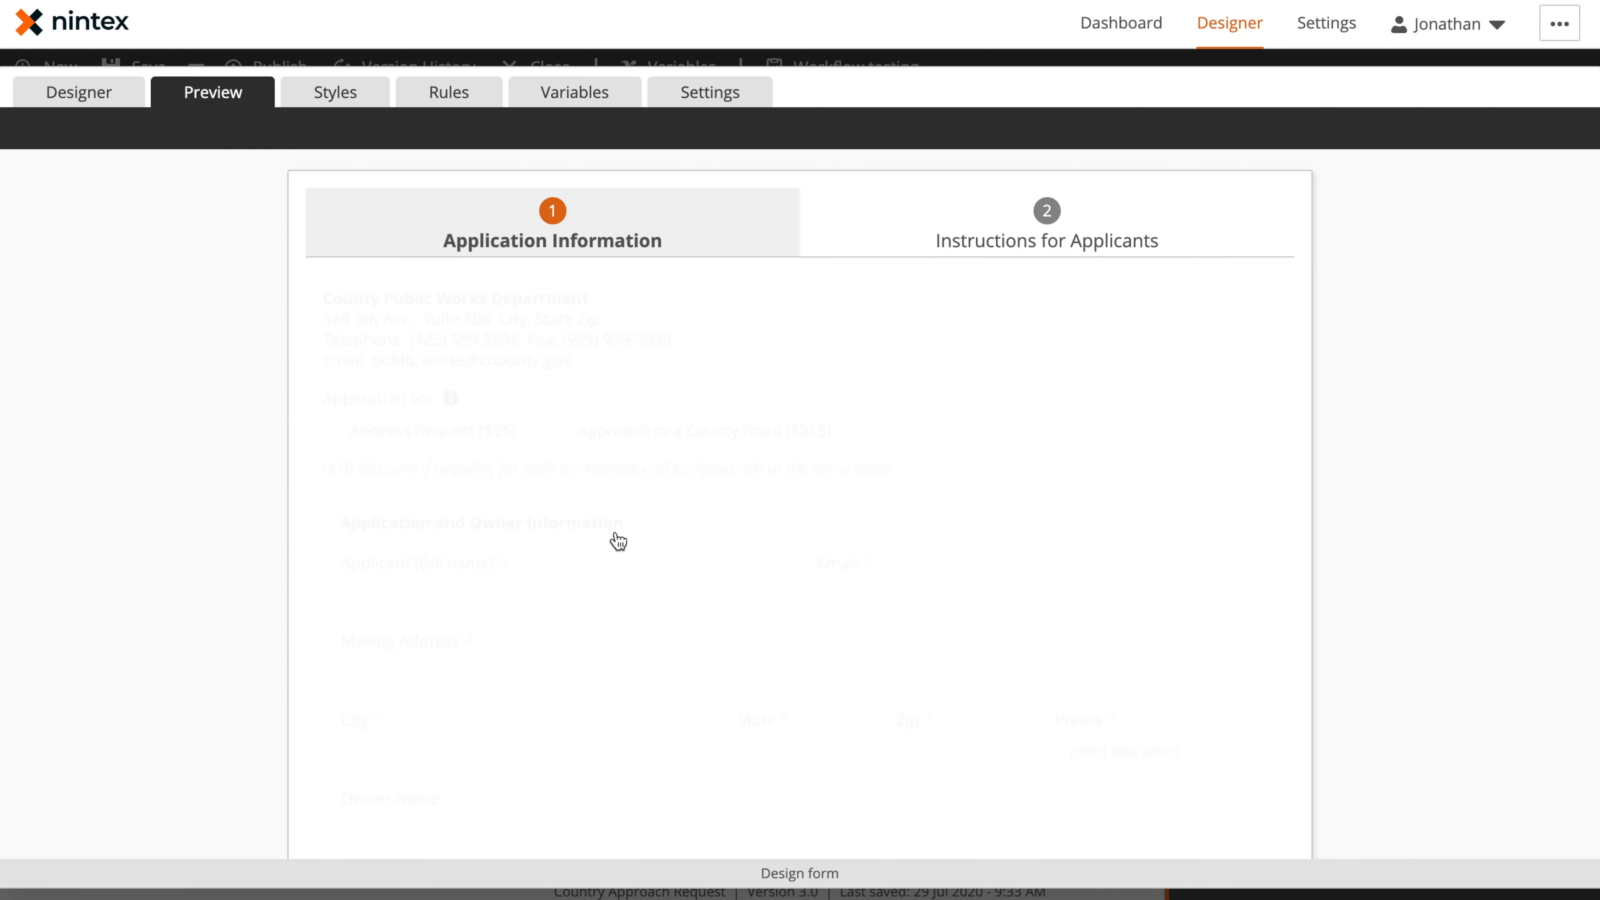
scroll(630, 567, down, 5)
click(579, 736)
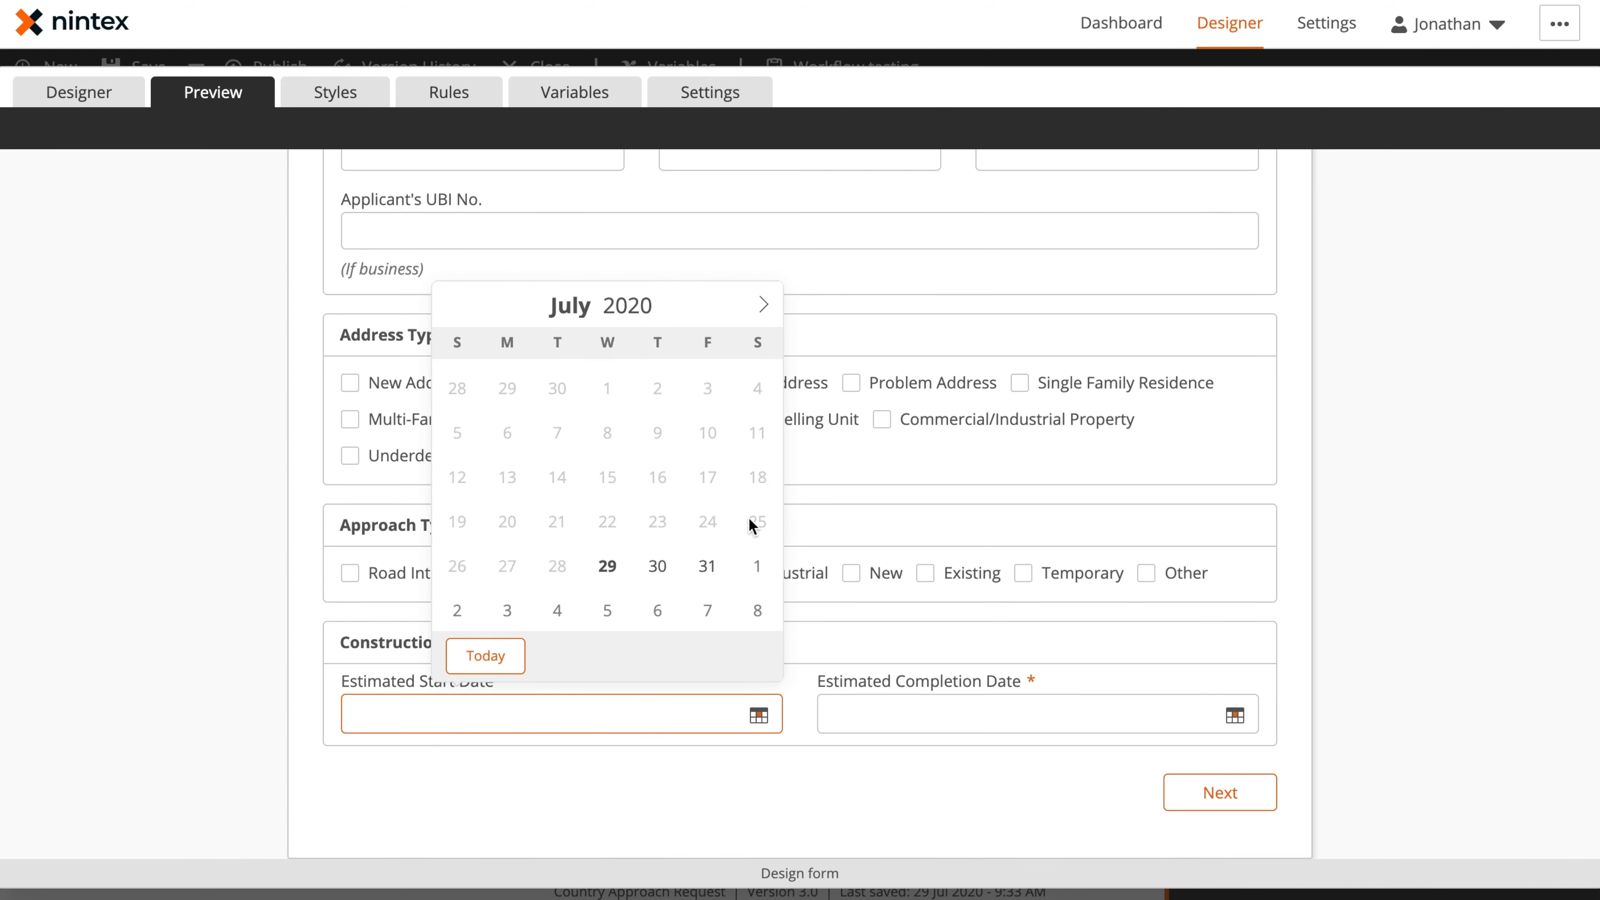
click(95, 95)
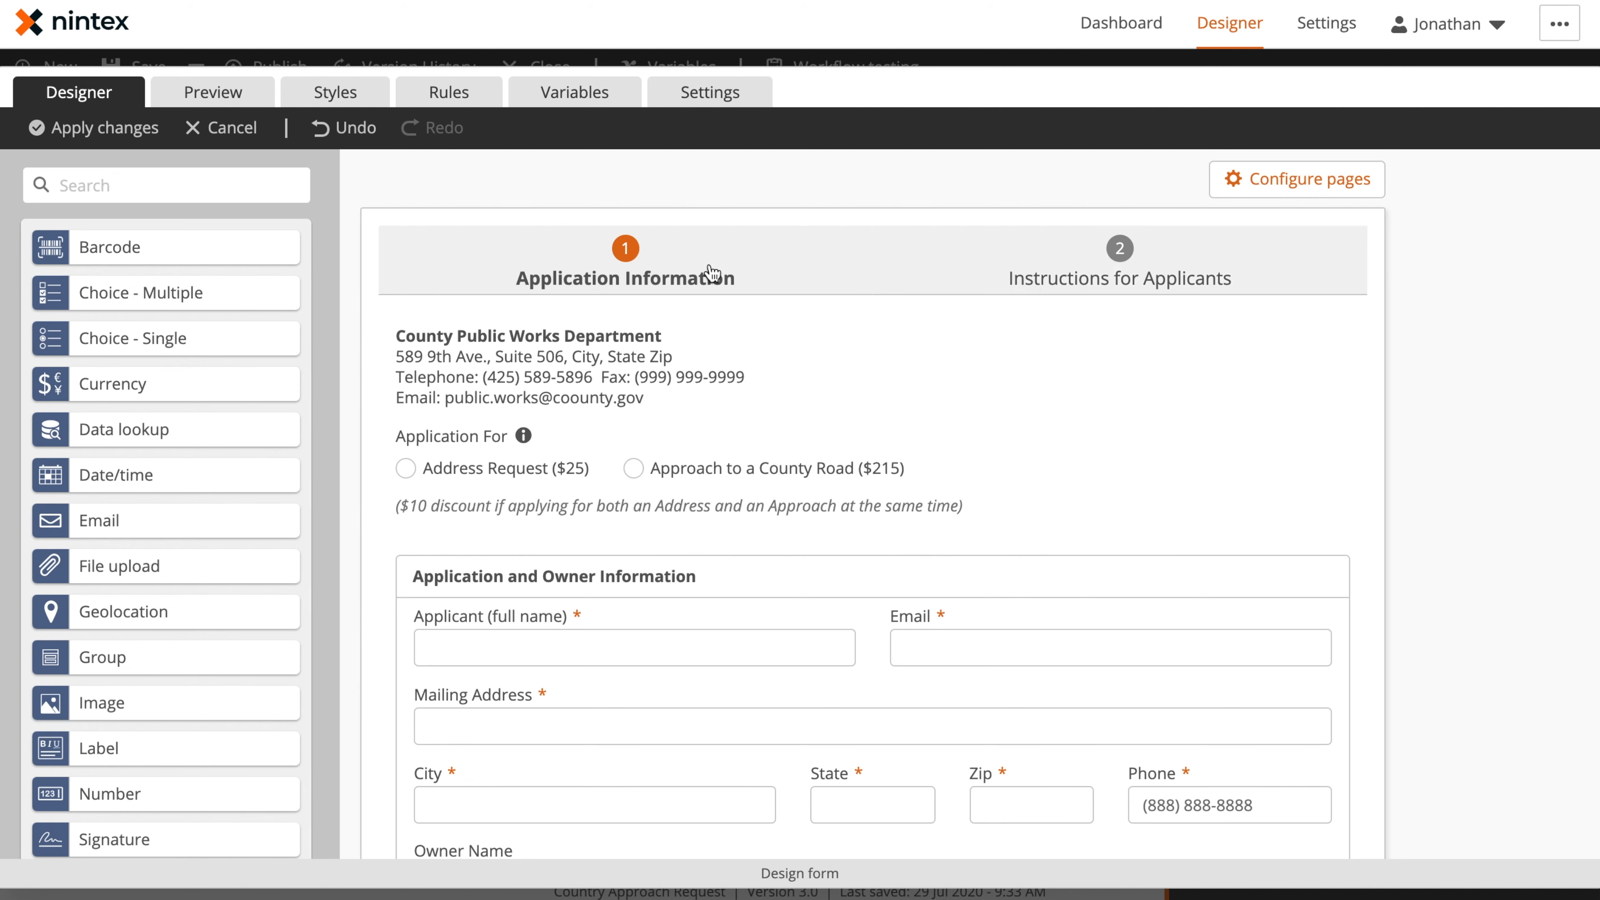
Add a third page in the form's page configuration and delete it again
click(1256, 181)
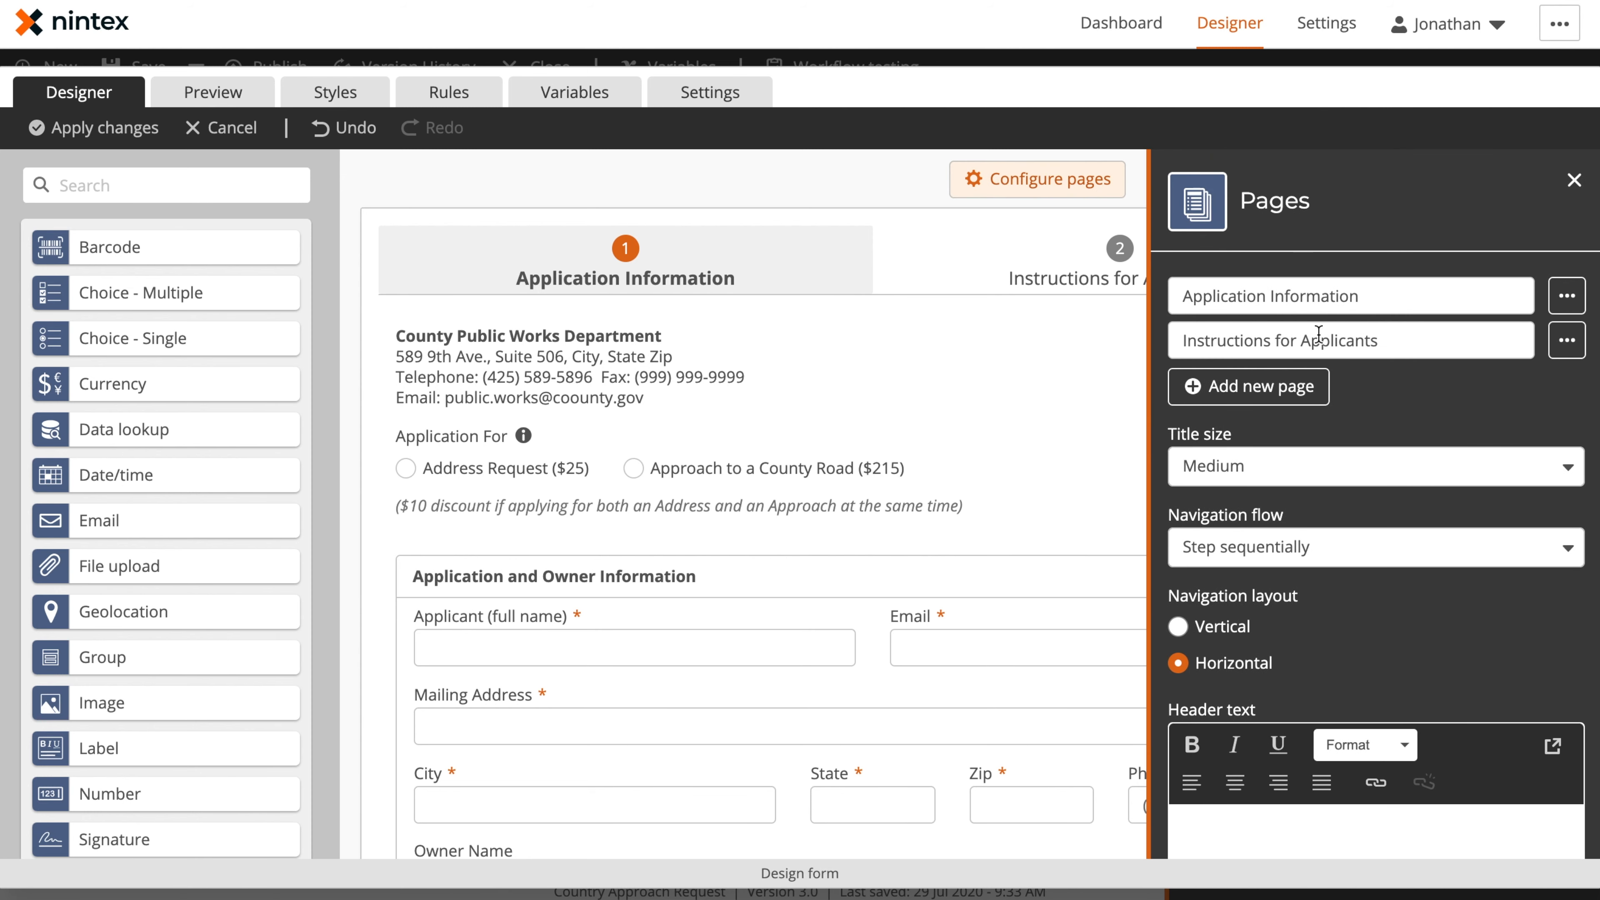
click(1282, 393)
click(1555, 392)
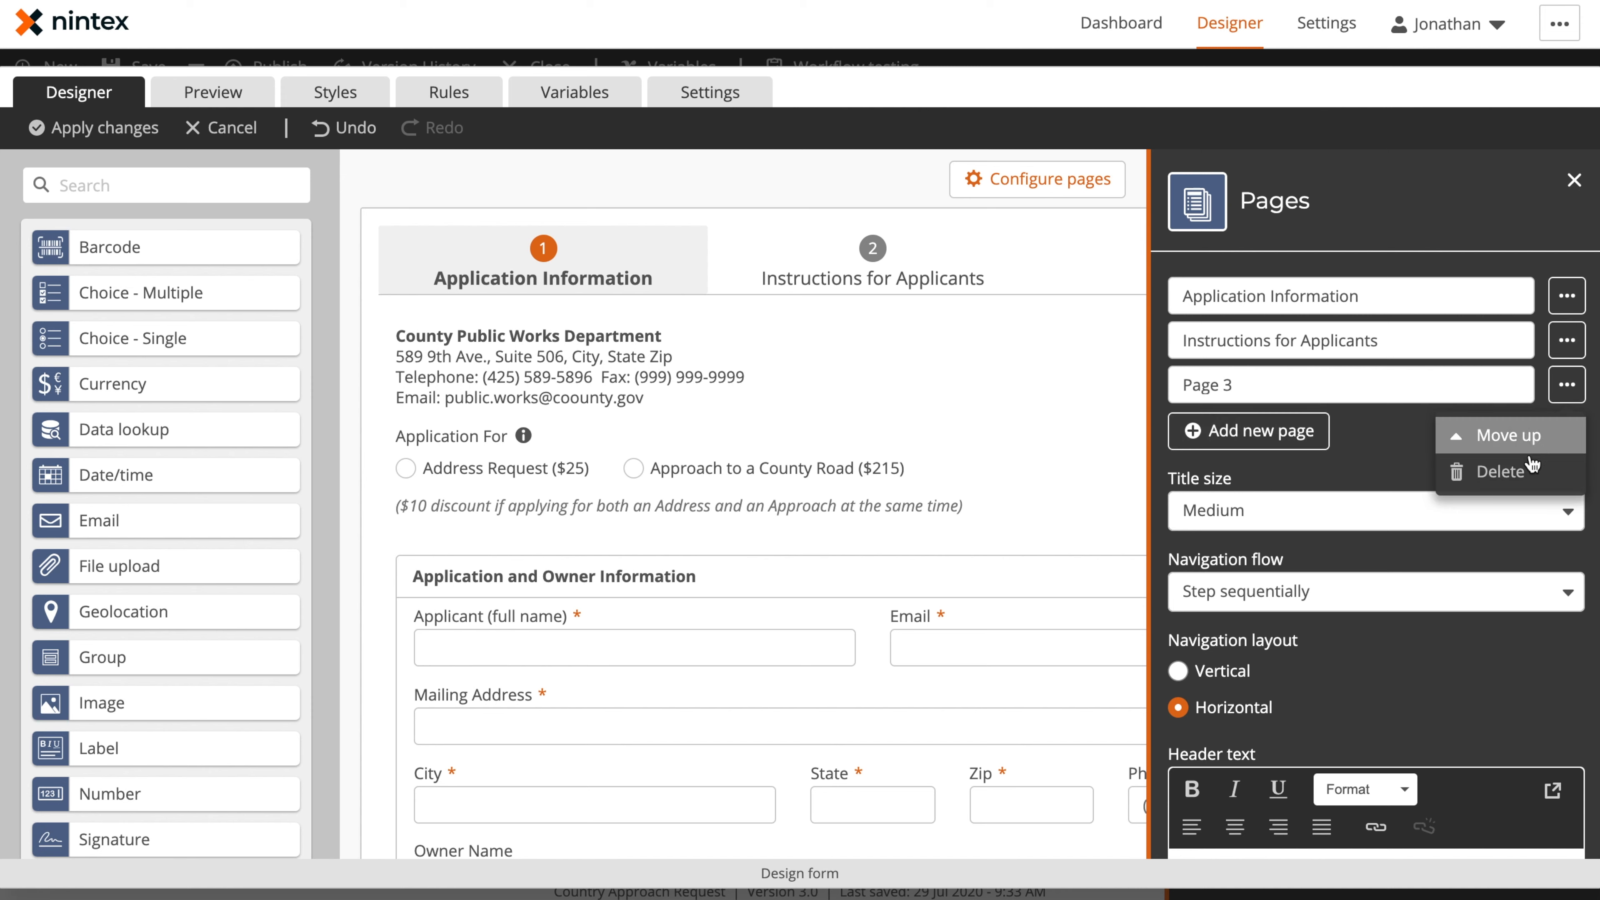
click(1527, 470)
click(1520, 385)
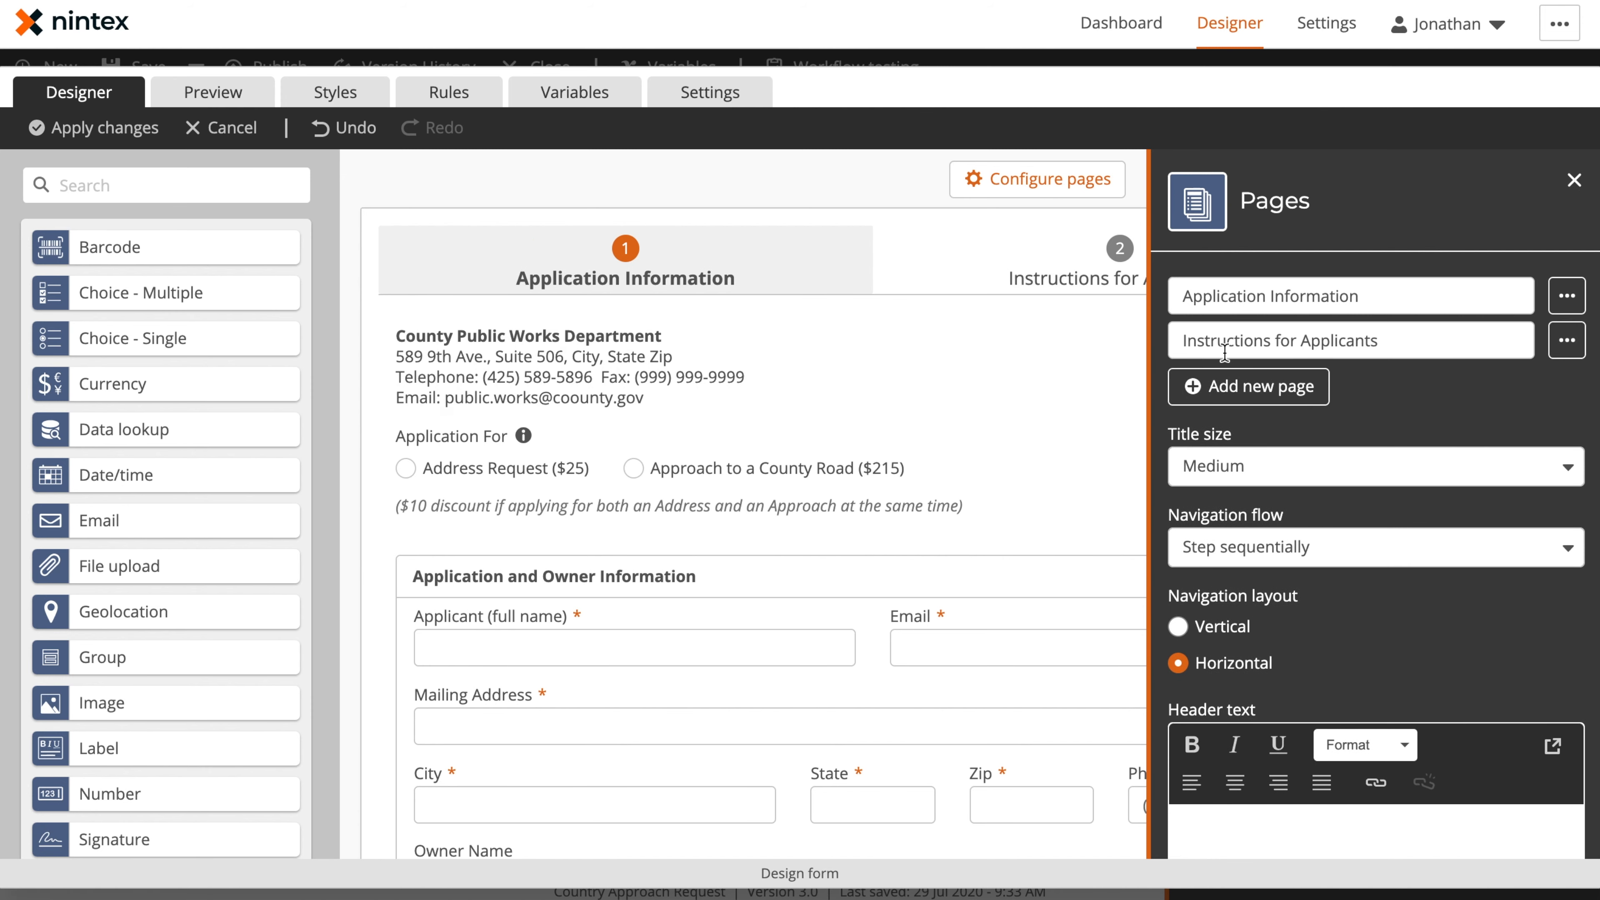
Try the Vertical navigation layout for the form pages, then restore Horizontal and close the page configuration
click(1225, 631)
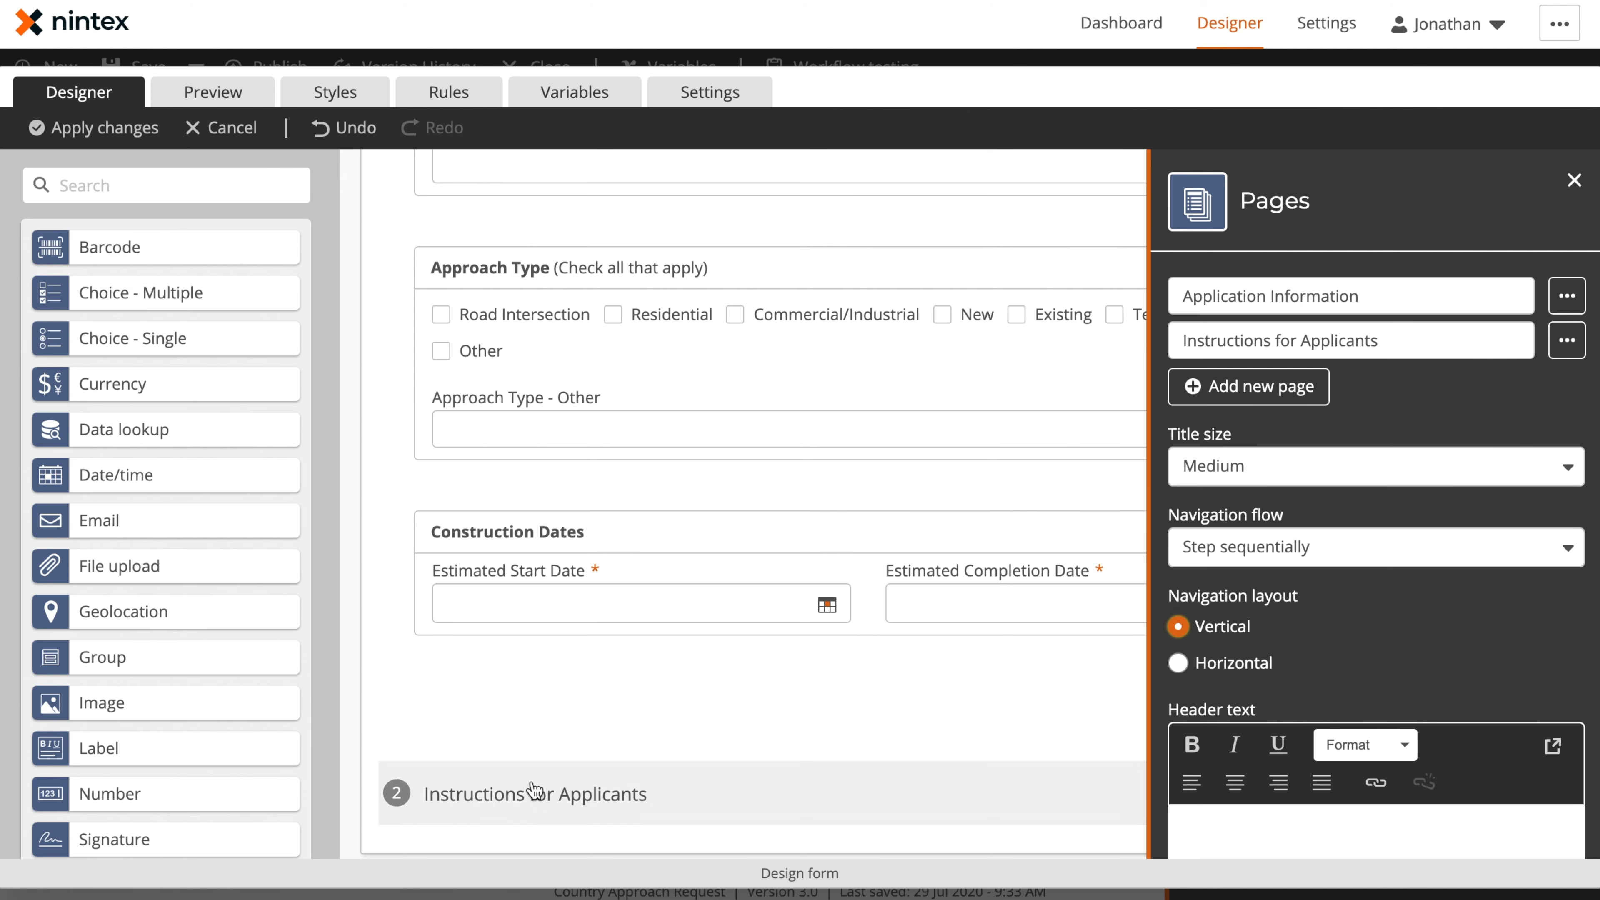
click(1254, 667)
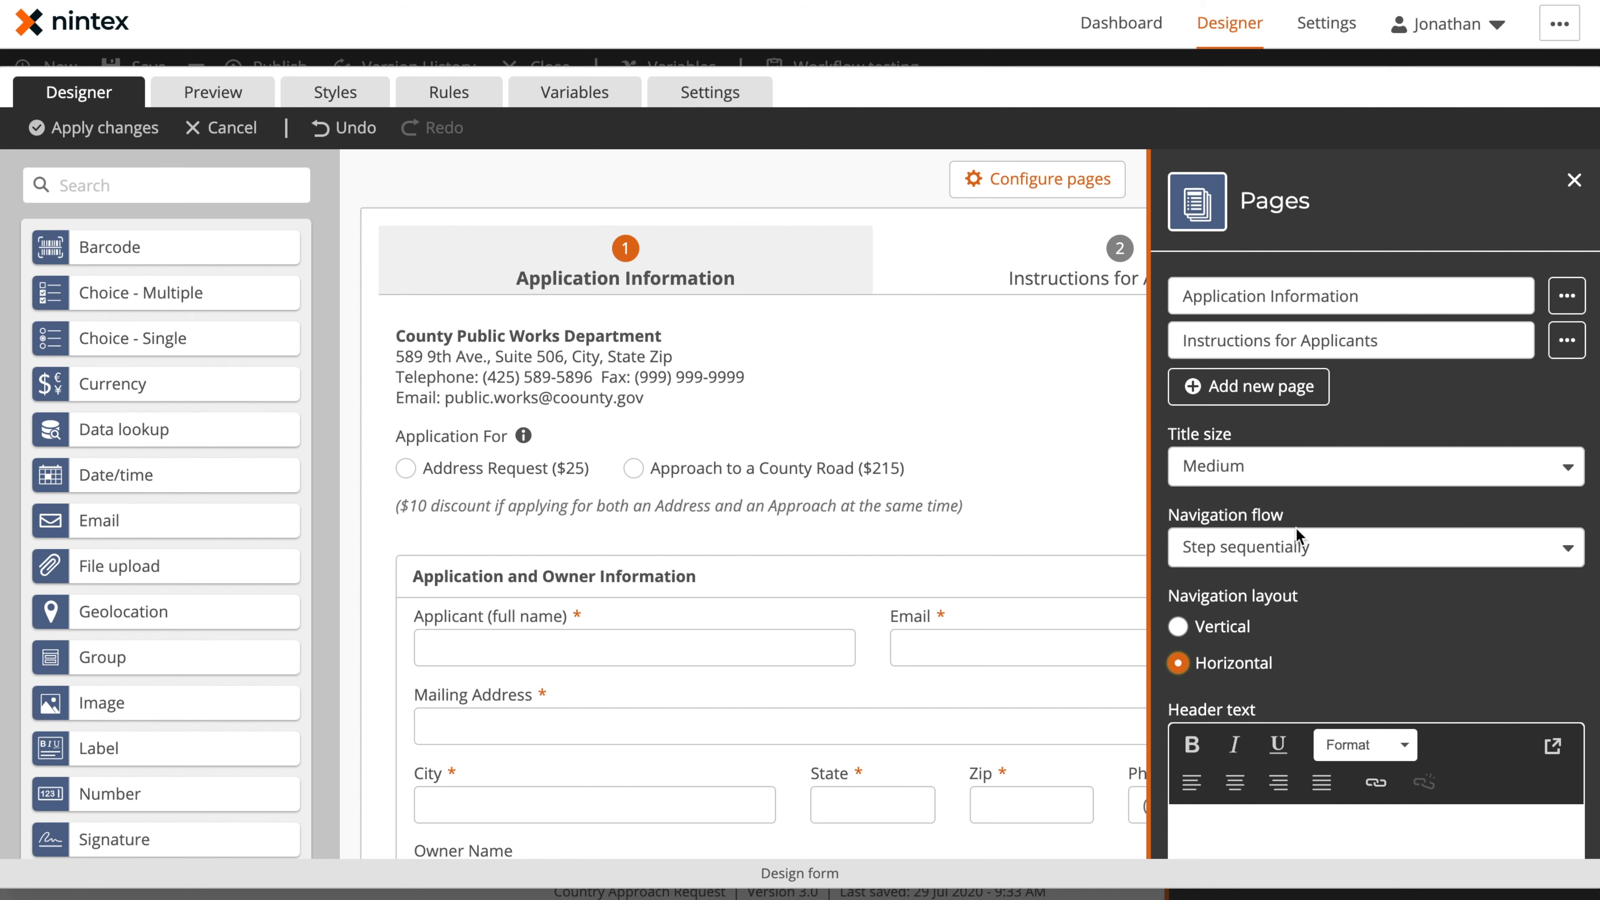
scroll(1339, 643, down, 3)
scroll(1339, 643, up, 3)
click(1573, 181)
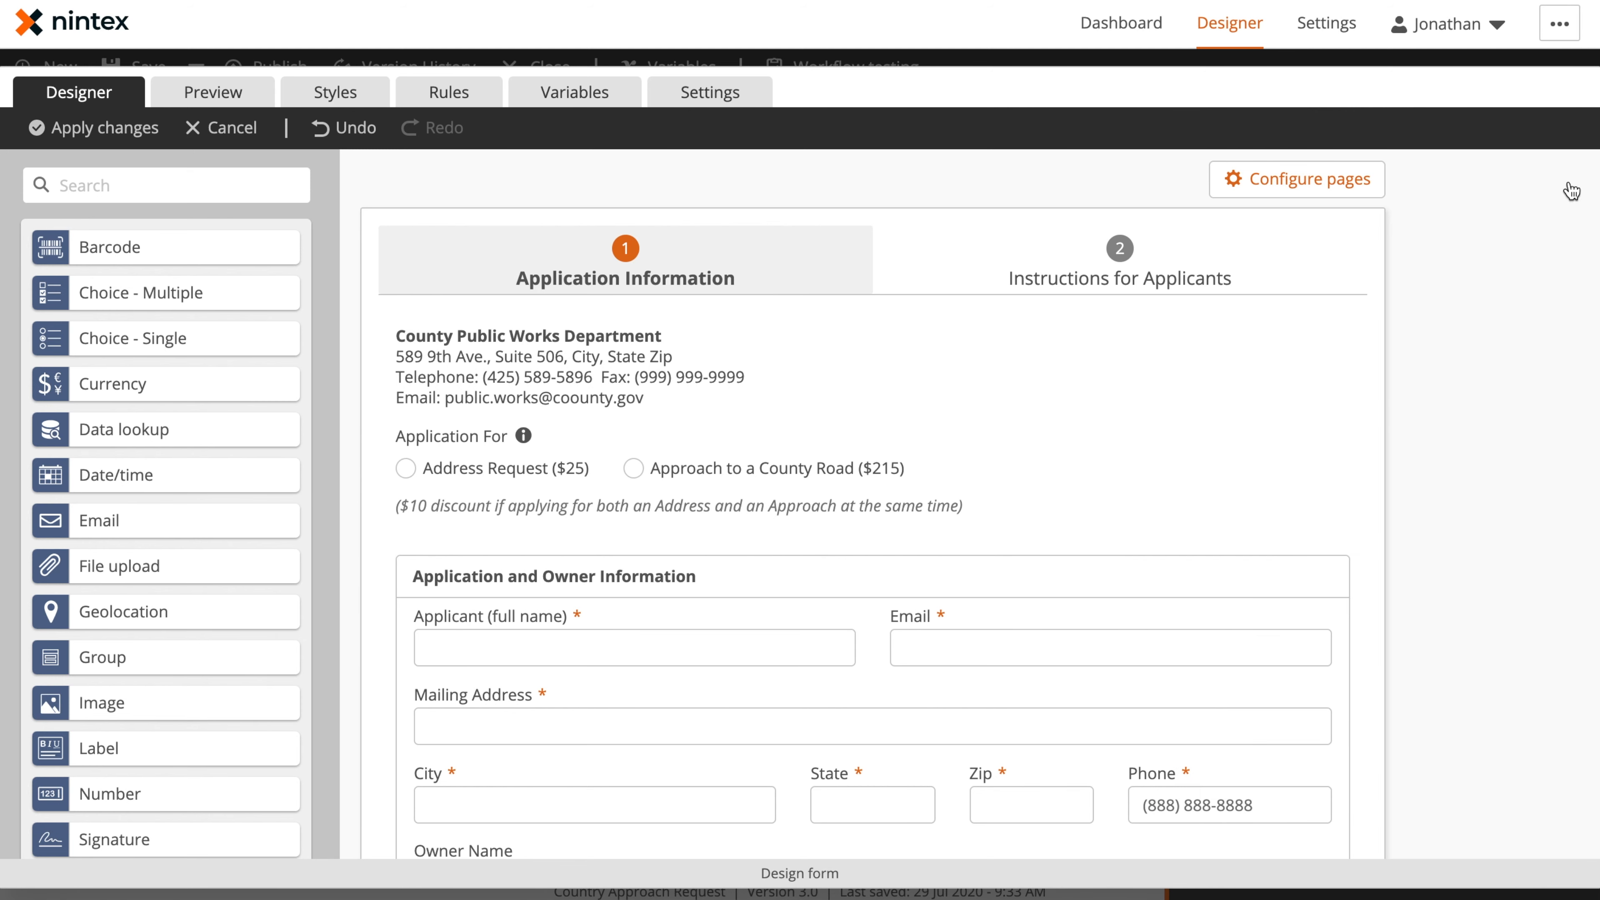
Examine the Instructions for Applicants page and read through its label text
click(1118, 255)
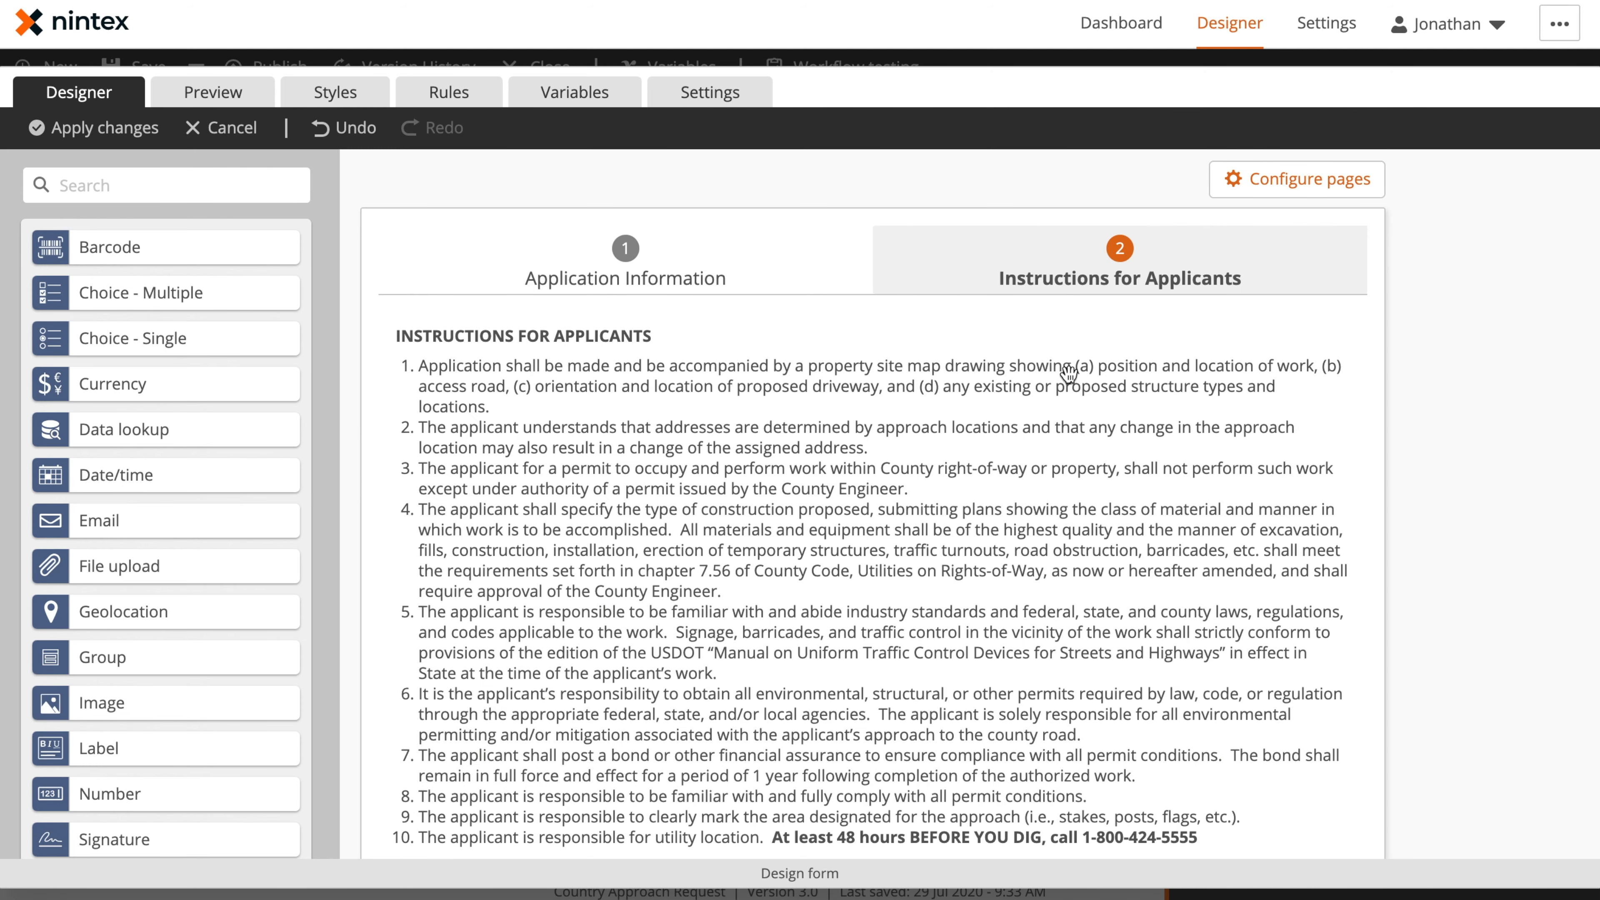
click(949, 438)
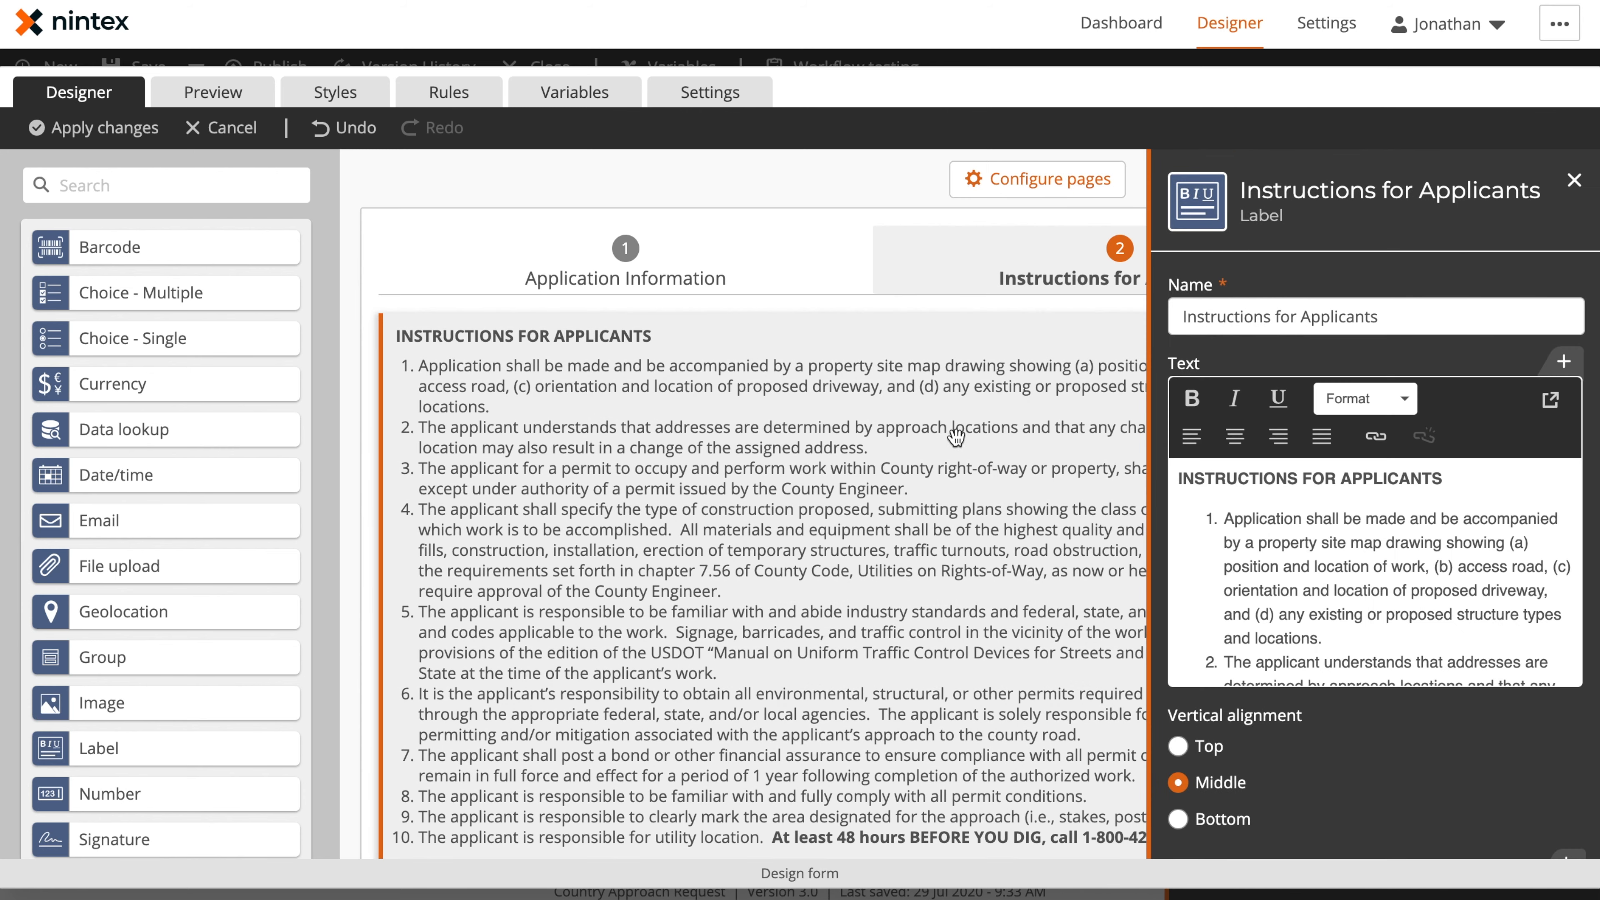
click(1410, 516)
scroll(1346, 607, down, 5)
scroll(1346, 607, down, 8)
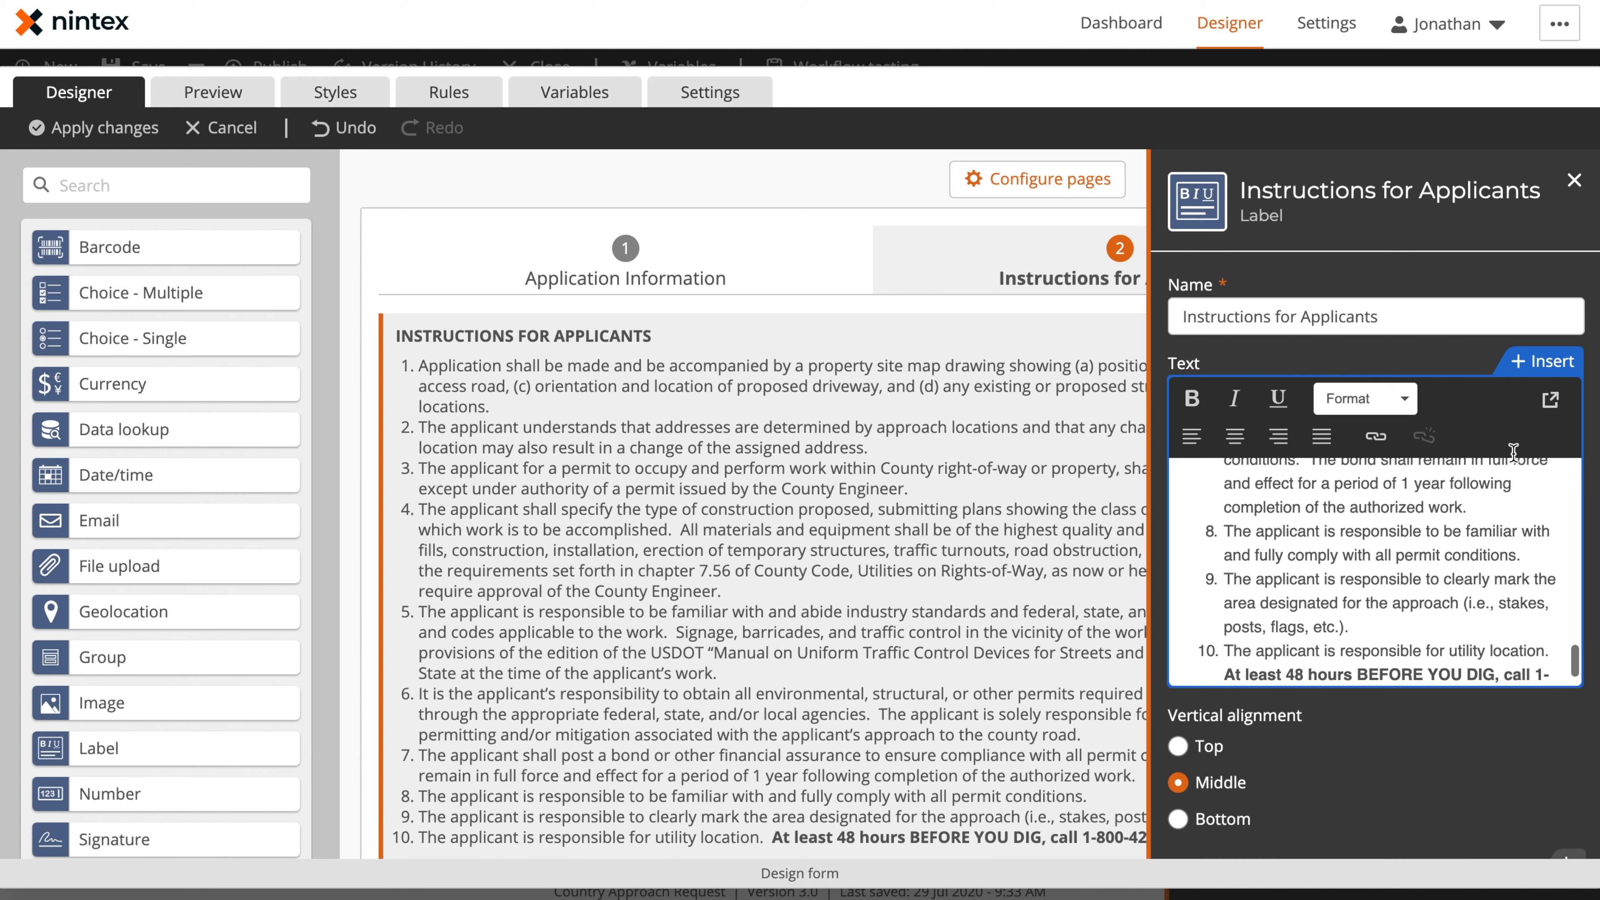
scroll(749, 502, down, 6)
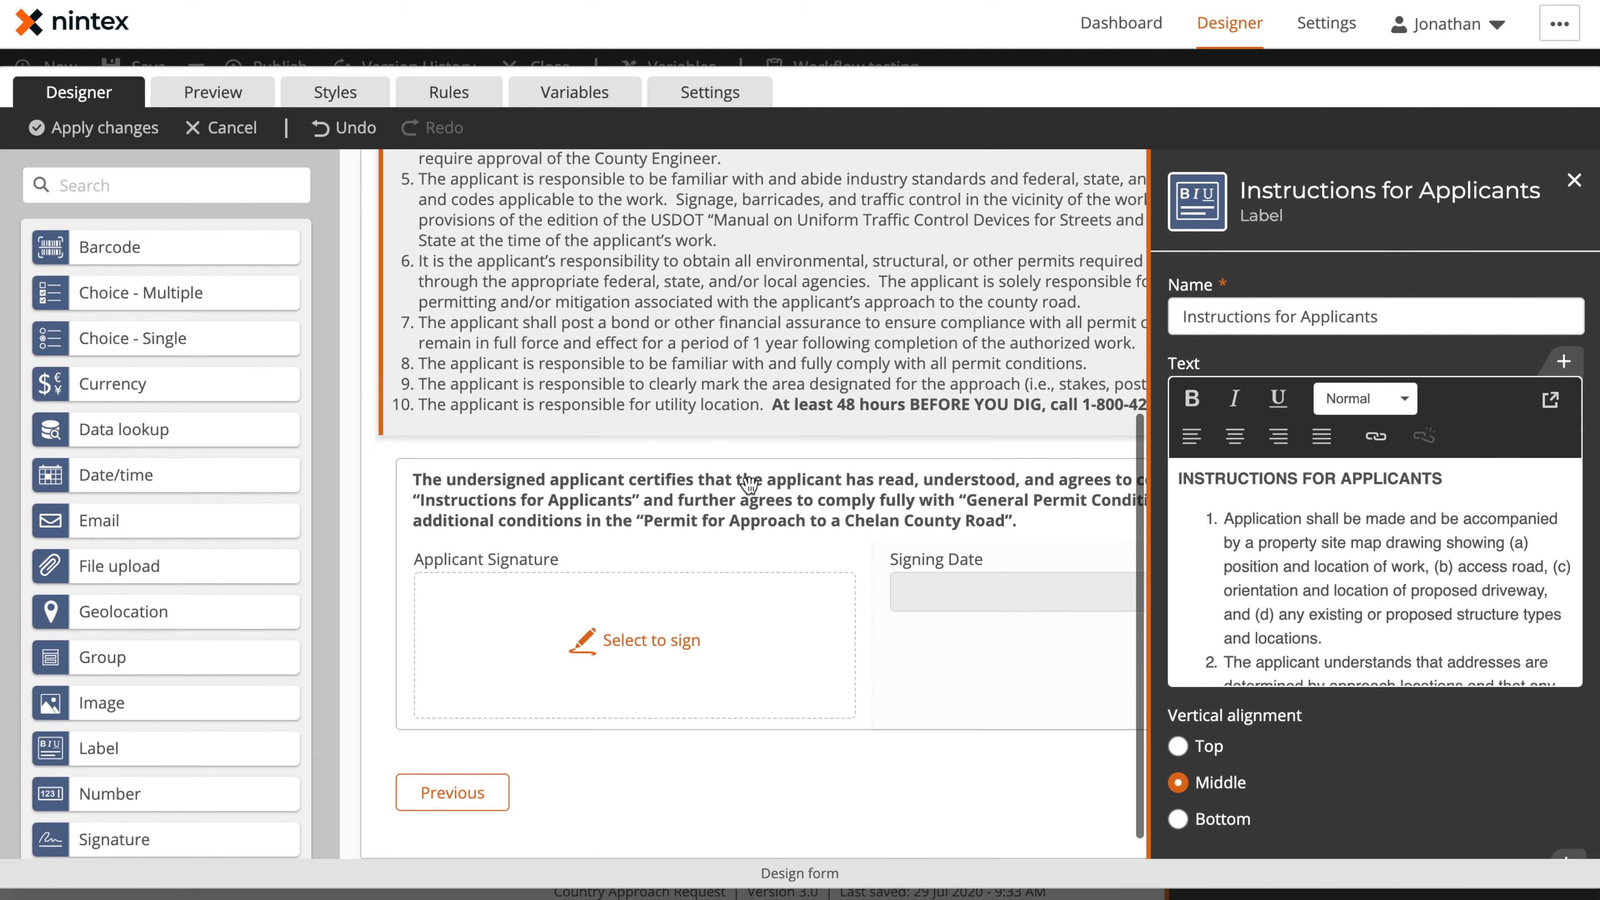
Review the settings of the Certification group and its Applicant Signature and Signing Date controls
click(762, 454)
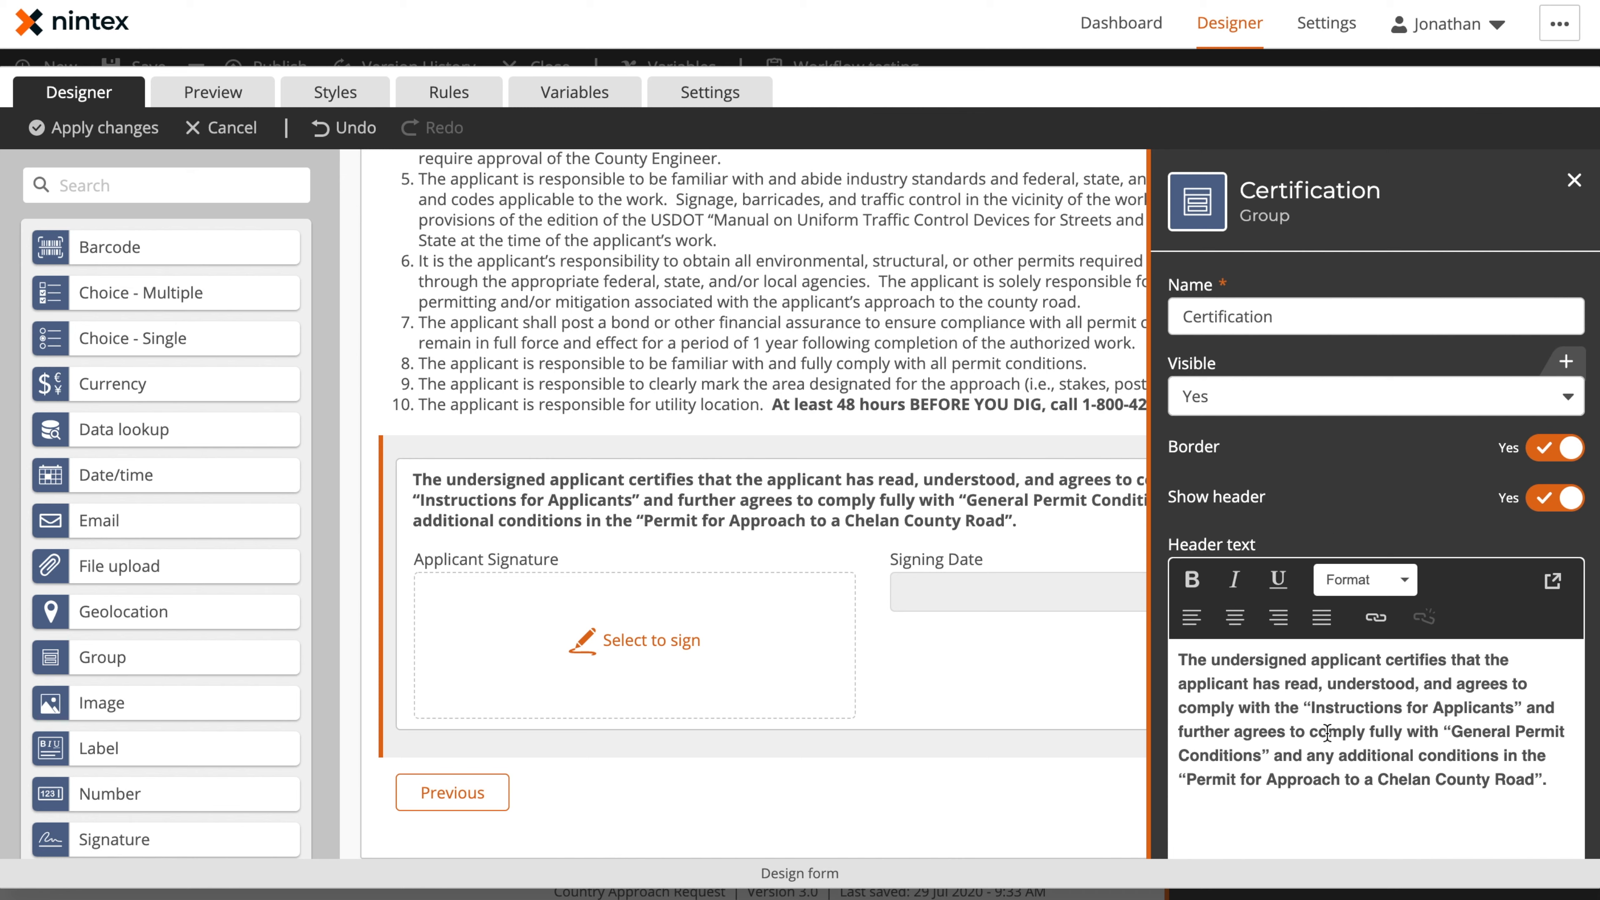
click(570, 638)
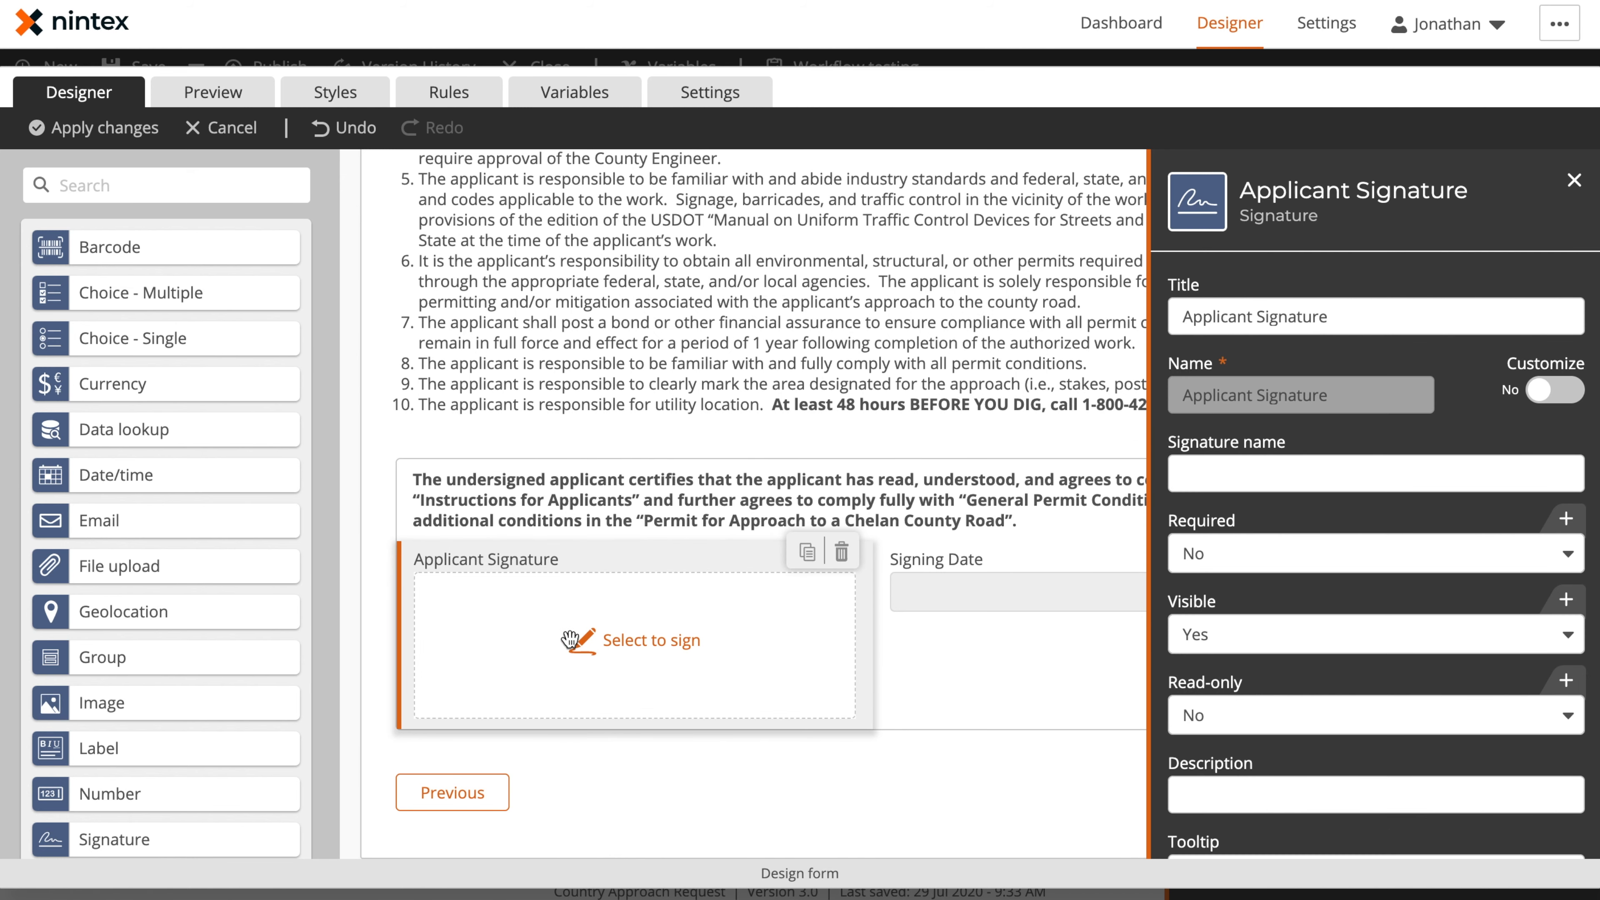
click(1032, 602)
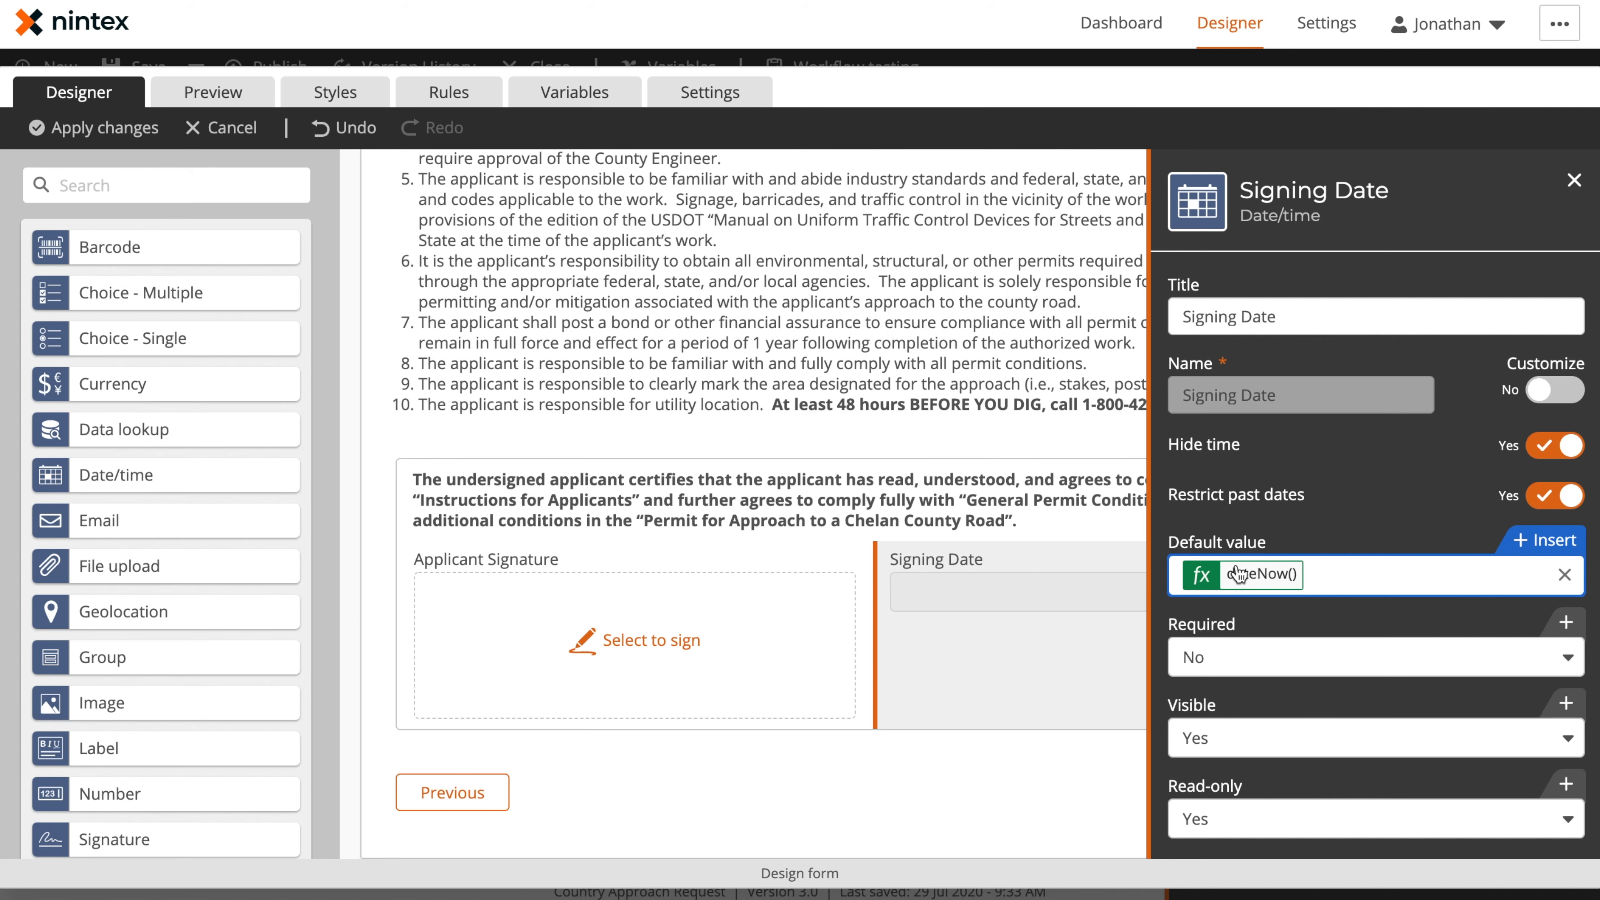
Inspect the Signing Date's default value formula and look up the dateNow function's description by searching for date
click(1261, 573)
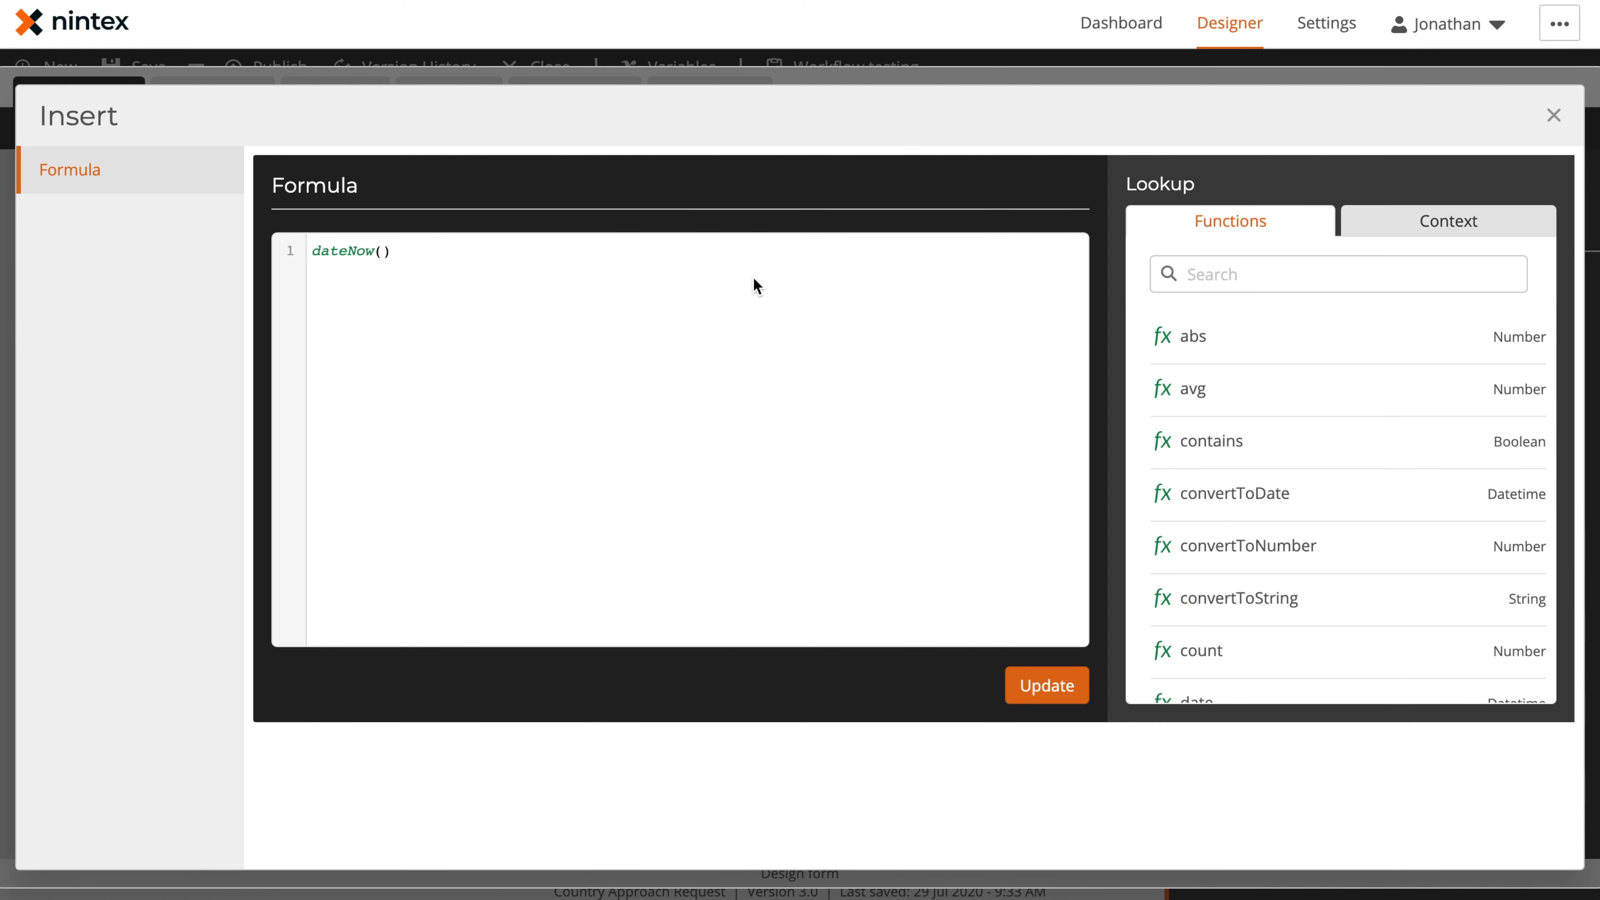
click(1242, 272)
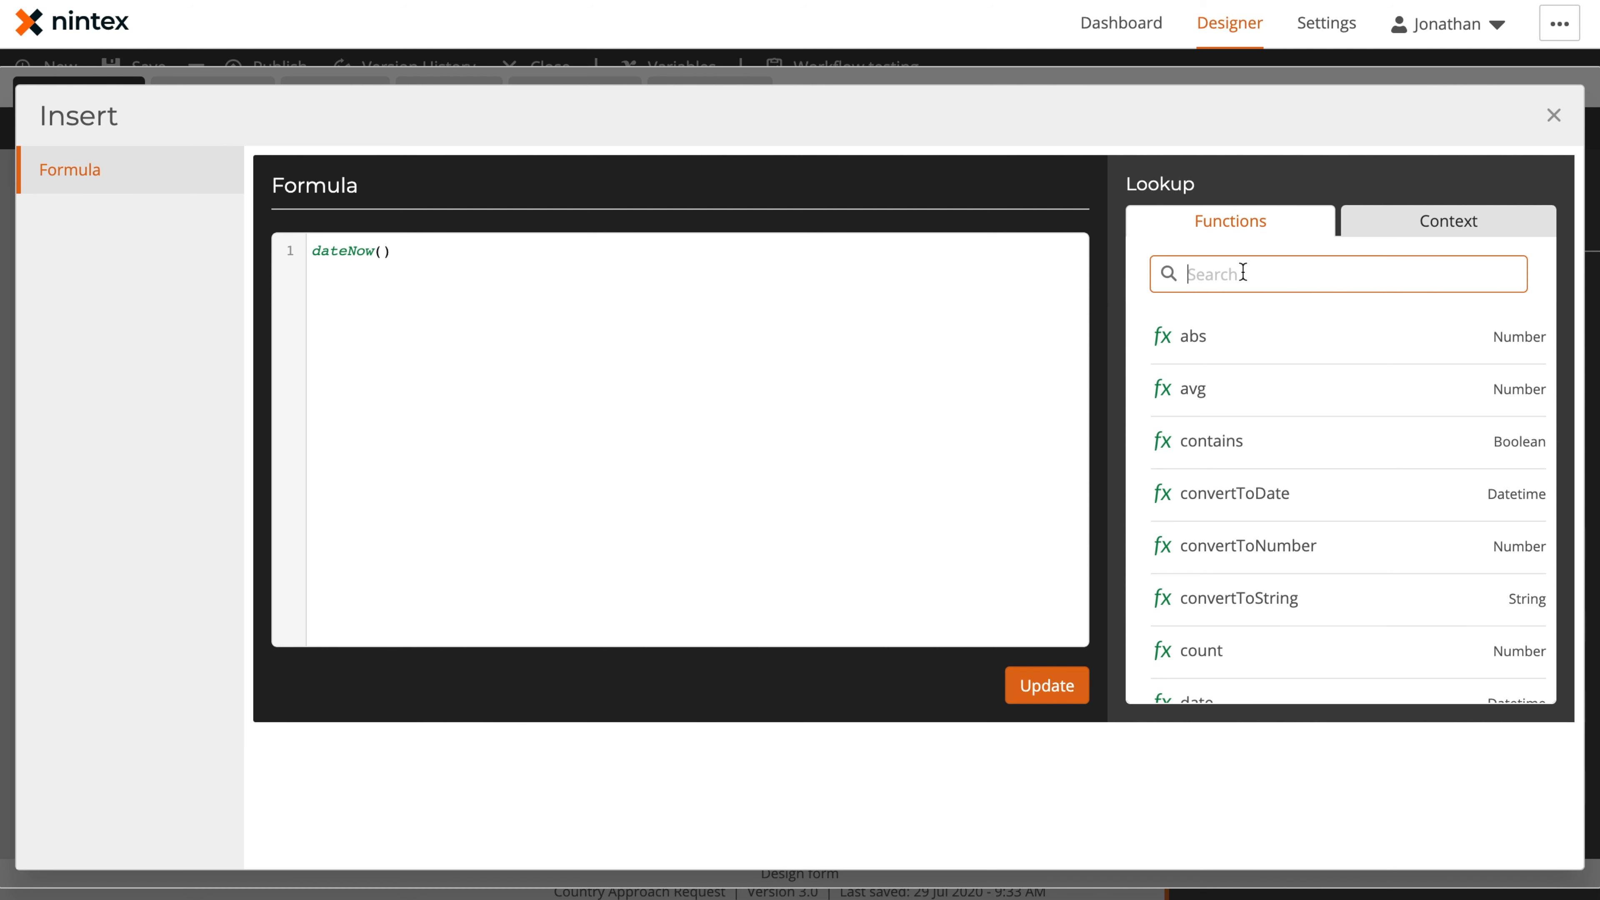
text(date)
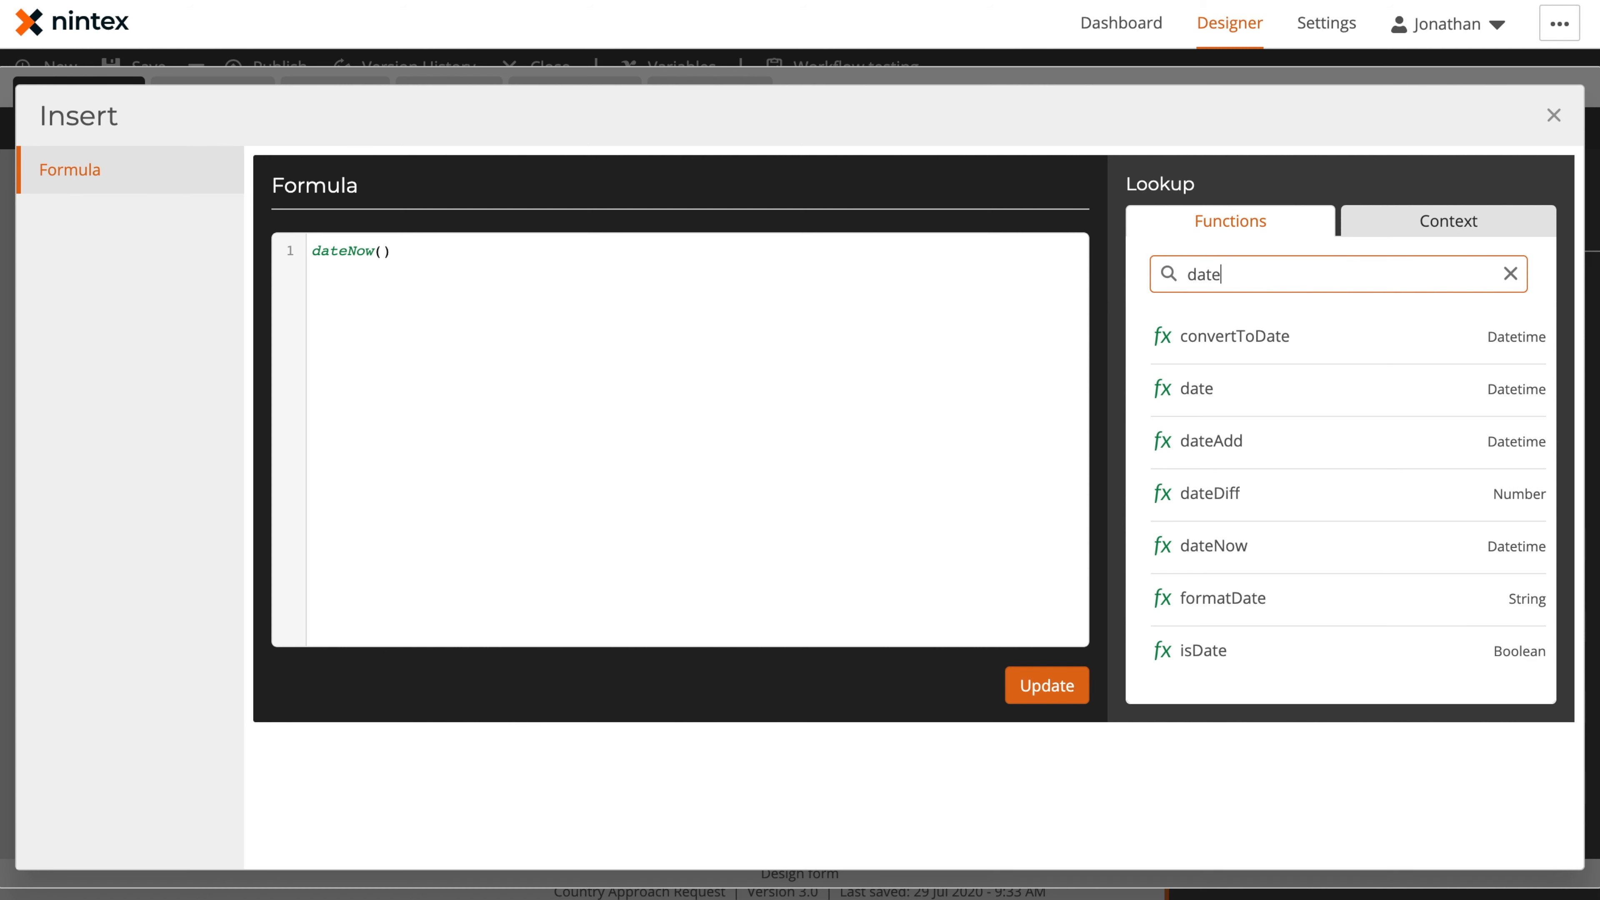
click(1217, 555)
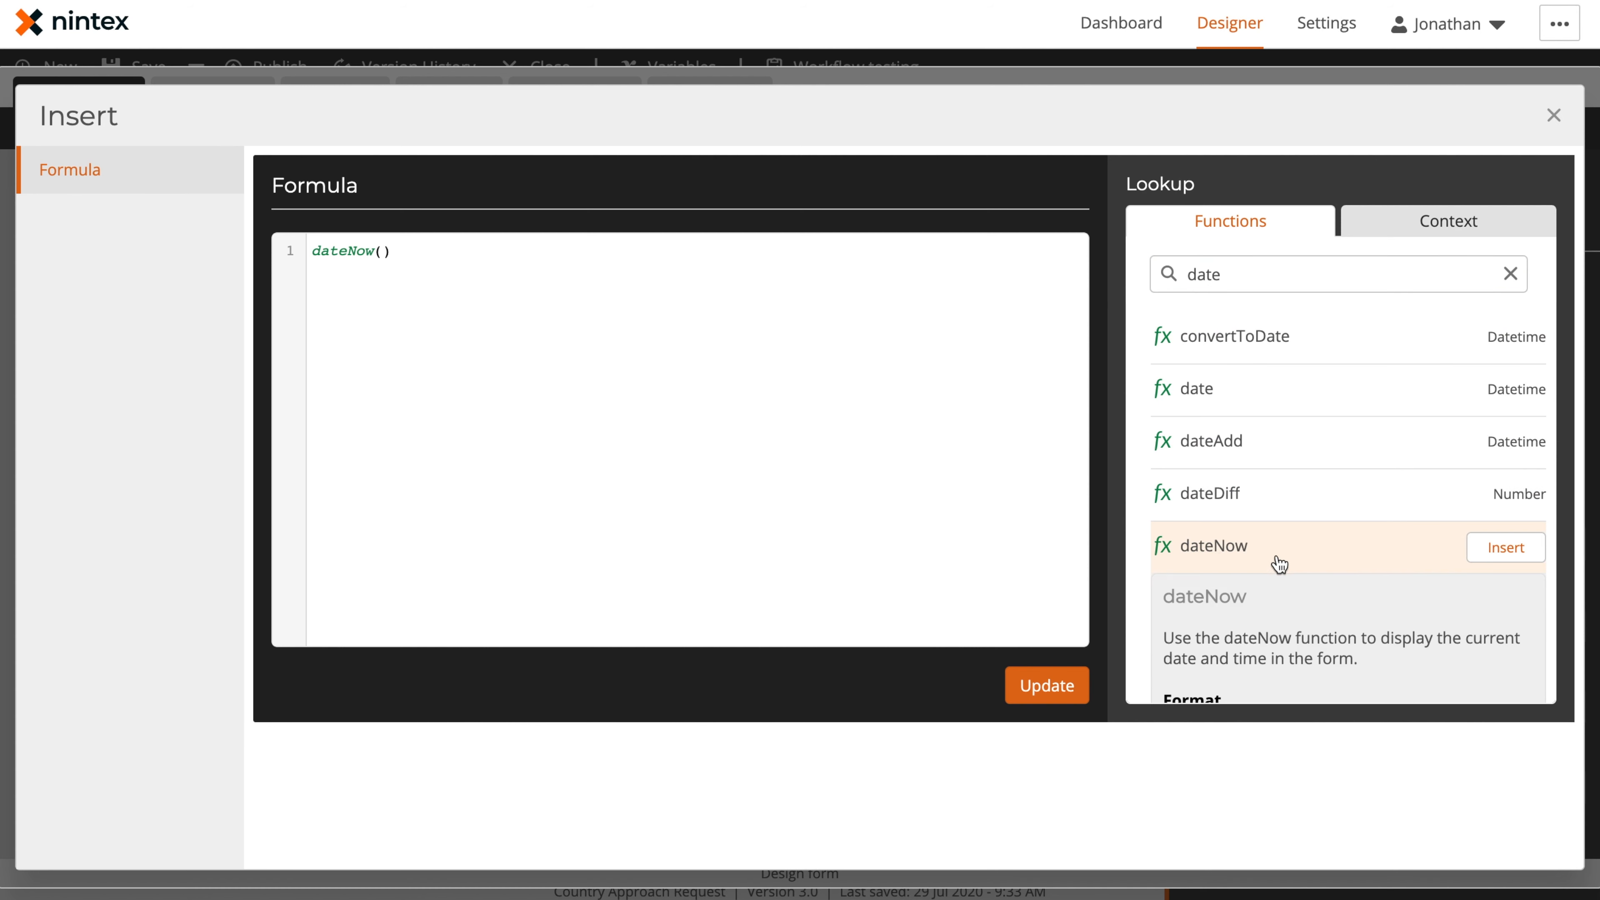
scroll(1320, 584, down, 2)
scroll(1320, 584, down, 4)
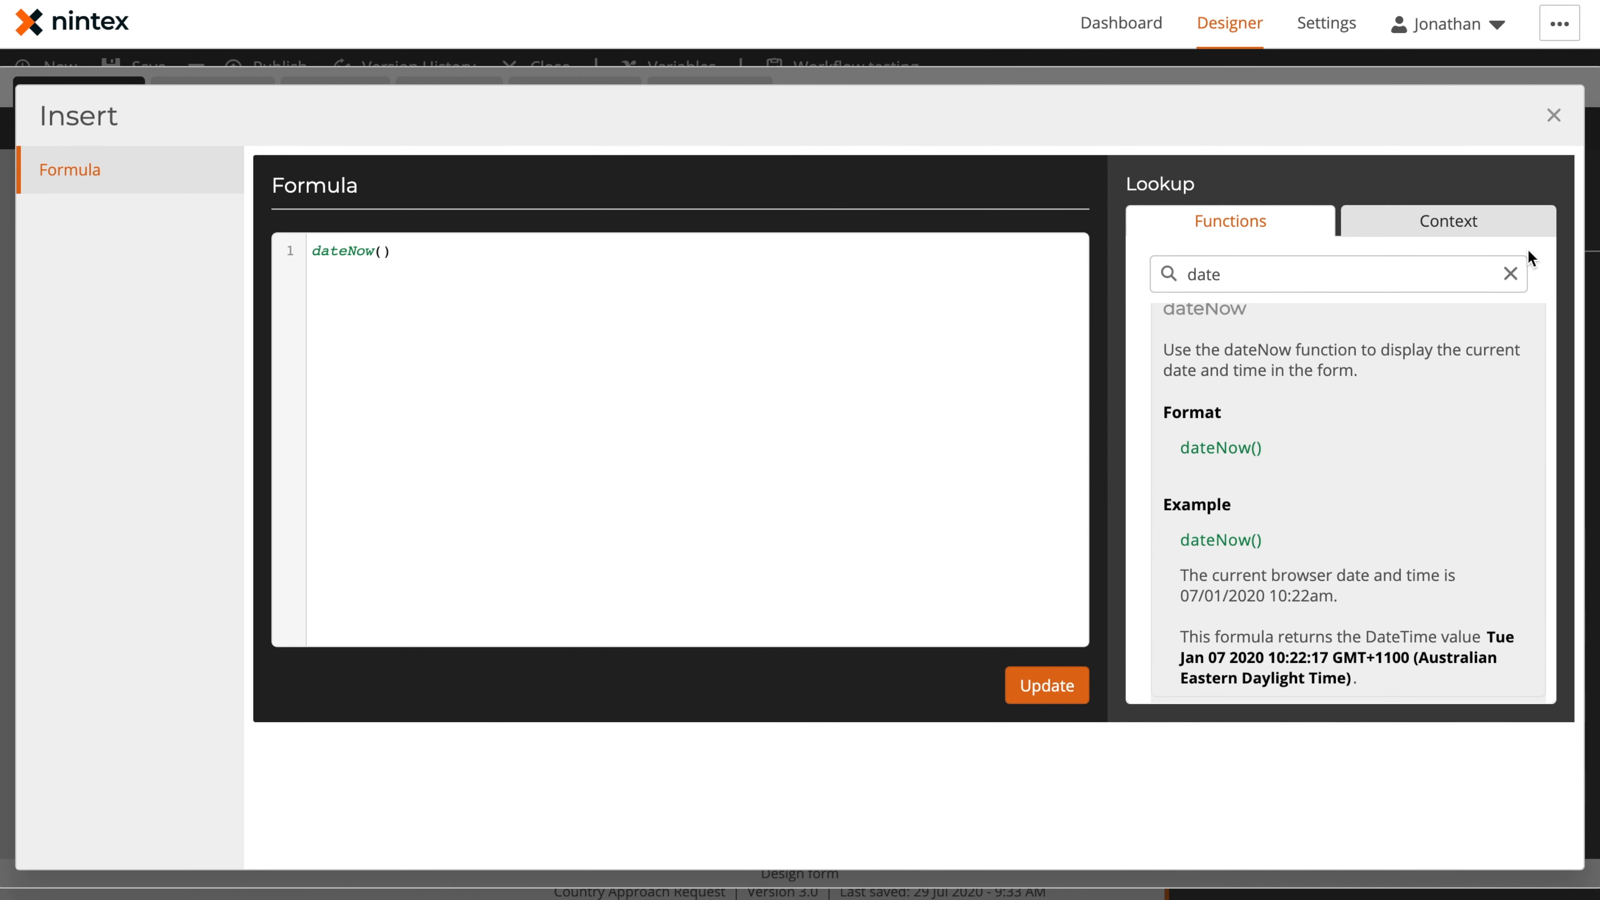
click(1551, 120)
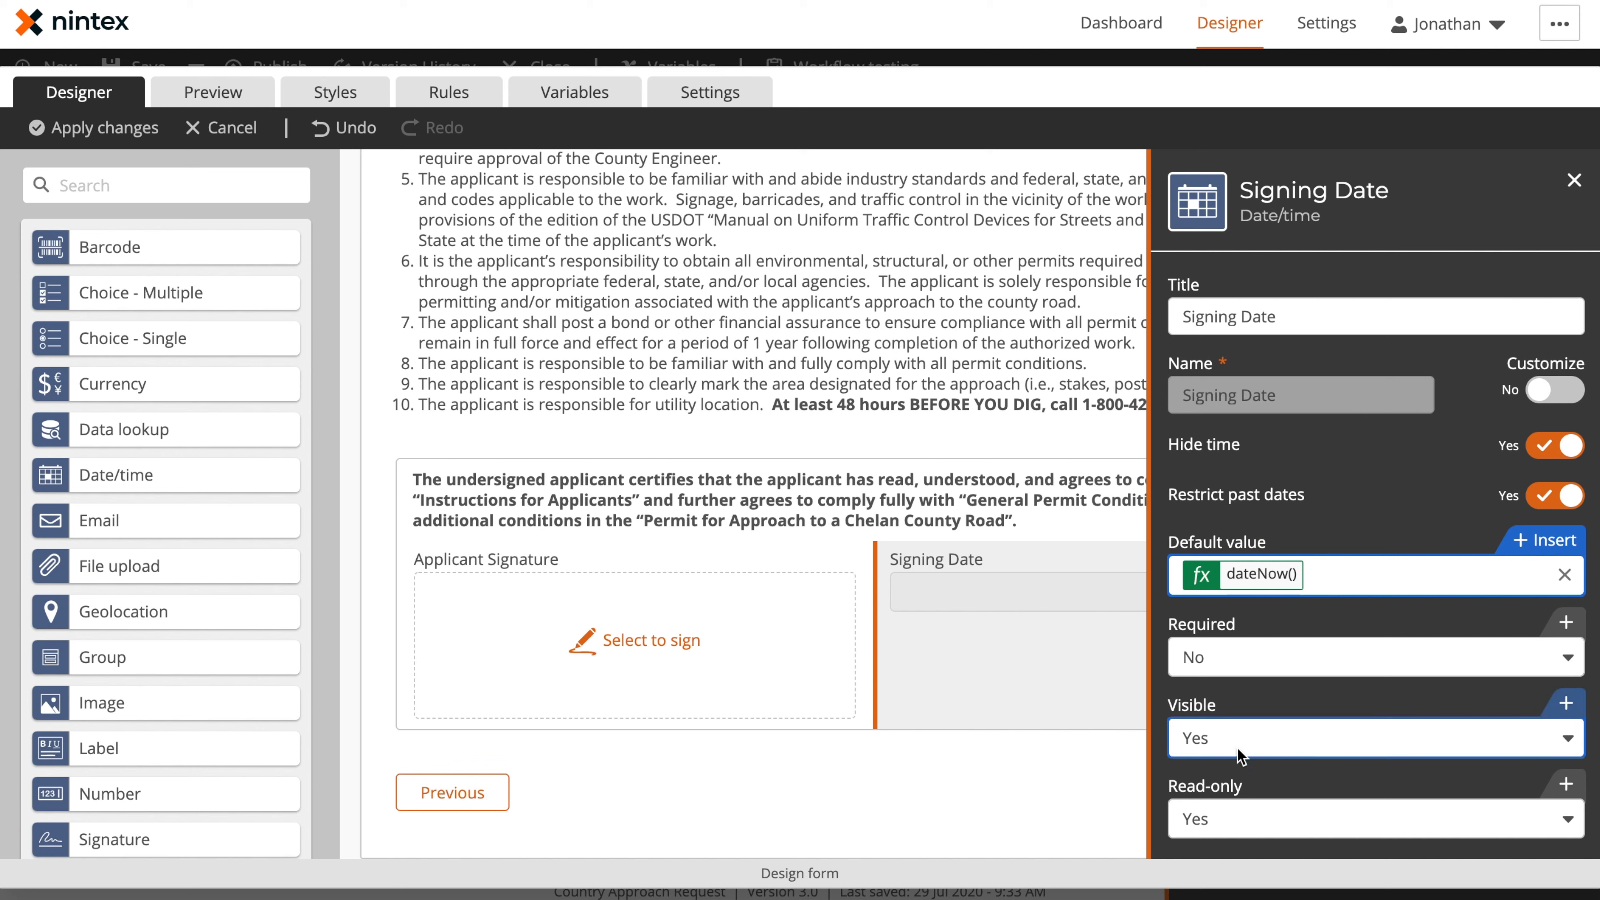
Check the Signing Date's Read-only setting and apply the form changes
scroll(1245, 695, down, 1)
click(1234, 696)
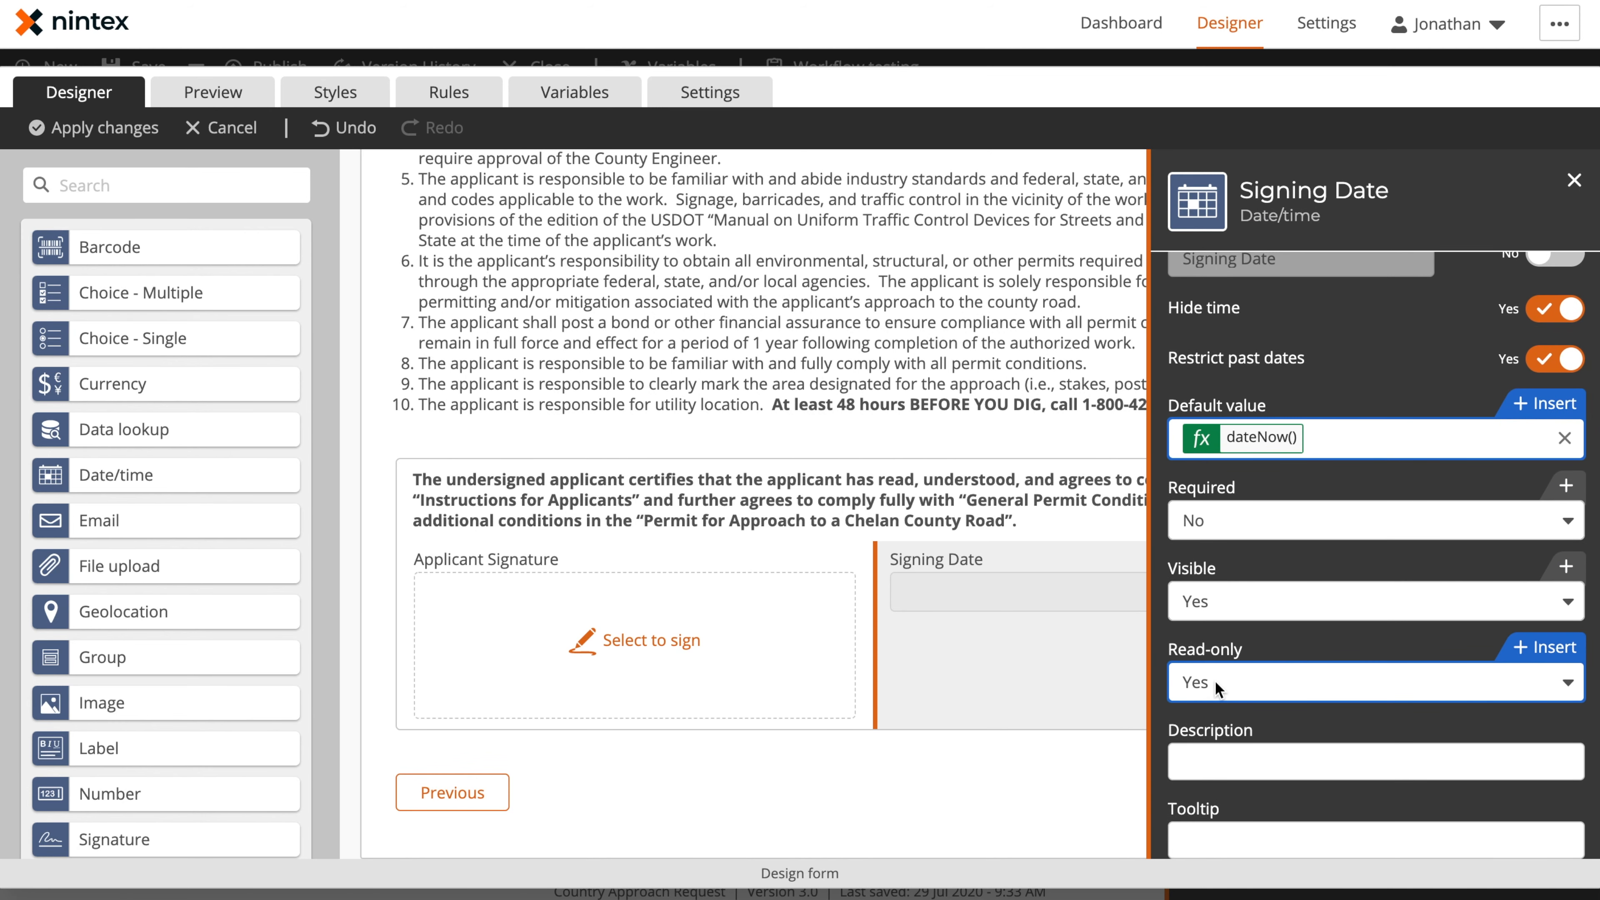
click(1253, 660)
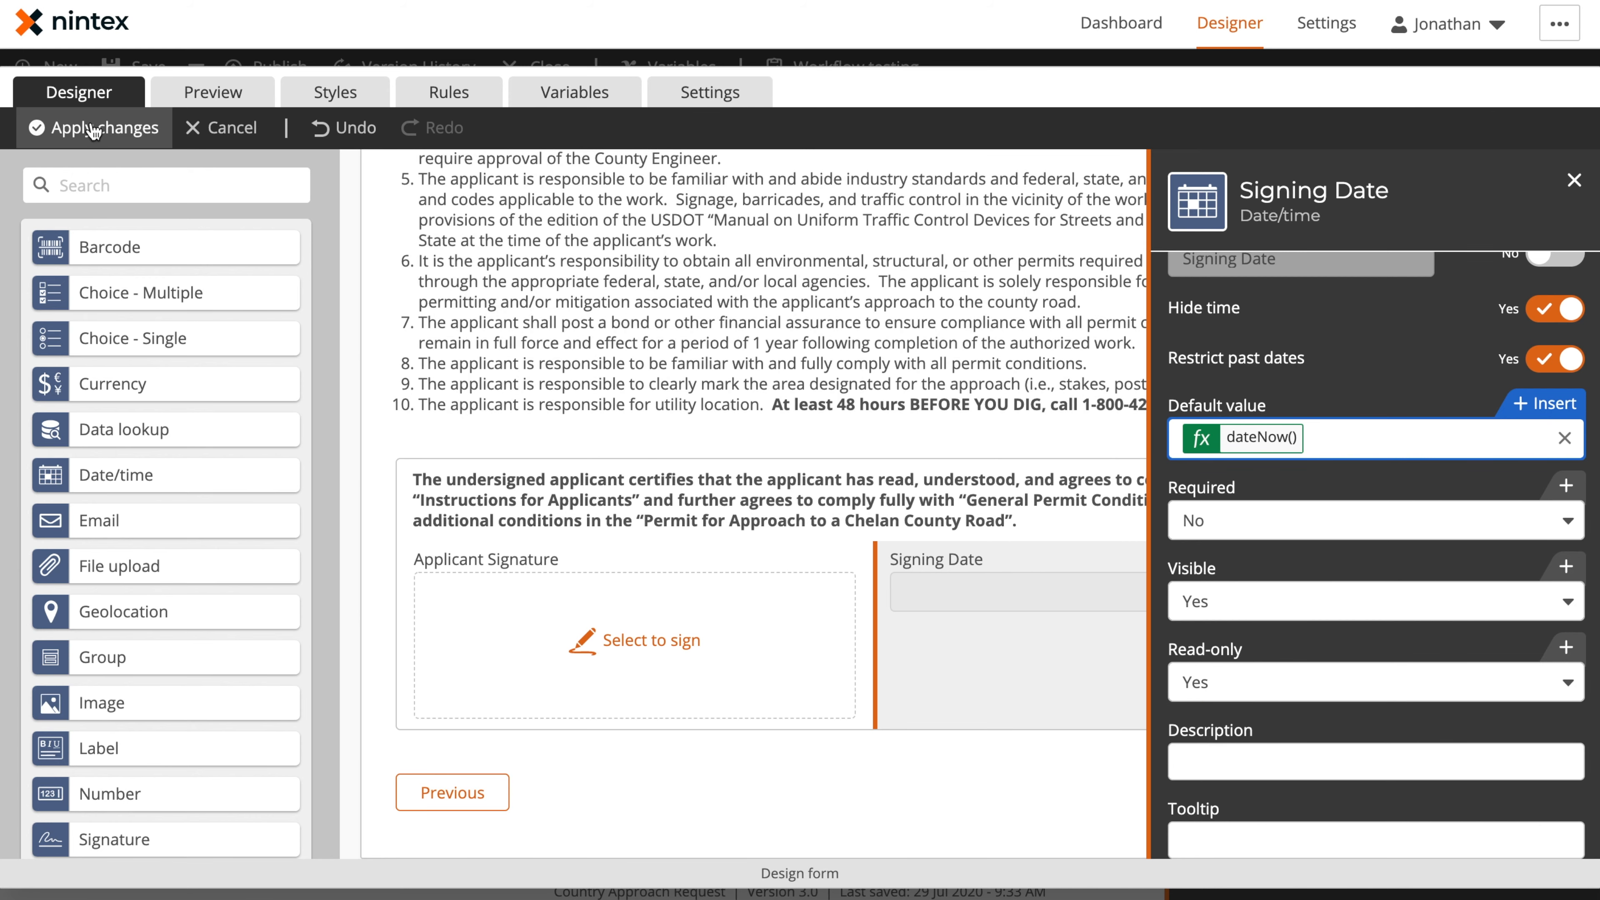
click(94, 128)
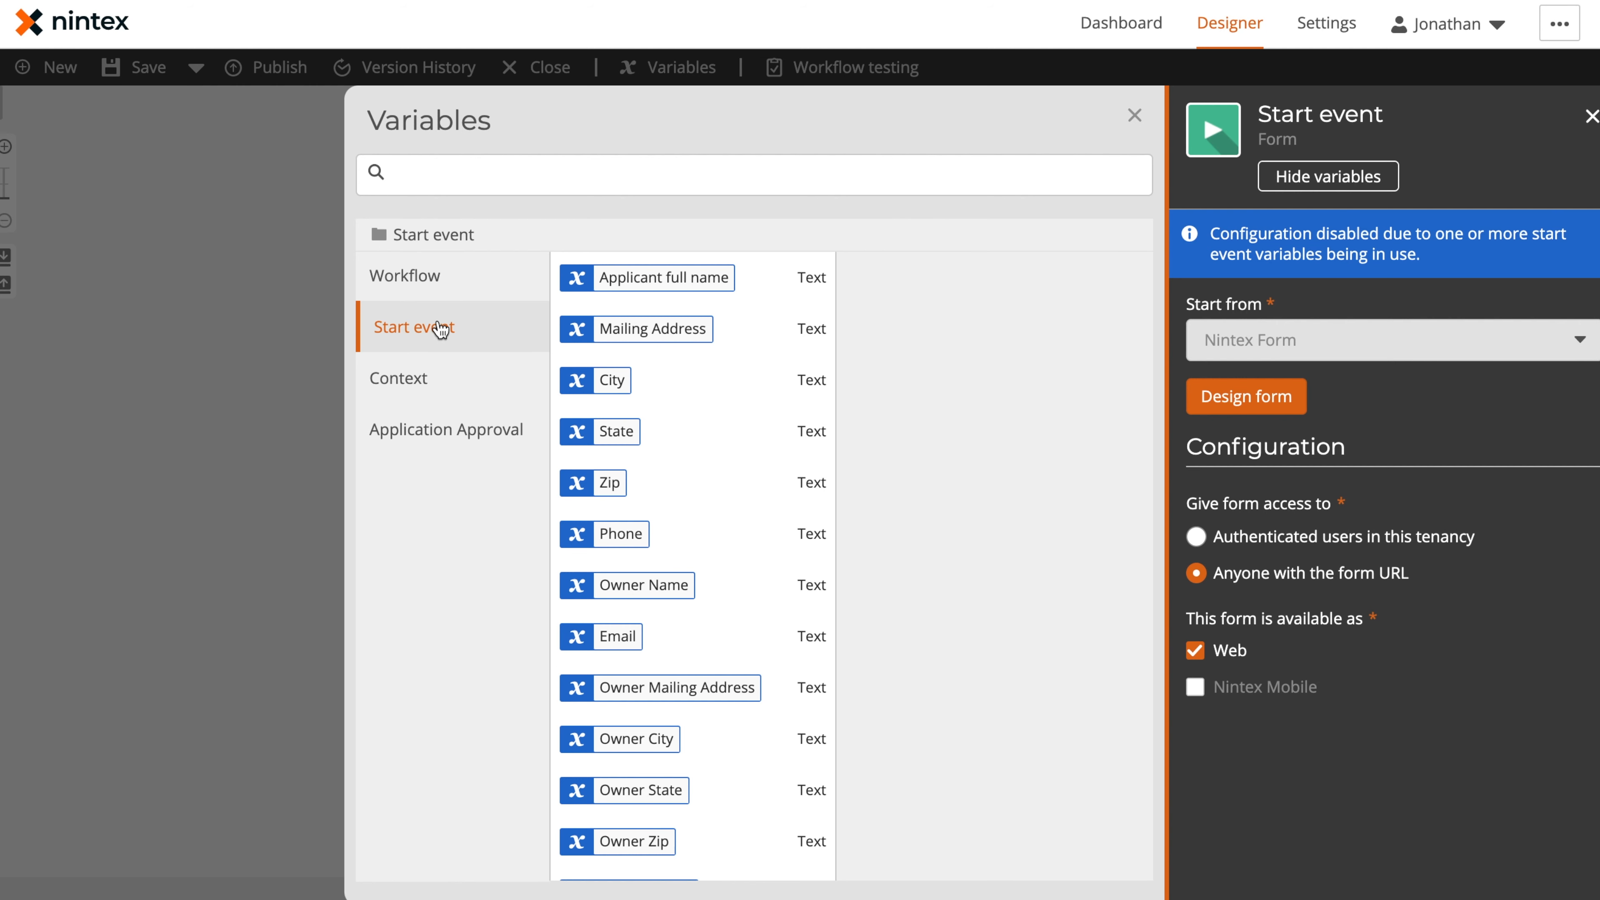
Examine the Start event variables in the variables list and close the start event configuration
scroll(681, 473, down, 15)
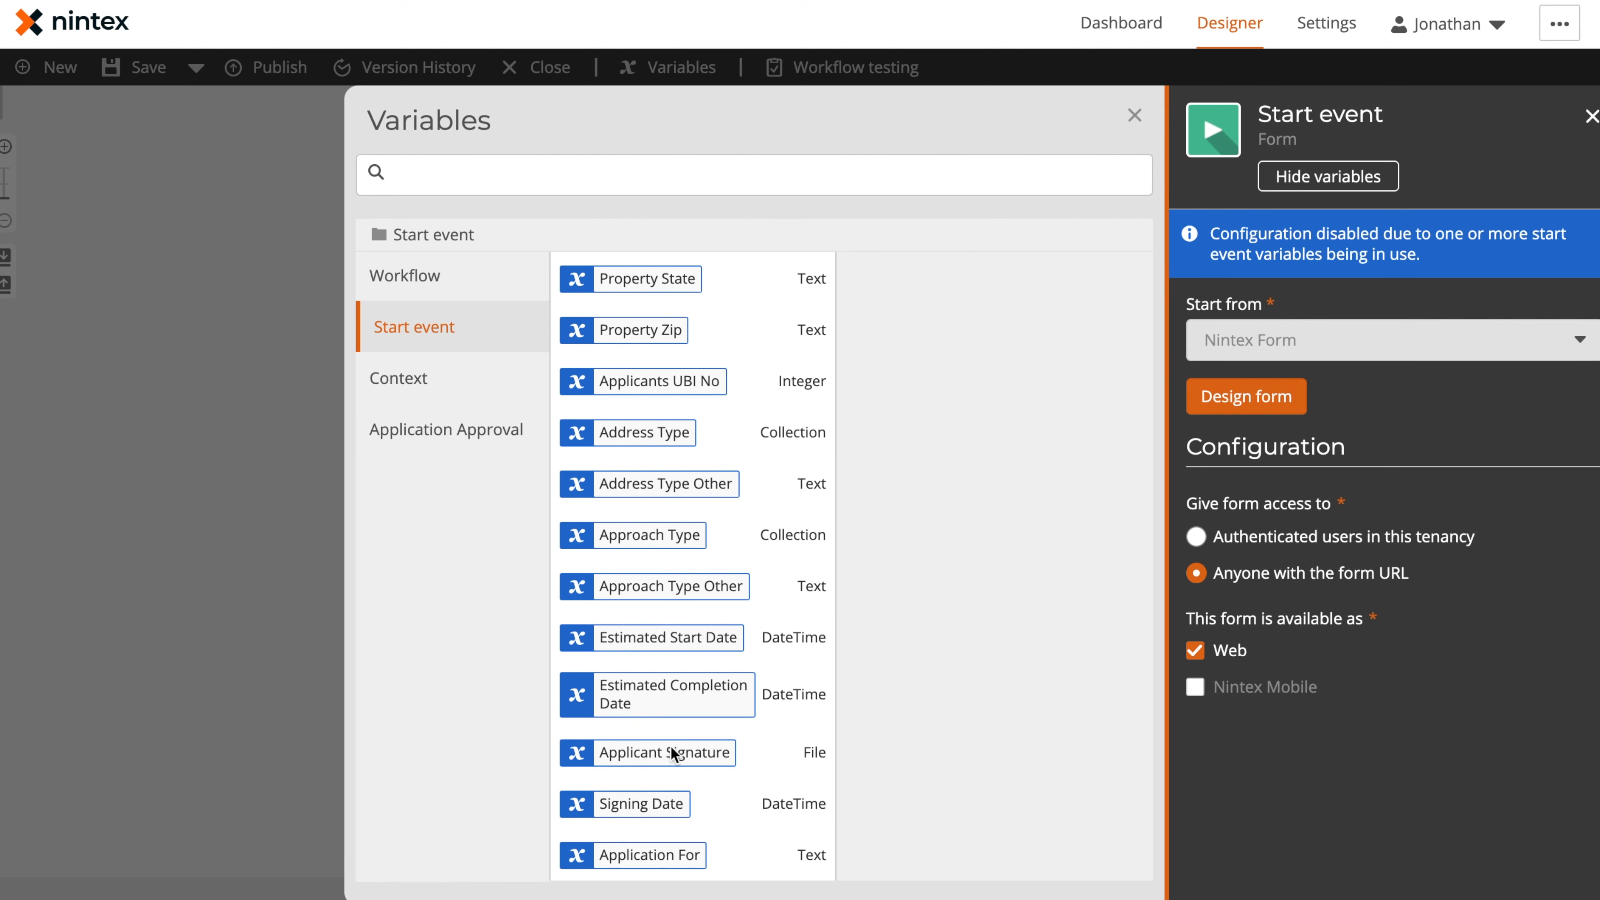
scroll(721, 416, up, 15)
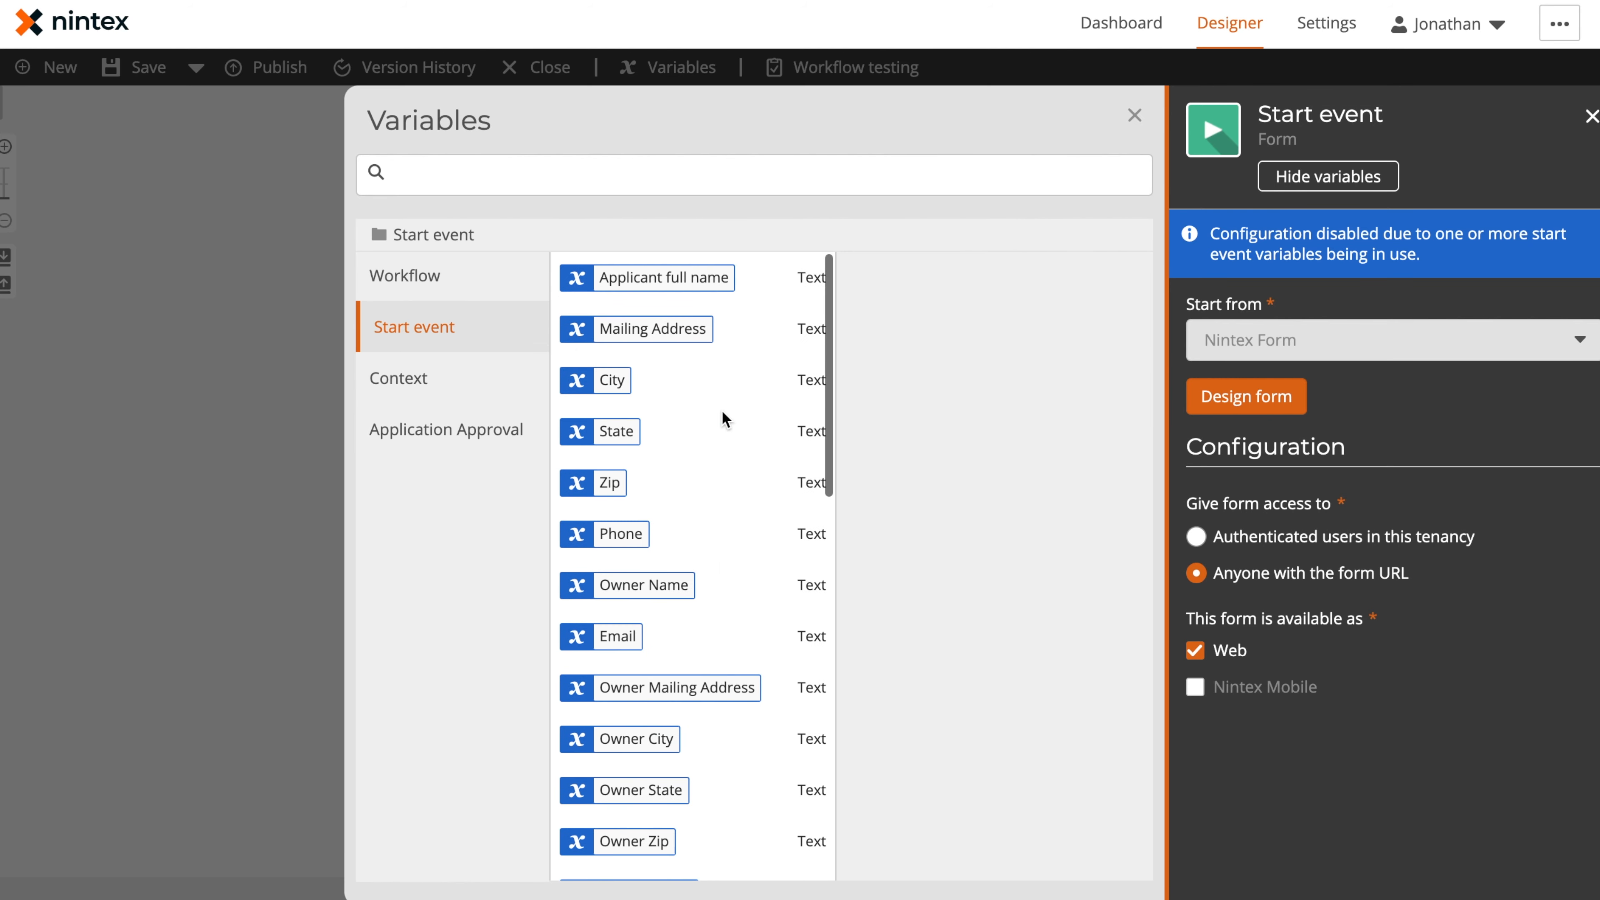
click(1135, 117)
click(1078, 227)
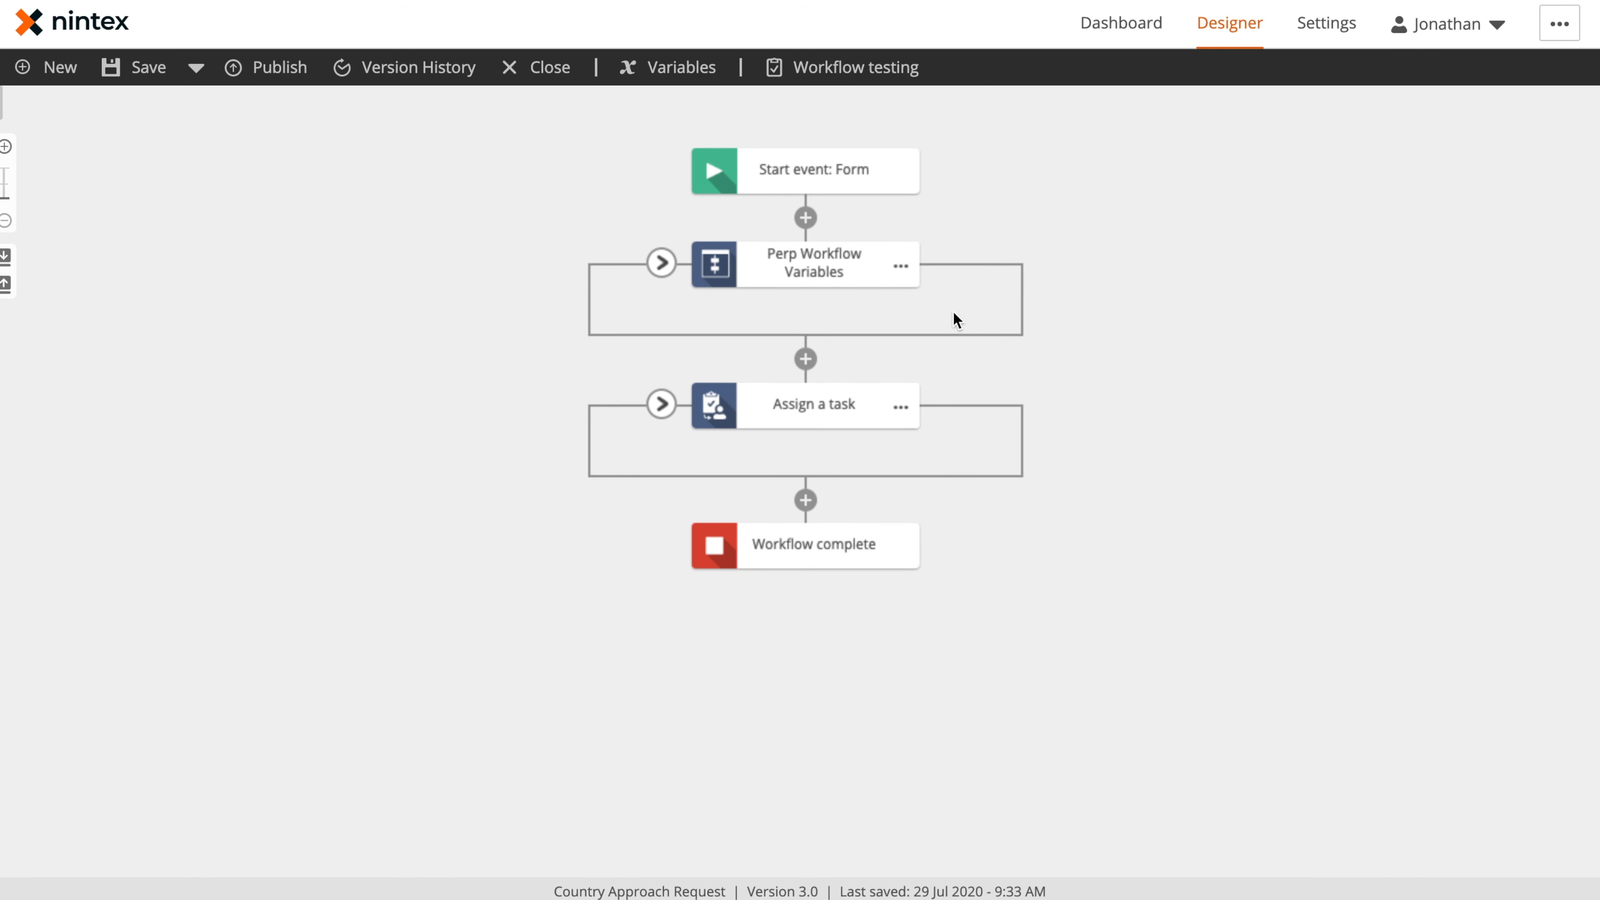
Open the Extract Address Type configuration inside the Perp Workflow Variables action set and show the list of available actions
click(661, 263)
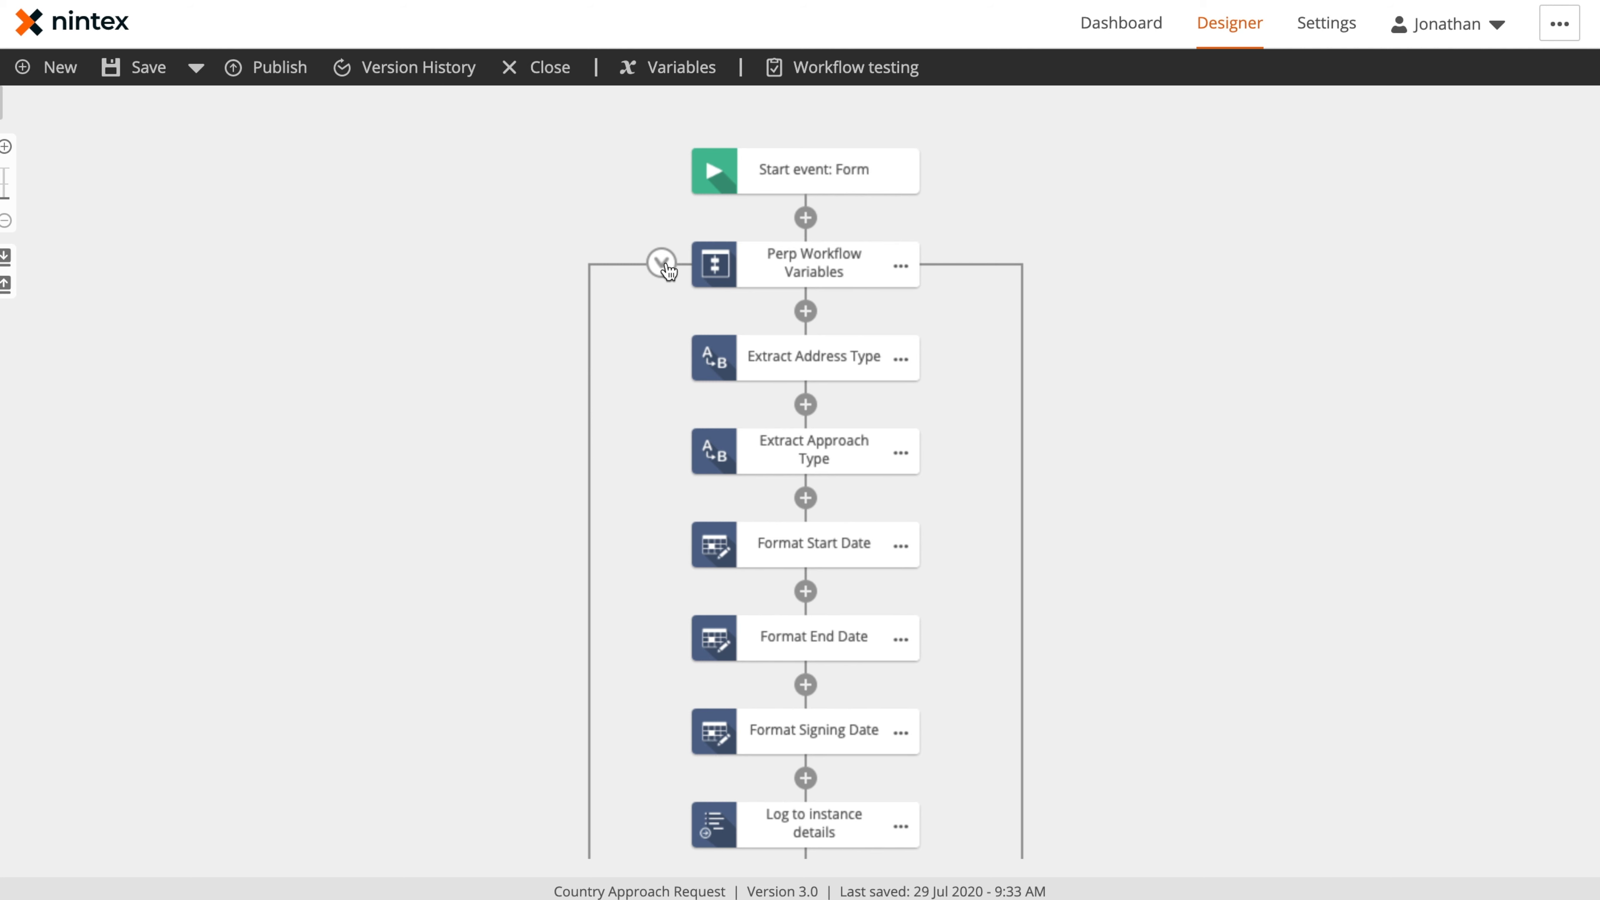
click(828, 360)
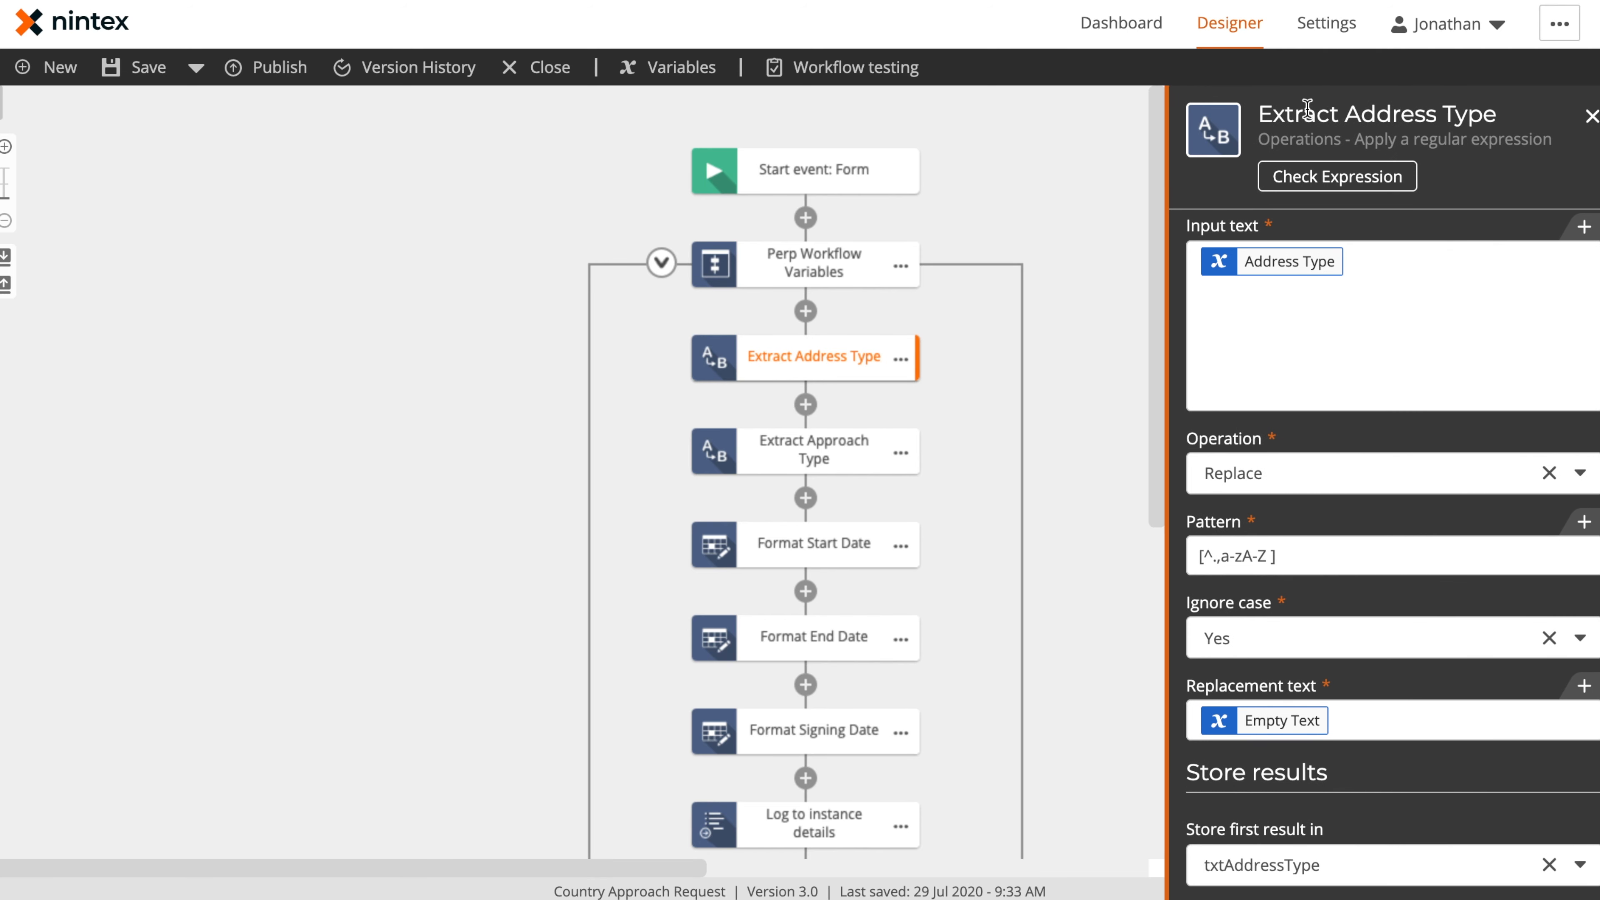
click(2, 103)
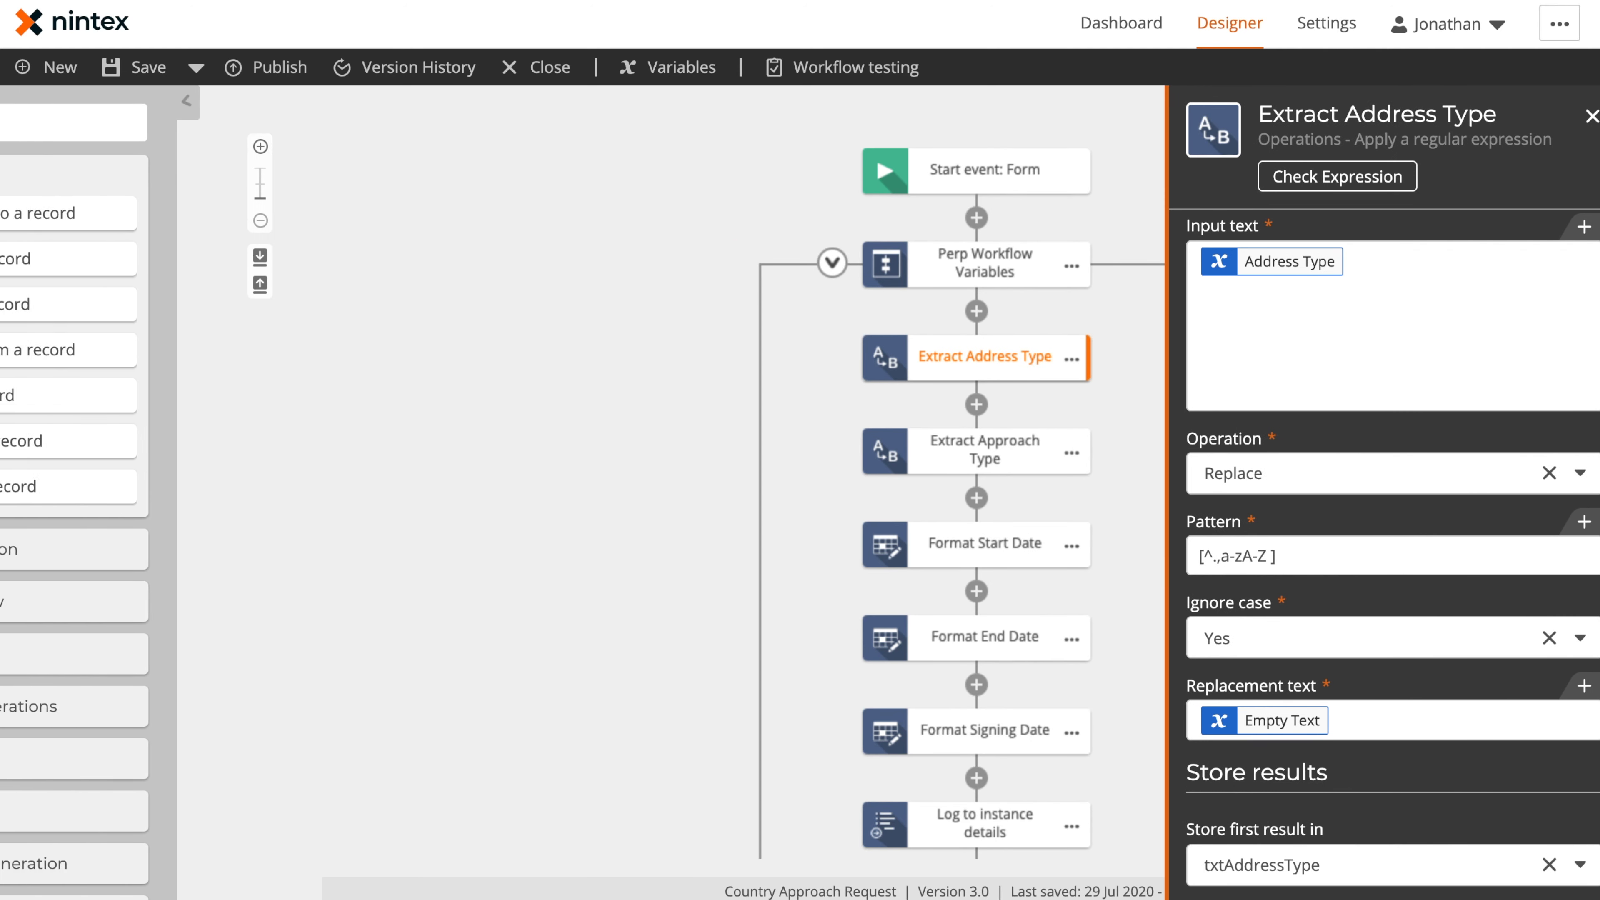
Add an Apply a regular expression action from the Operations group directly above Extract Address Type
scroll(103, 602, down, 3)
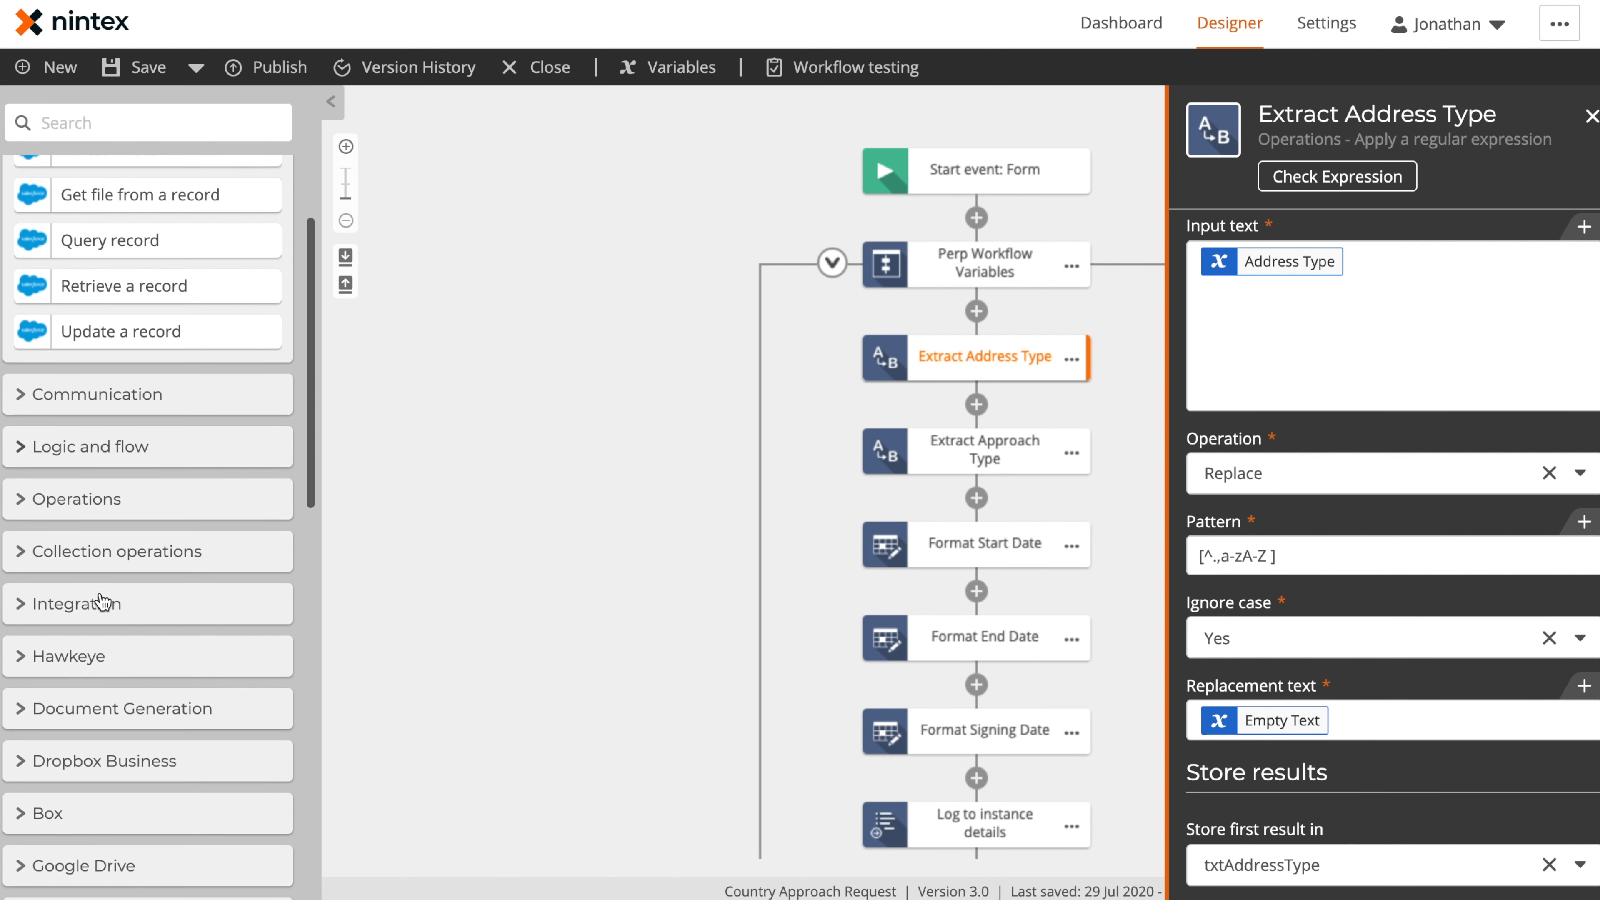
click(27, 505)
scroll(123, 557, down, 5)
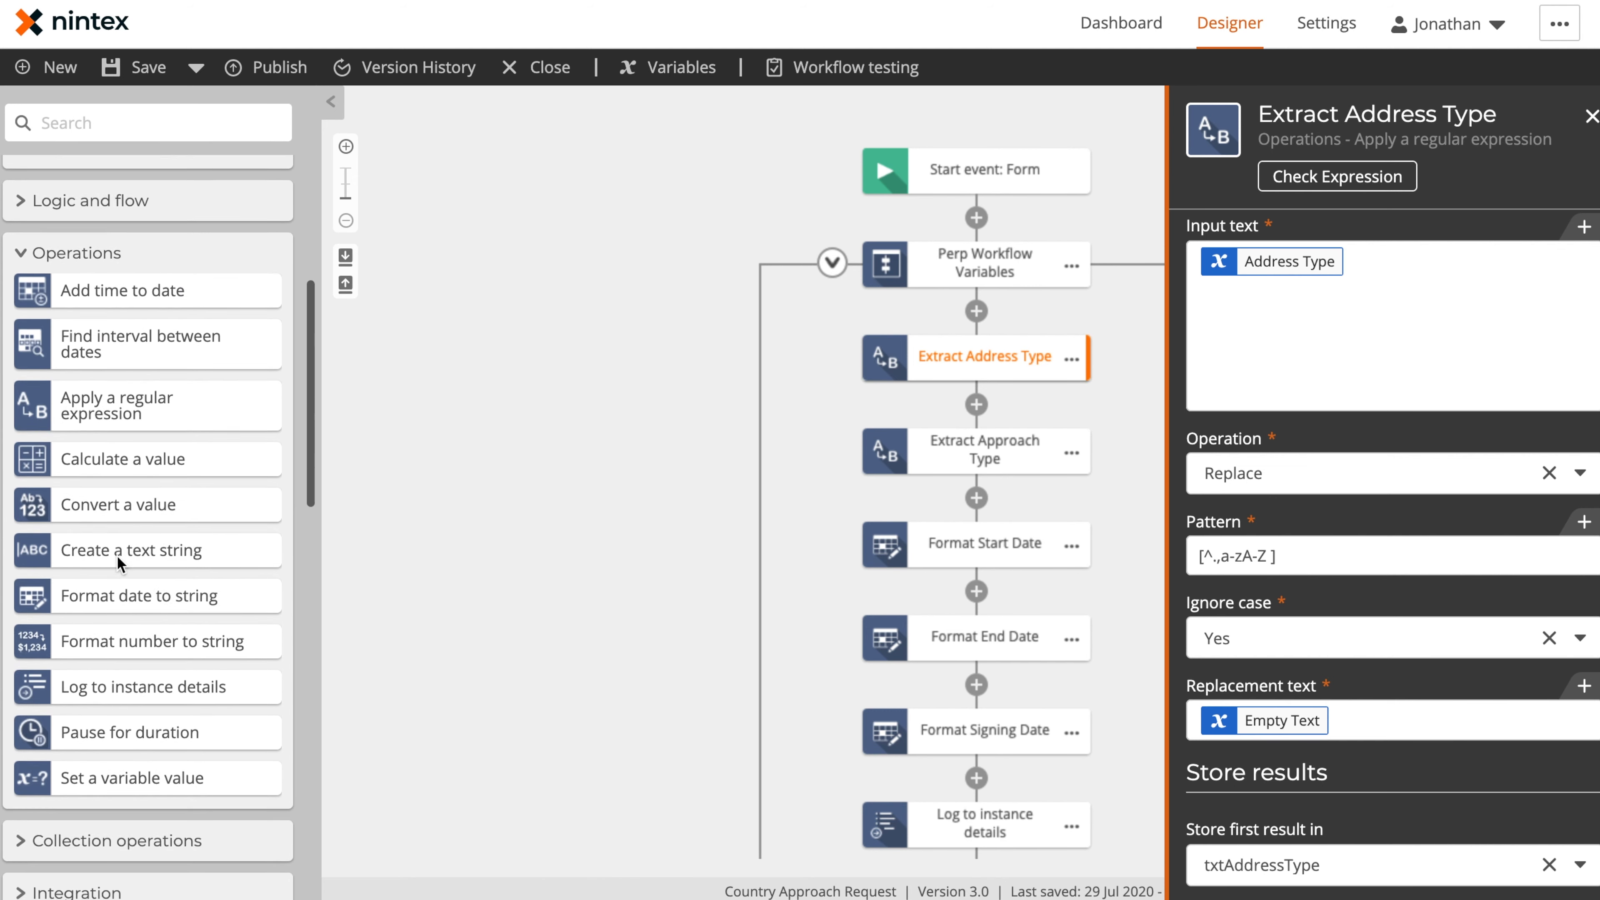
drag(142, 384, 959, 317)
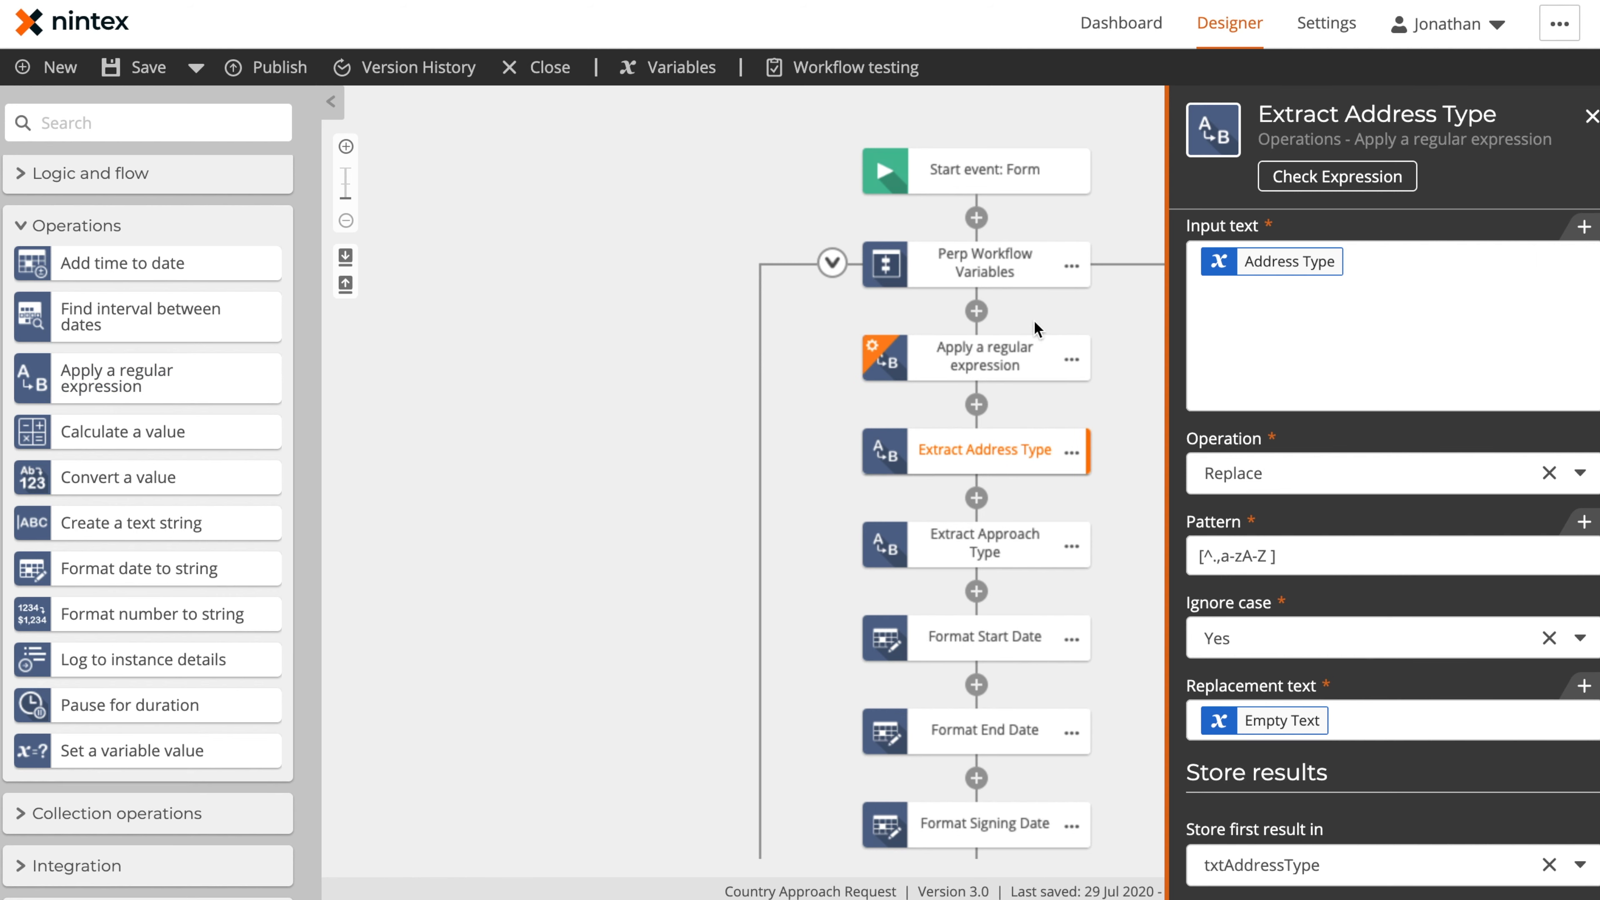
Delete the unconfigured Apply a regular expression action above Extract Address Type
click(1072, 362)
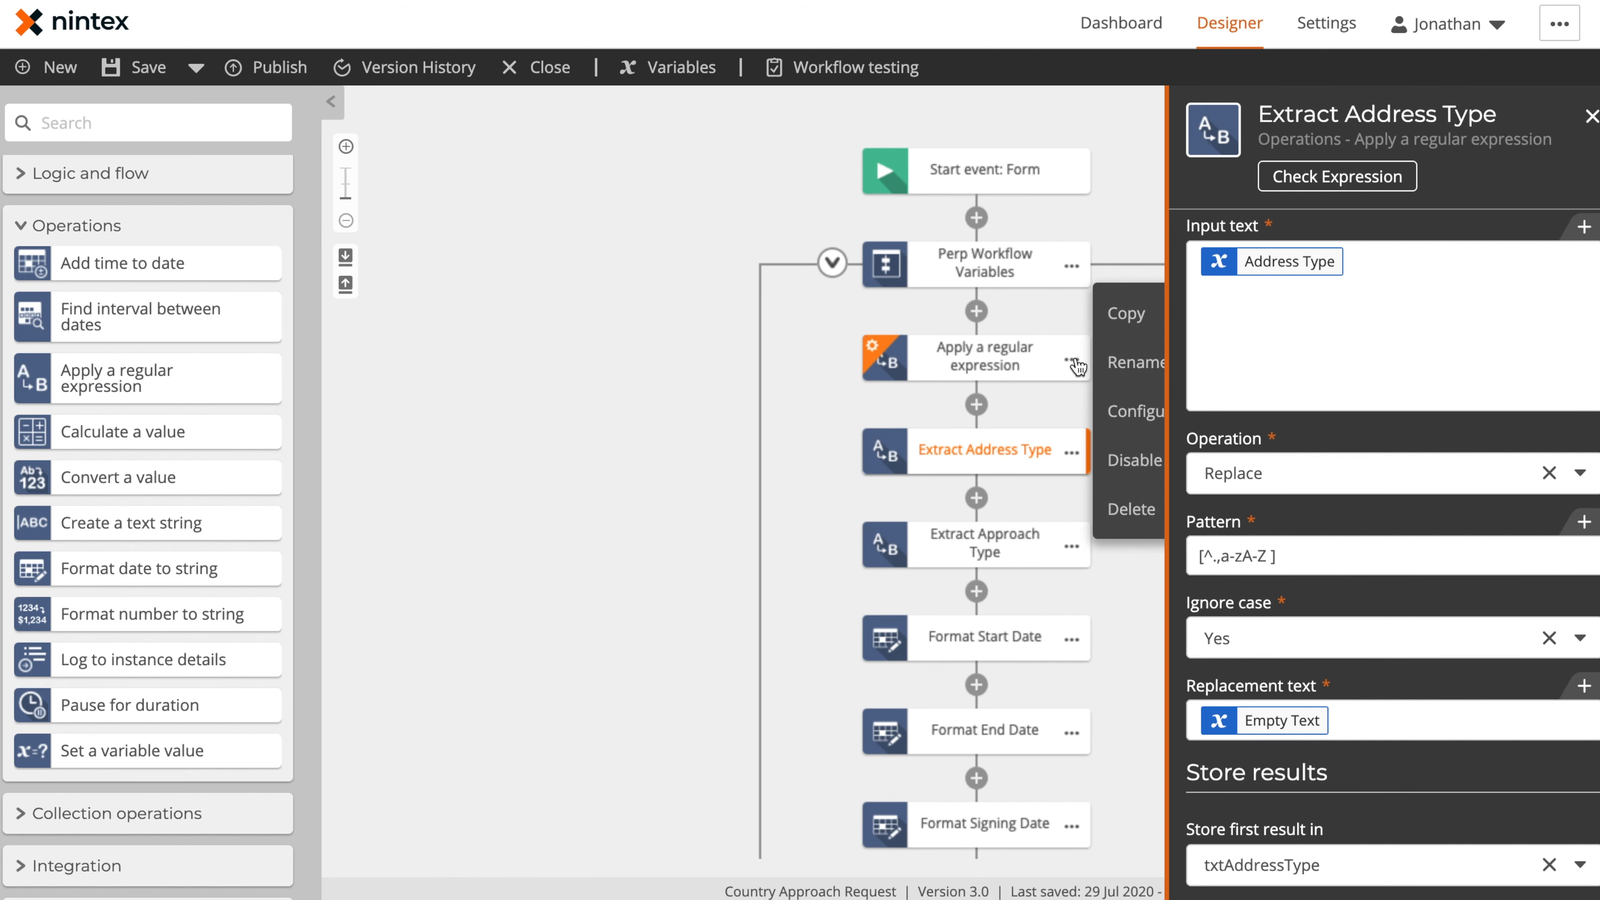
click(1132, 510)
click(1016, 567)
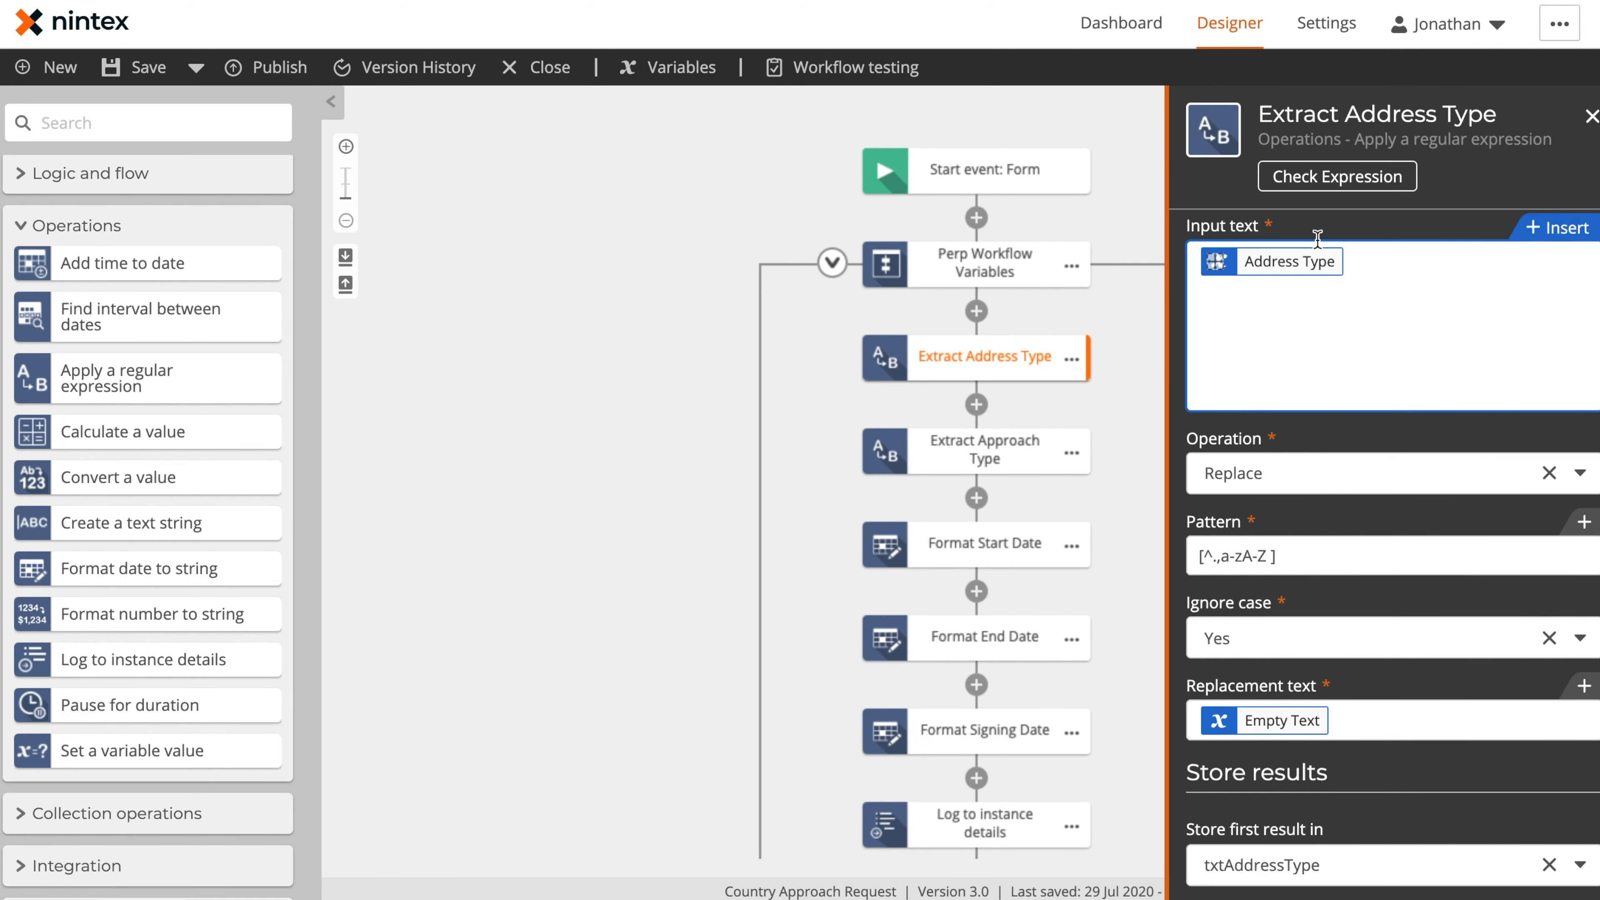
Look up the Address Type variable among the Start event variables for Extract Address Type's input text by searching for address
click(1554, 230)
click(465, 346)
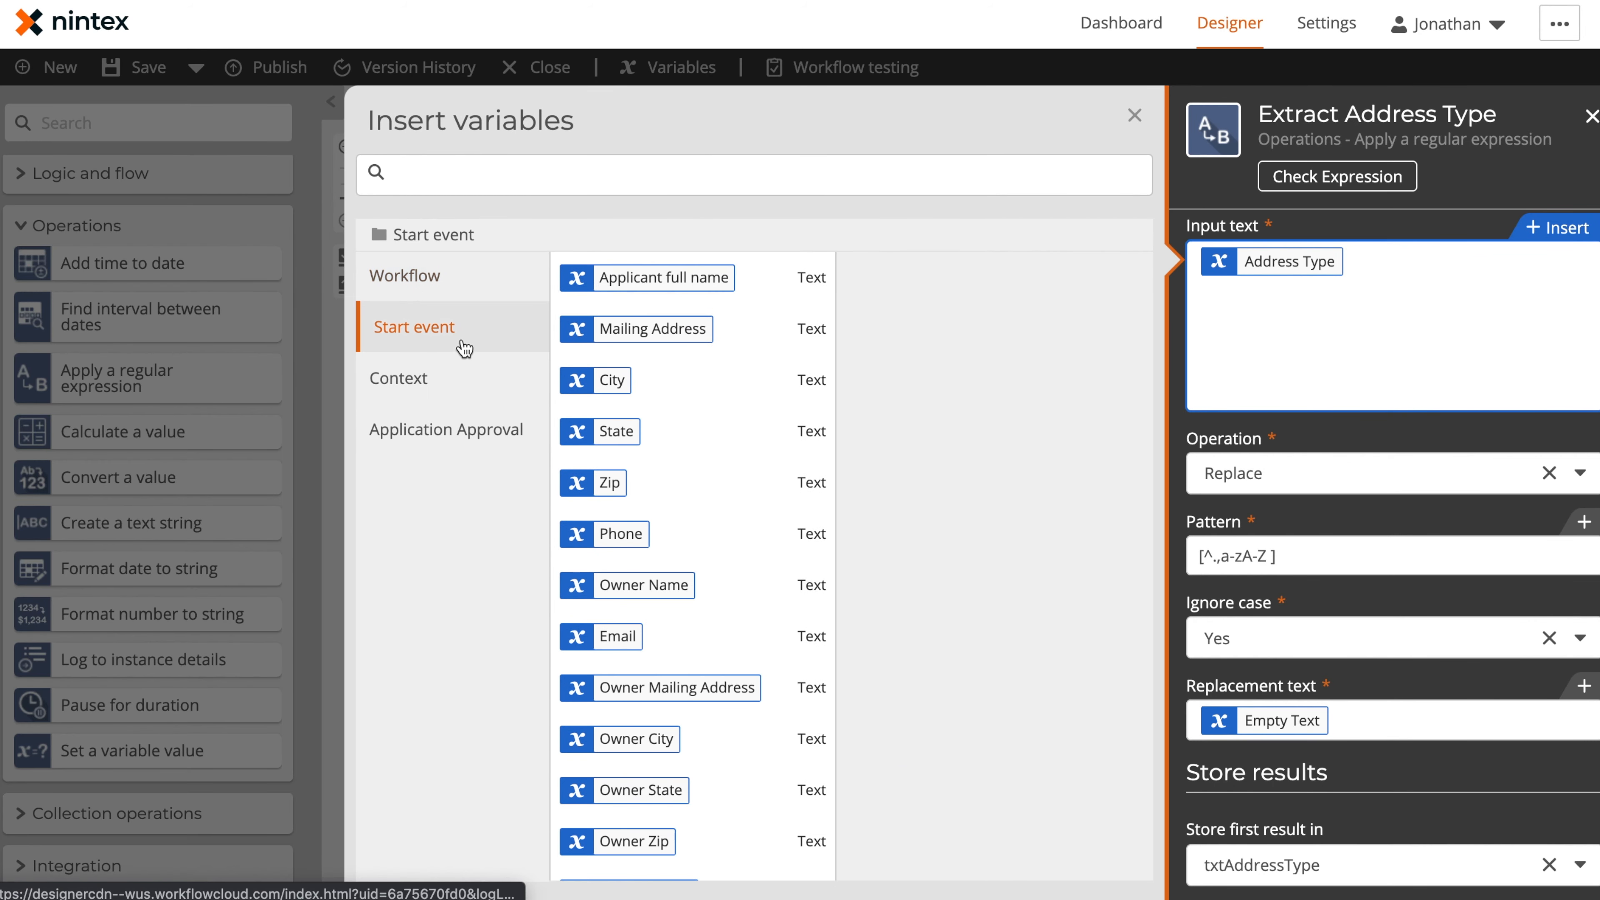
scroll(730, 463, down, 6)
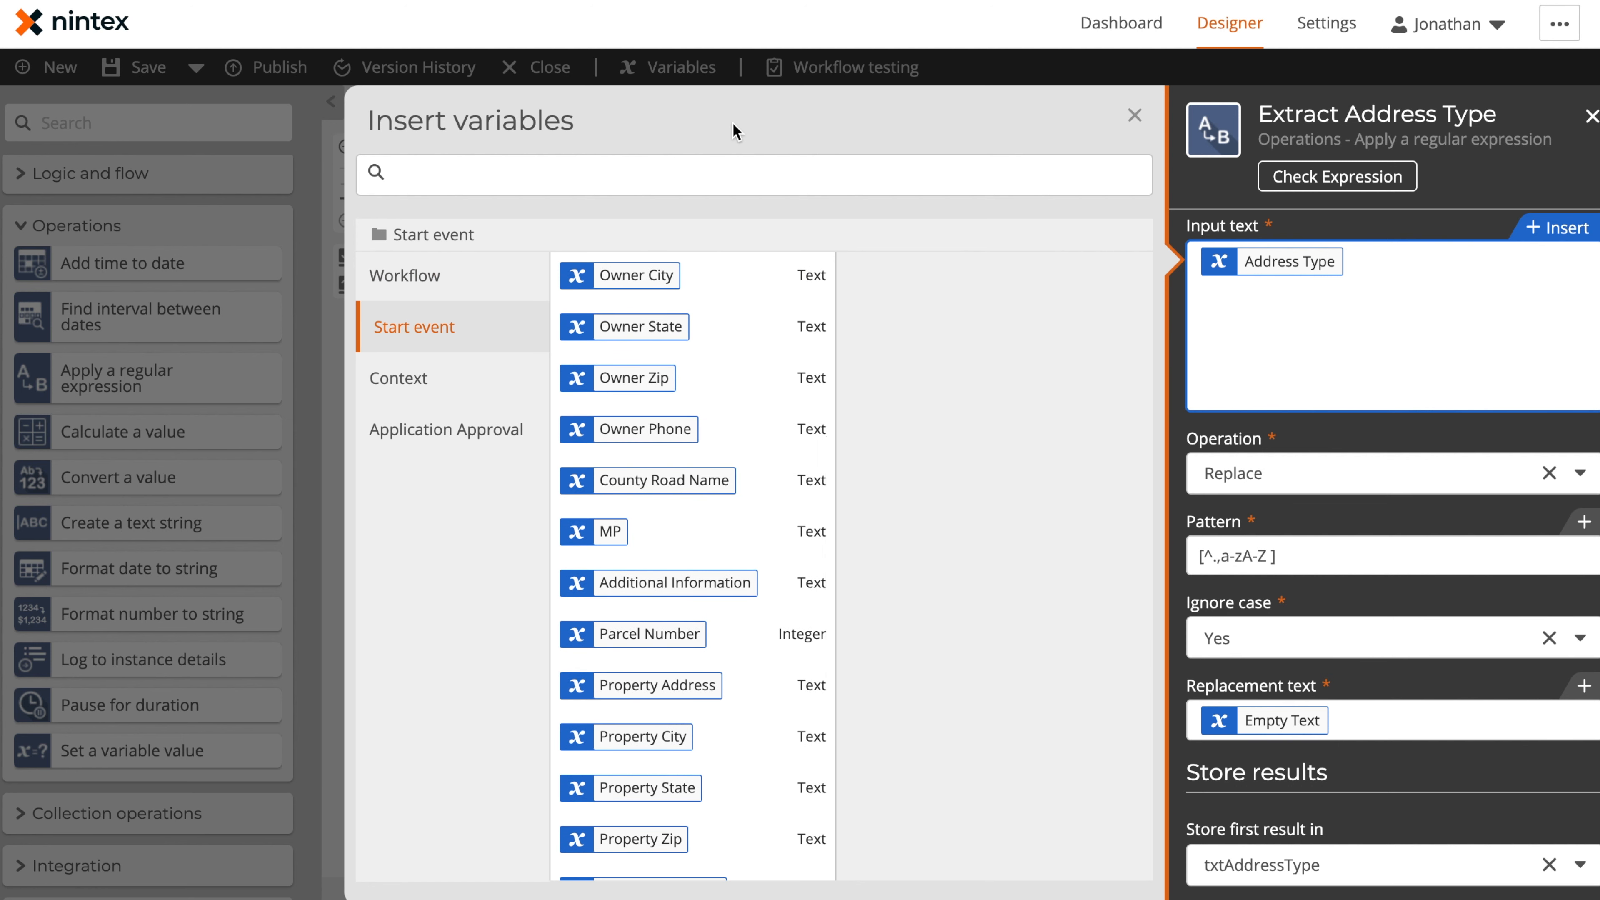
click(727, 173)
text(address)
mouse_move(749, 432)
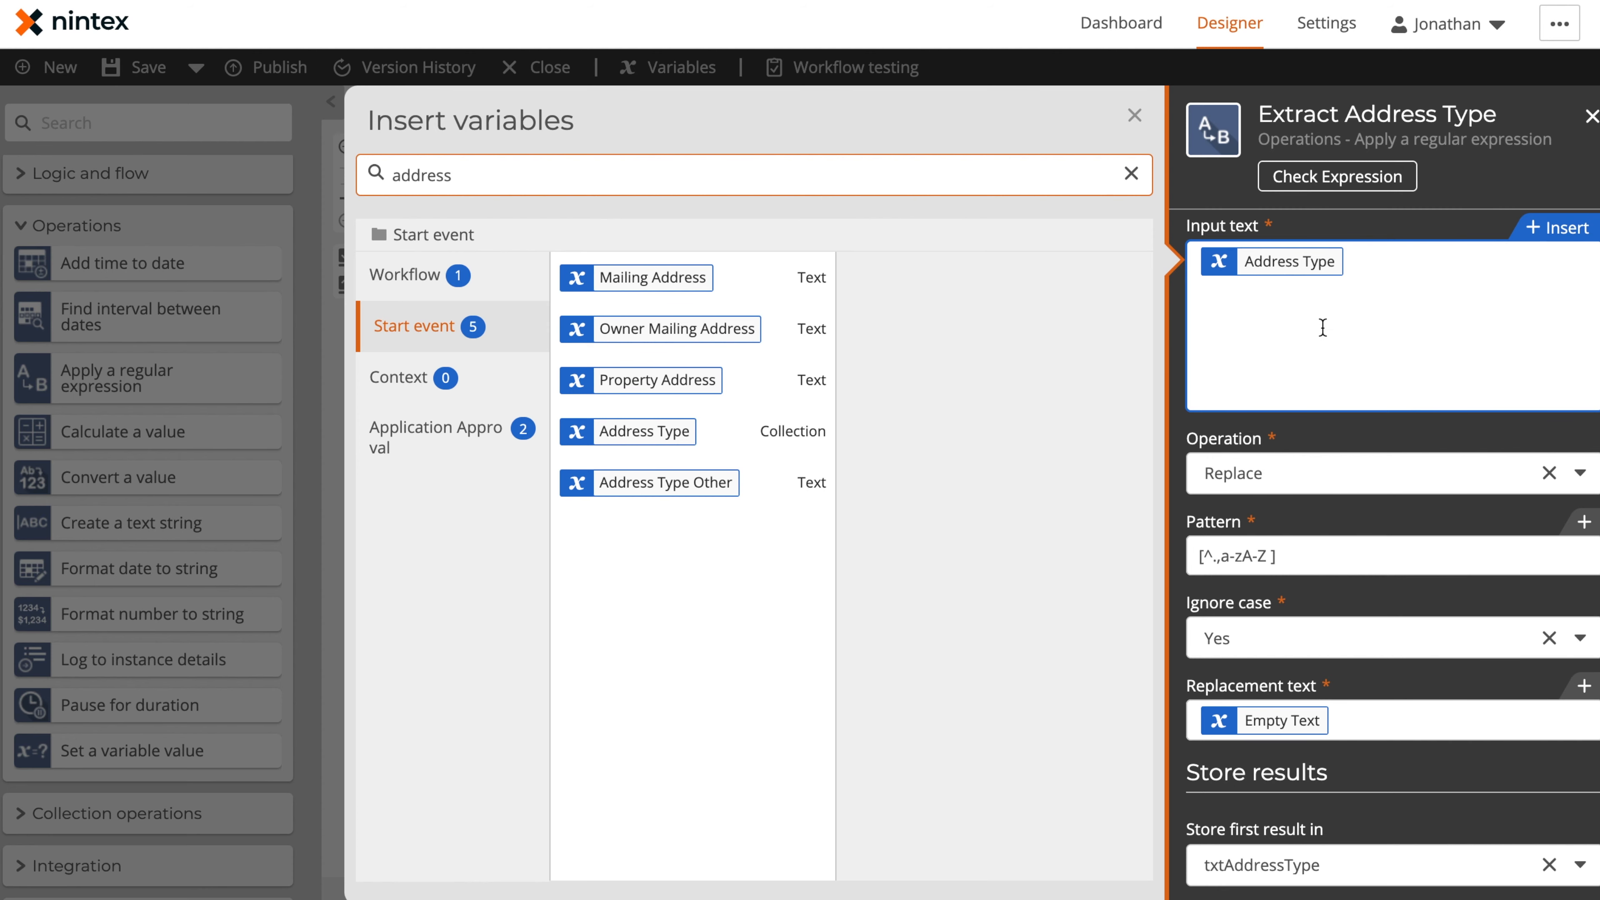
Review the operation, pattern, replacement text and result variable settings of Extract Address Type and Extract Approach Type
click(1252, 474)
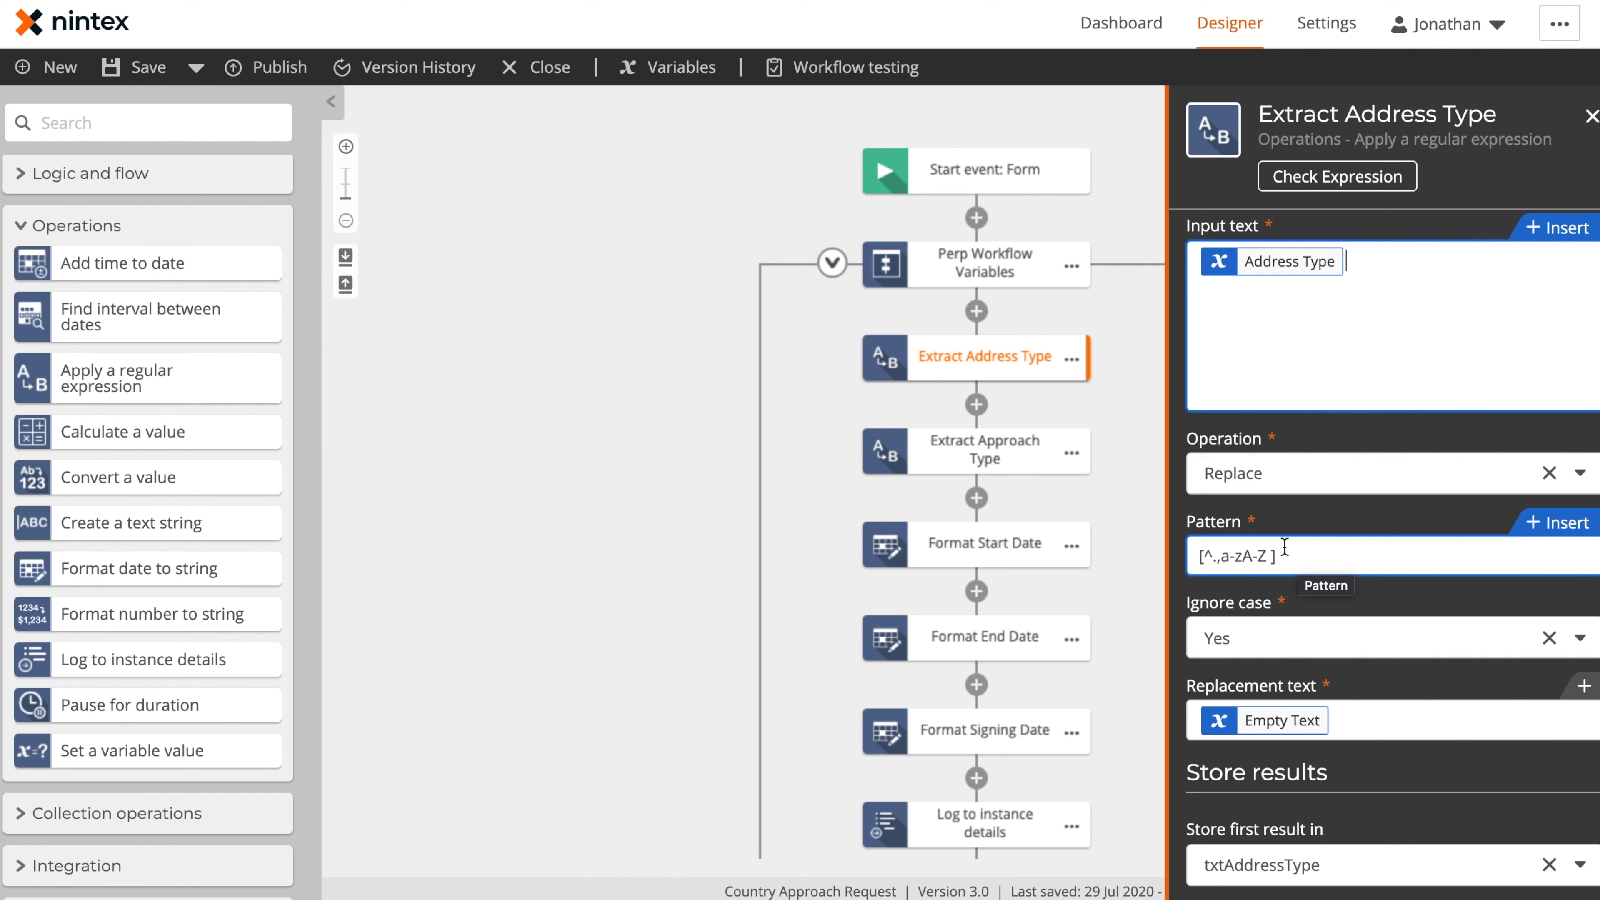
scroll(1285, 547, down, 2)
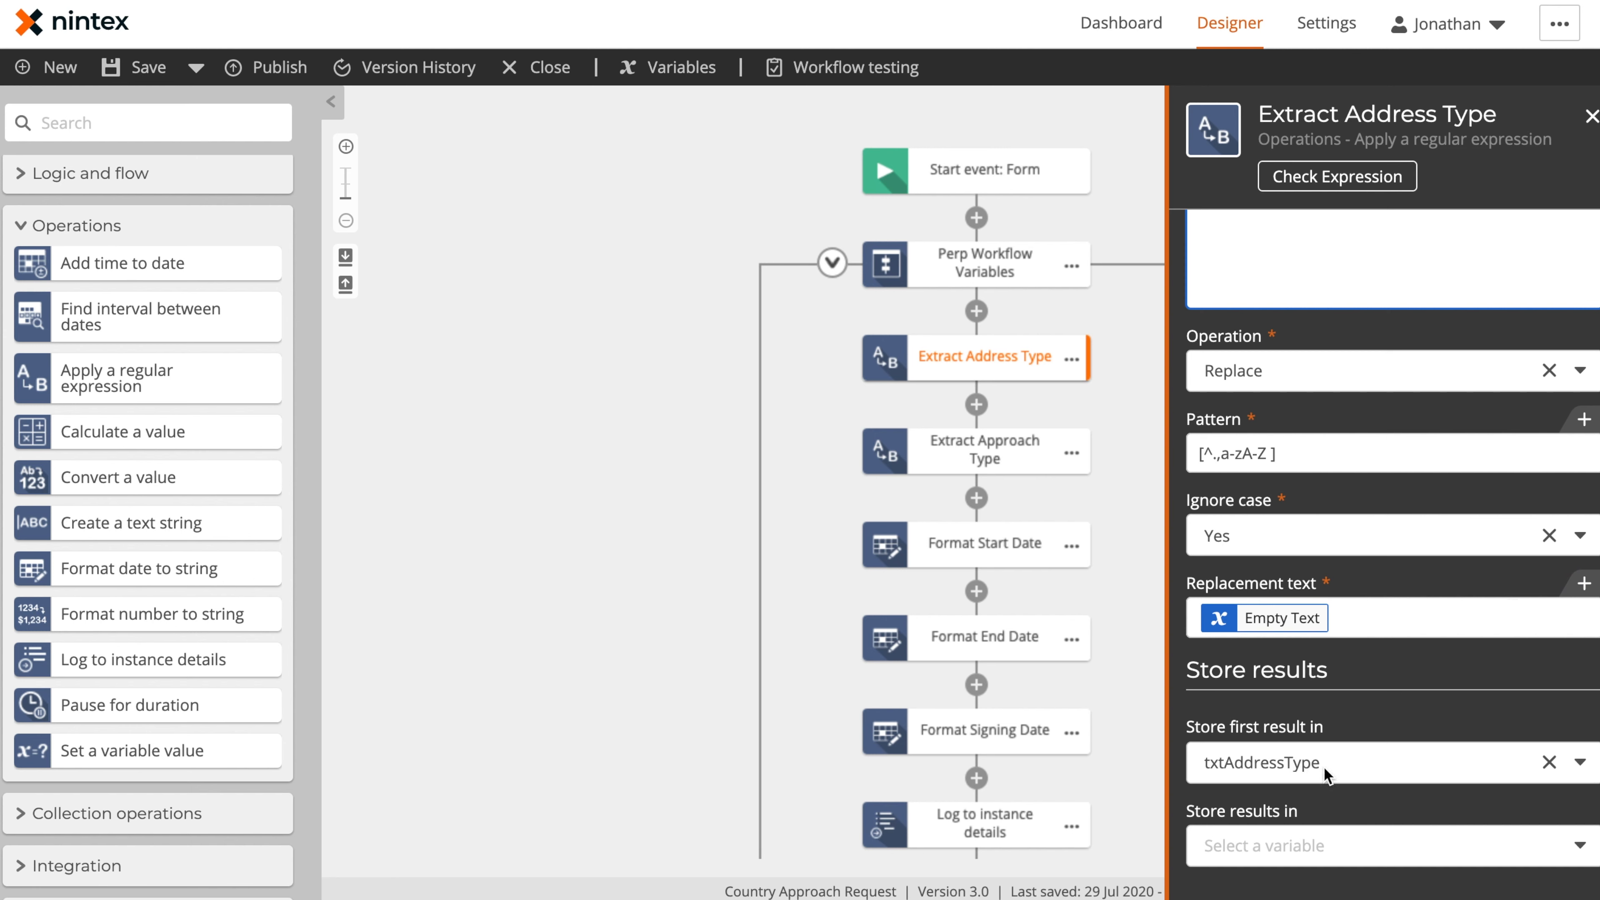
click(995, 460)
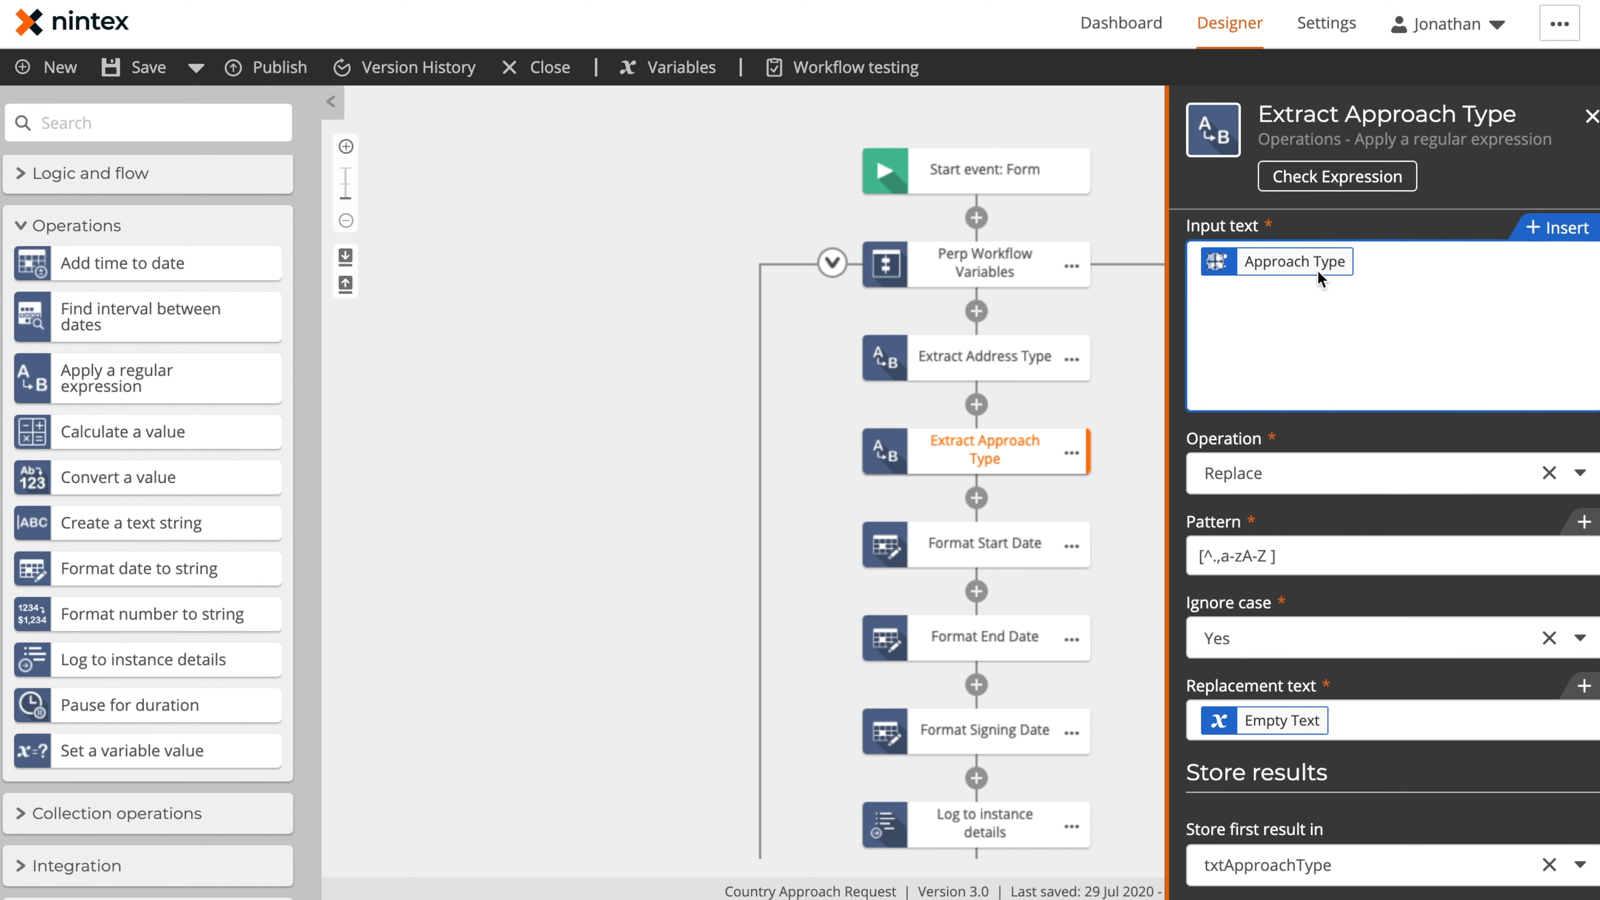
scroll(1338, 321, down, 2)
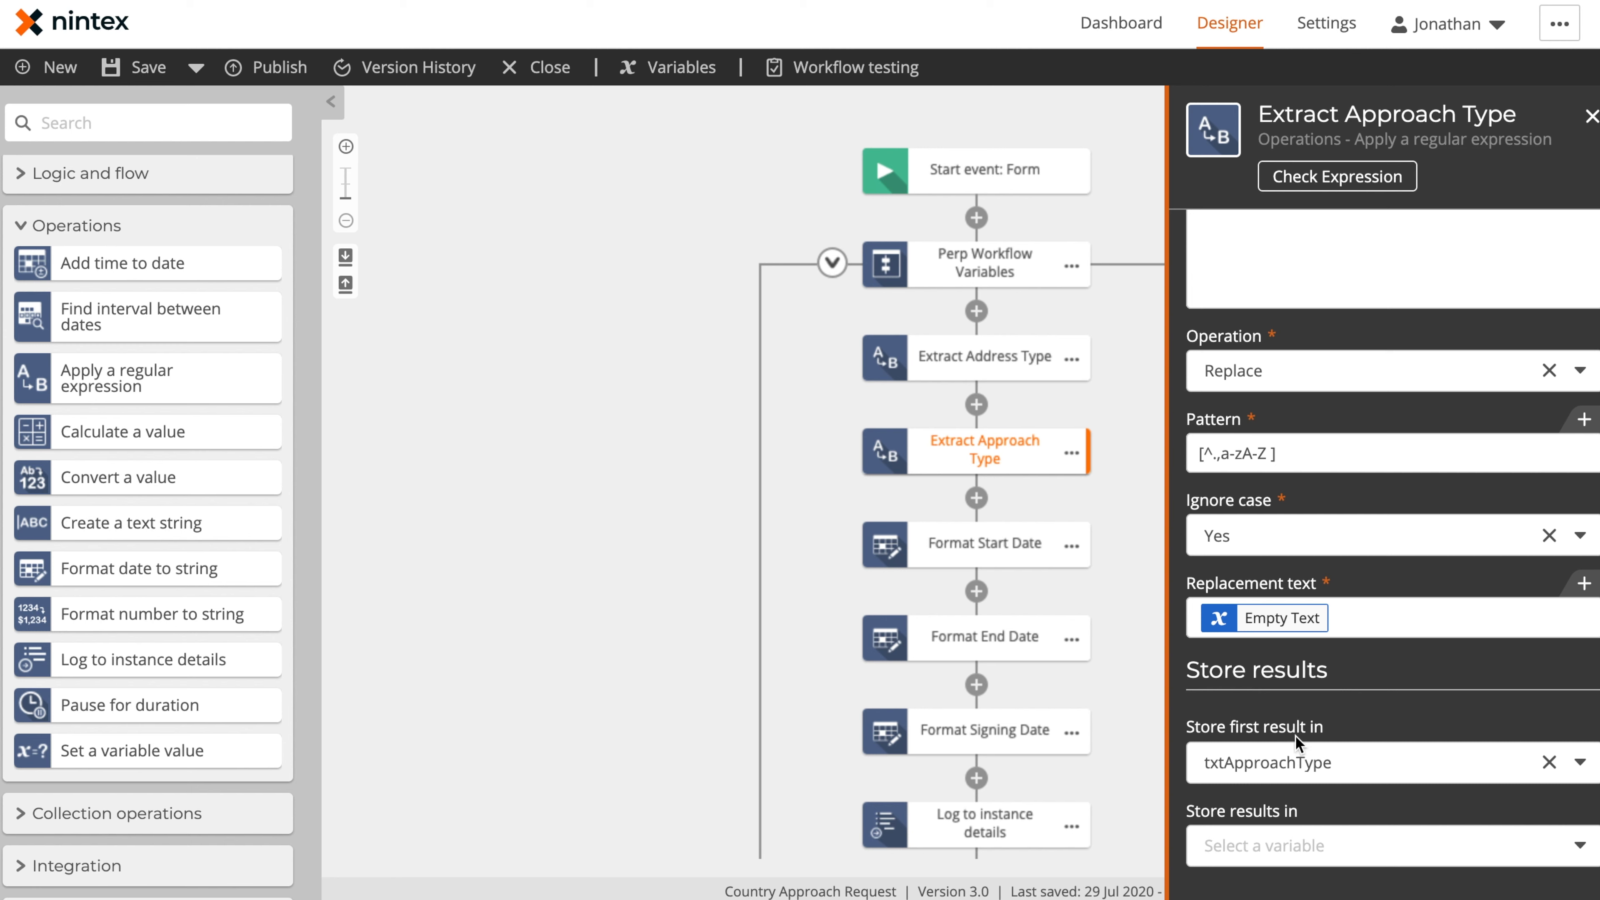
Inspect the Format Start Date configuration and look through its available date formats without changing the selection
click(992, 552)
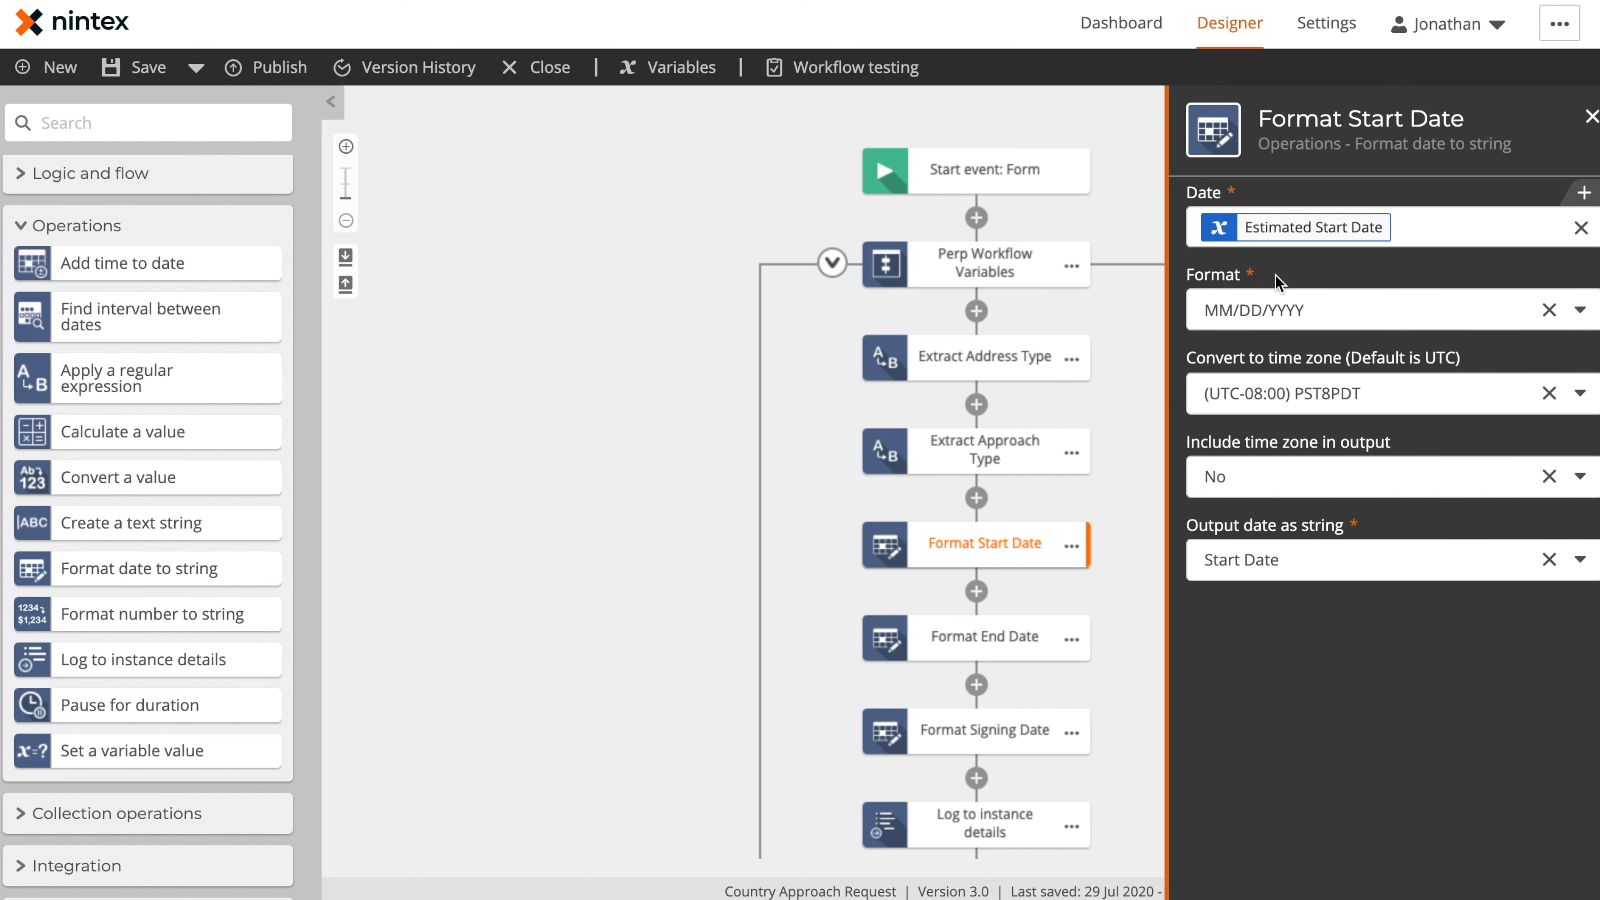
click(1301, 311)
scroll(1346, 581, down, 3)
scroll(1347, 575, up, 3)
scroll(1368, 555, down, 3)
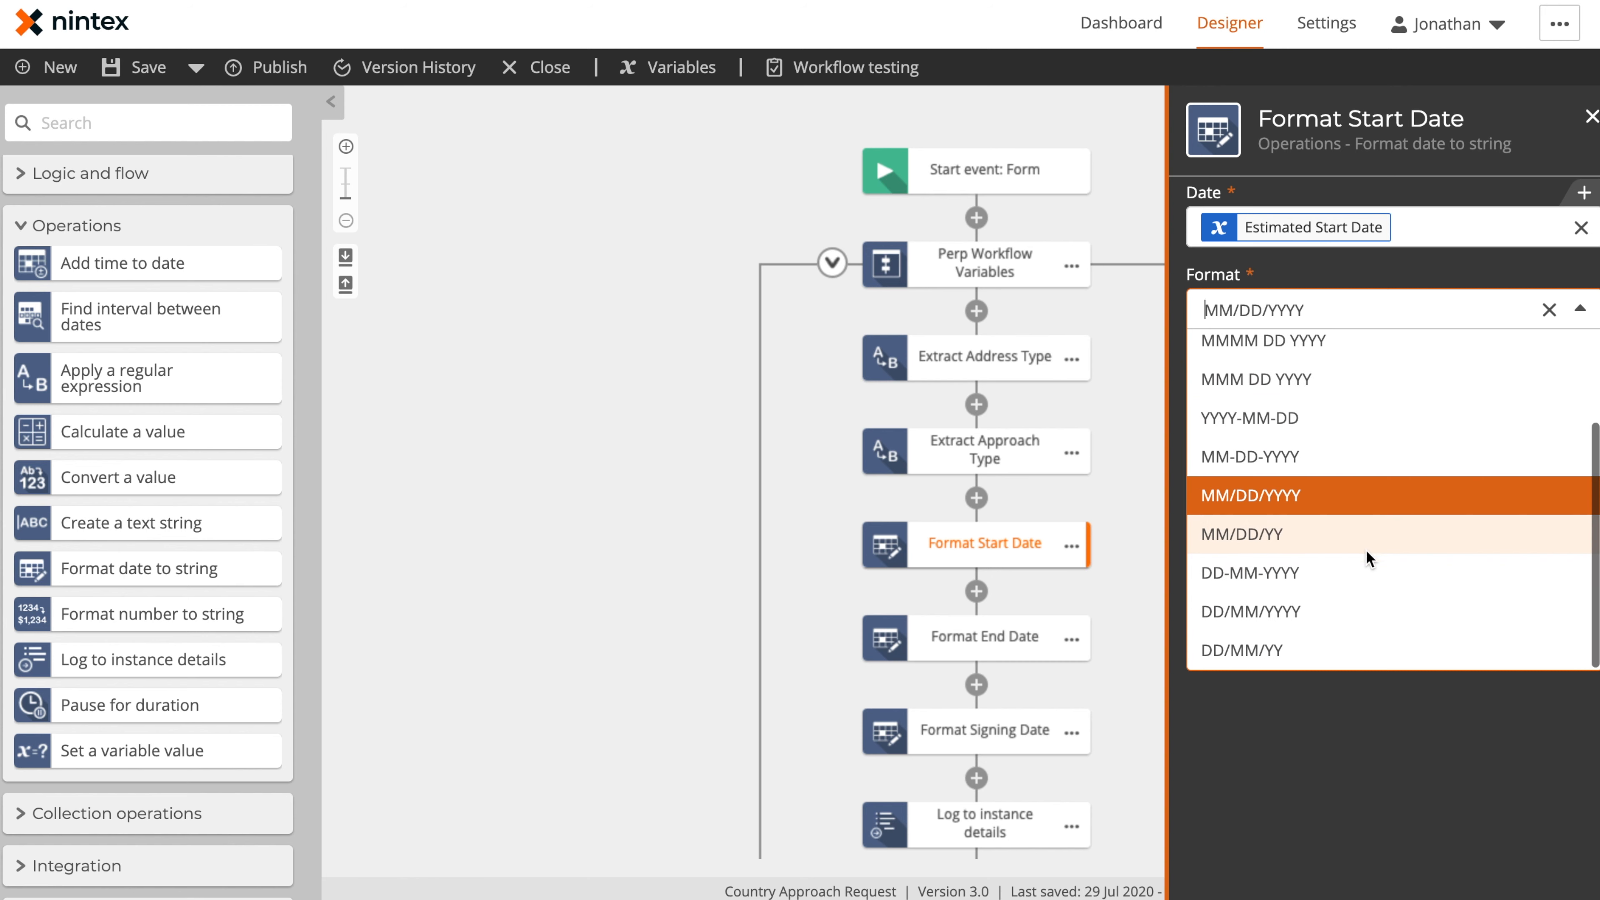
click(1313, 767)
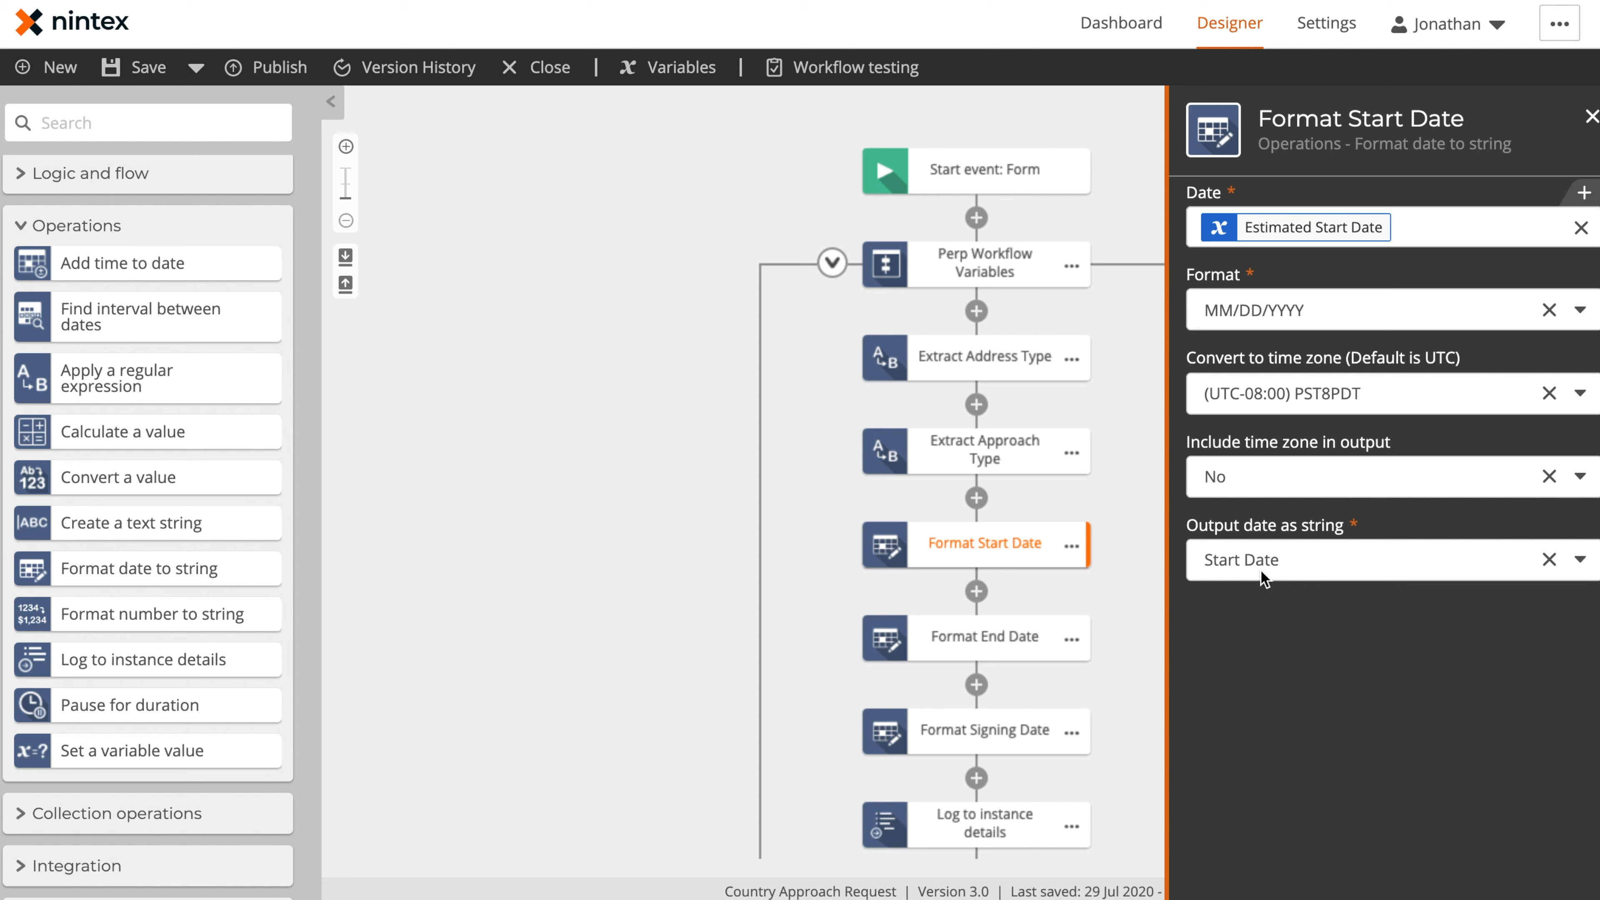
Review the configurations of Format End Date, Format Signing Date and Log to instance details
click(999, 640)
click(986, 732)
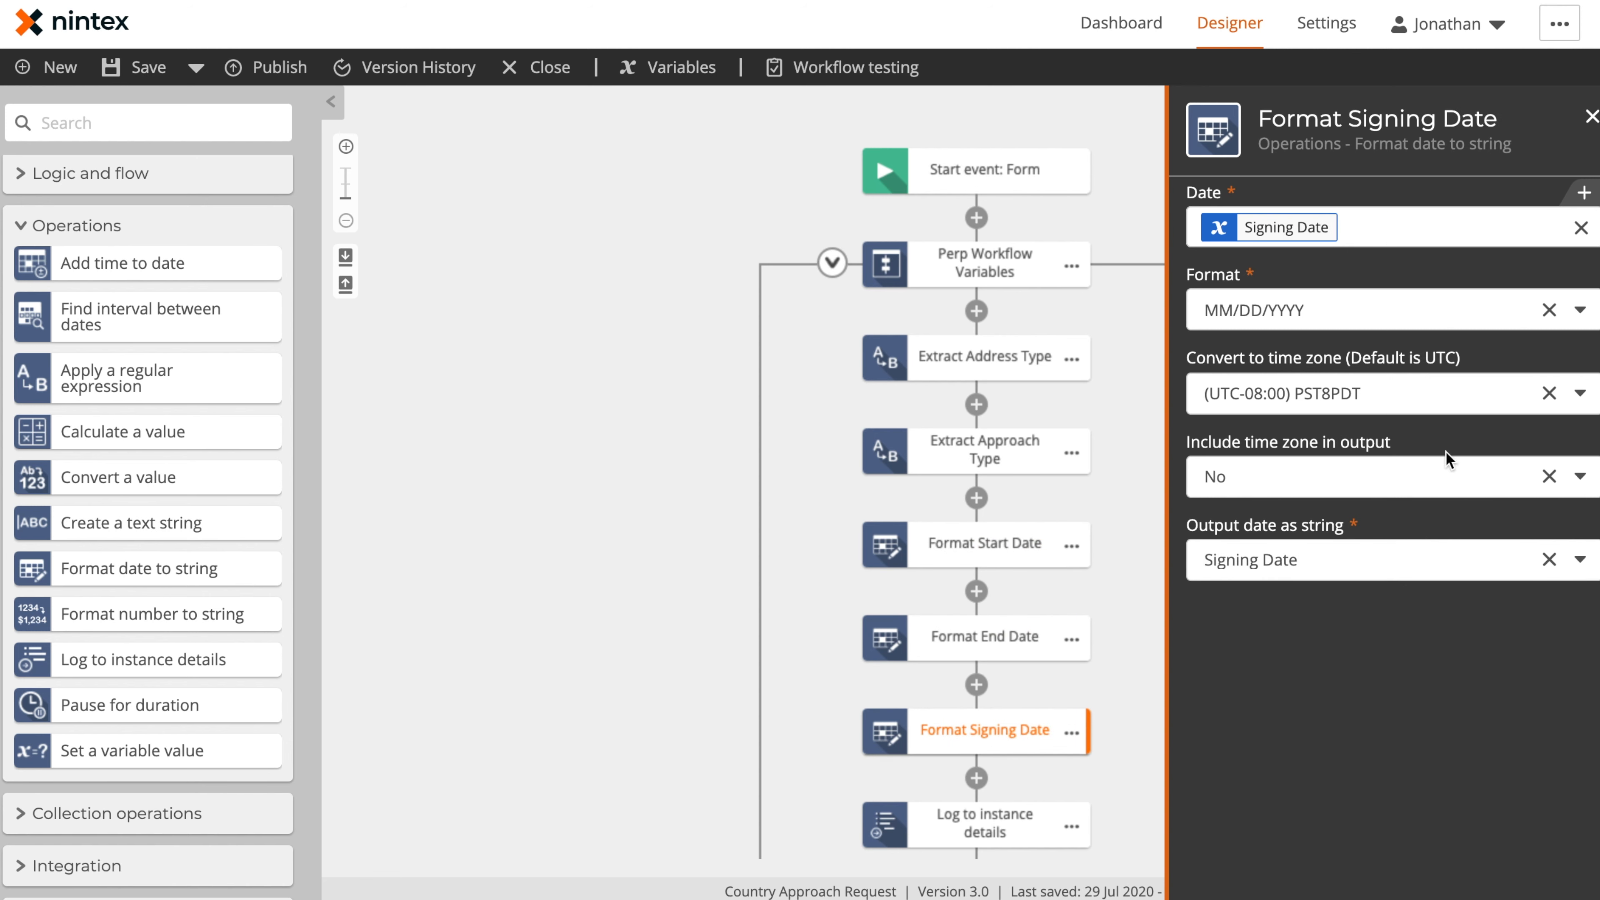
scroll(967, 829, down, 1)
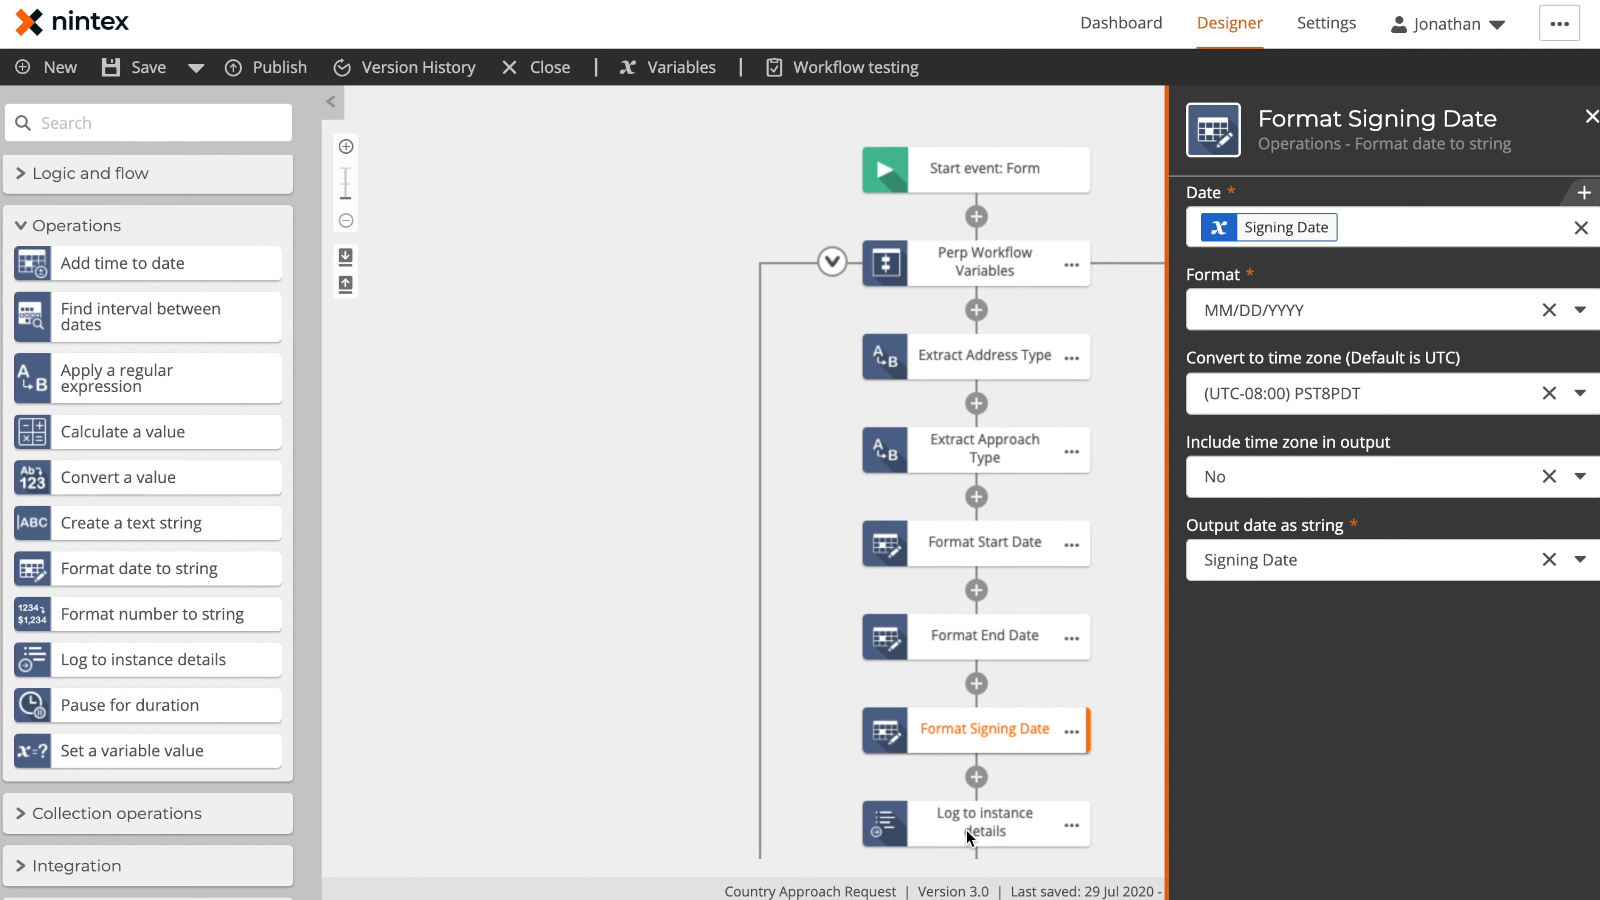
click(967, 836)
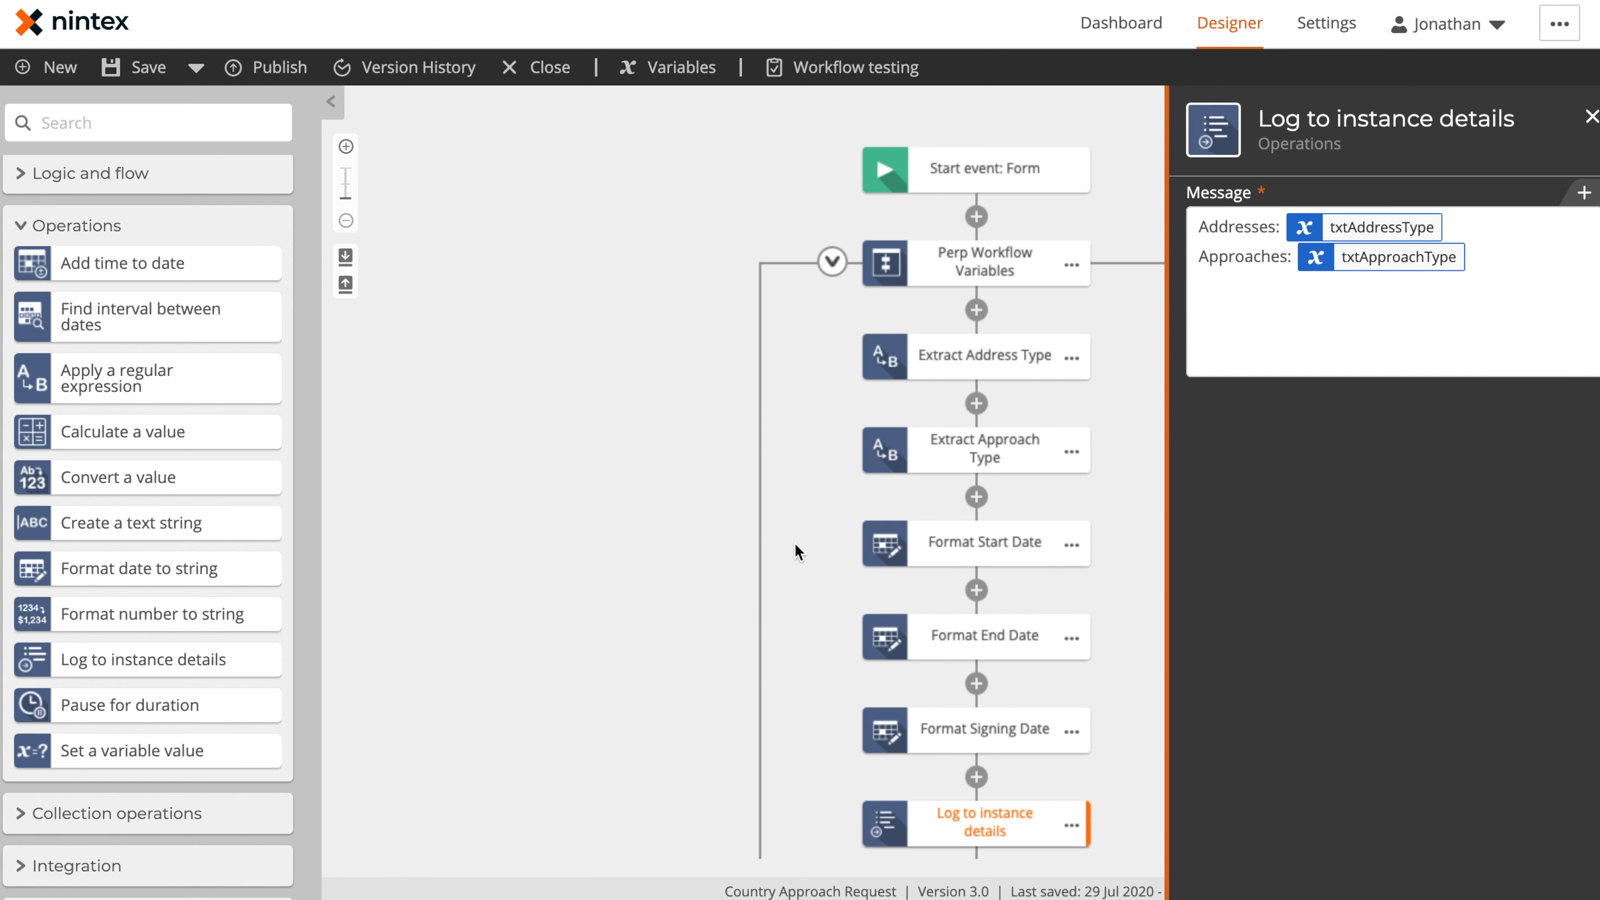
Close the Log to instance details configuration and collapse the Perp Workflow Variables action set
click(693, 586)
scroll(622, 358, down, 5)
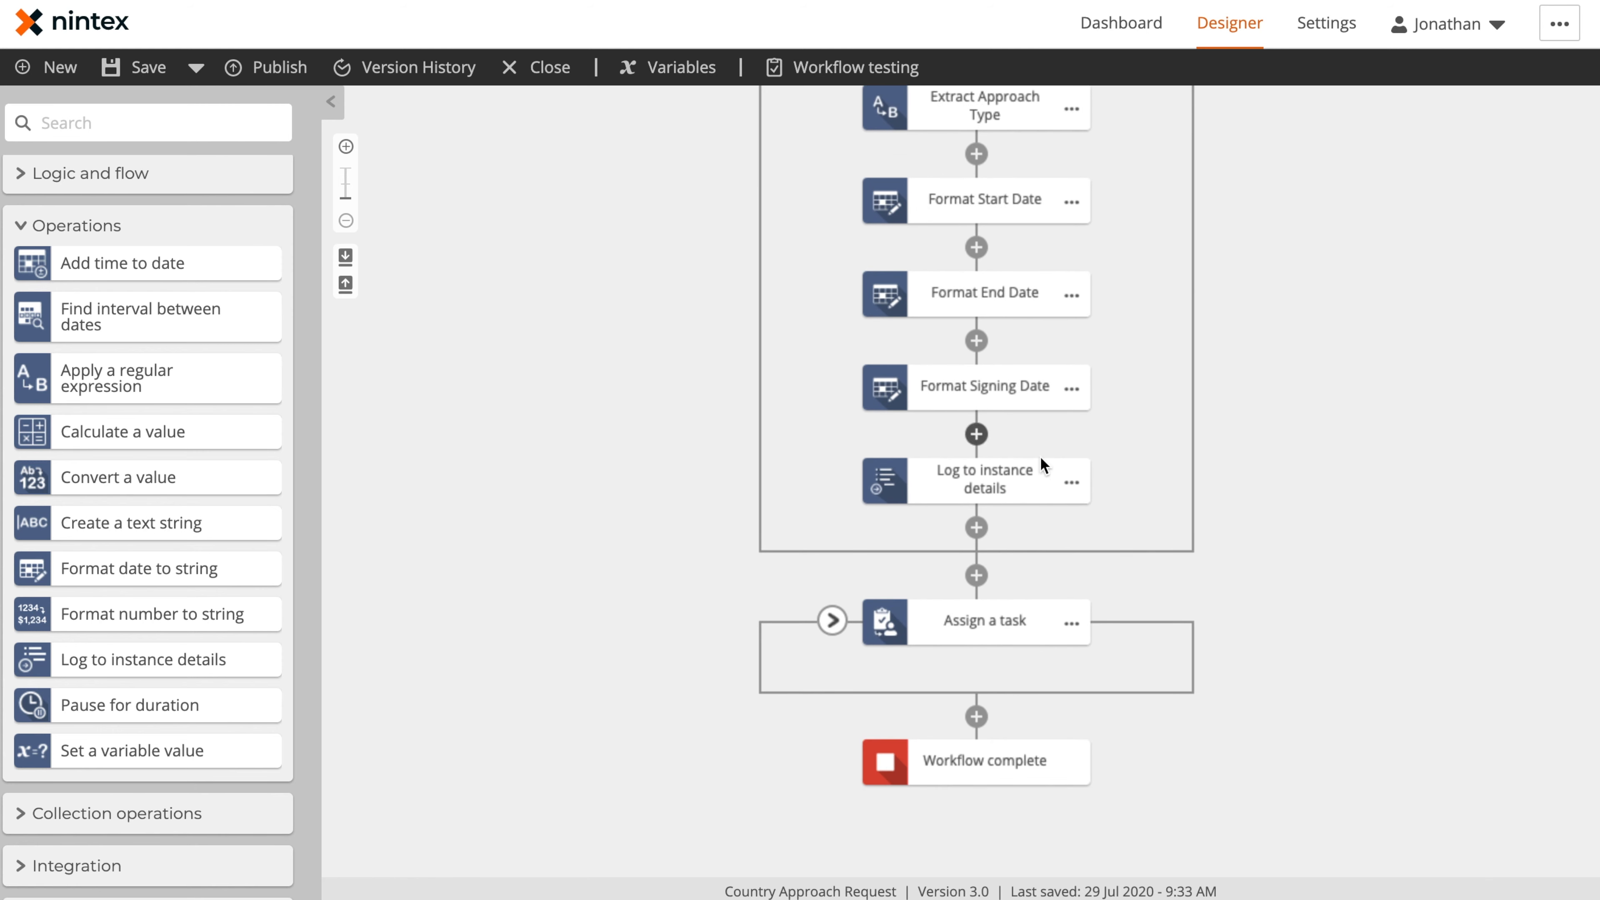
scroll(1002, 404, up, 4)
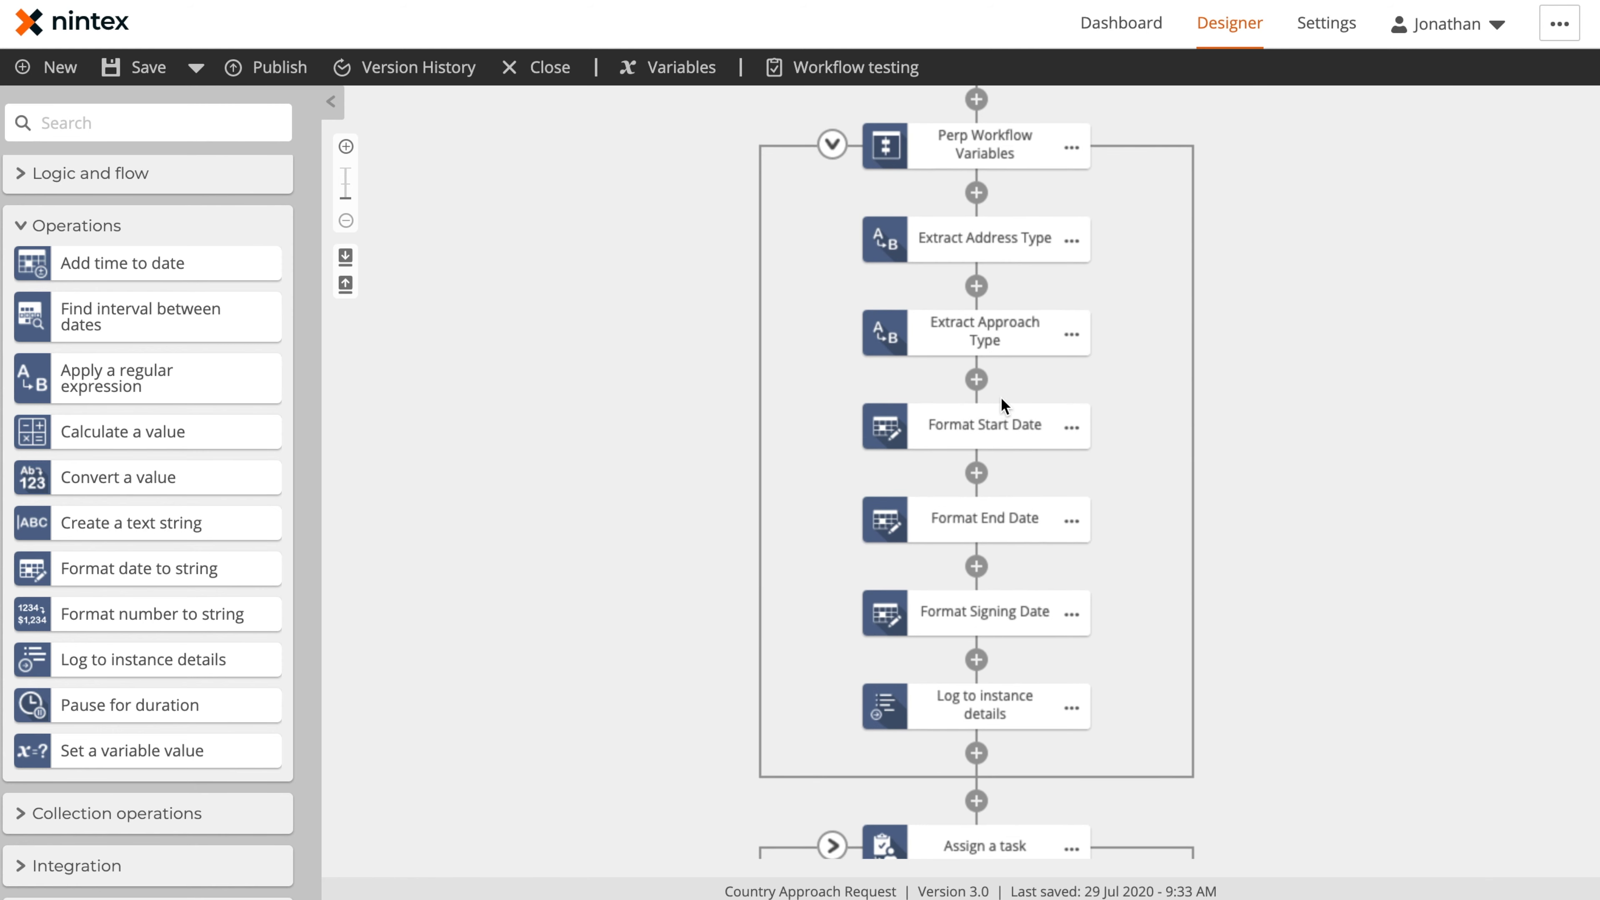
click(832, 173)
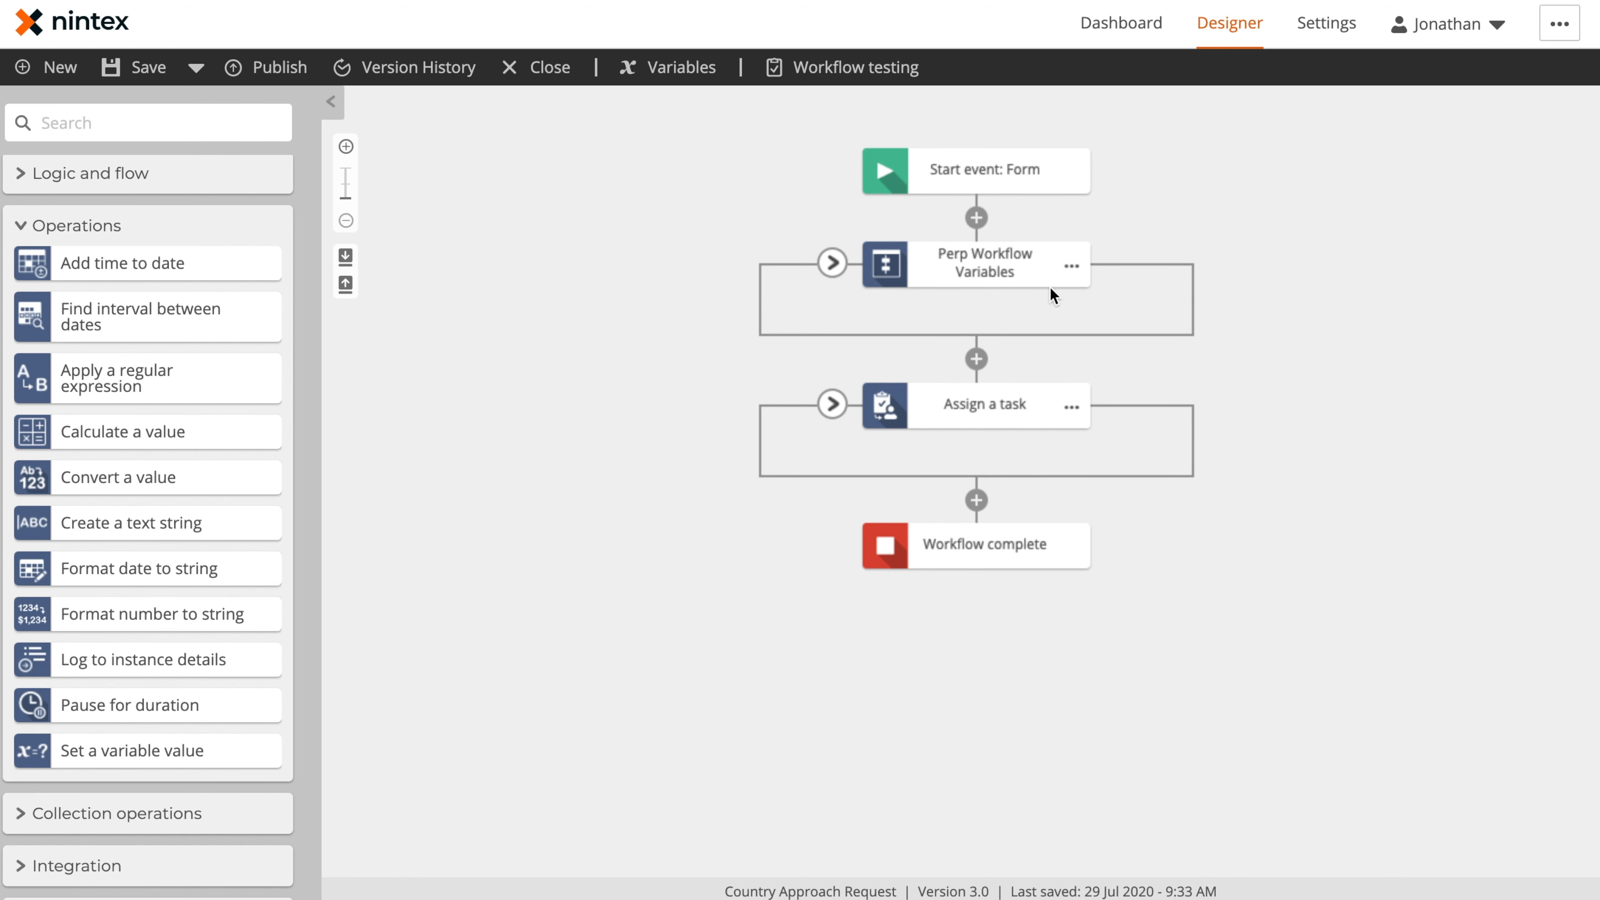
Add a second Assign a task action above the existing one and open its task type selection
click(977, 409)
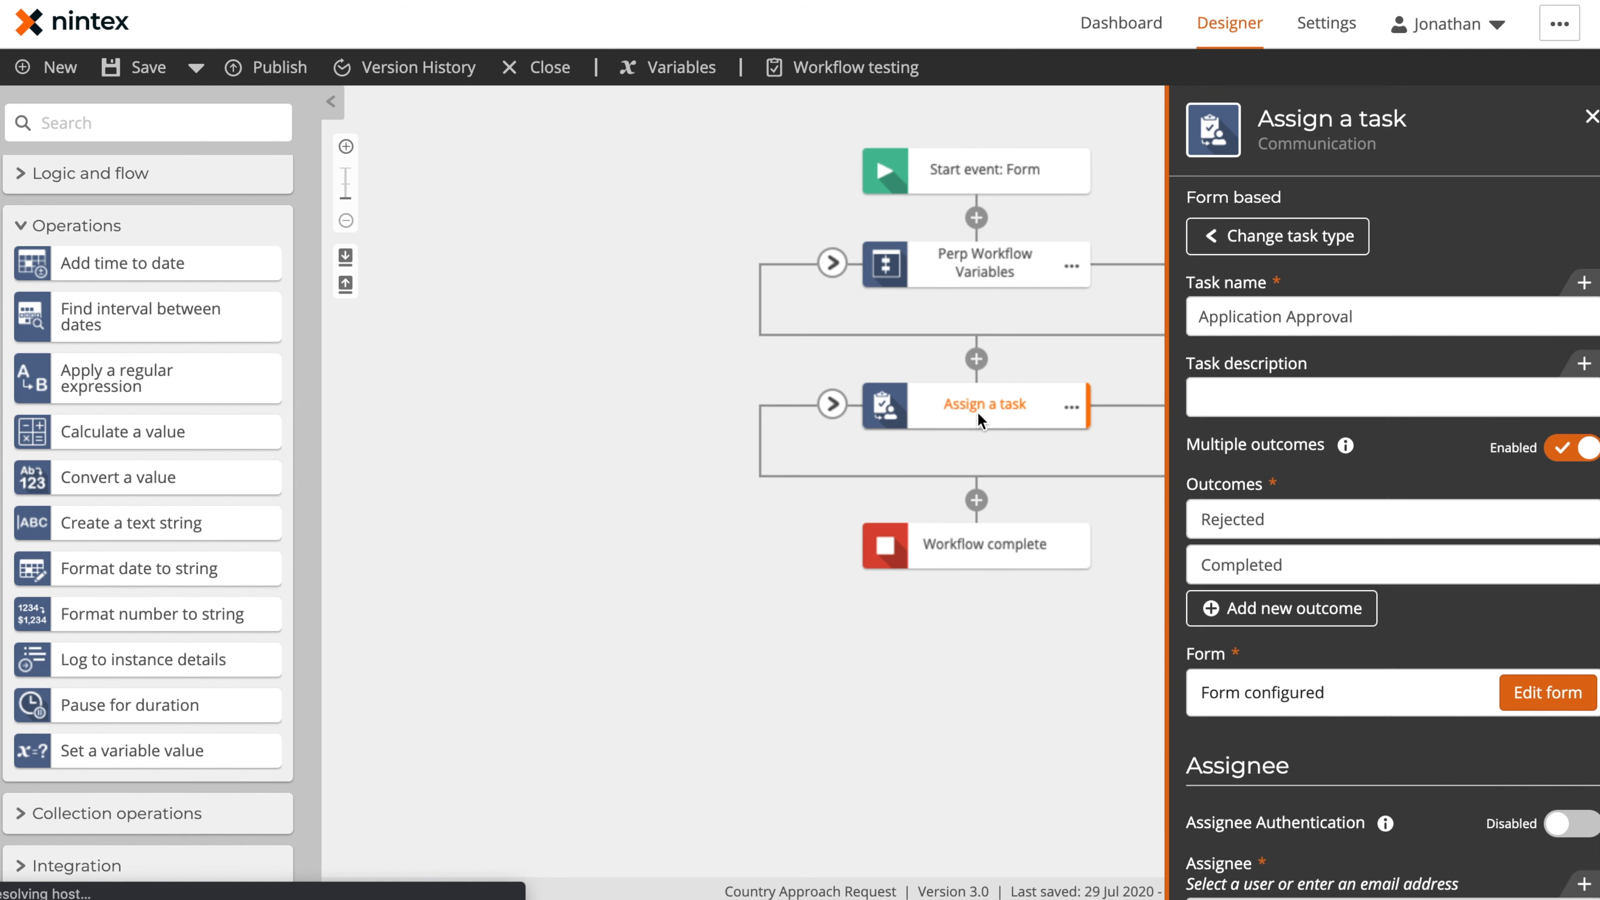
click(25, 229)
scroll(56, 261, up, 5)
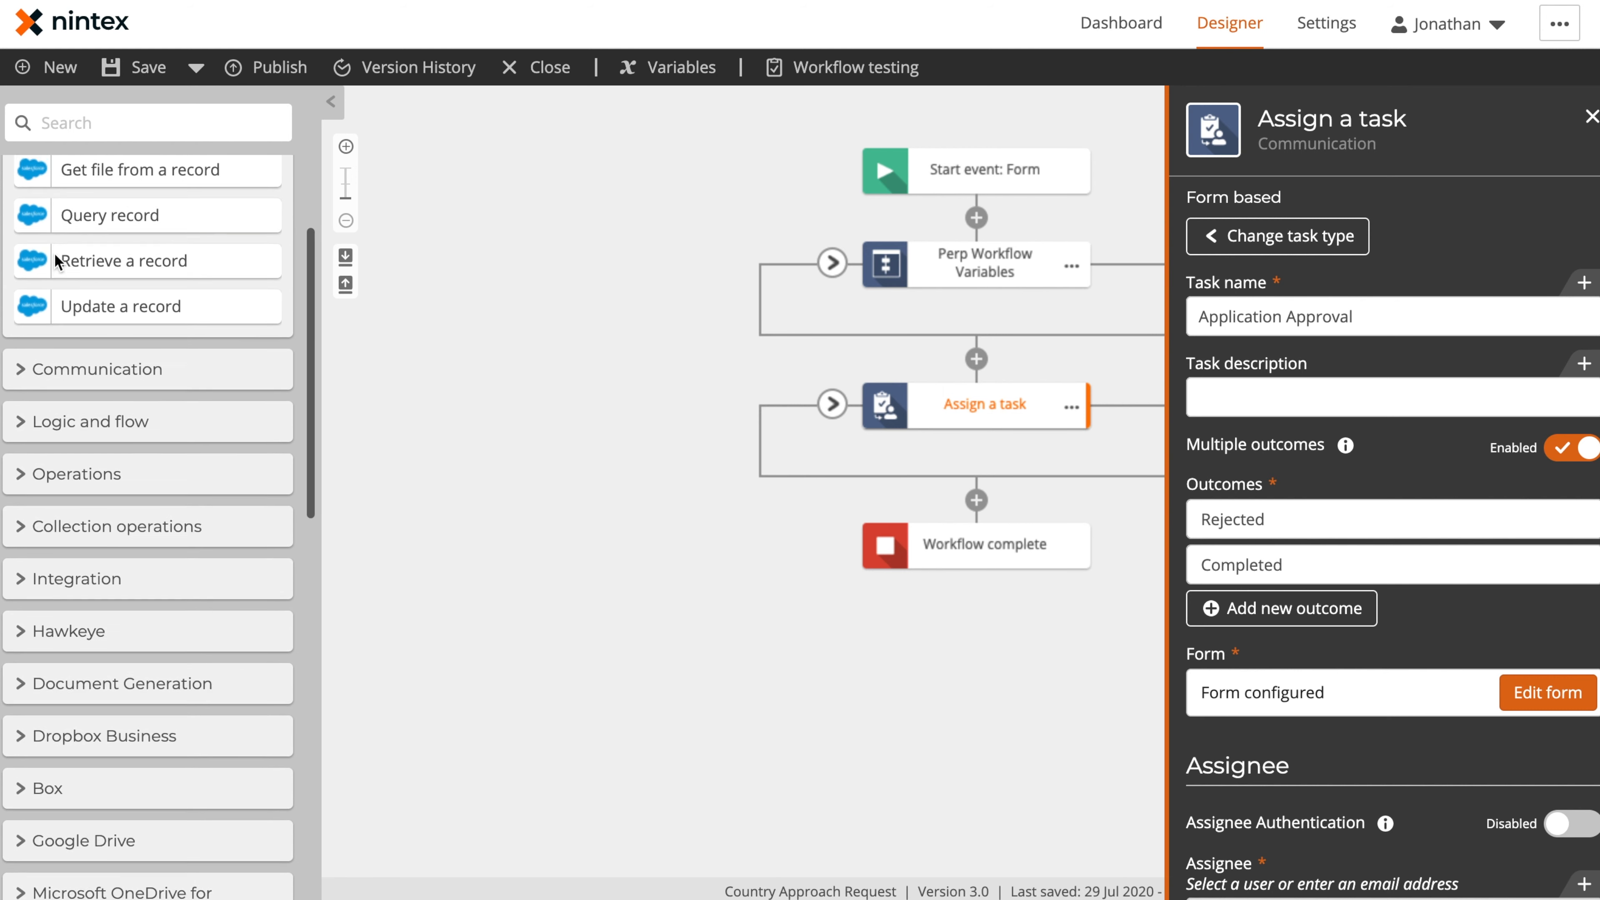
click(28, 374)
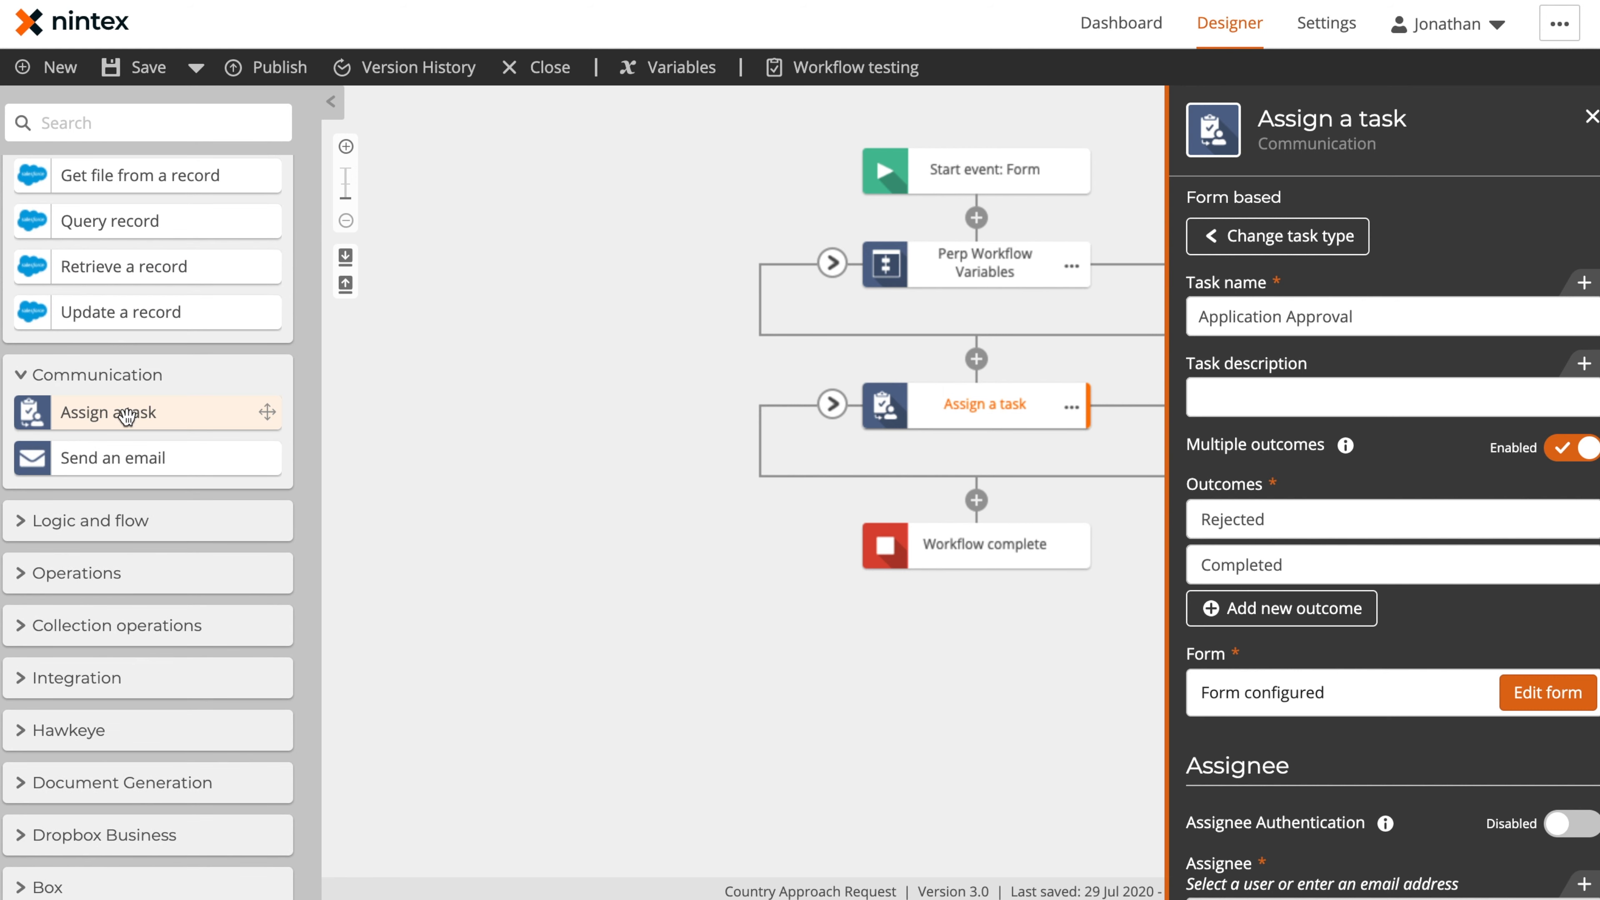
drag(127, 416, 964, 356)
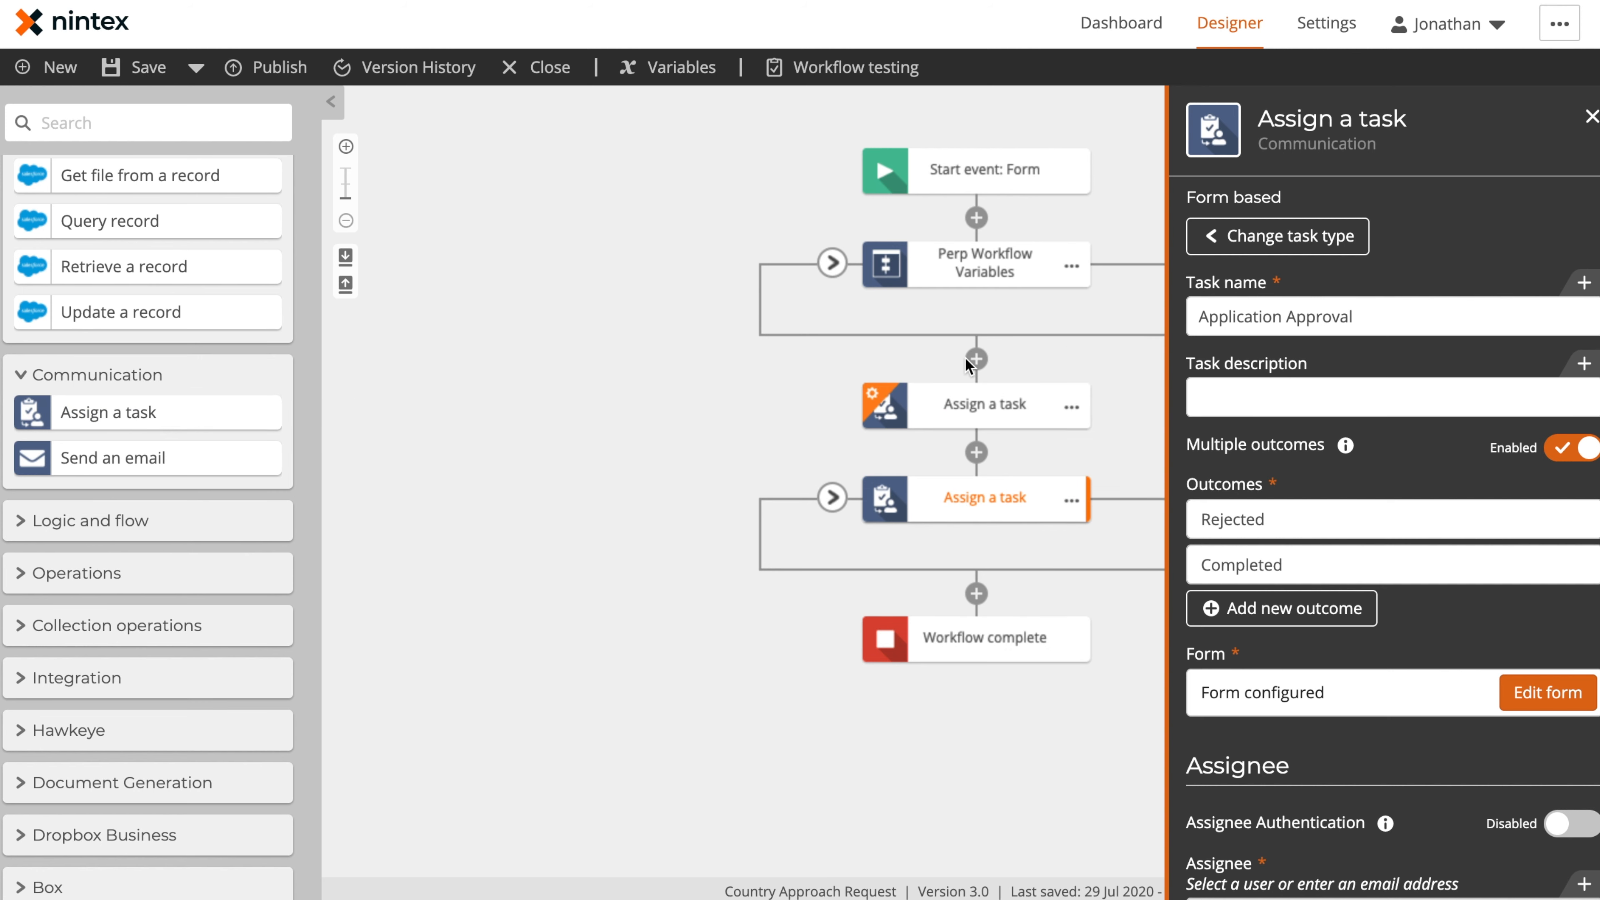
click(983, 416)
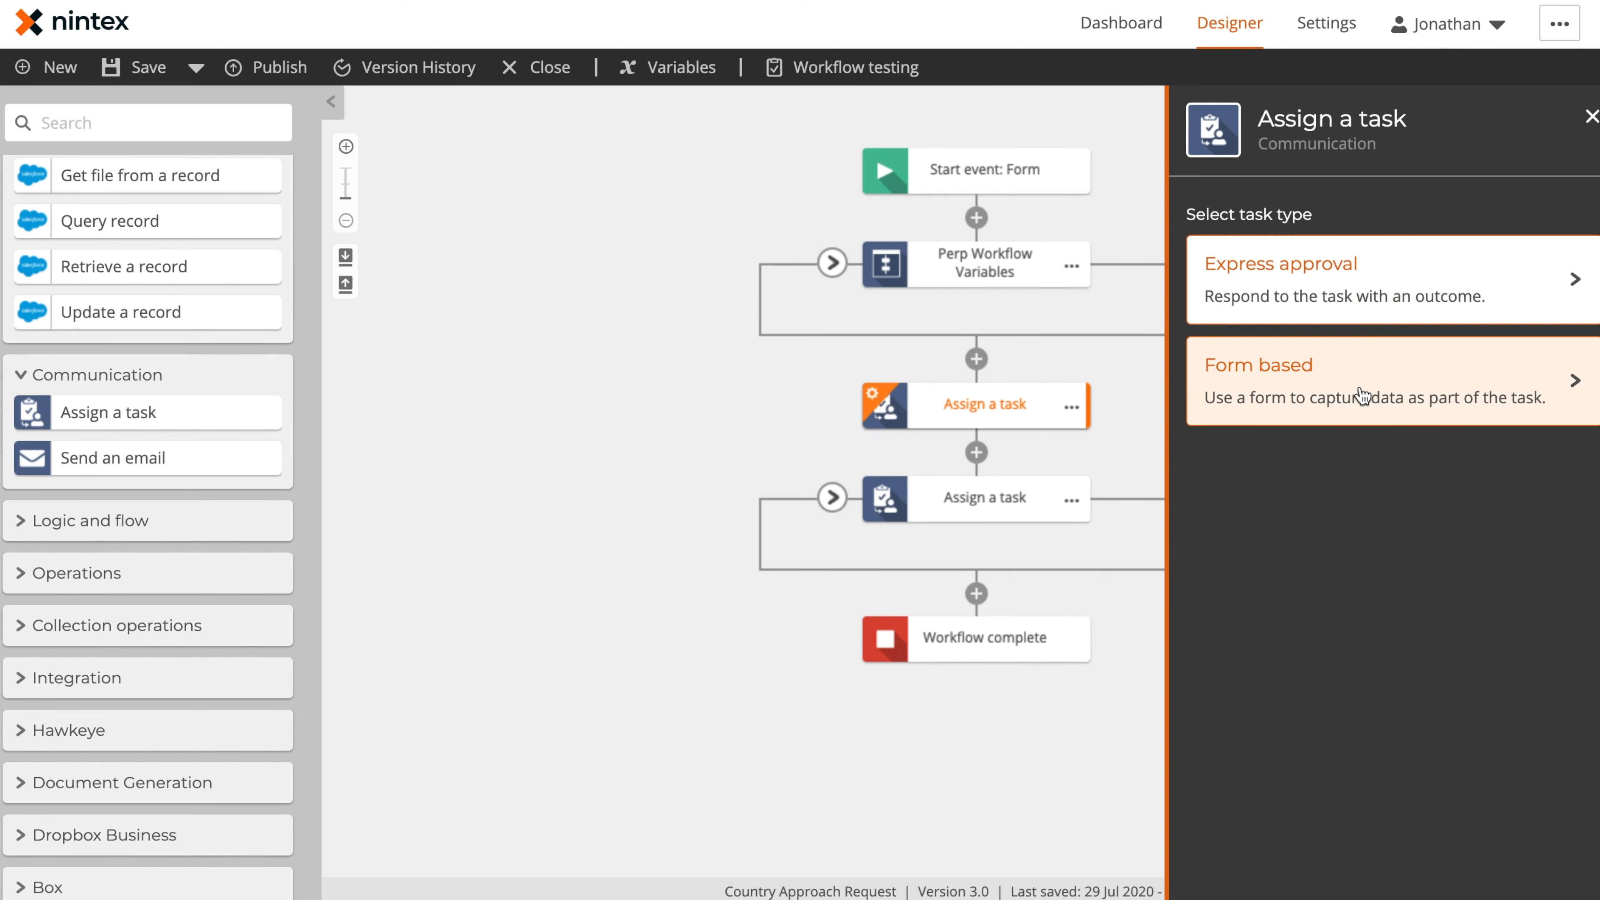
Rename the original, configured Assign a task action to Application Review
click(1070, 499)
click(1113, 504)
text(Application Review)
click(714, 680)
Delete the unconfigured Assign a task action above Application Review, including any nested actions
click(1072, 407)
click(1195, 573)
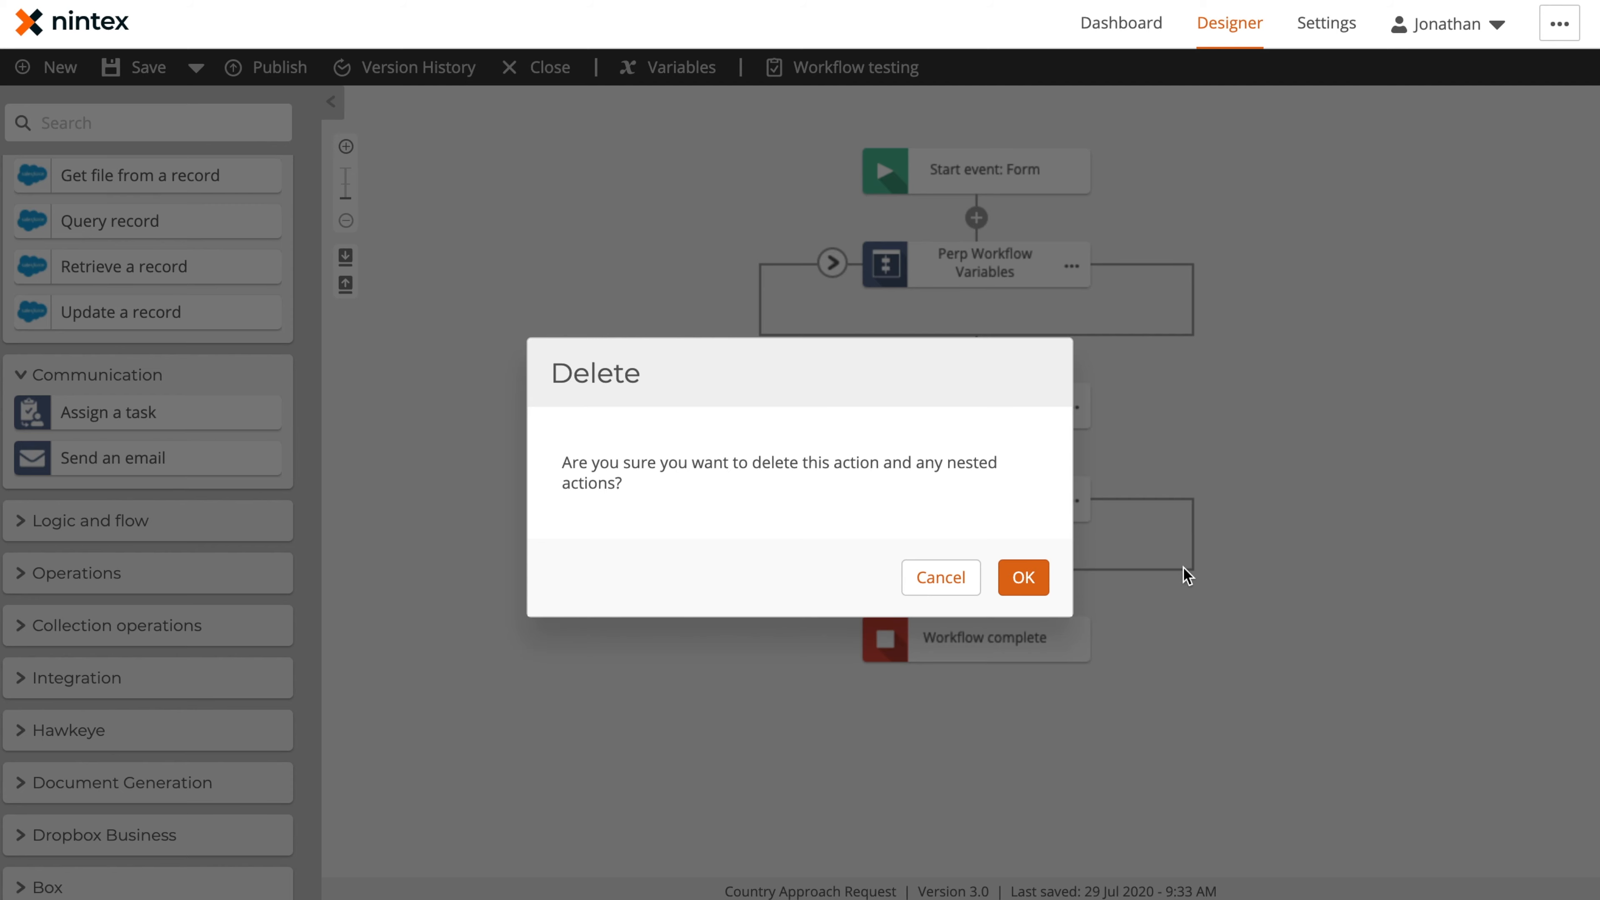
click(1024, 575)
Review the Application Review task's name, outcomes, form and assignee settings
click(969, 408)
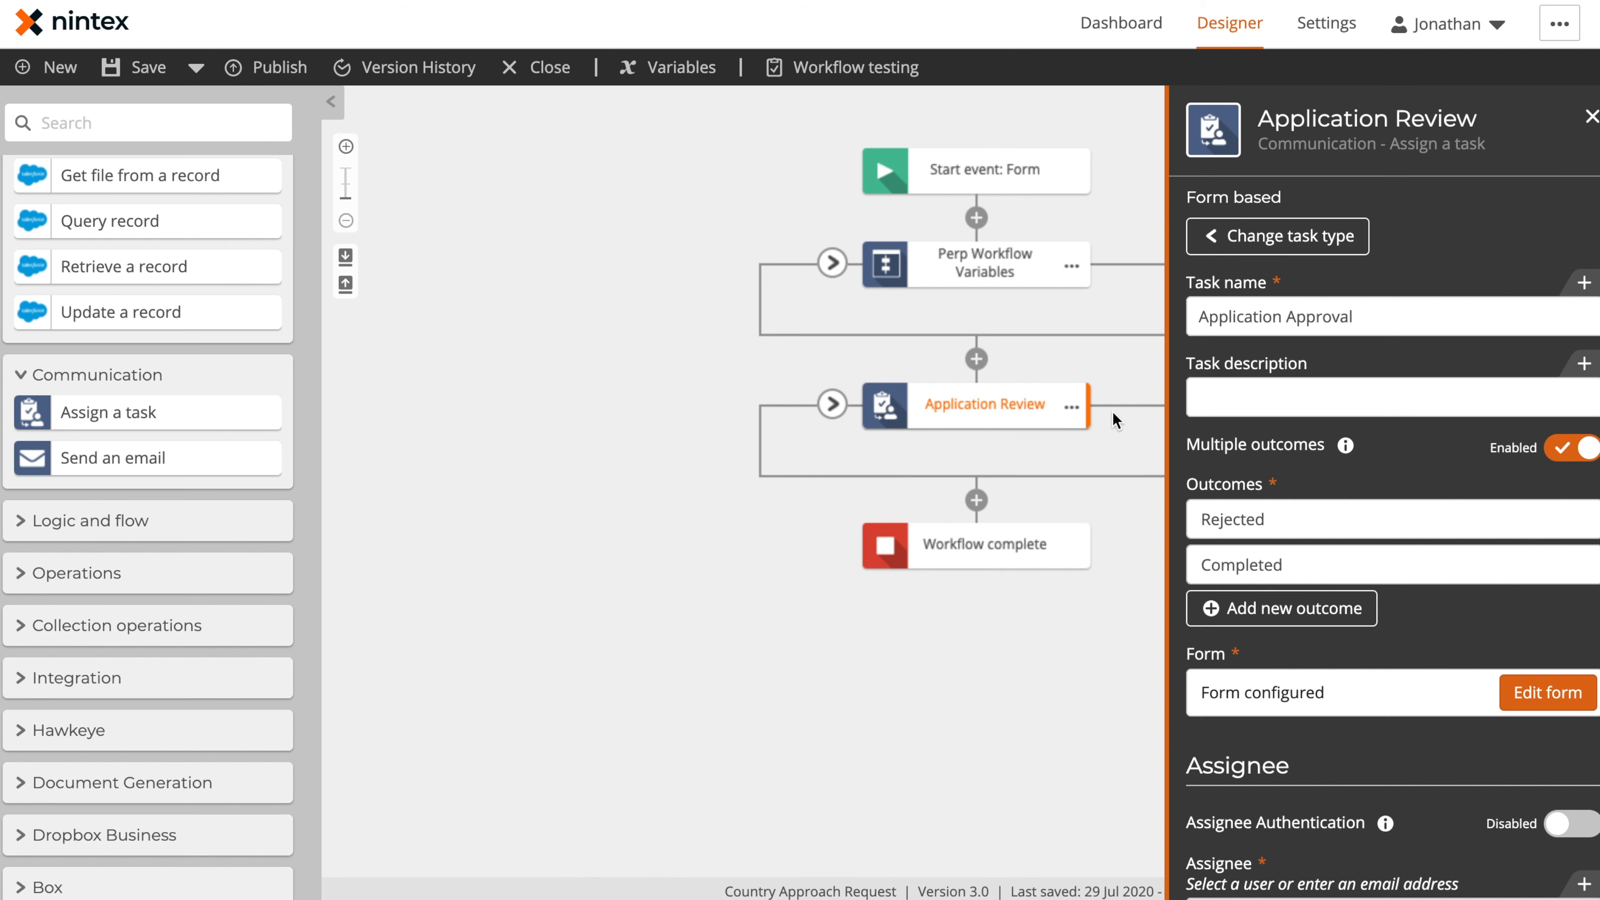
scroll(1390, 343, down, 1)
click(1229, 255)
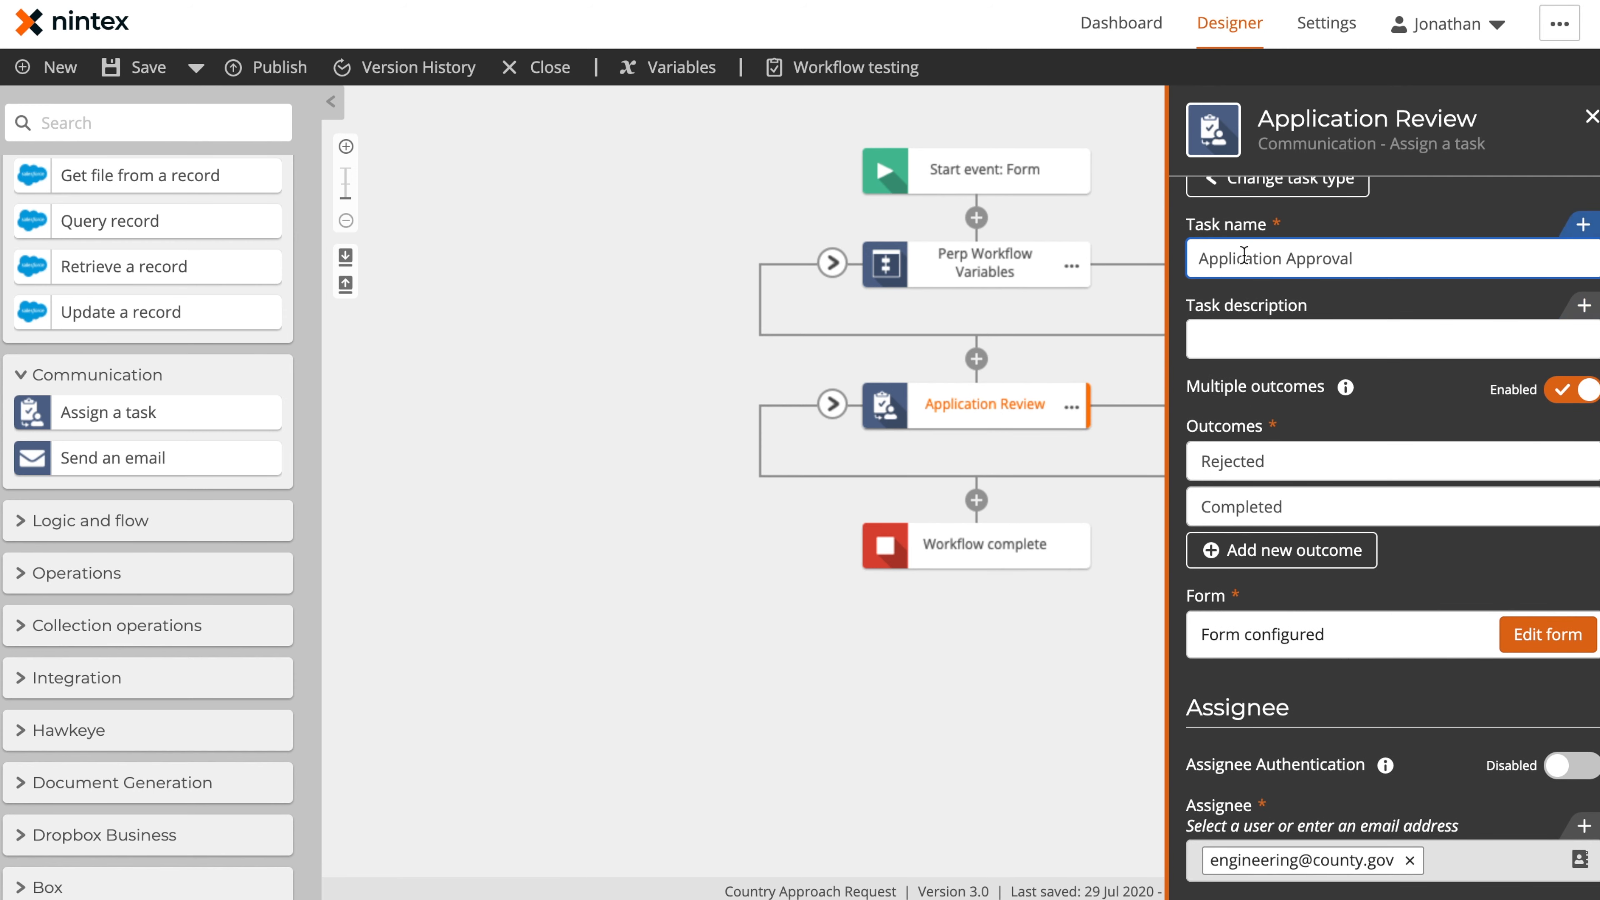
scroll(1392, 309, down, 3)
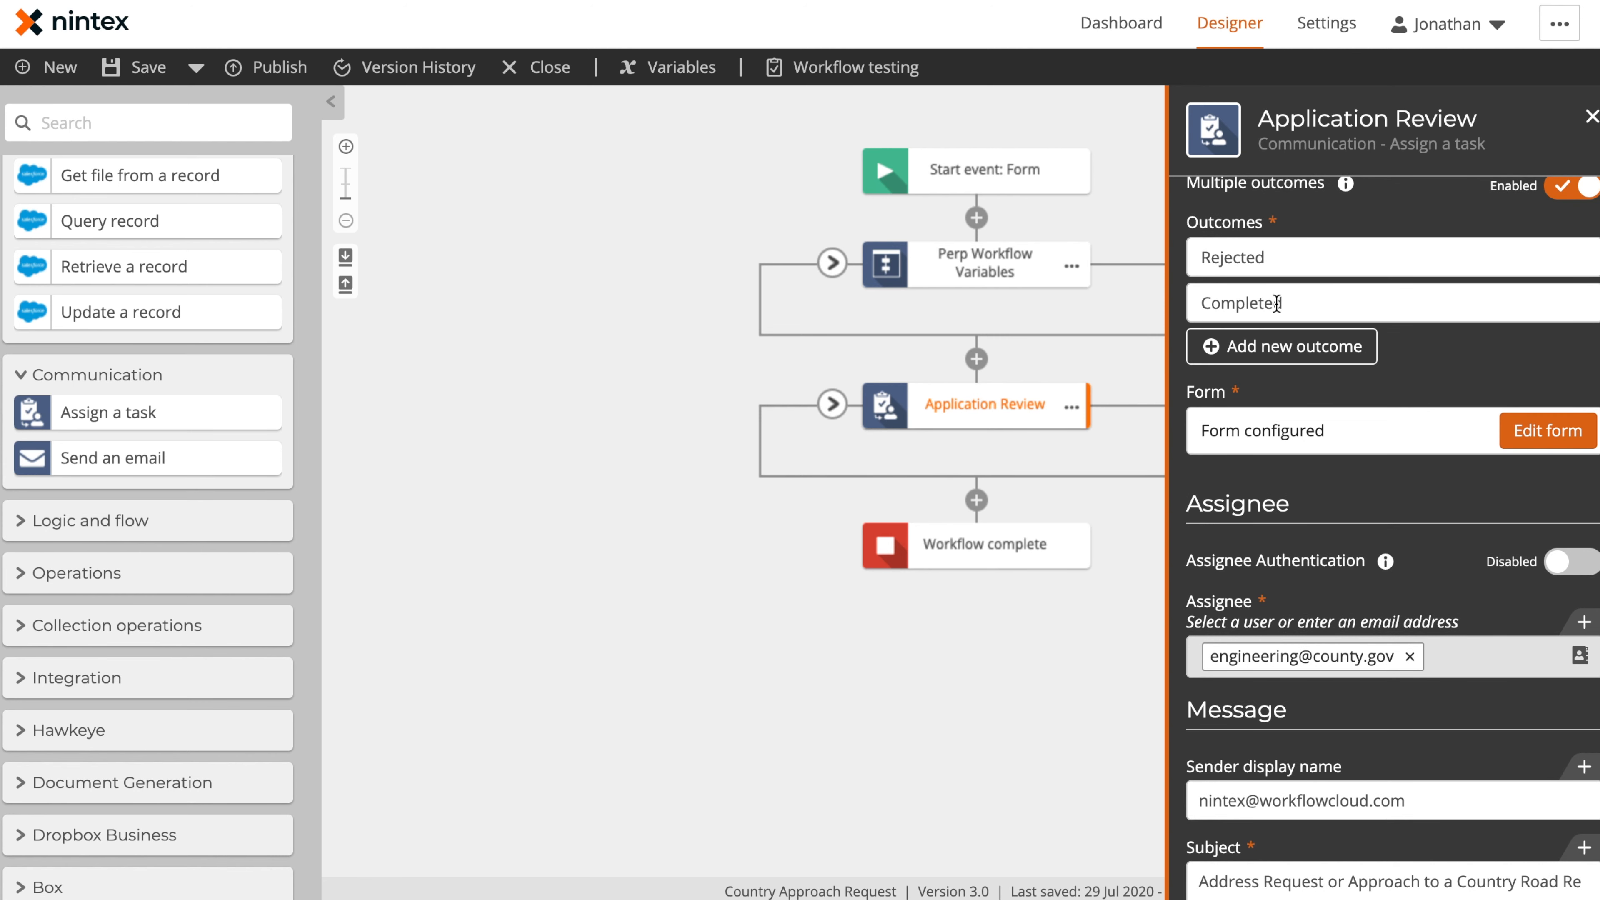
Expand the Application Review action, close its configuration and look over the Rejected and Completed branches
click(832, 403)
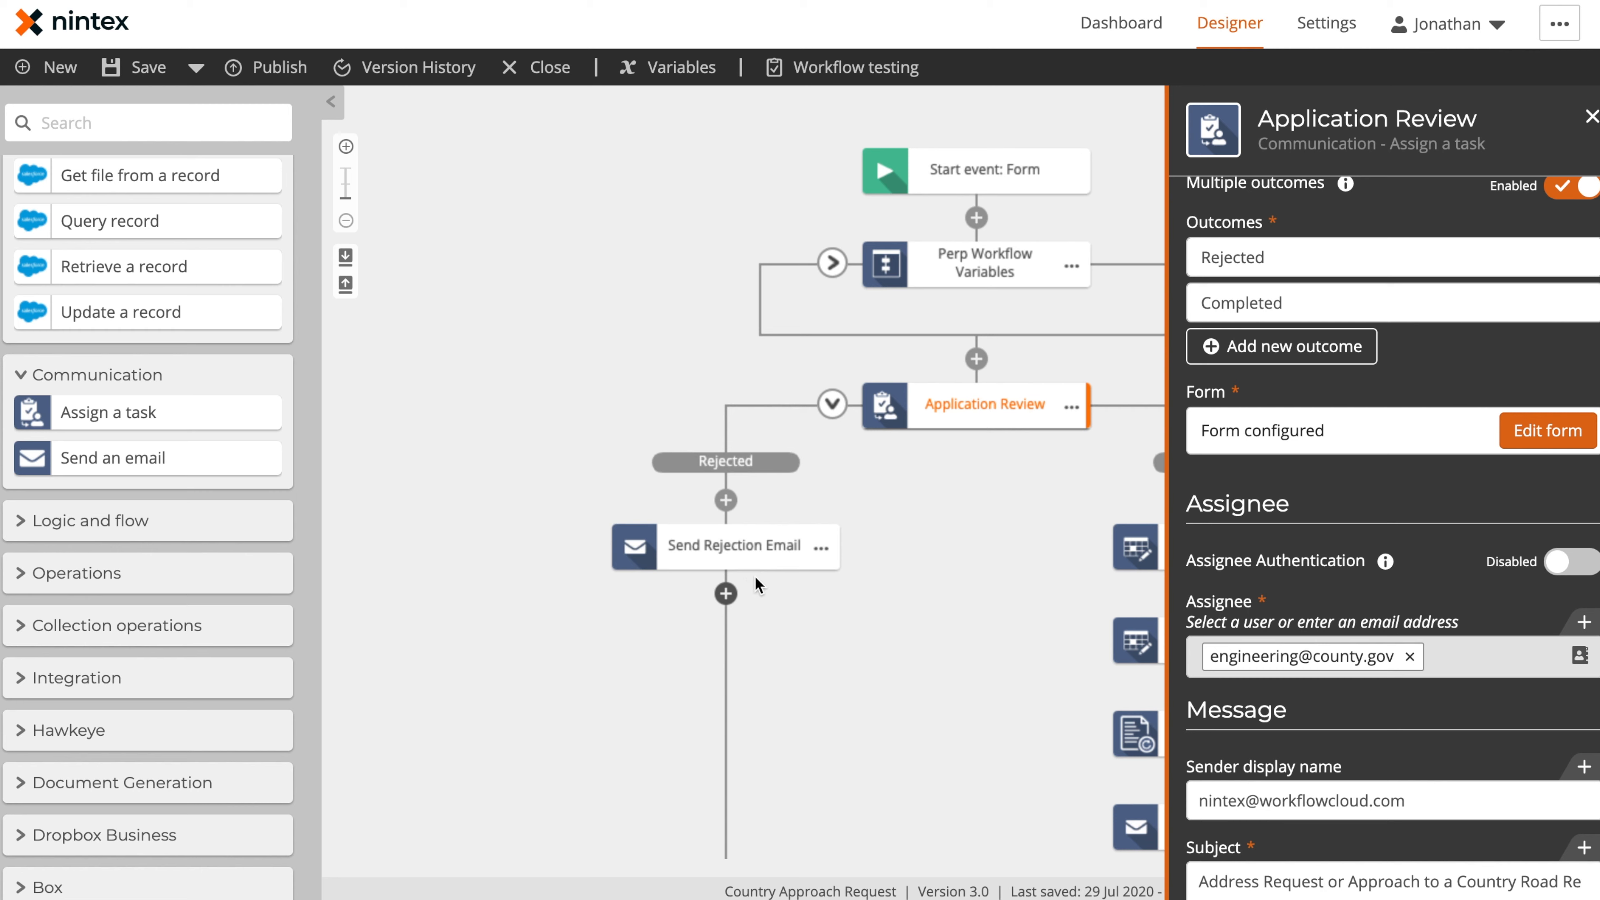
click(909, 649)
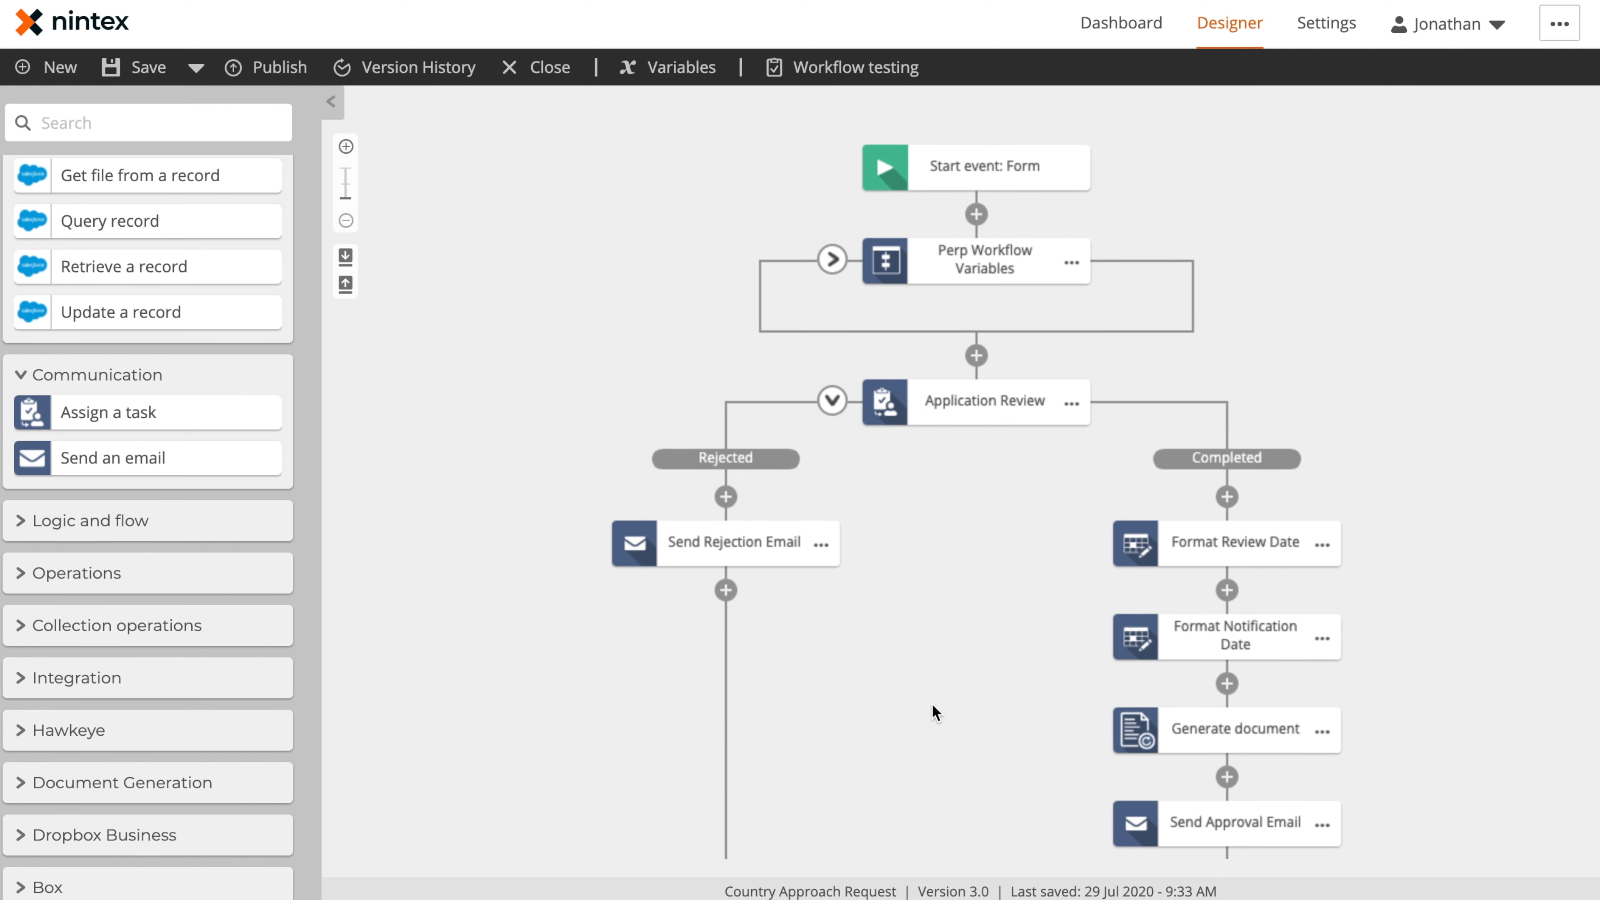
scroll(930, 702, down, 3)
scroll(931, 702, up, 3)
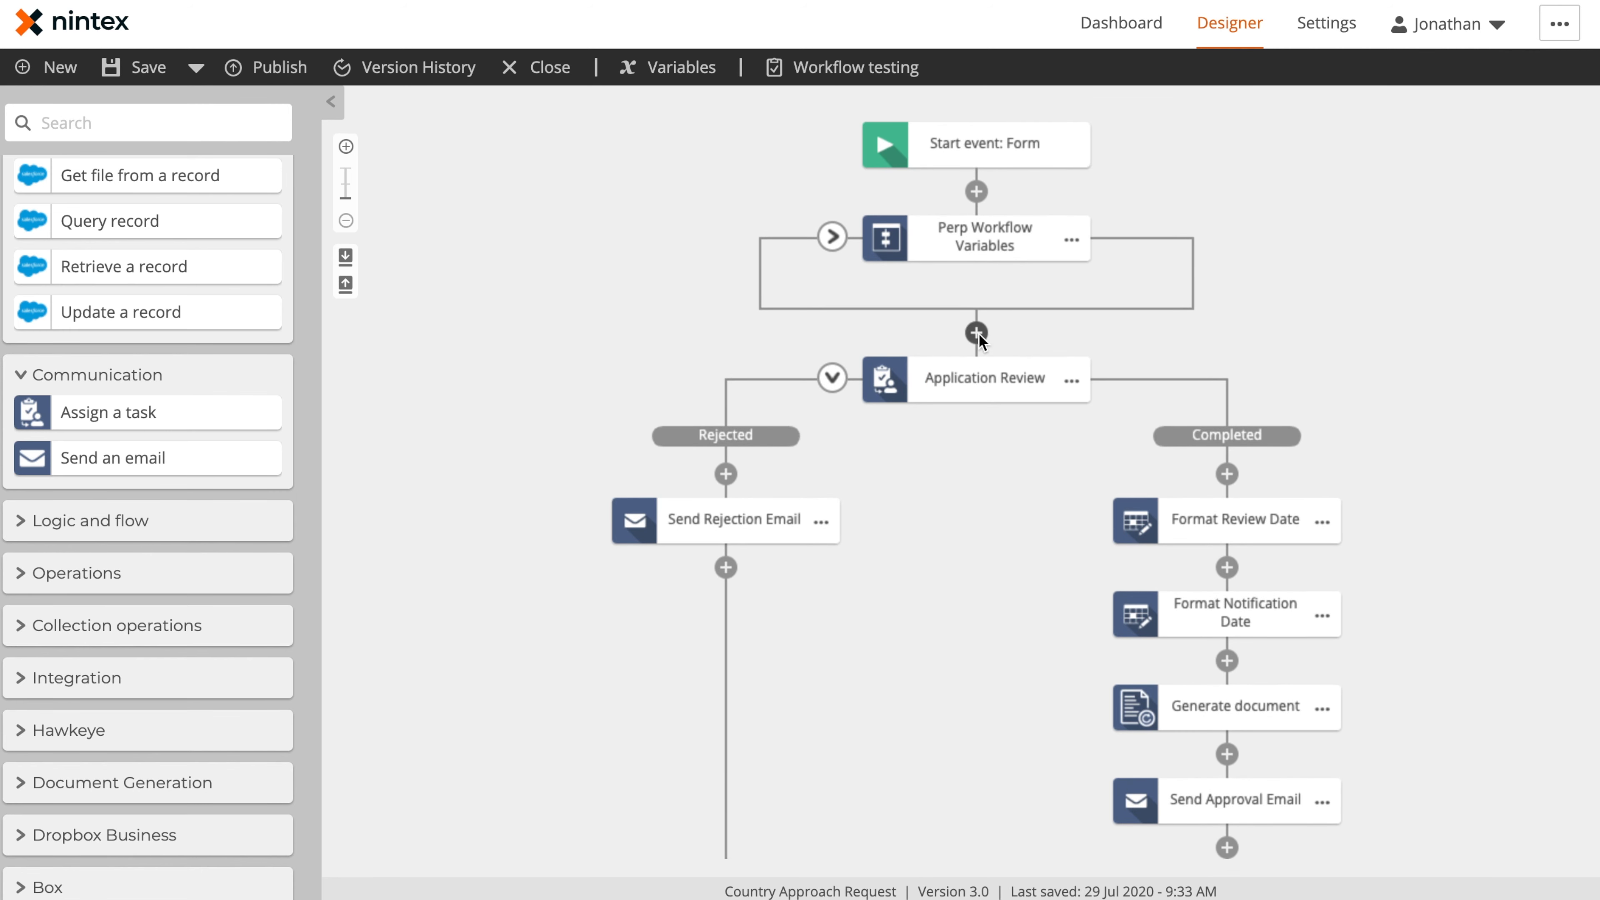
Reopen the Application Review configuration and examine its assignee and message settings
click(976, 381)
scroll(1416, 522, down, 5)
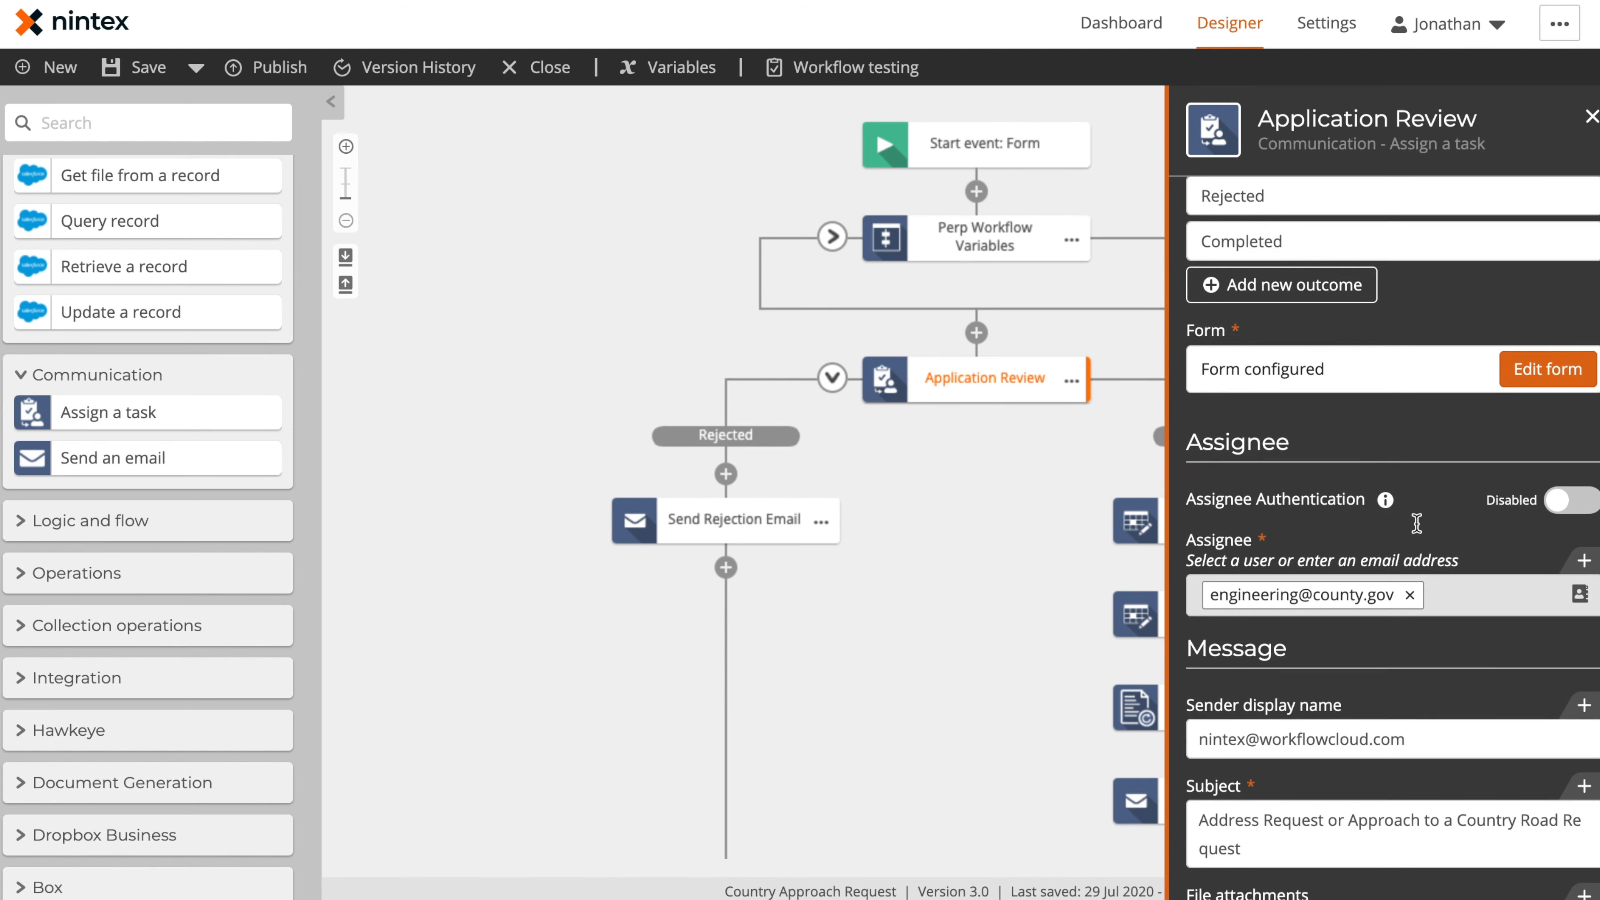
scroll(1345, 567, down, 3)
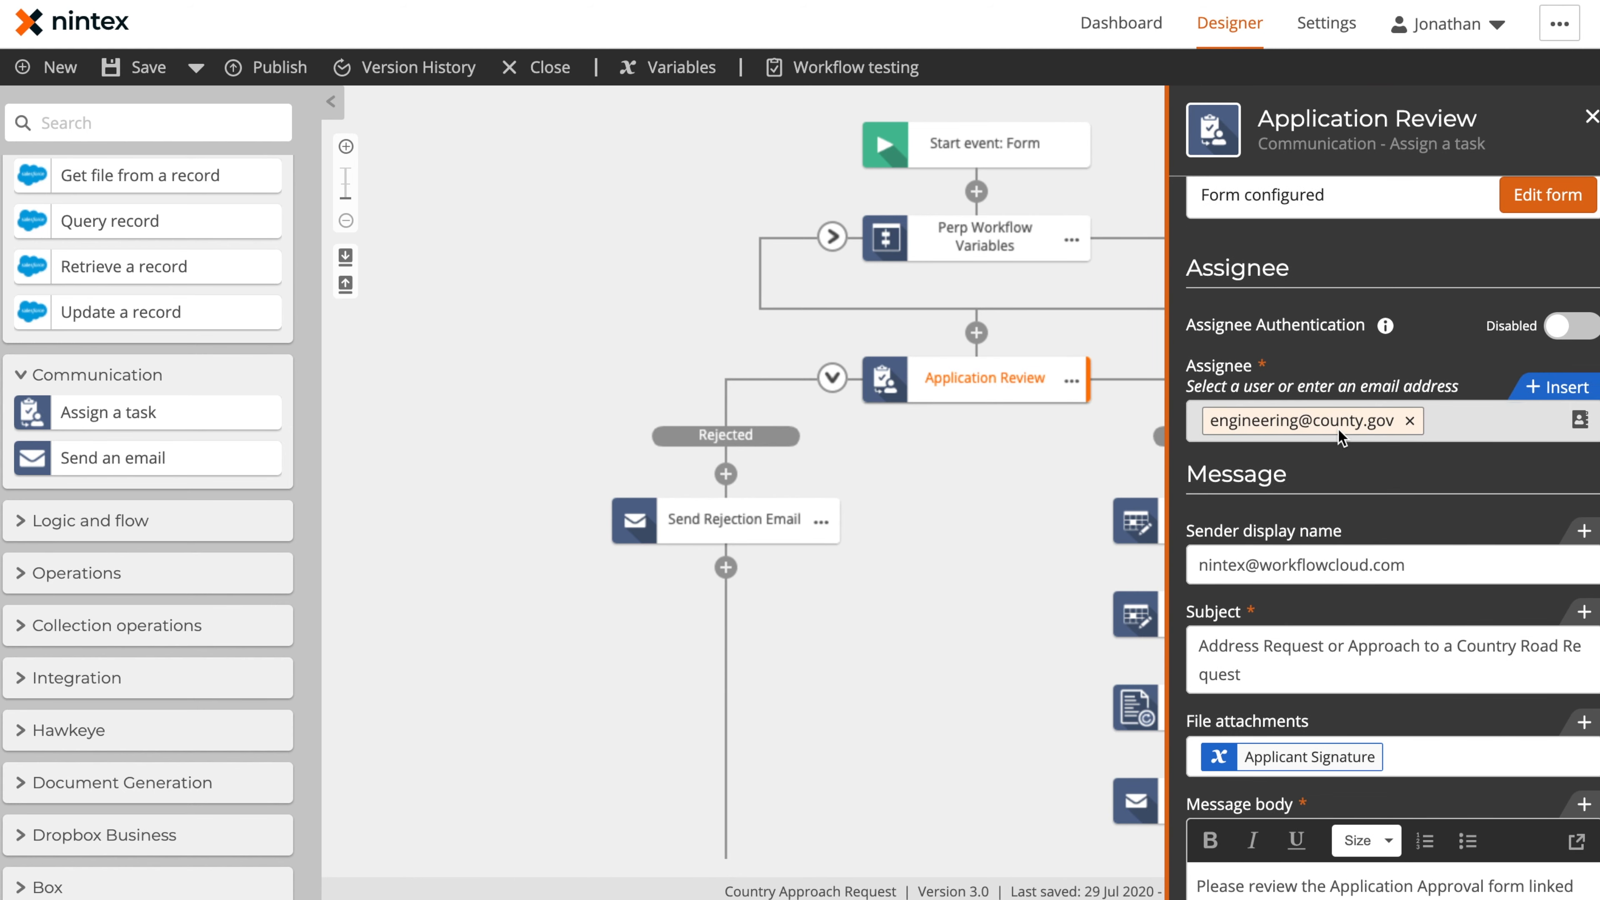
Examine the Application Review task's subject, file attachment, message body and footer text, and close its configuration
scroll(1386, 435, down, 3)
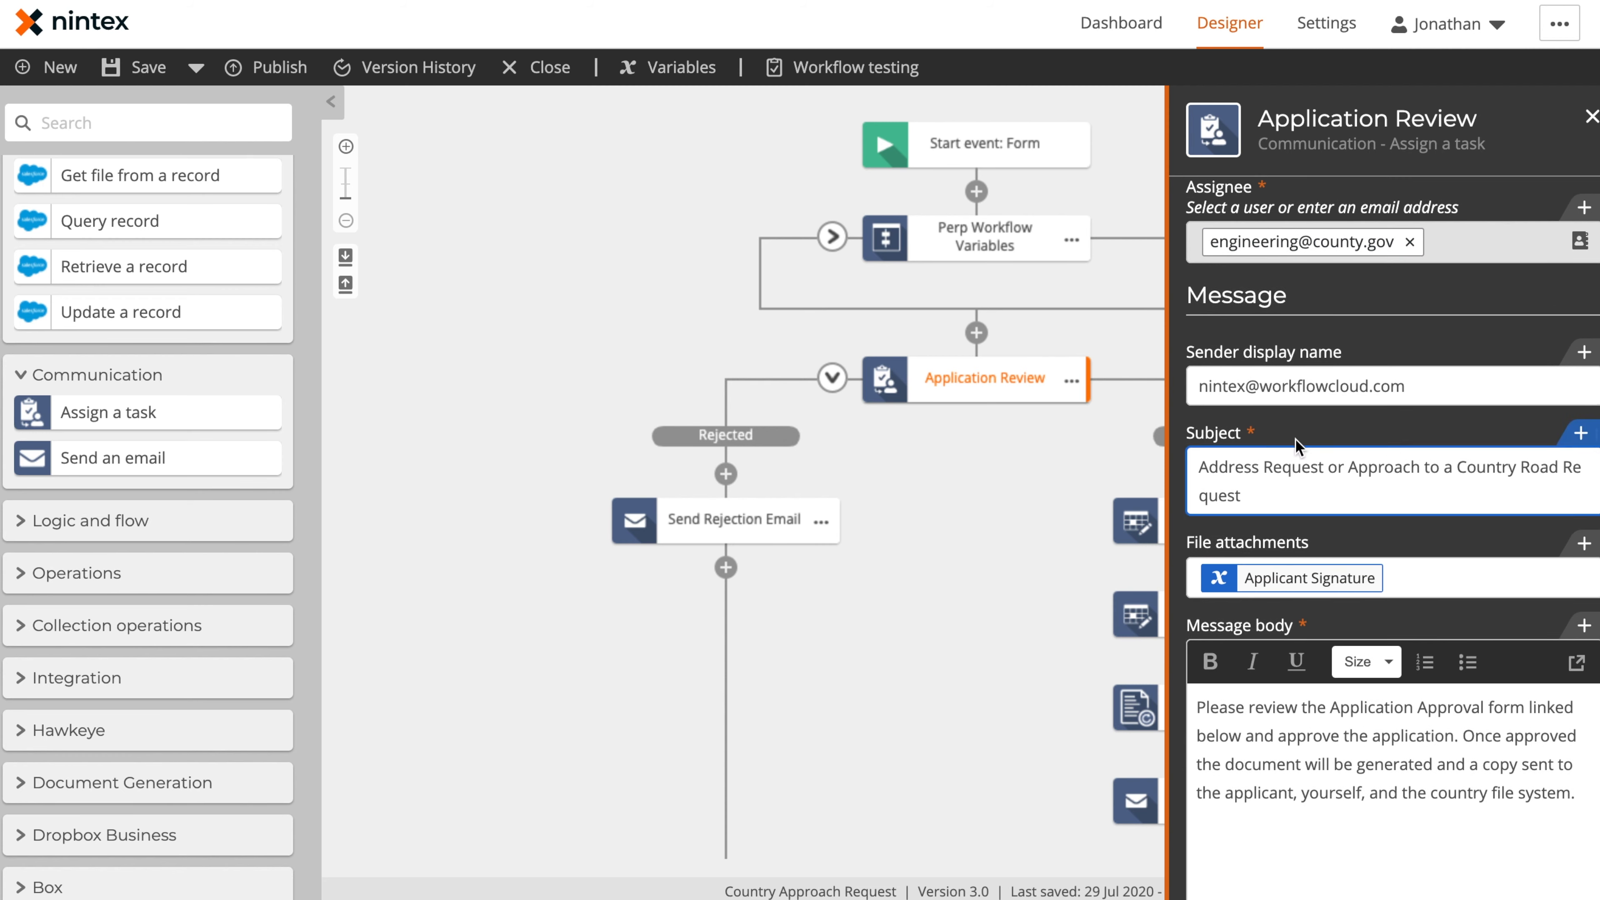
click(1374, 482)
scroll(1376, 479, down, 3)
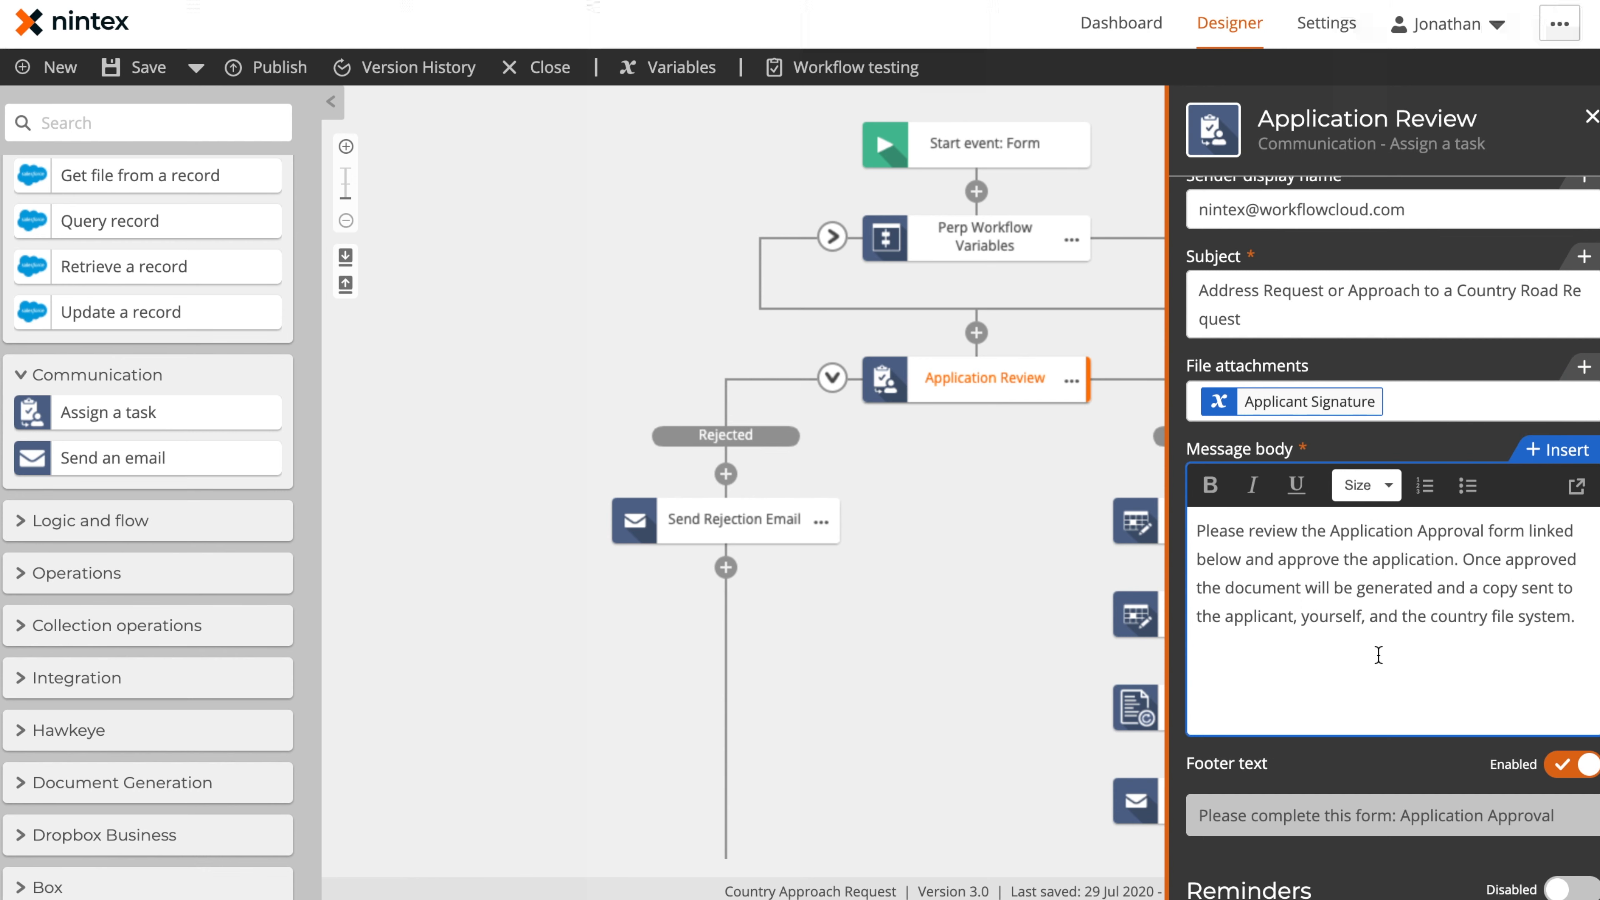
scroll(1378, 656, down, 1)
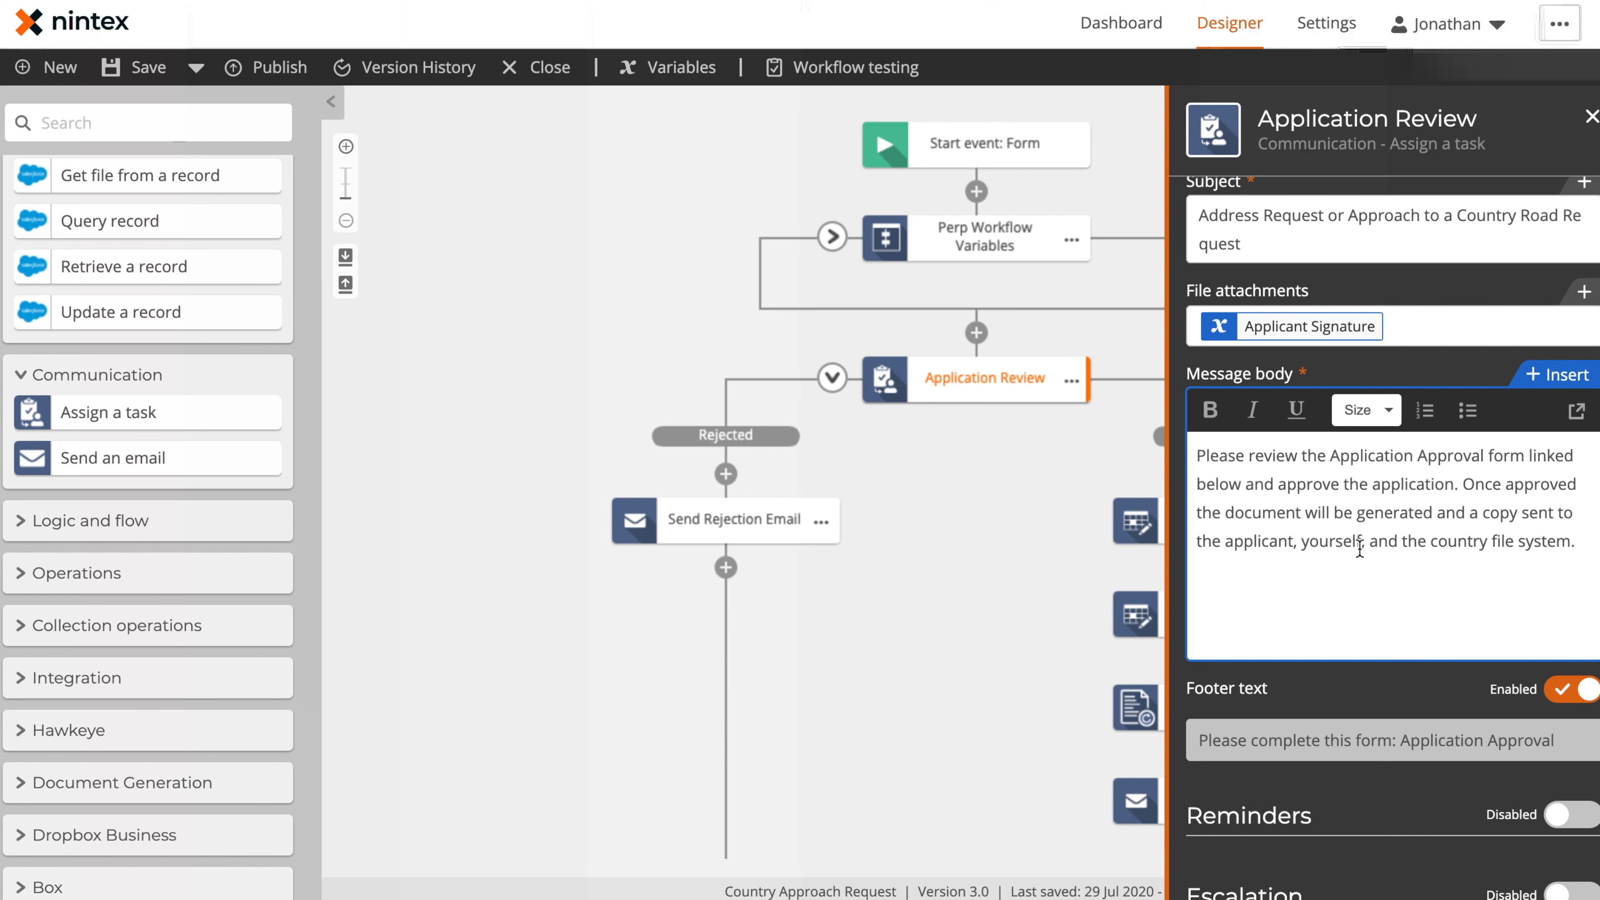
click(986, 559)
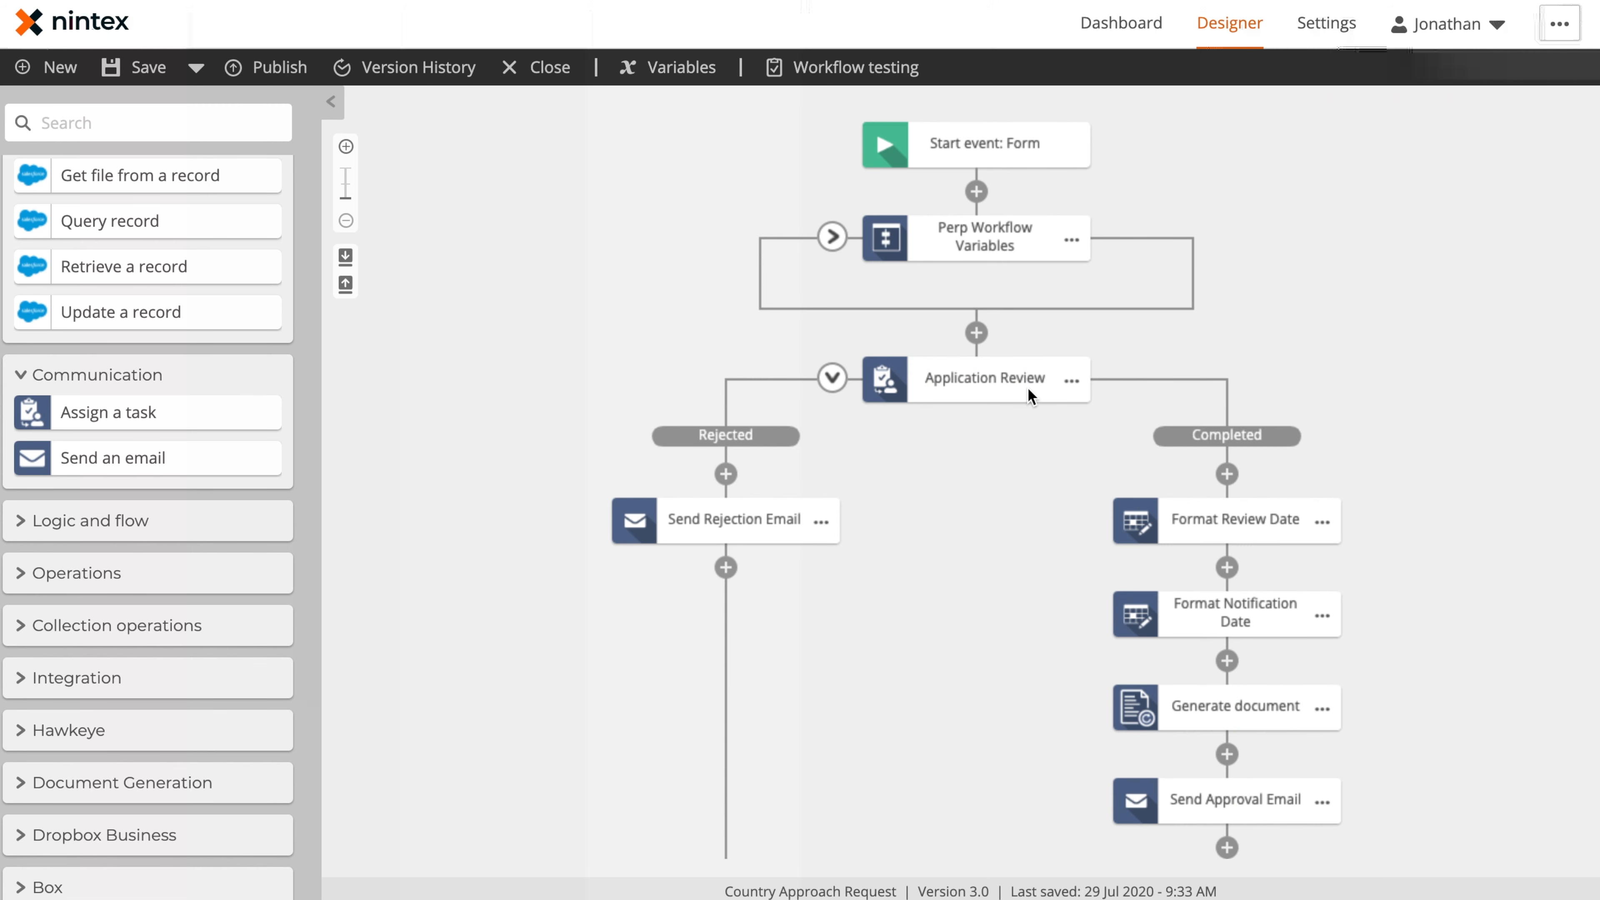
Open the Application Review task's form for editing and look over its Applicant Information page
click(987, 382)
scroll(1354, 479, down, 1)
click(1567, 588)
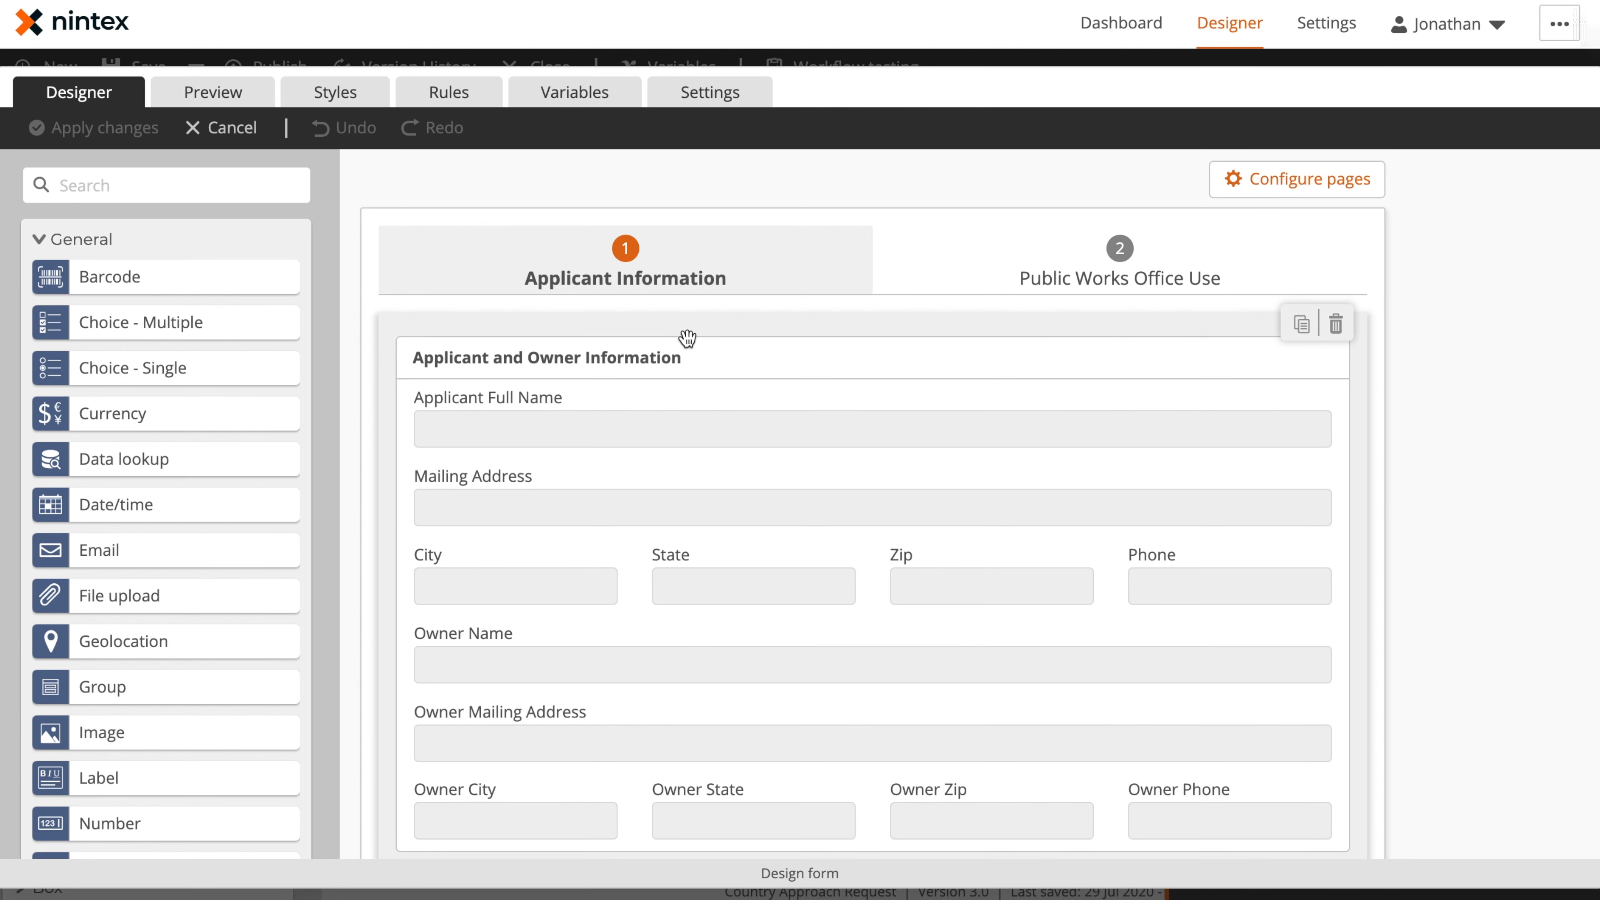
scroll(689, 340, down, 3)
scroll(136, 619, down, 6)
scroll(136, 619, up, 6)
Collapse the general controls, expand the start event variables, and review the Applicant Information sections down to Construction Dates
click(37, 237)
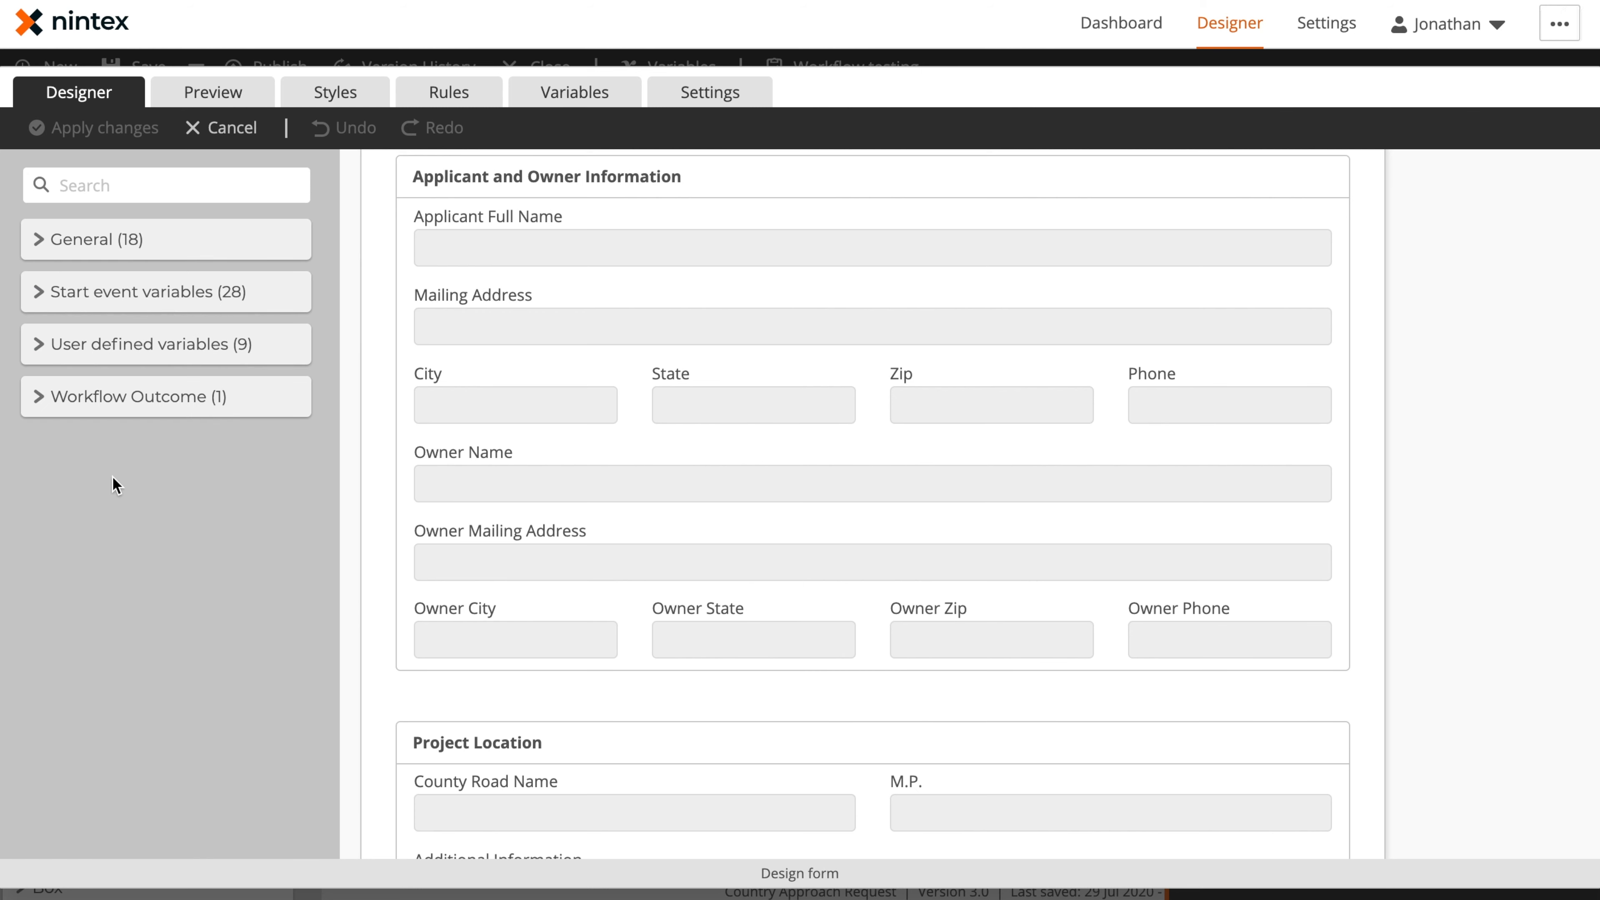
click(43, 297)
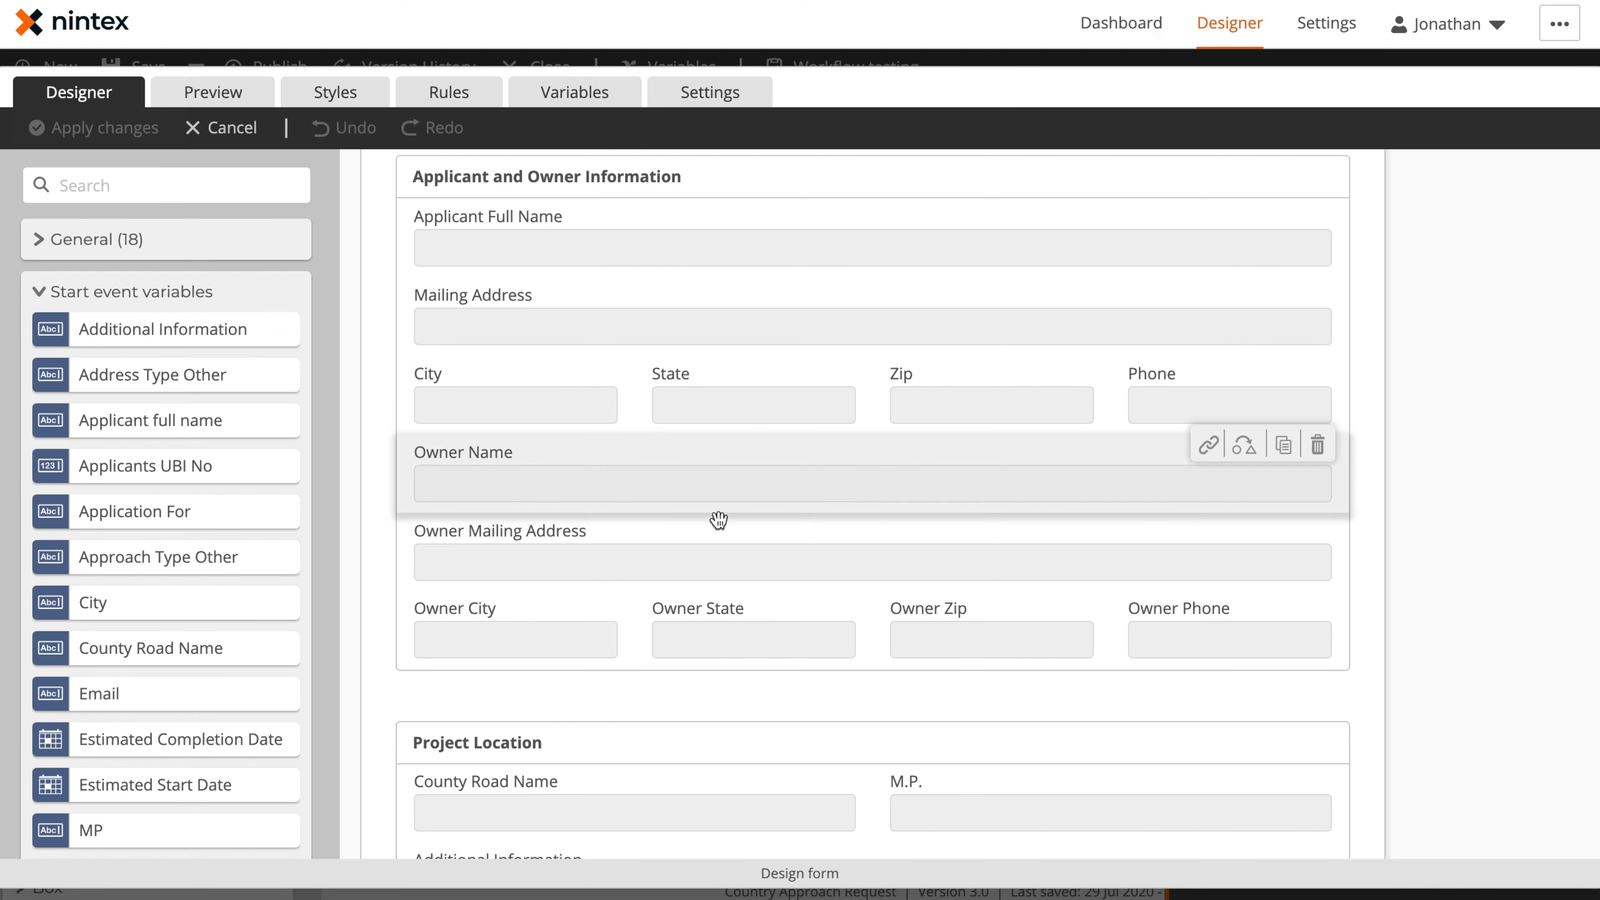
scroll(457, 485, down, 5)
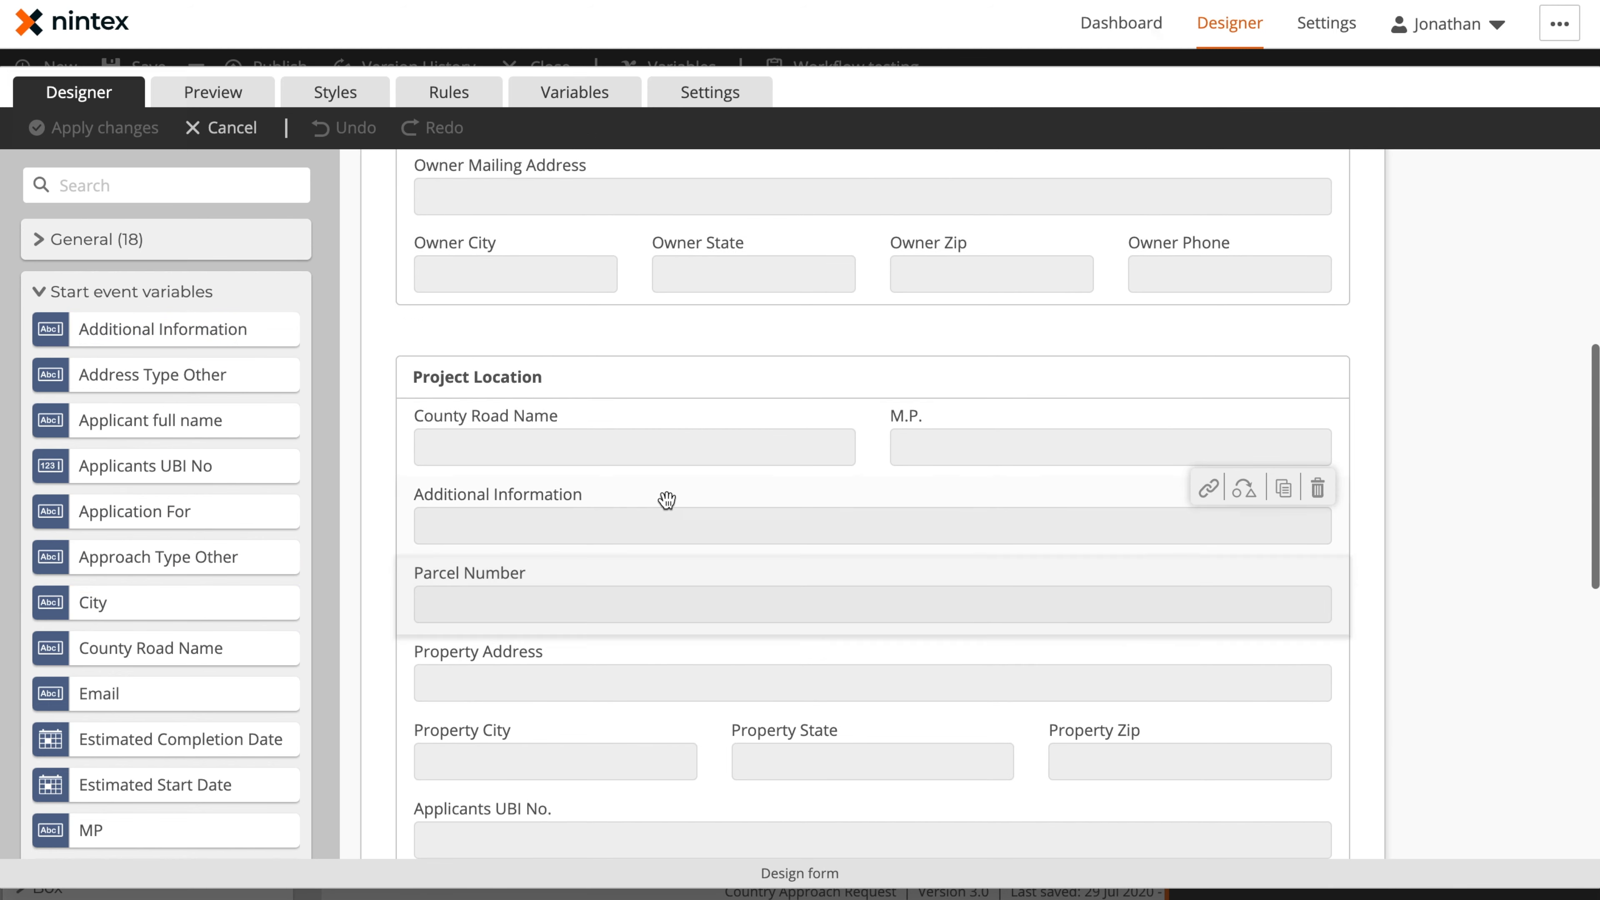
scroll(666, 500, down, 10)
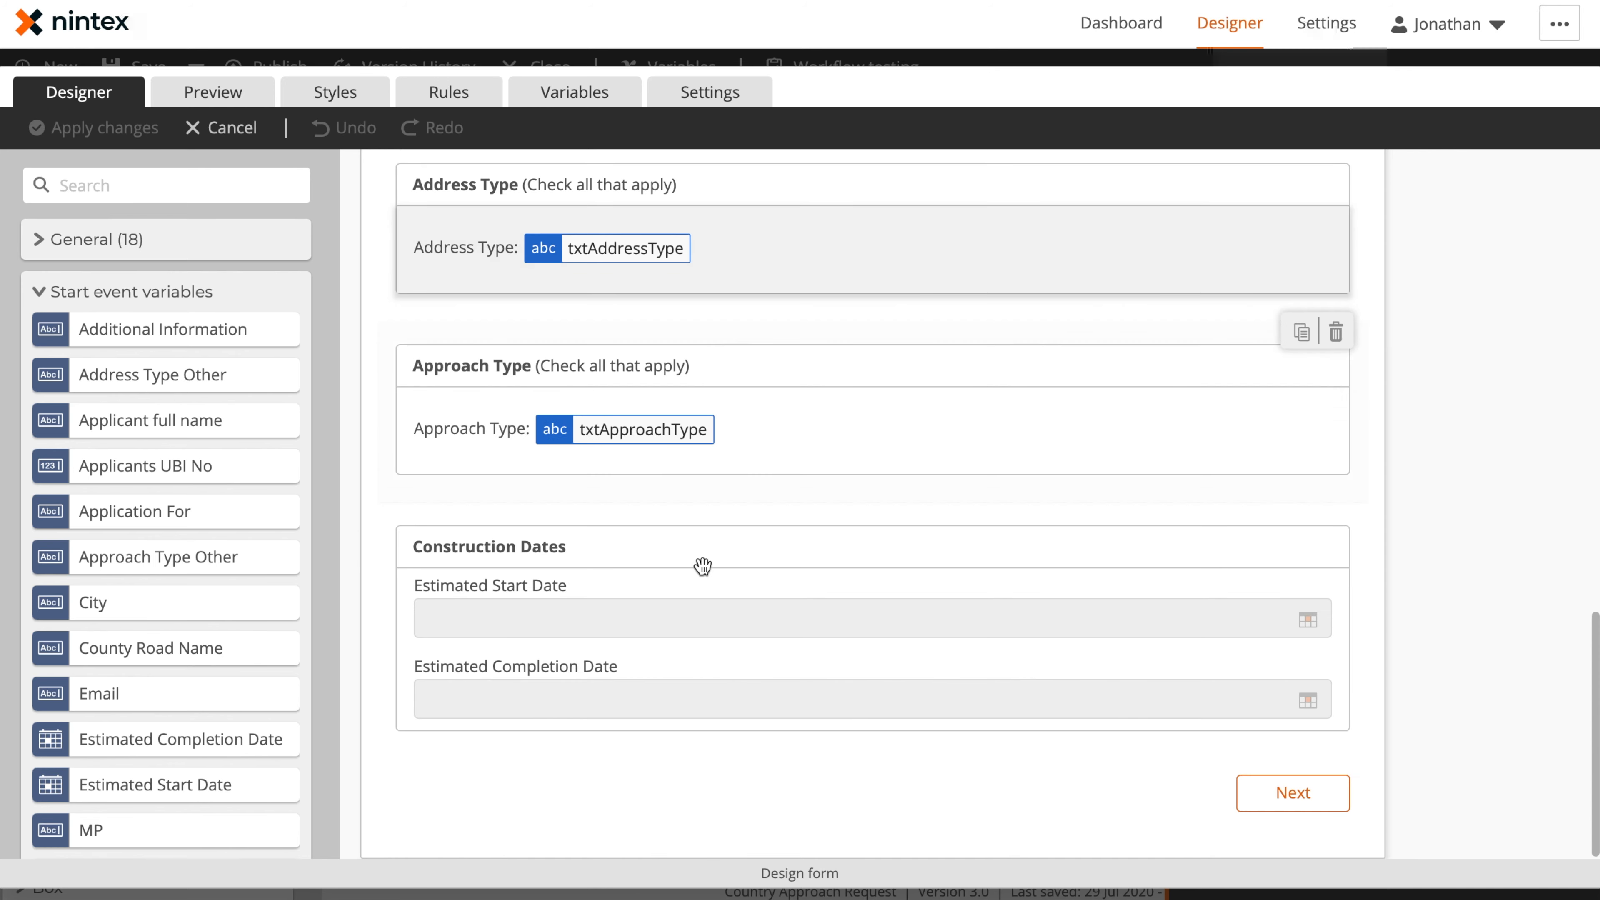
scroll(704, 558, up, 15)
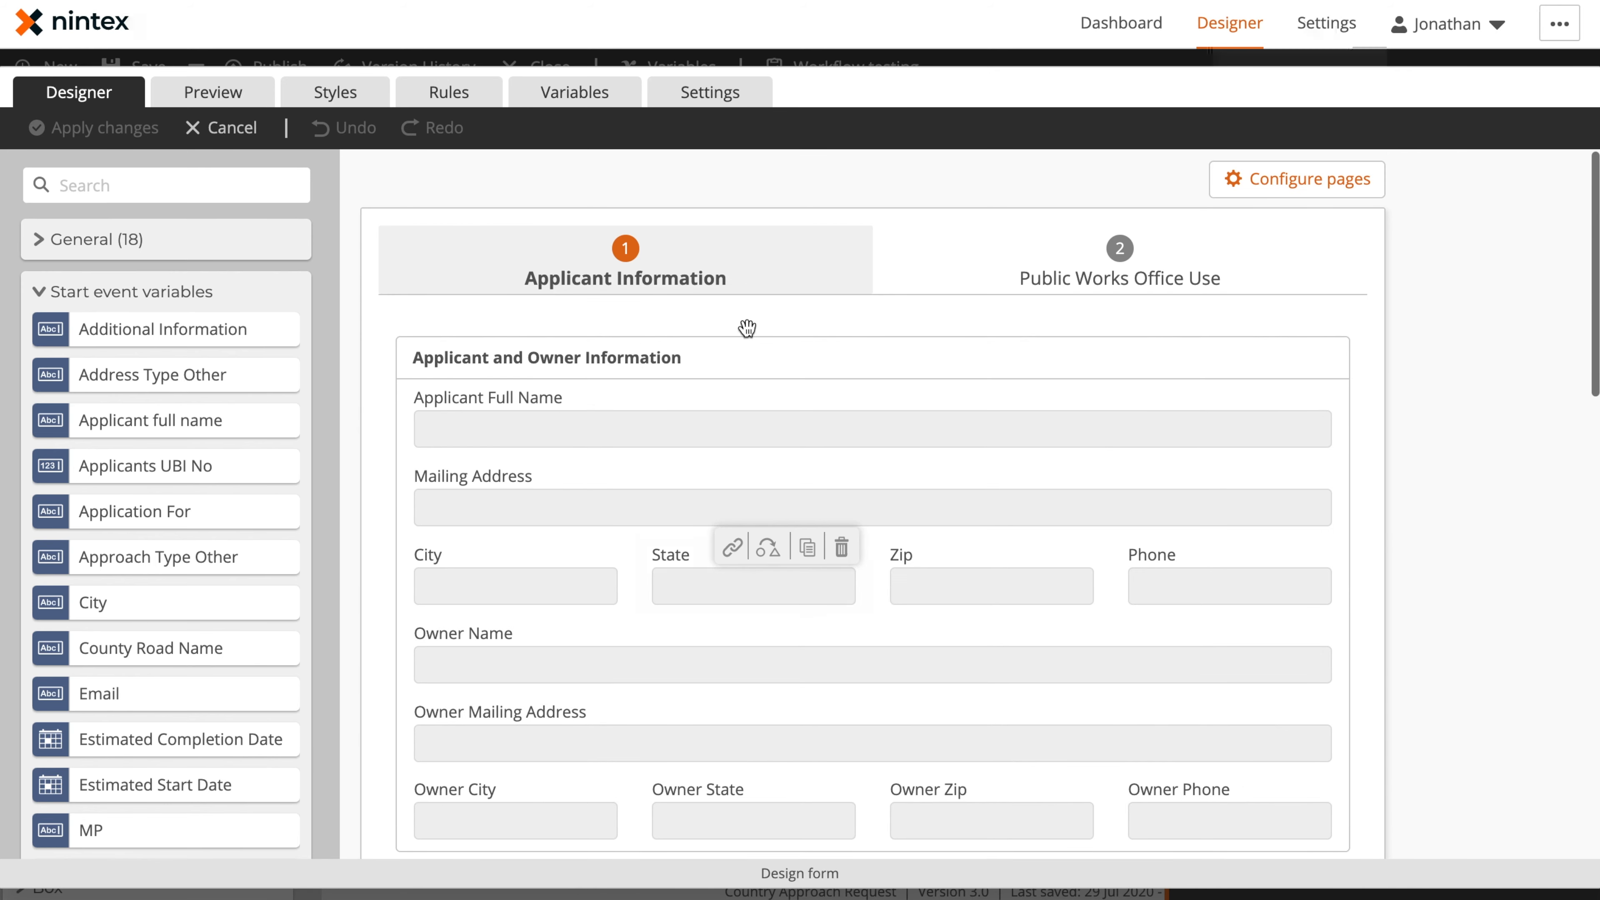
Open the form's Public Works Office Use page and compare its fields with the paper application
click(1093, 282)
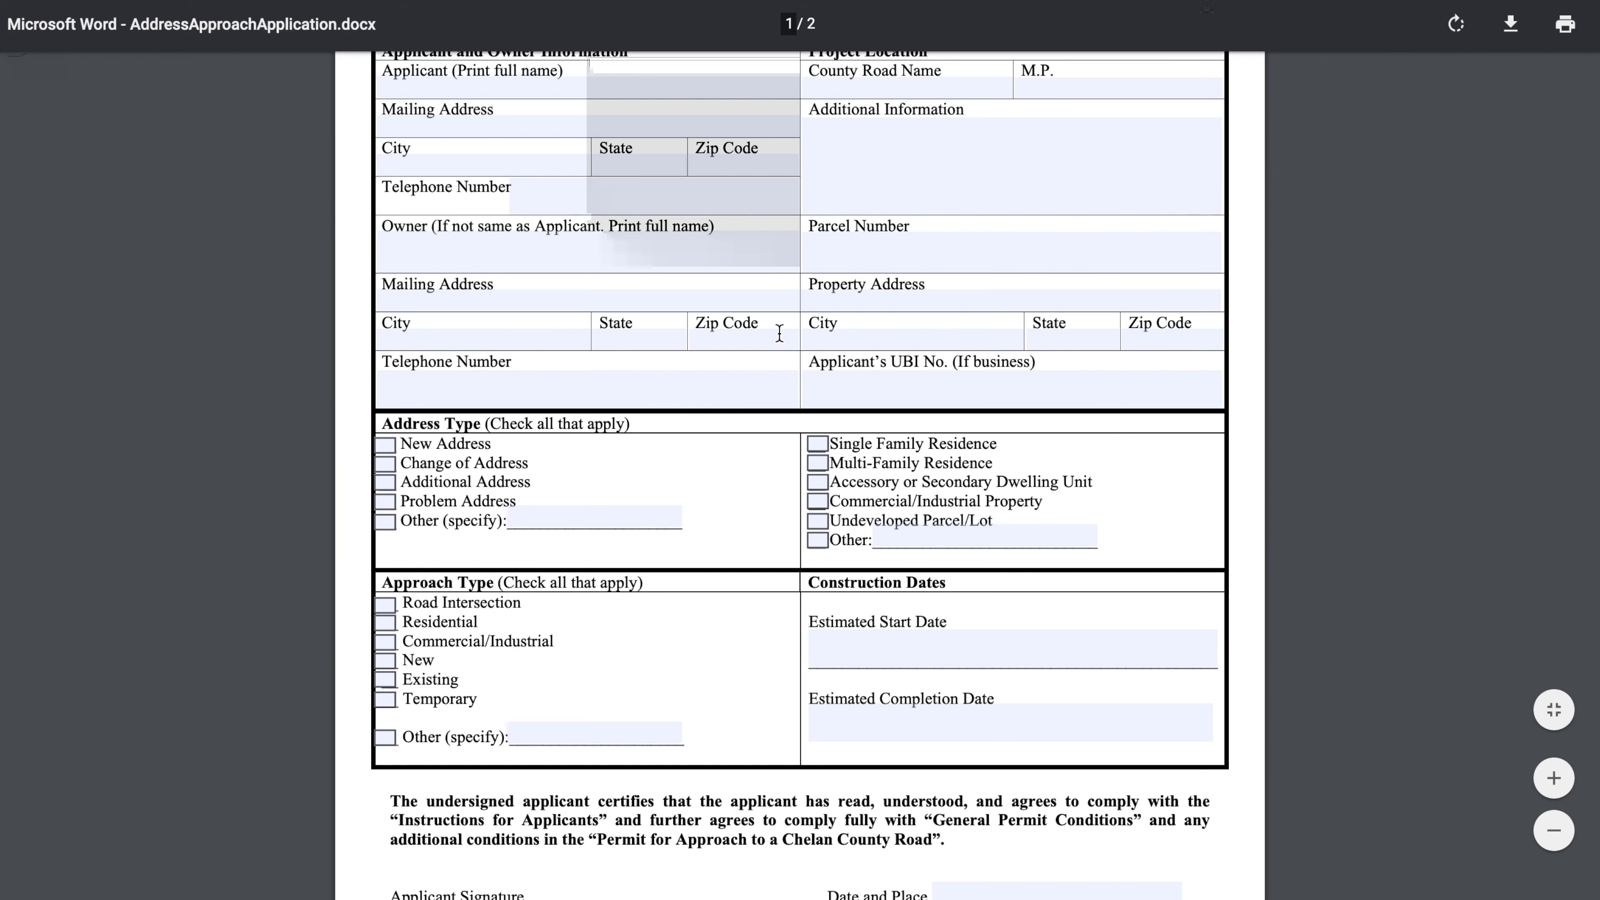
scroll(729, 421, down, 15)
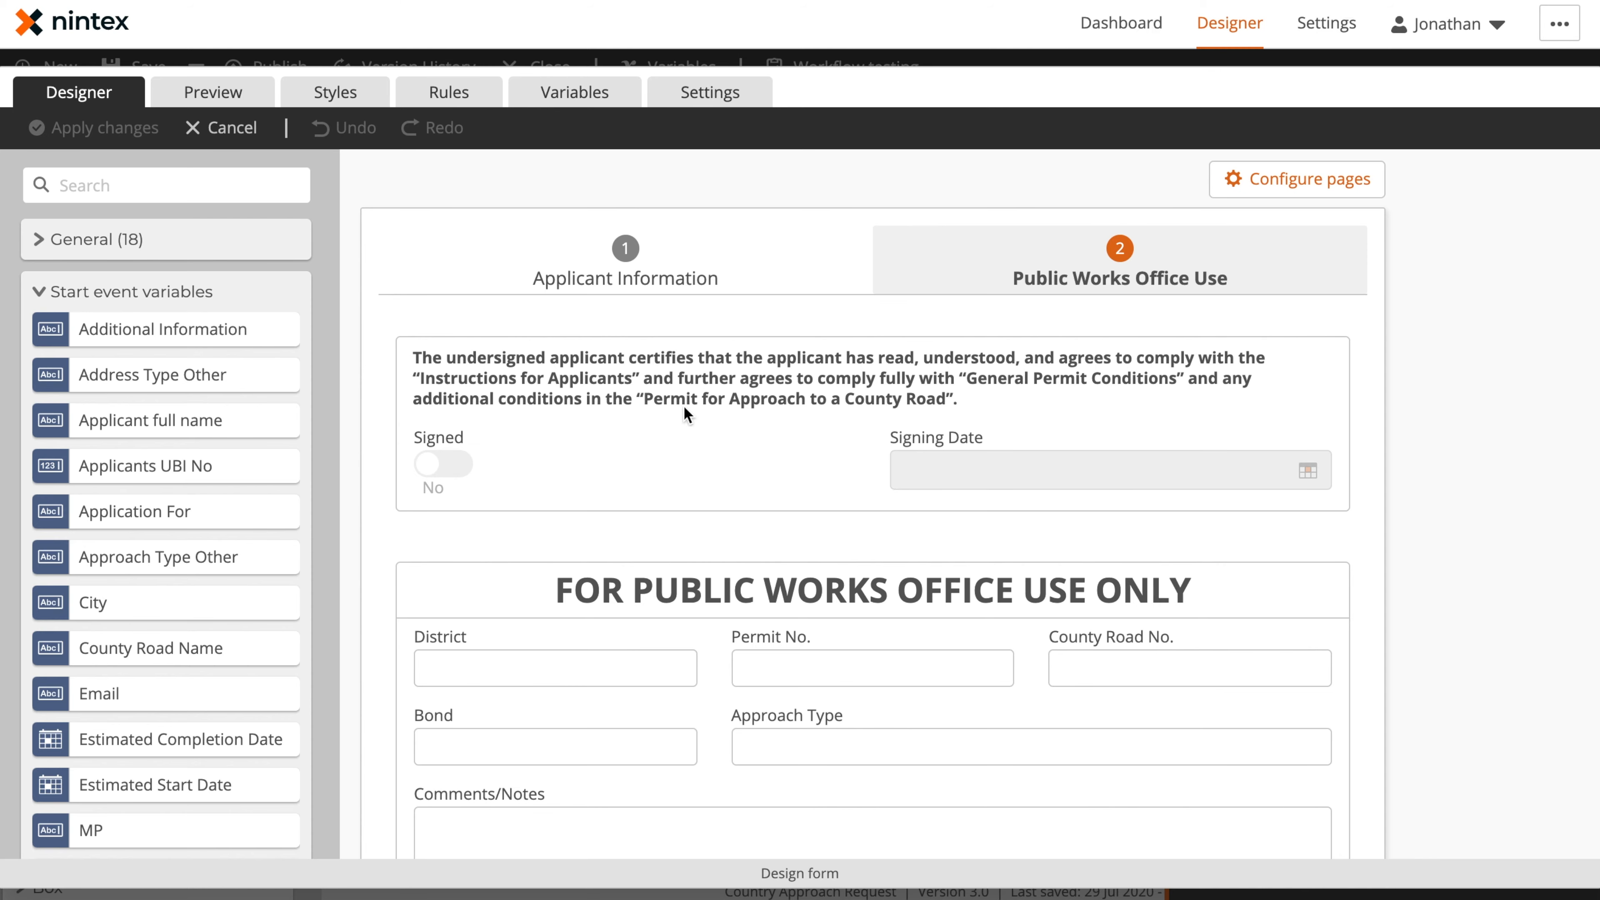
scroll(718, 479, down, 5)
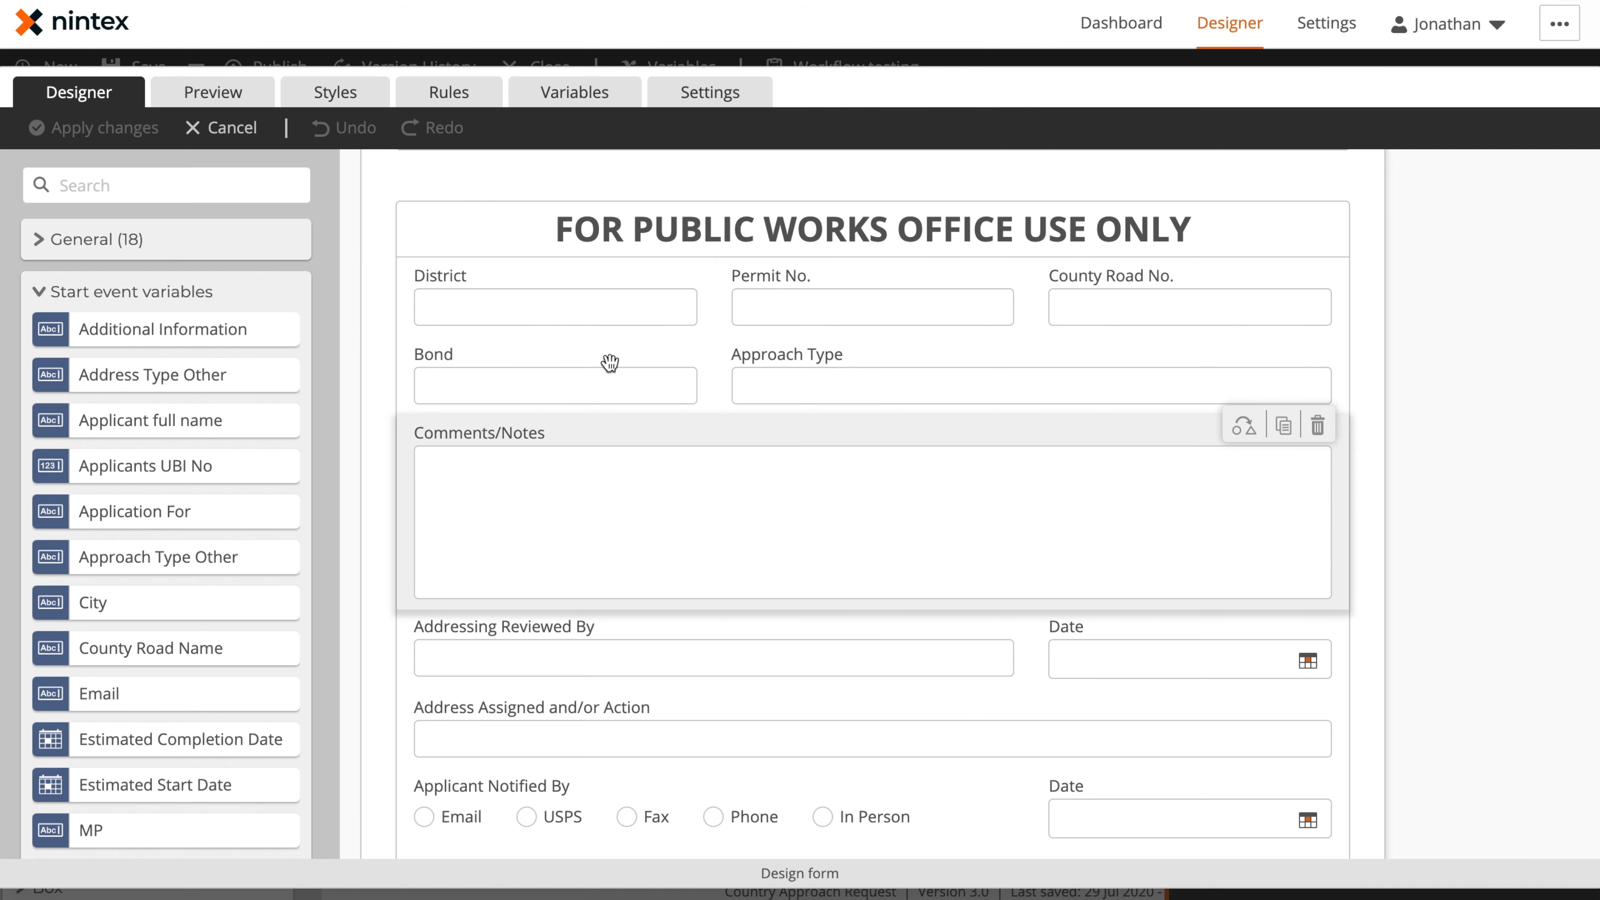
Inspect the settings of the District, Permit No., County Road No., Bond, Approach Type and Comments/Notes fields
click(589, 308)
click(768, 308)
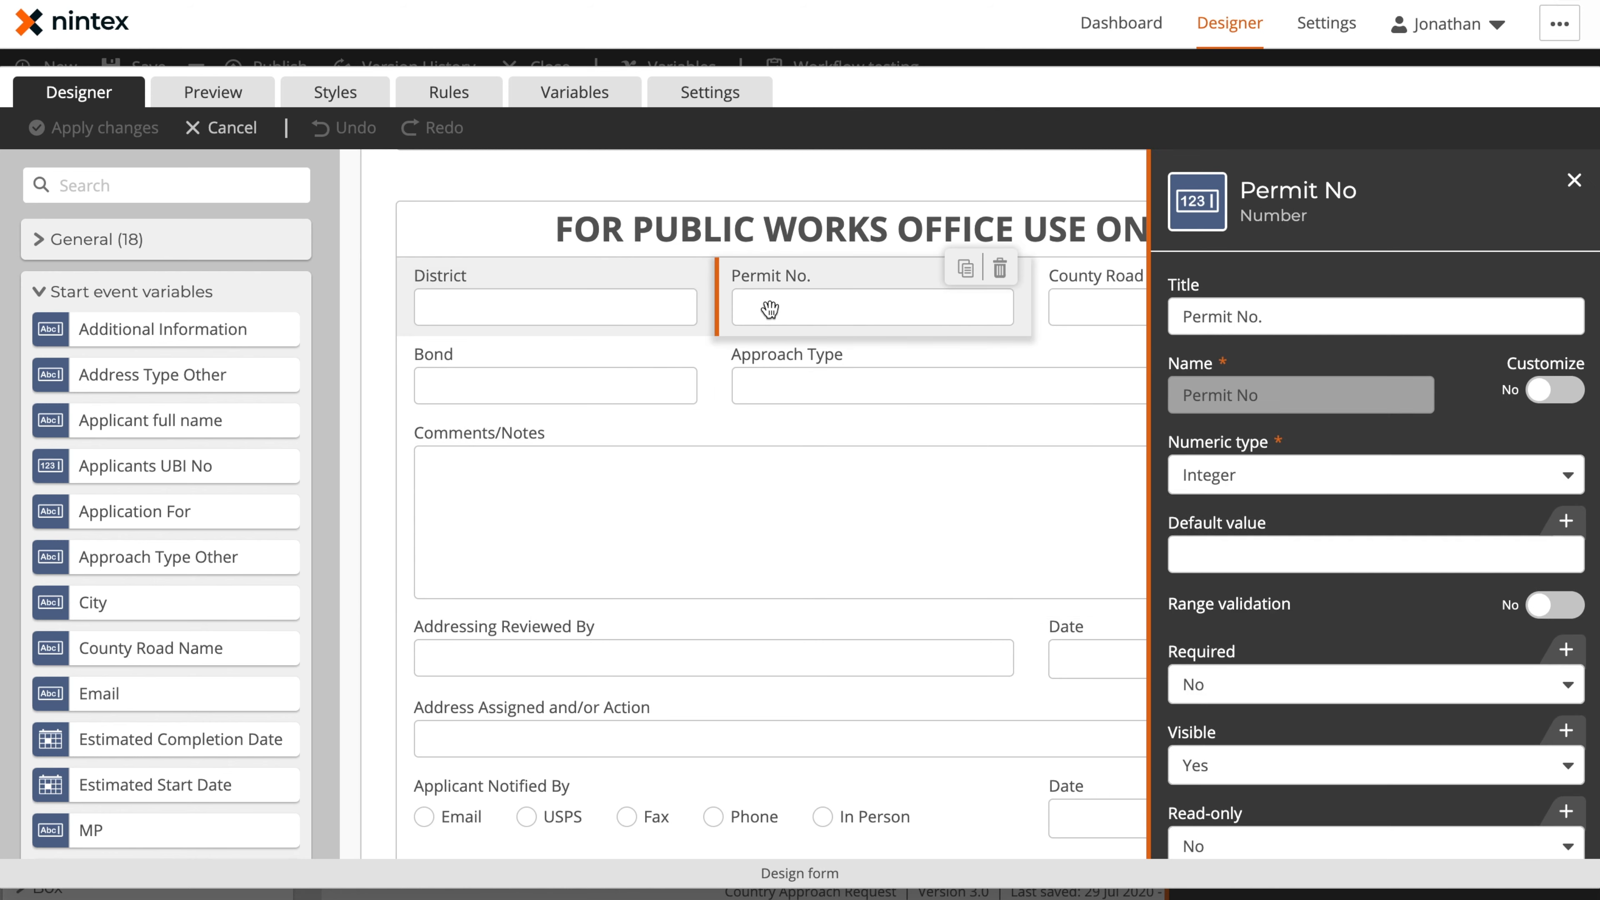
click(1075, 313)
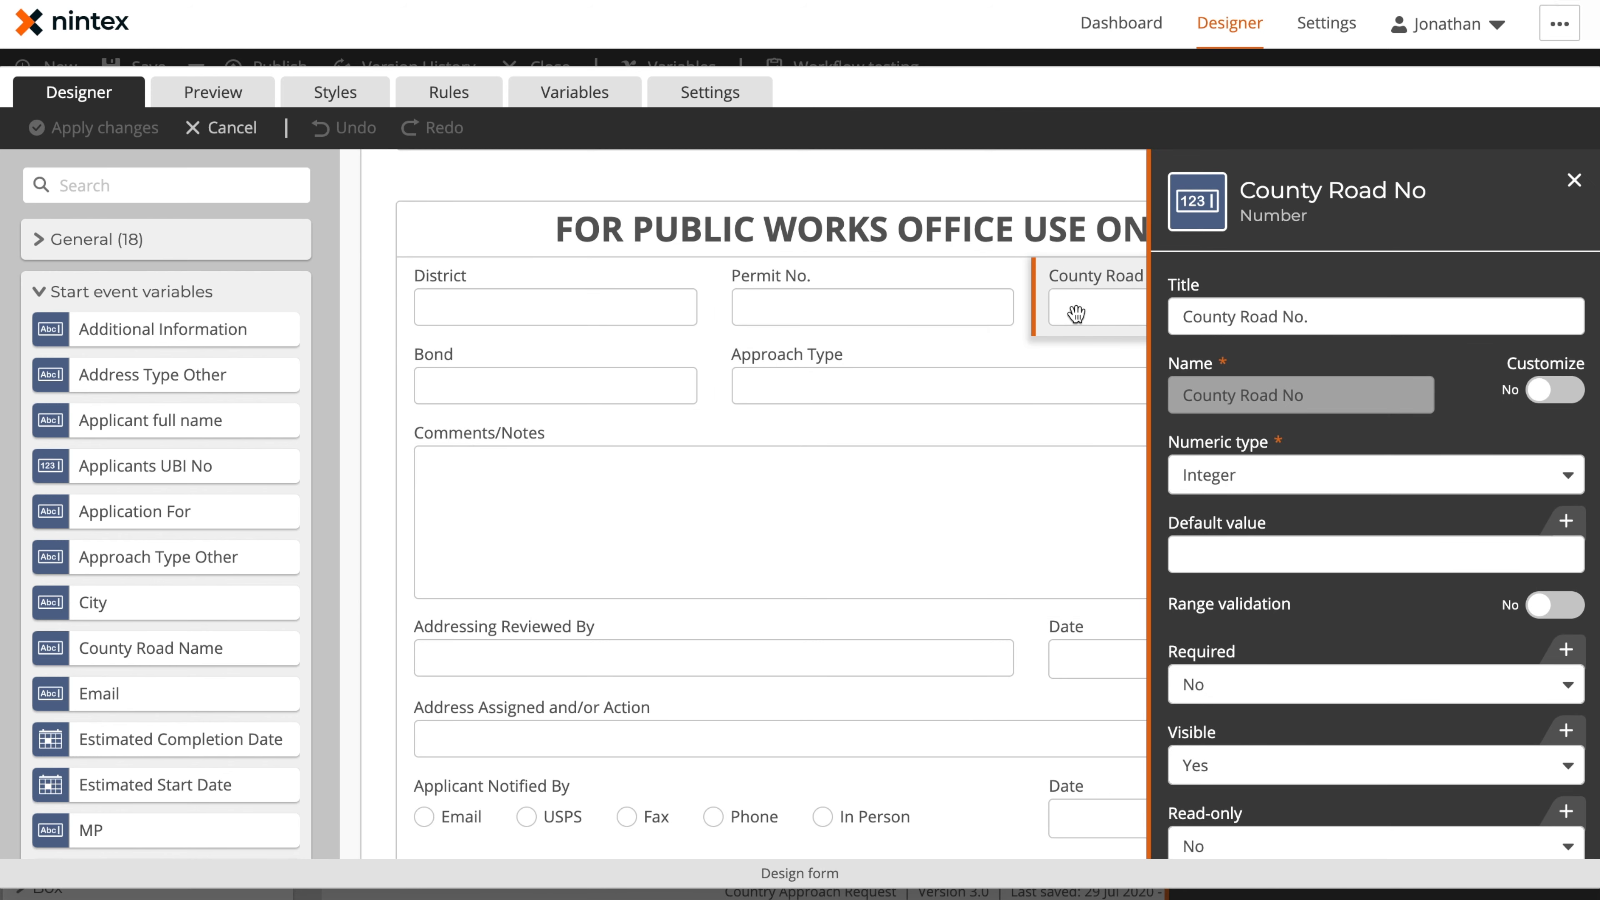
click(551, 386)
click(839, 379)
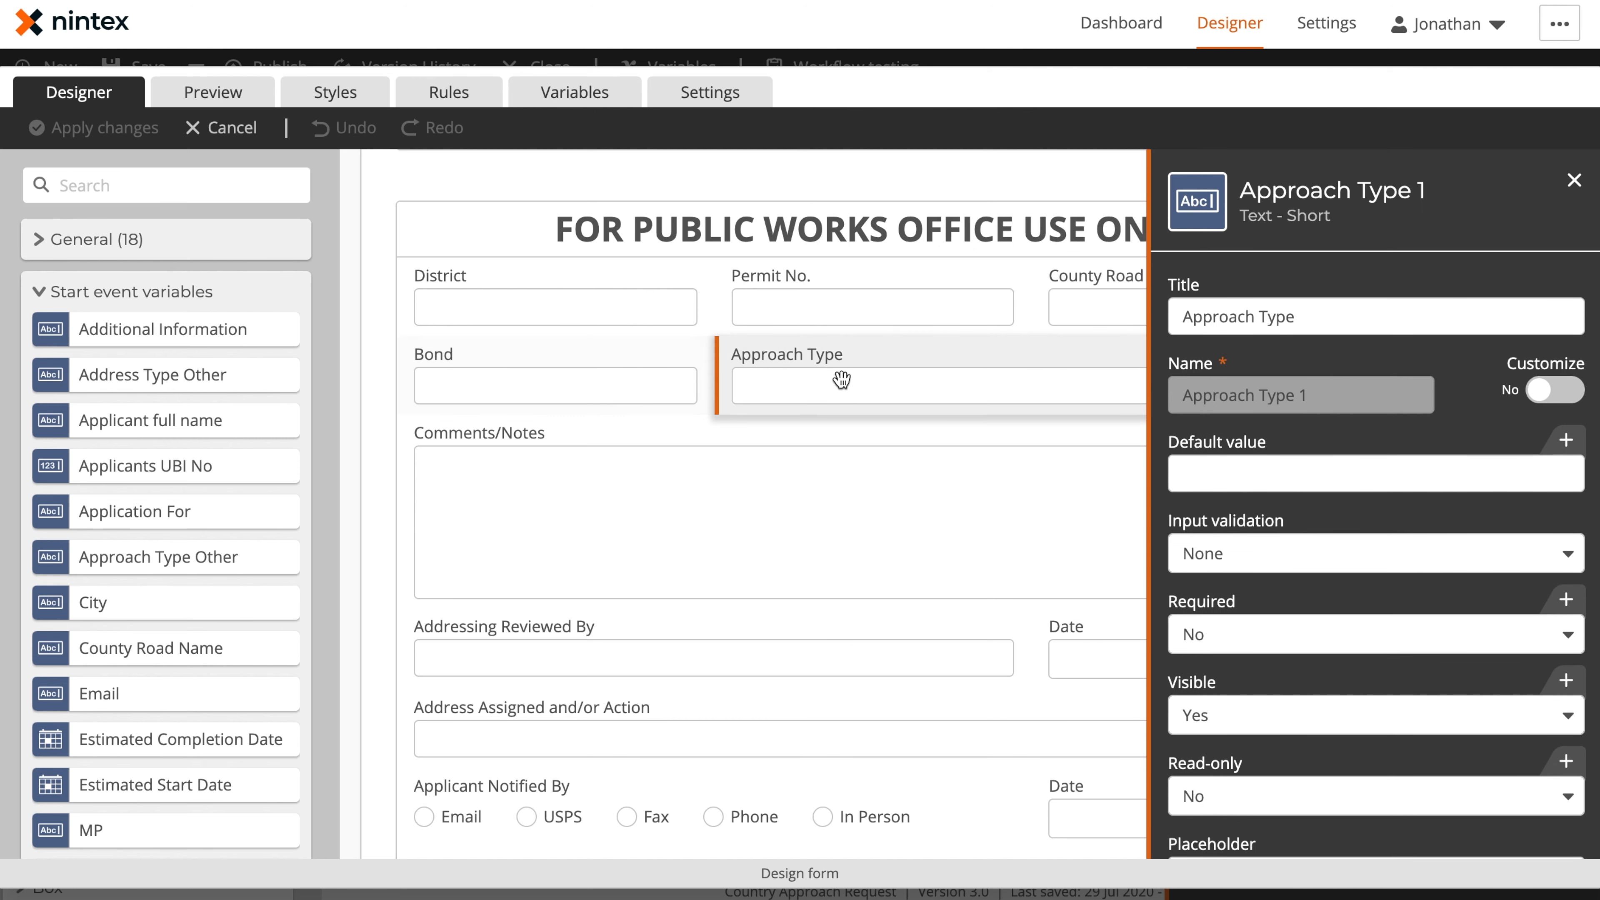
click(740, 598)
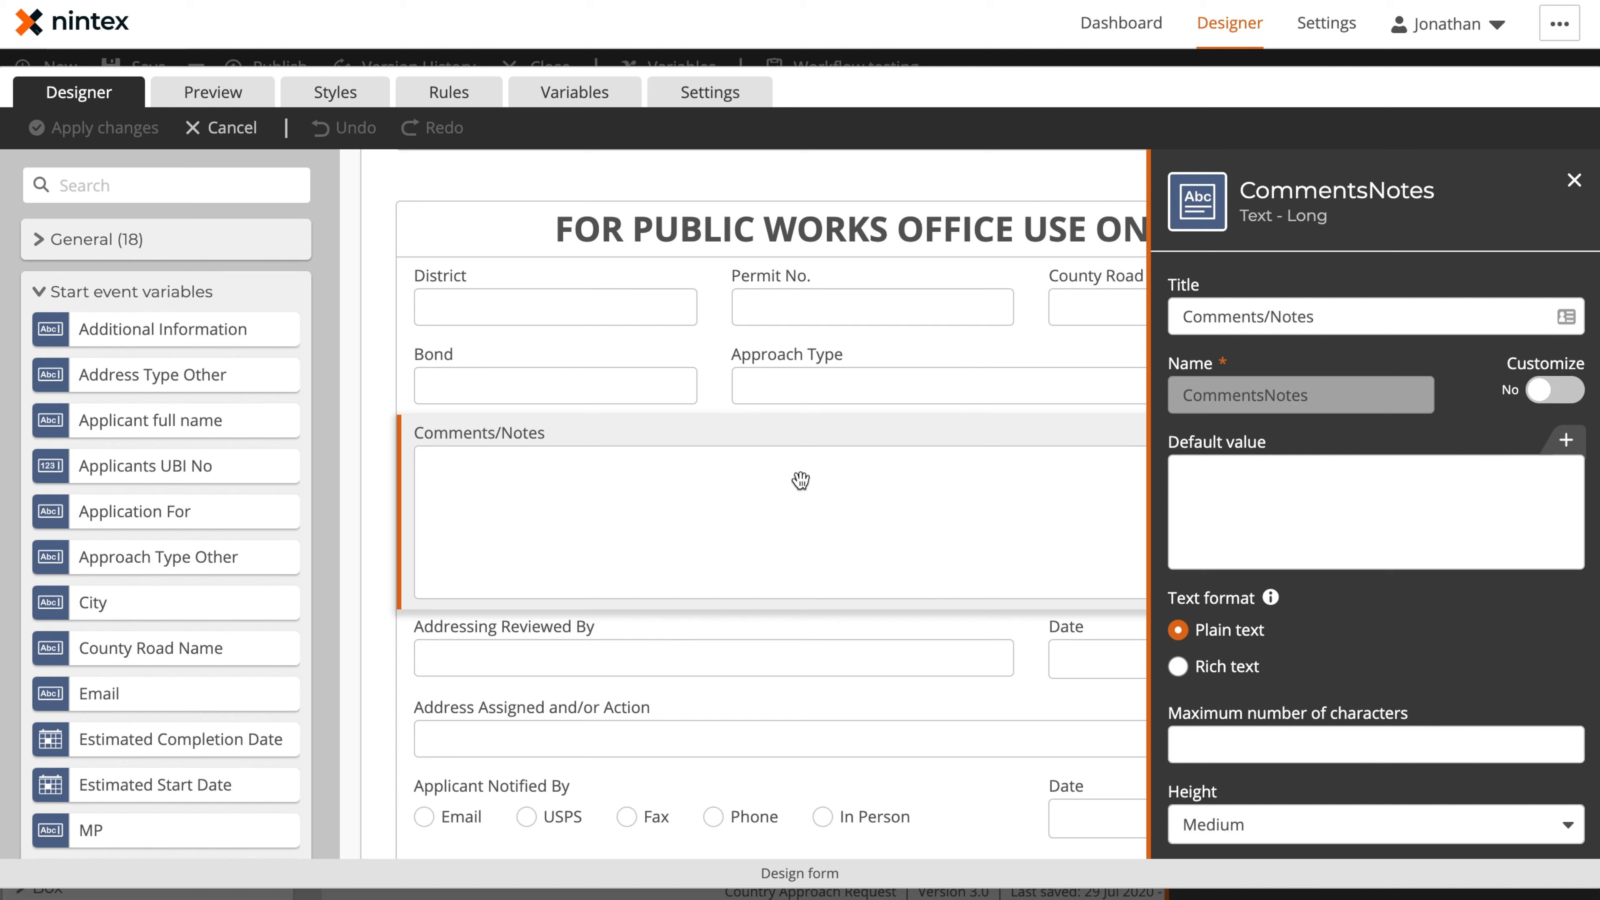
scroll(799, 481, down, 4)
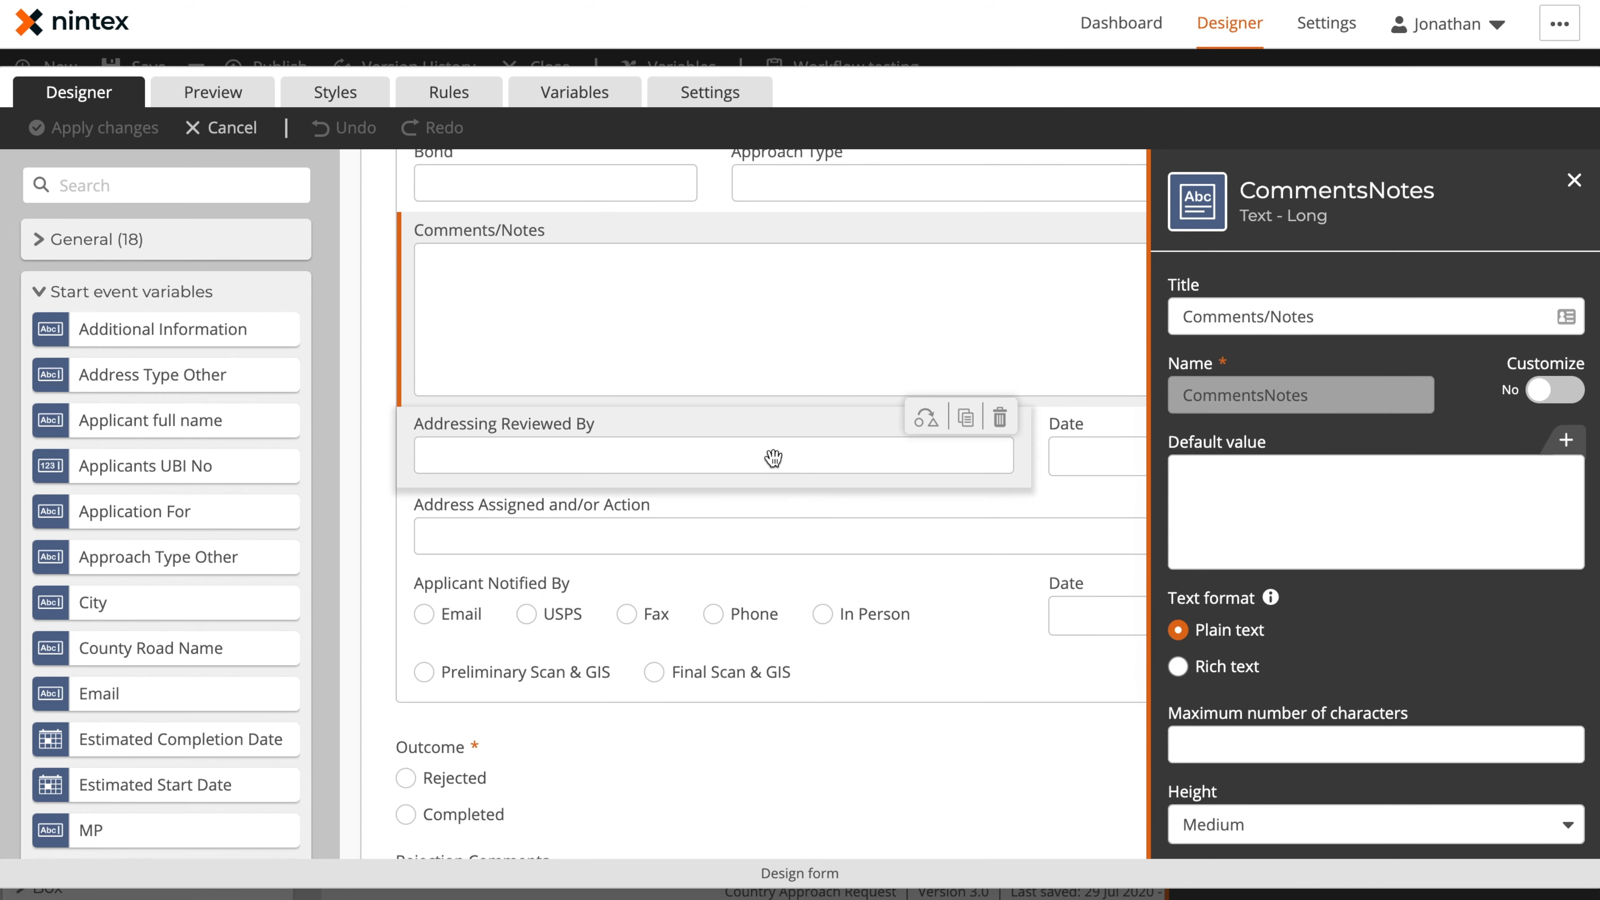
Inspect the settings of Addressing Reviewed By, its adjacent review date, and Address Assigned and/or Action
click(773, 458)
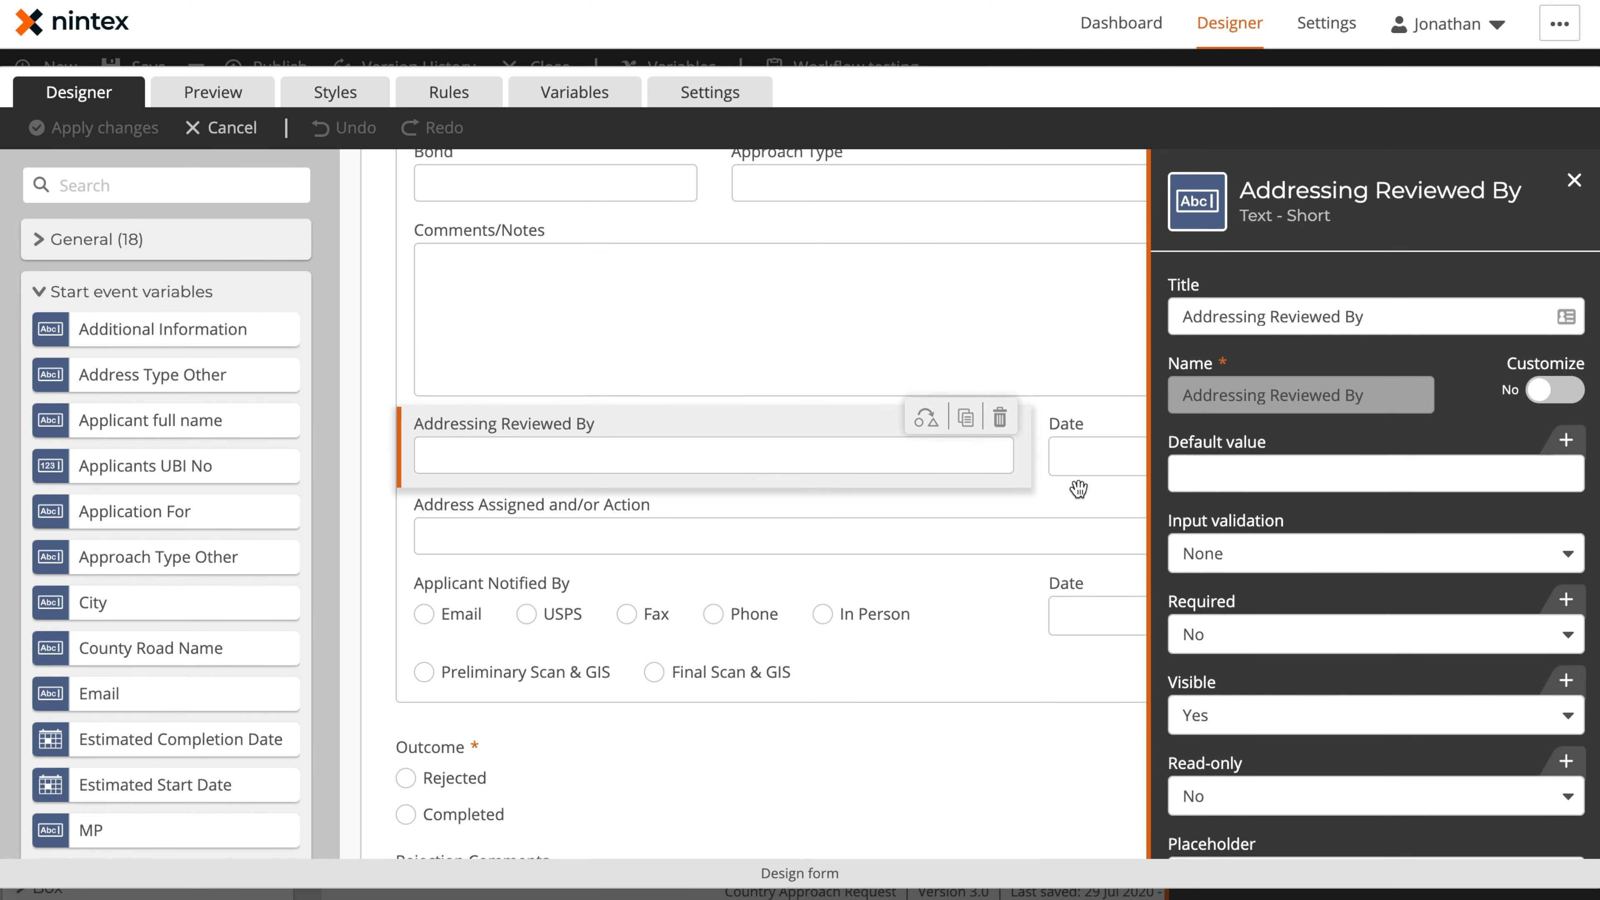
click(1078, 466)
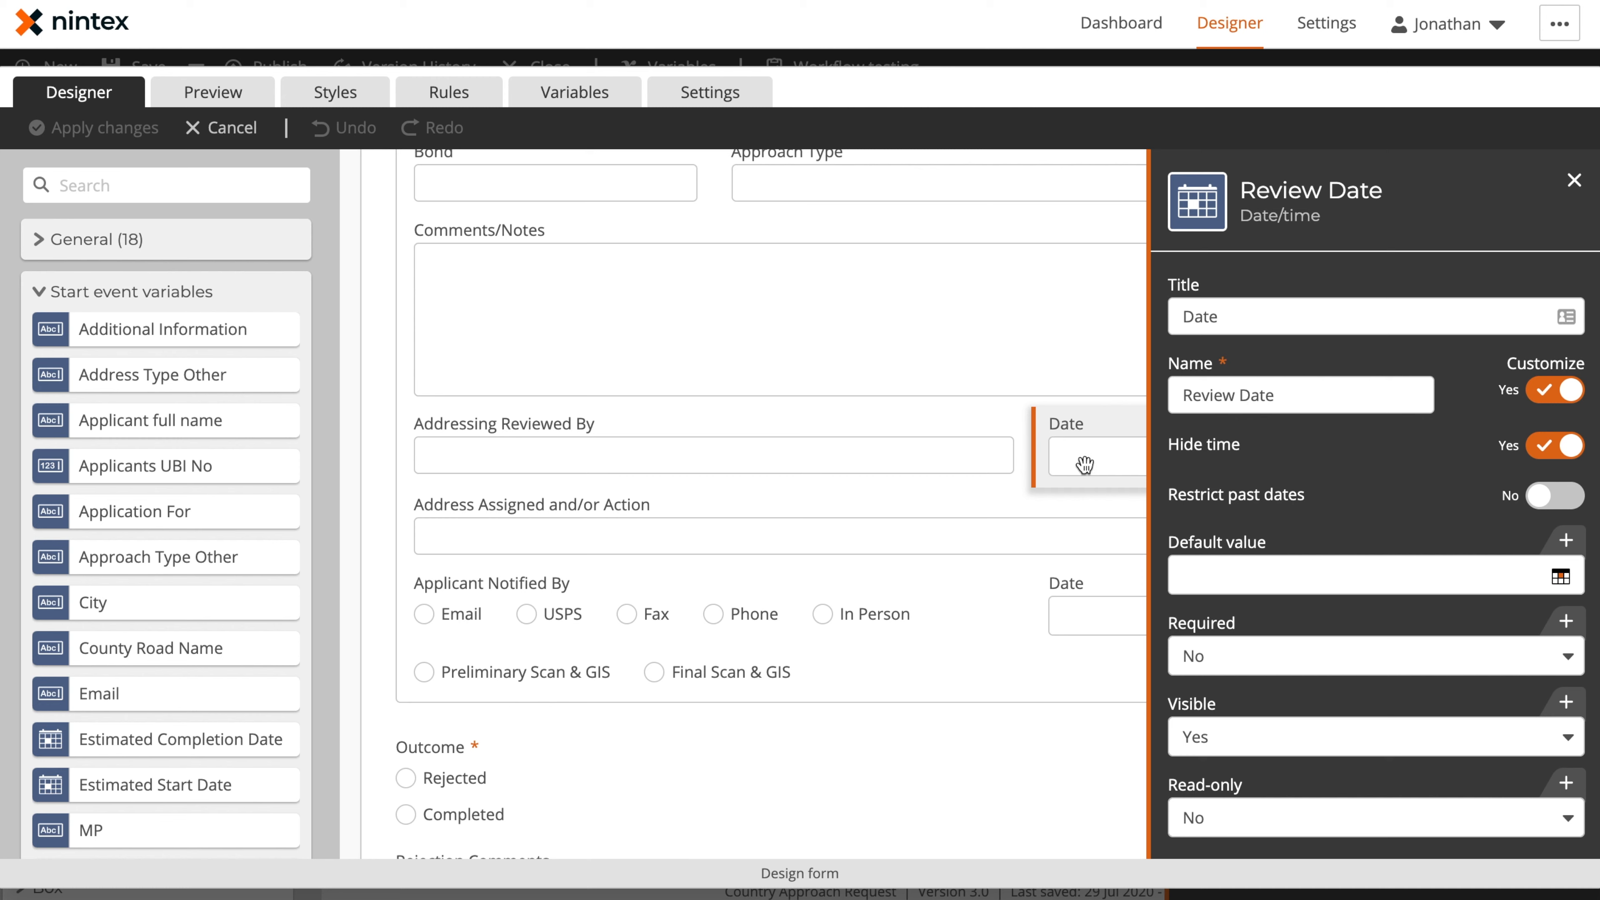
click(612, 544)
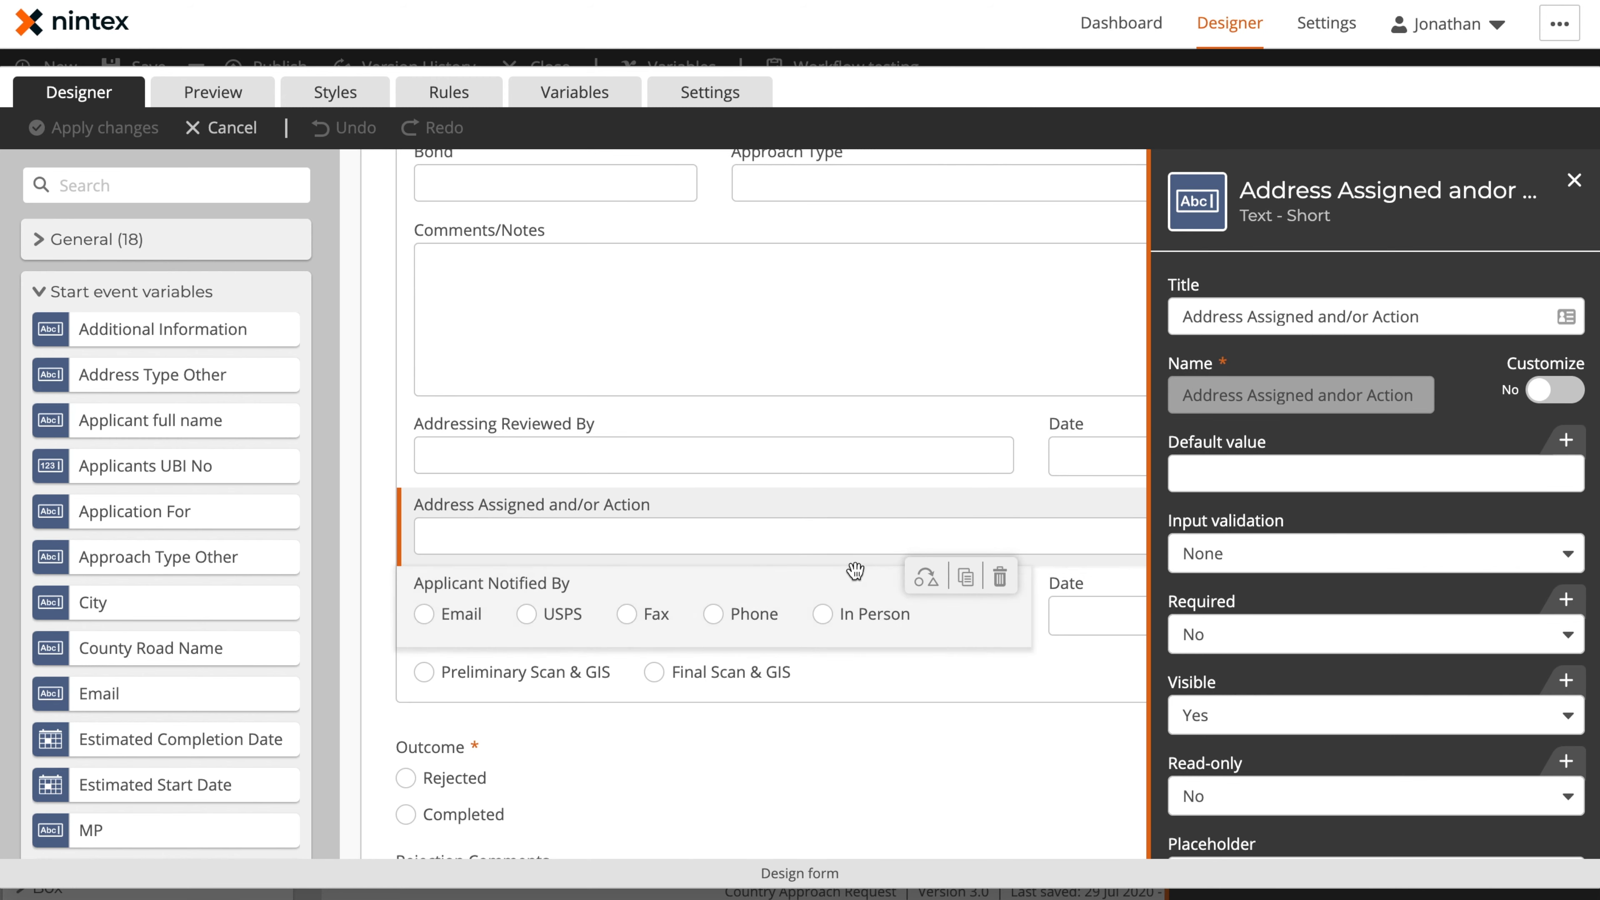
Set the default value of the Applicant Notified By choice field to Email
click(563, 617)
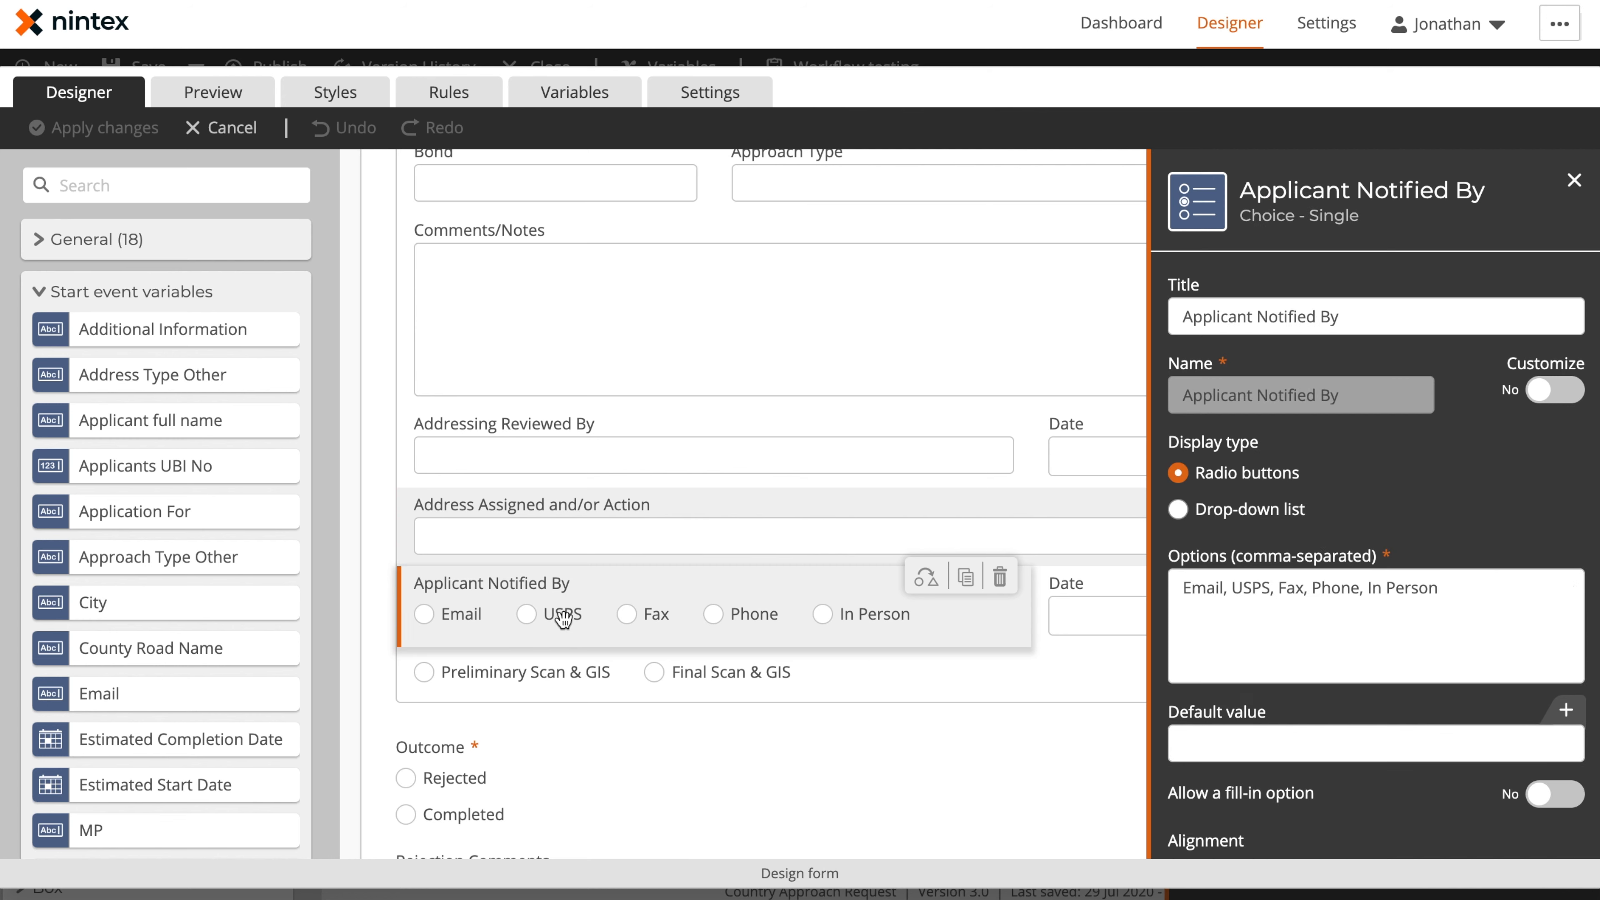
click(1284, 739)
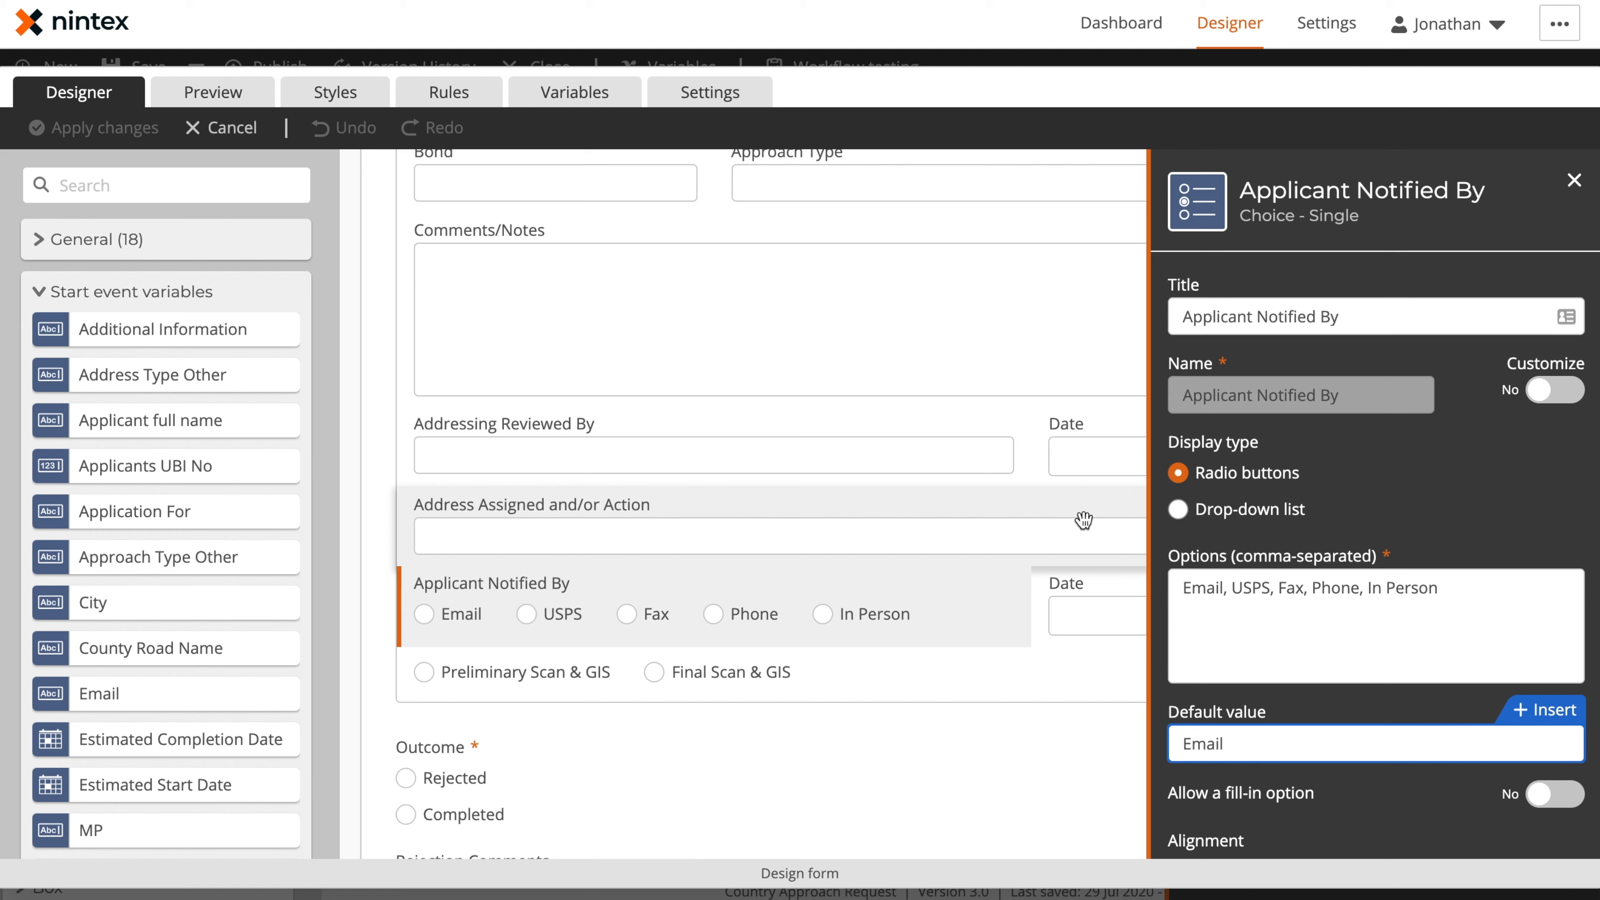
click(1574, 180)
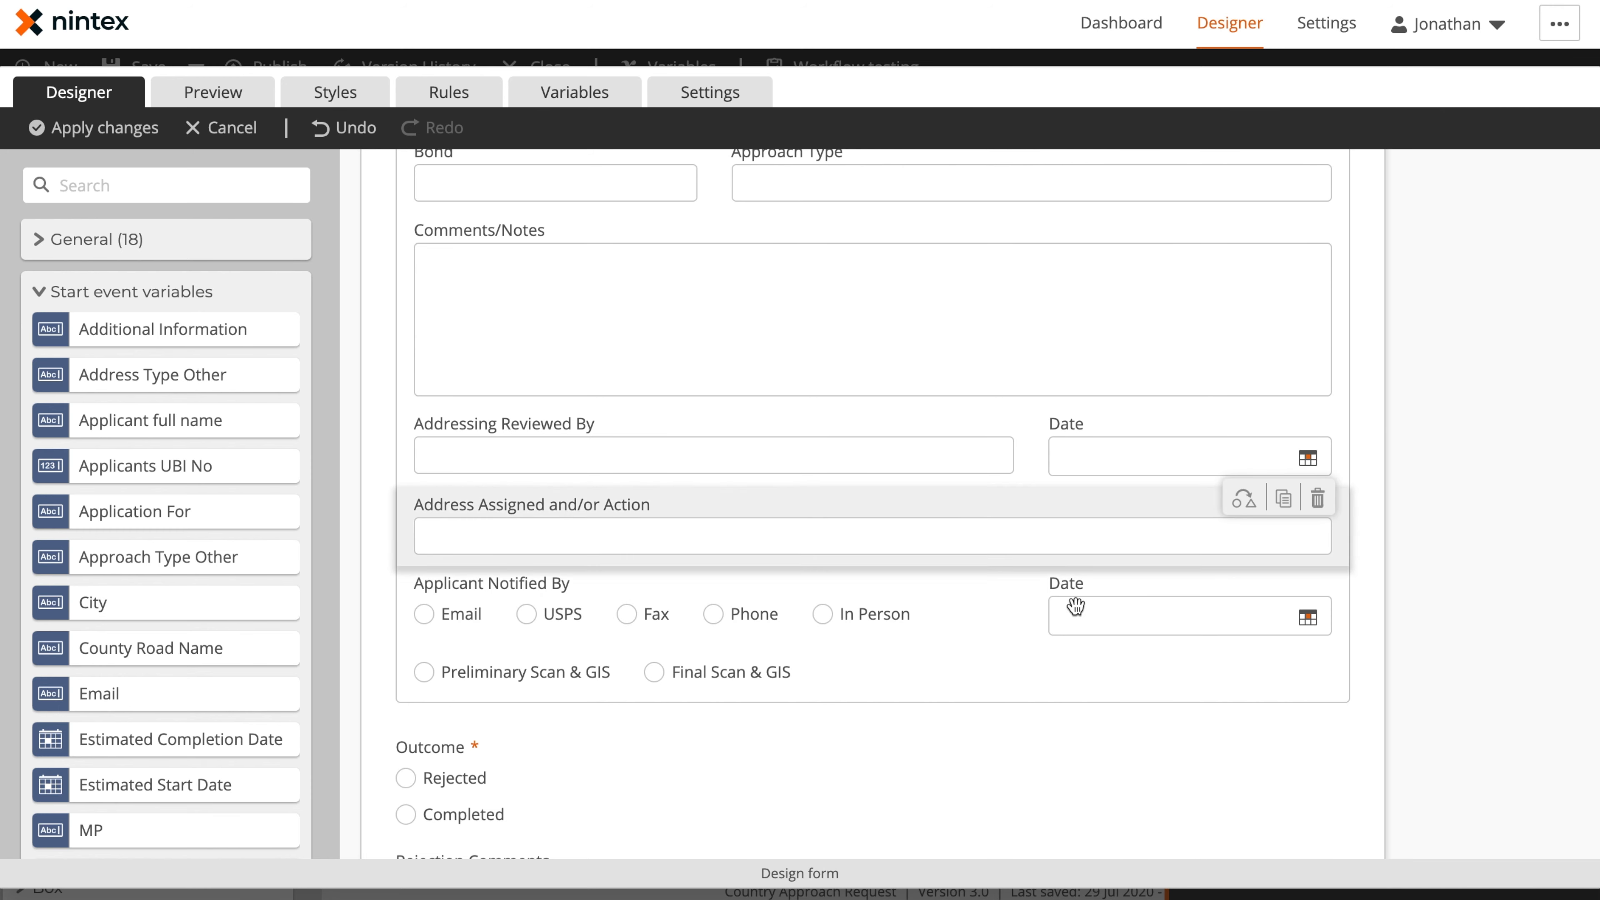
Set the default value of the Notification Date field to the dateNow() function
click(1126, 618)
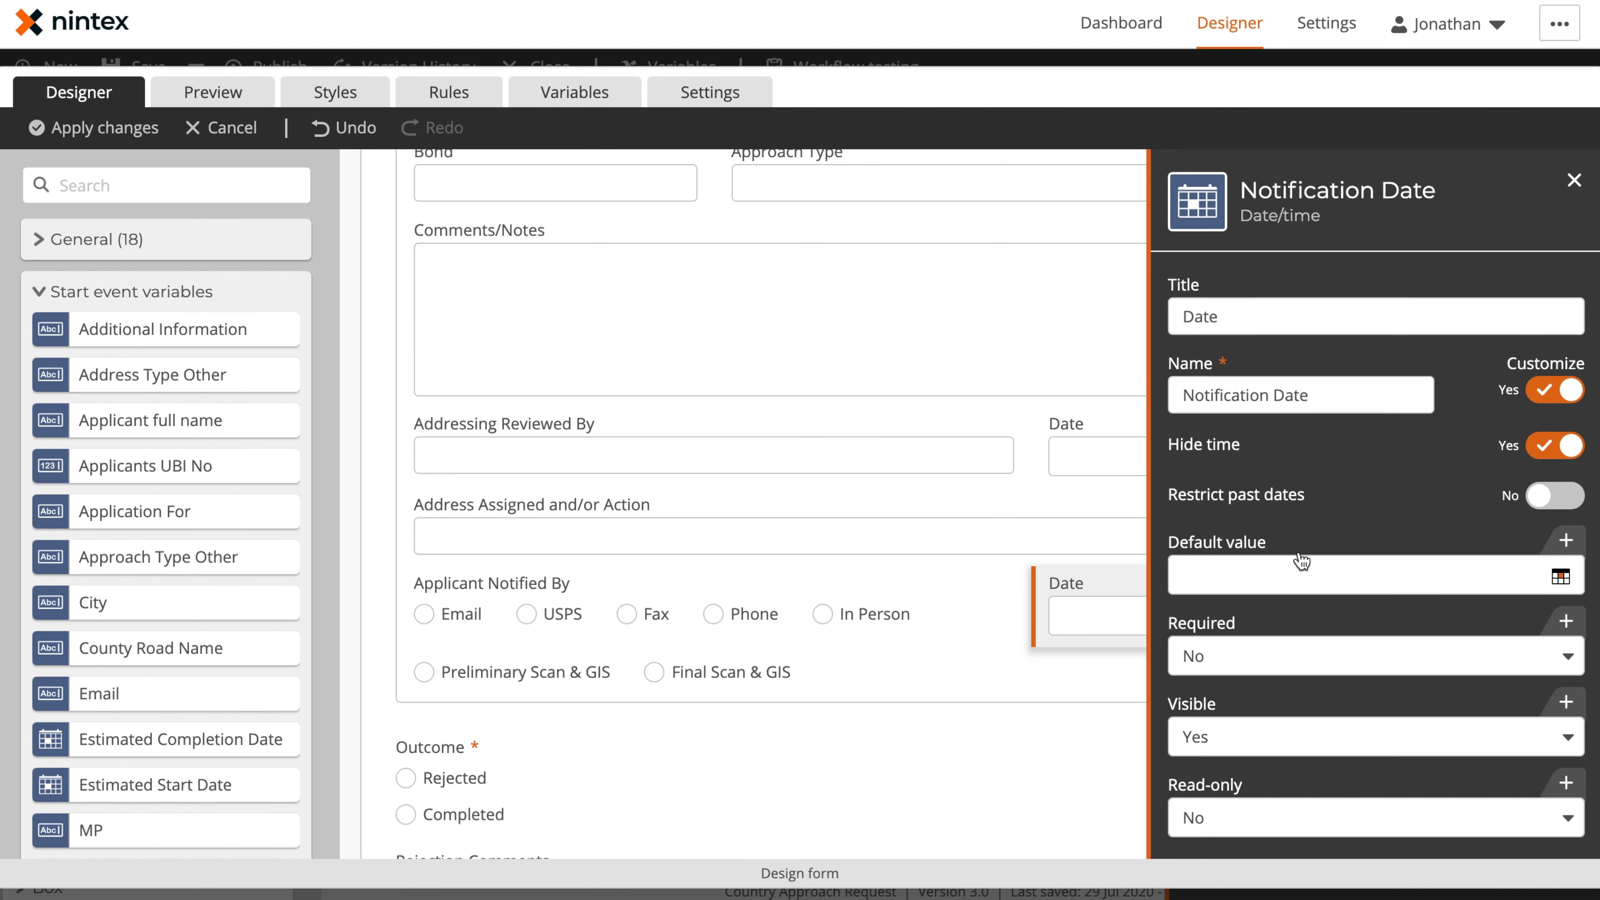
click(1541, 541)
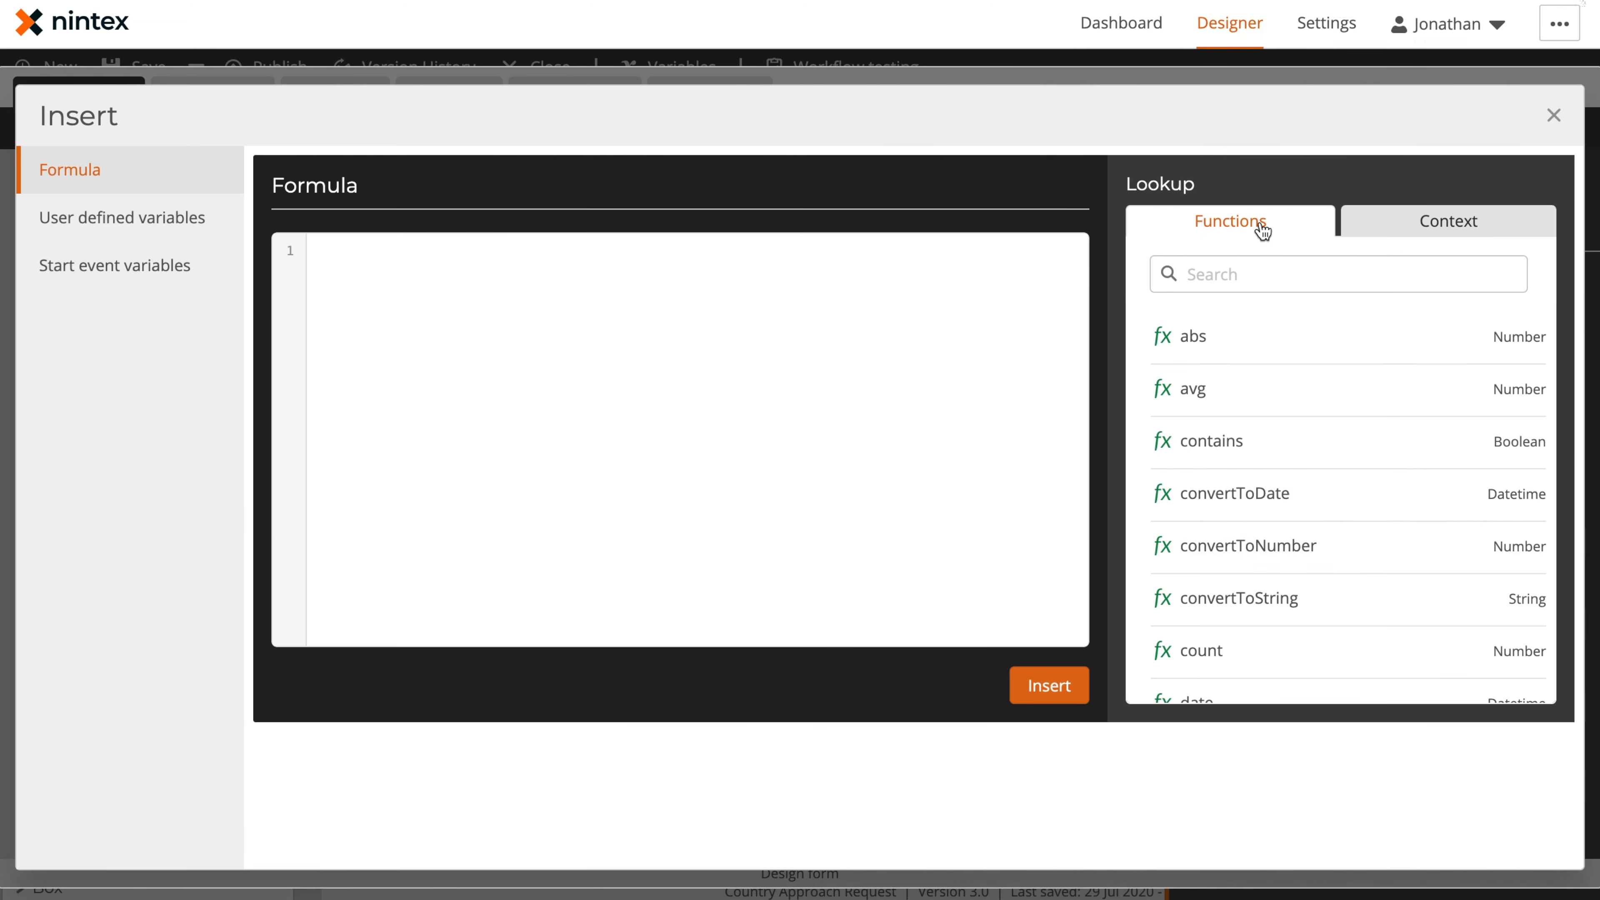
scroll(1300, 540, down, 5)
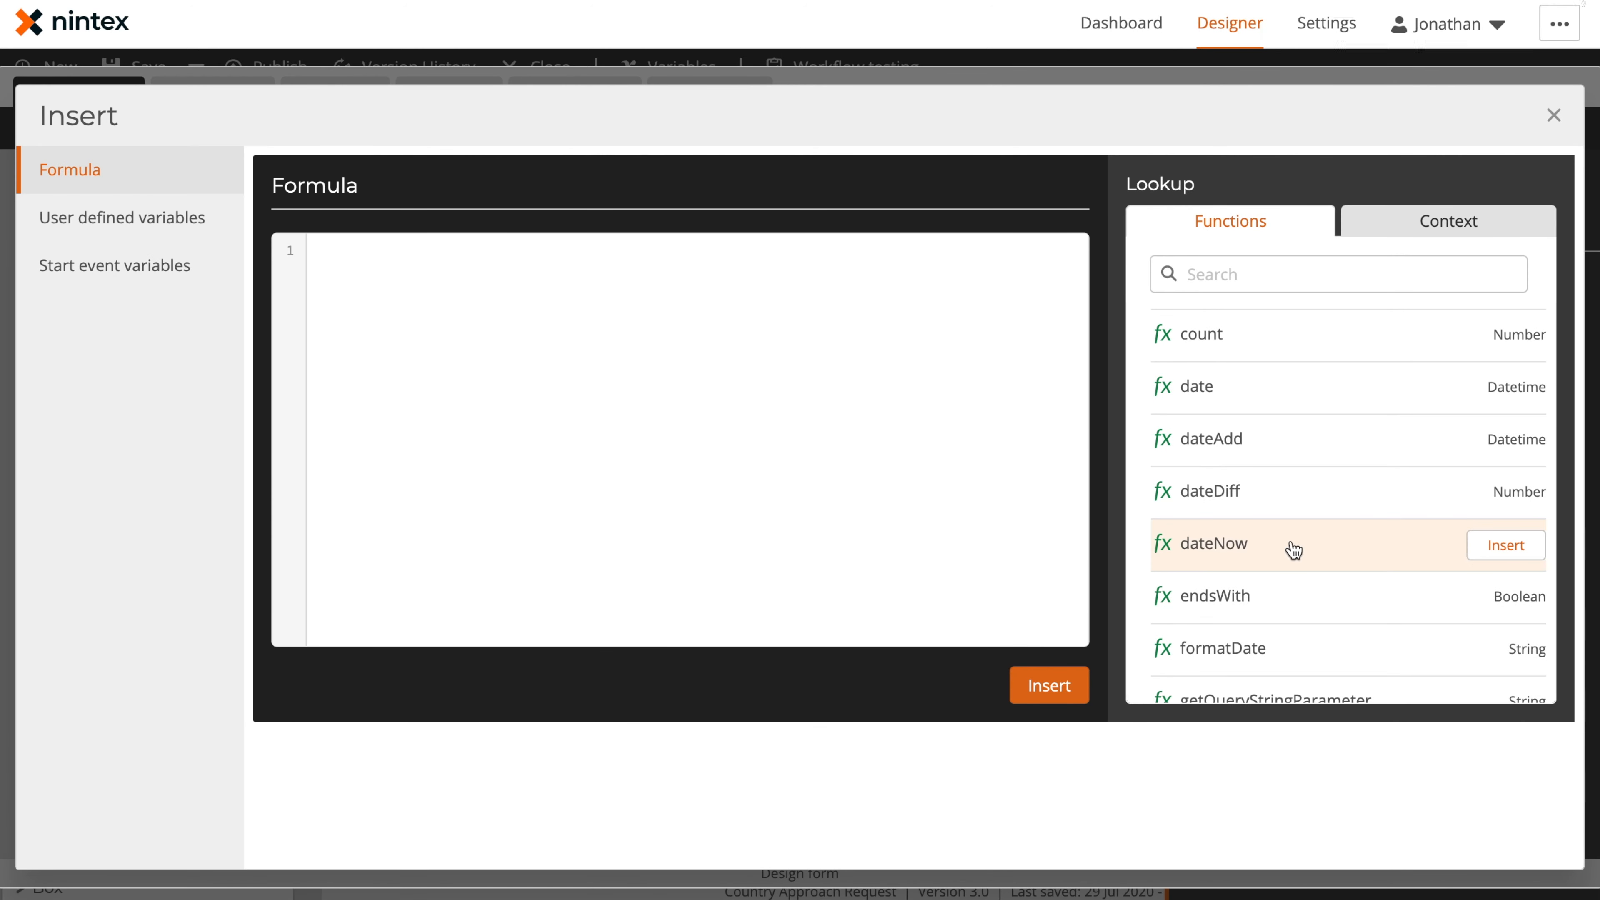
click(1505, 545)
click(1083, 700)
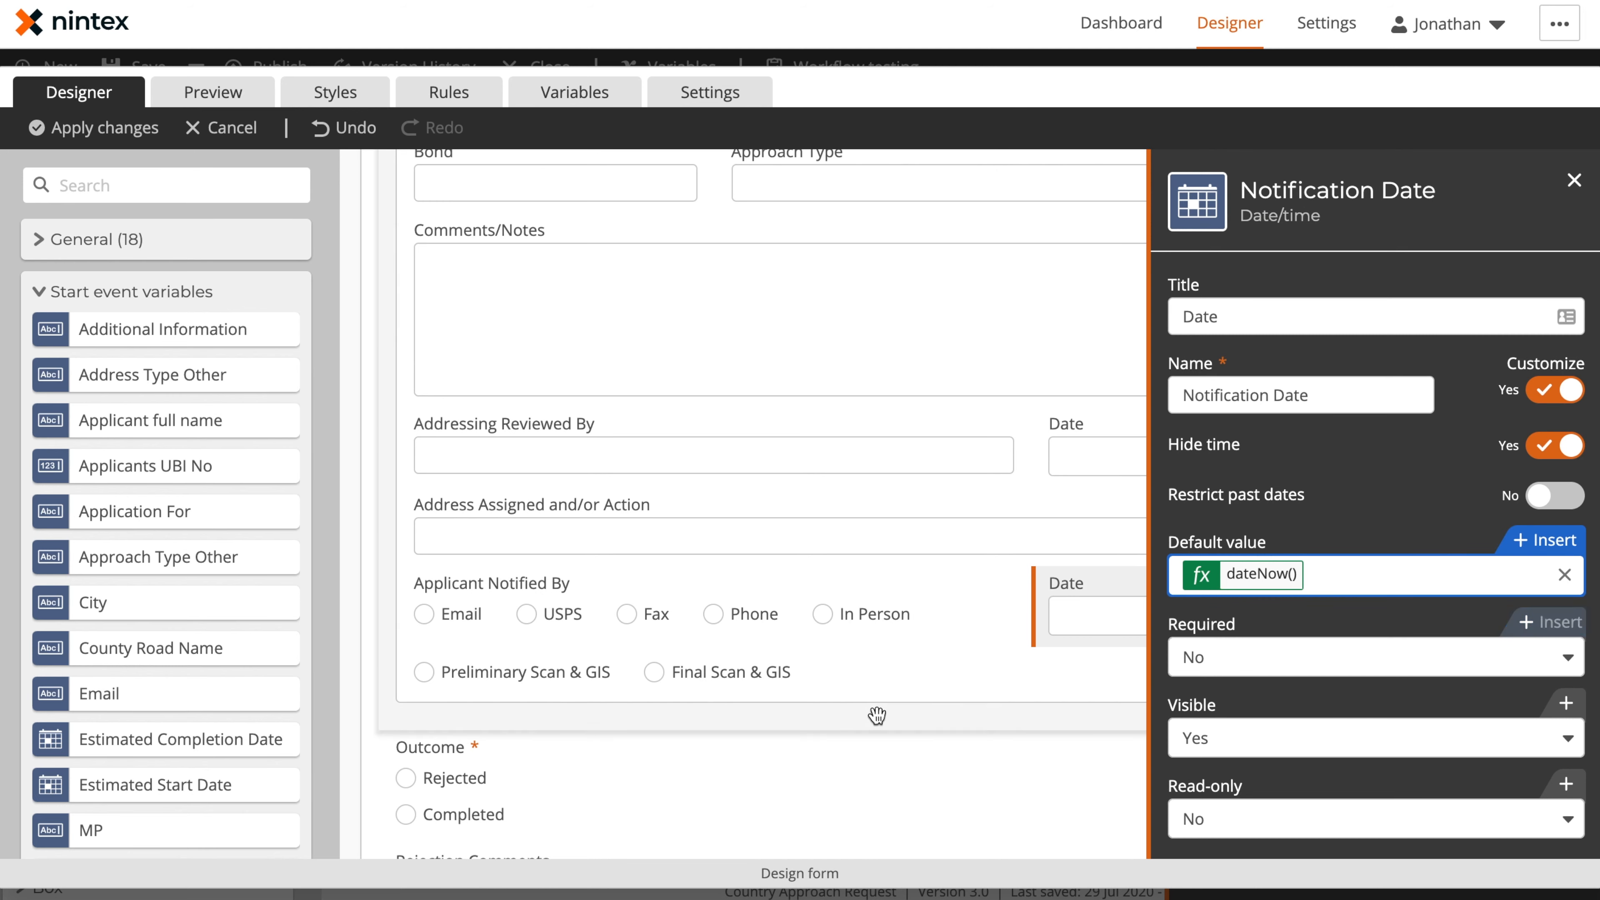
click(356, 608)
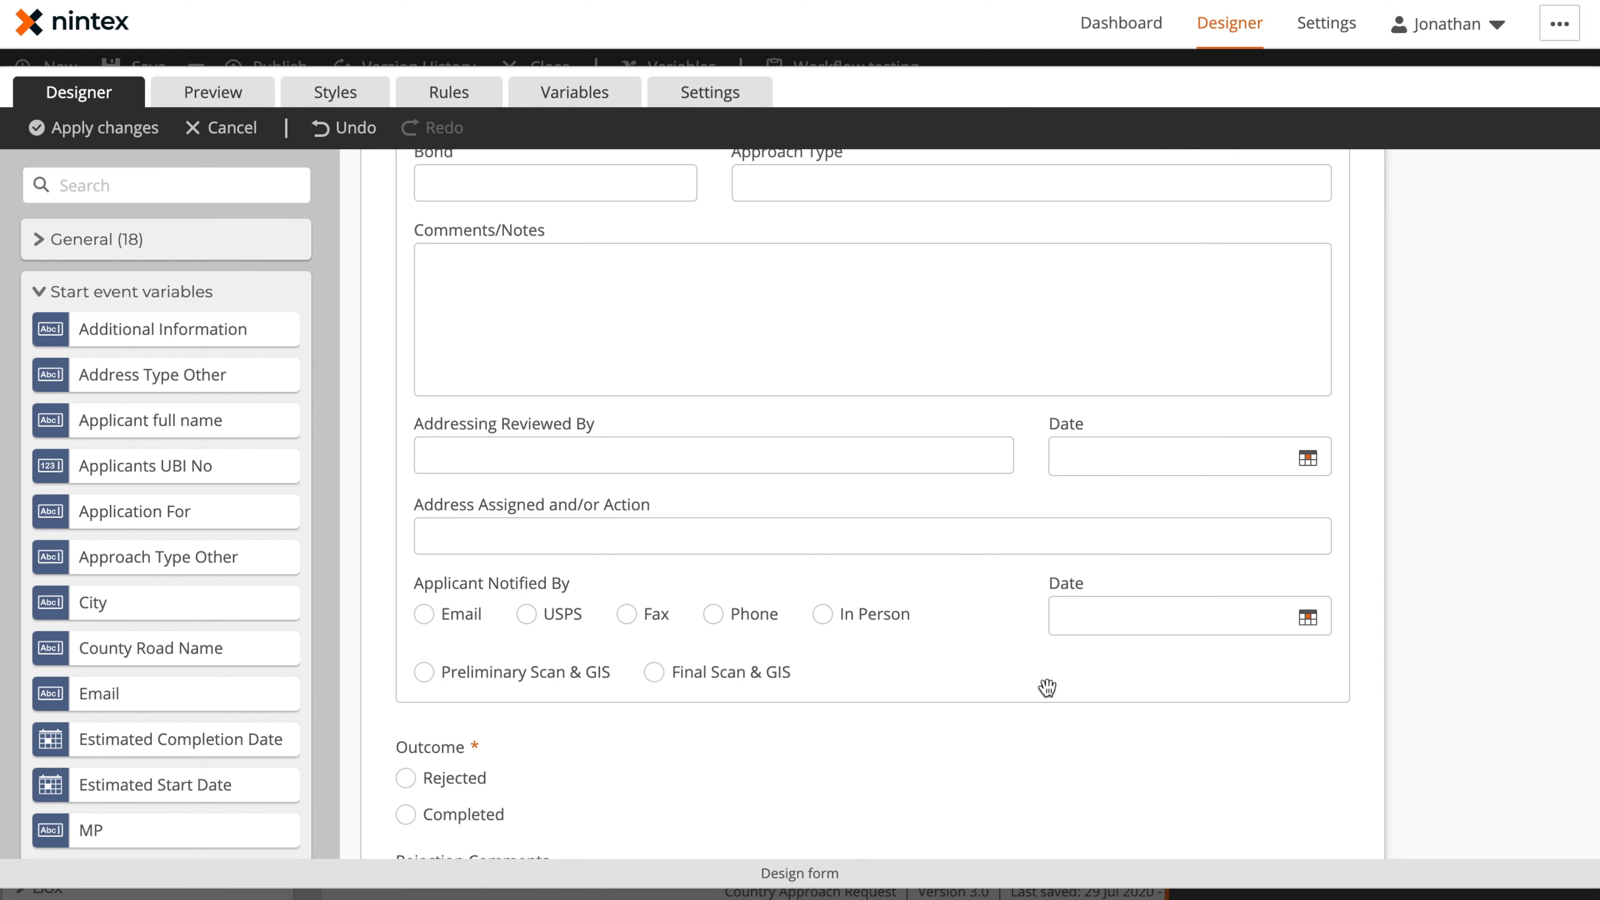
Examine the Rejection Comments field and the conditions and actions of the Show Rejection Comments form rule
scroll(655, 580, down, 4)
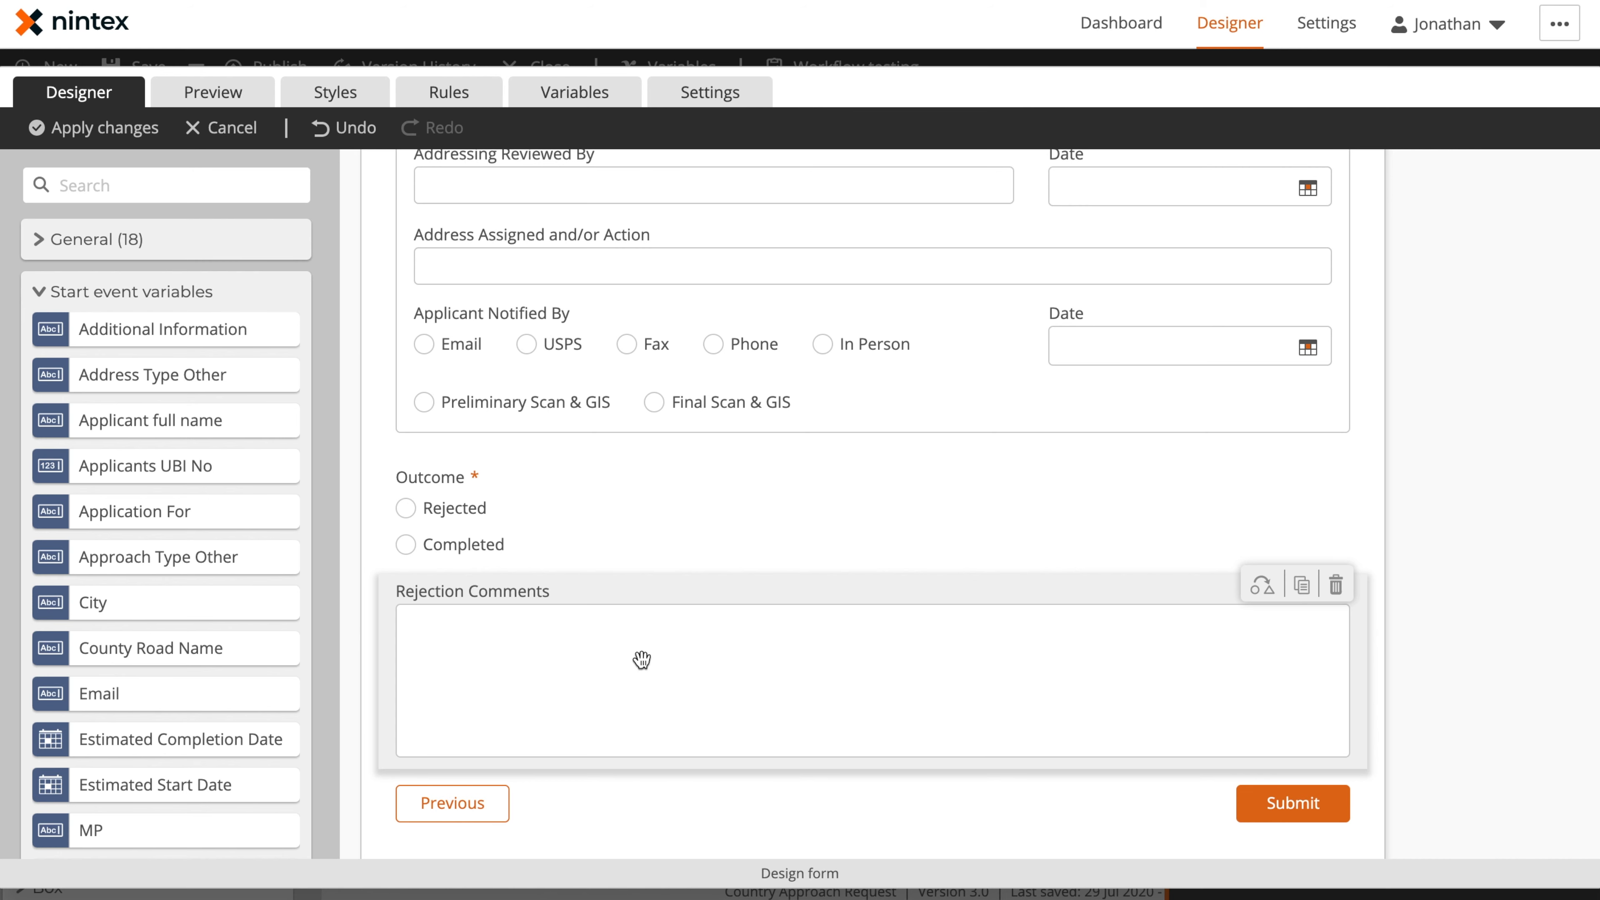
click(467, 103)
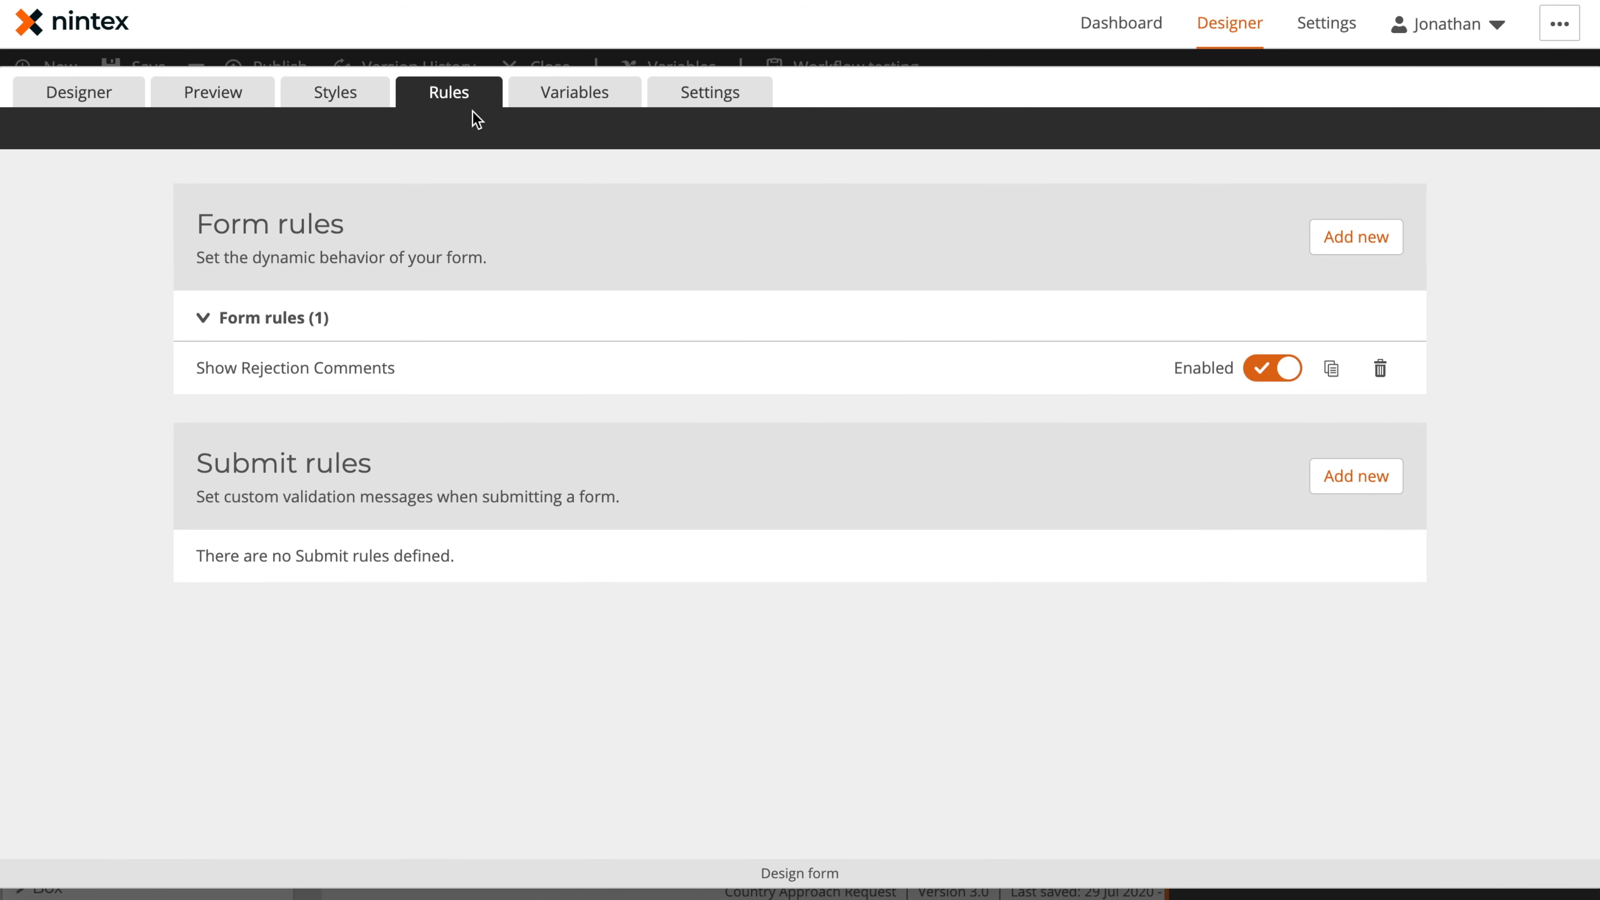
click(504, 372)
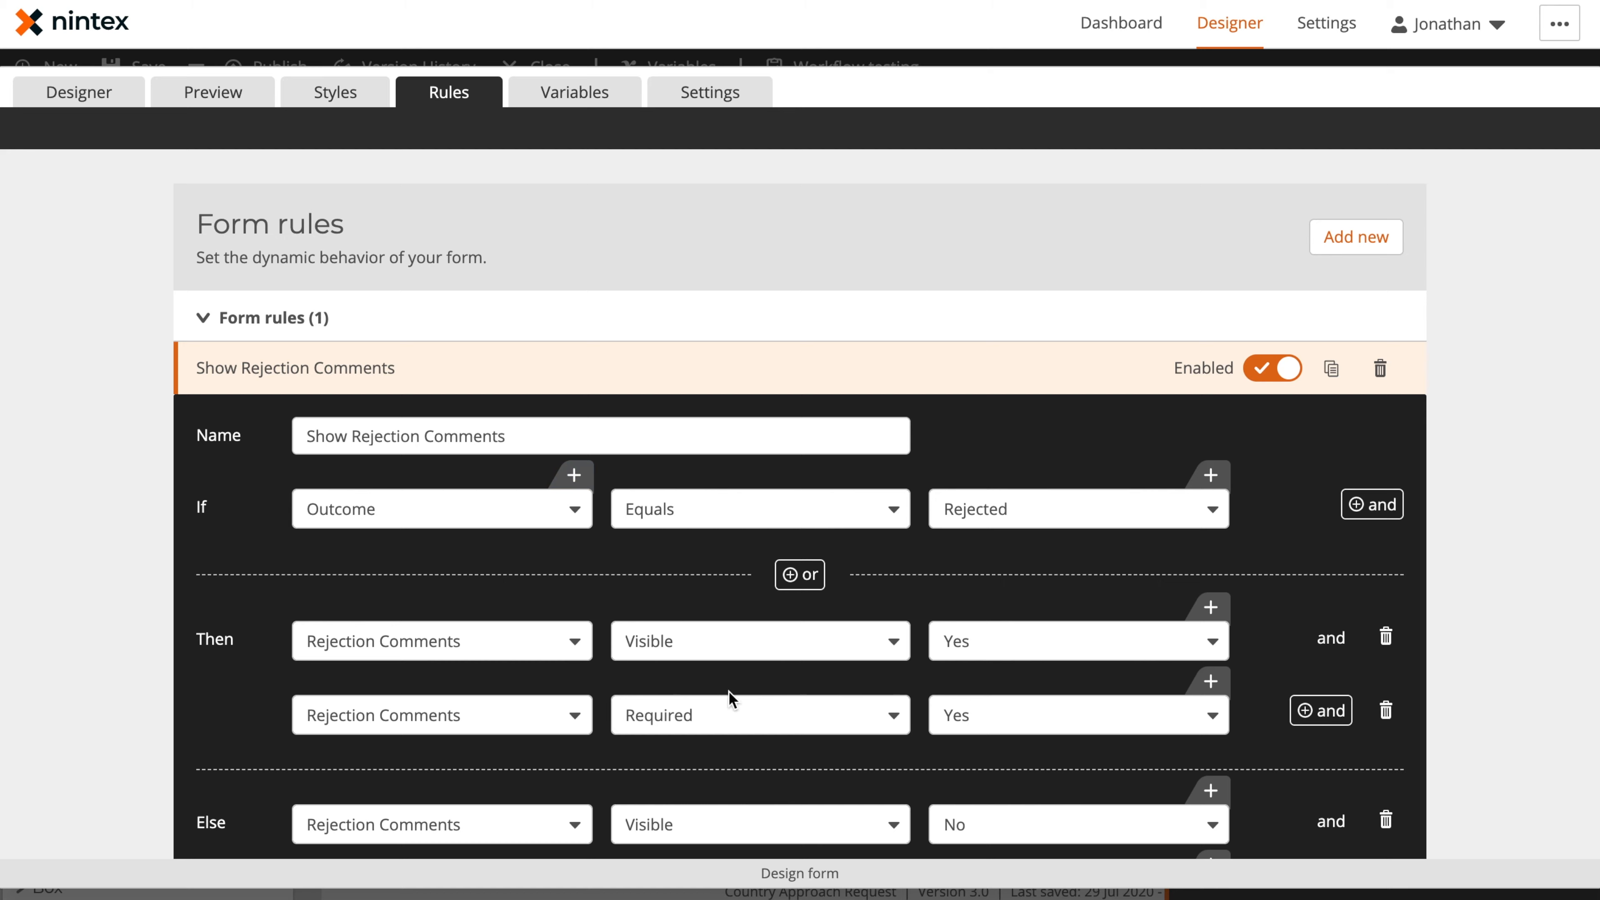
scroll(729, 690, down, 3)
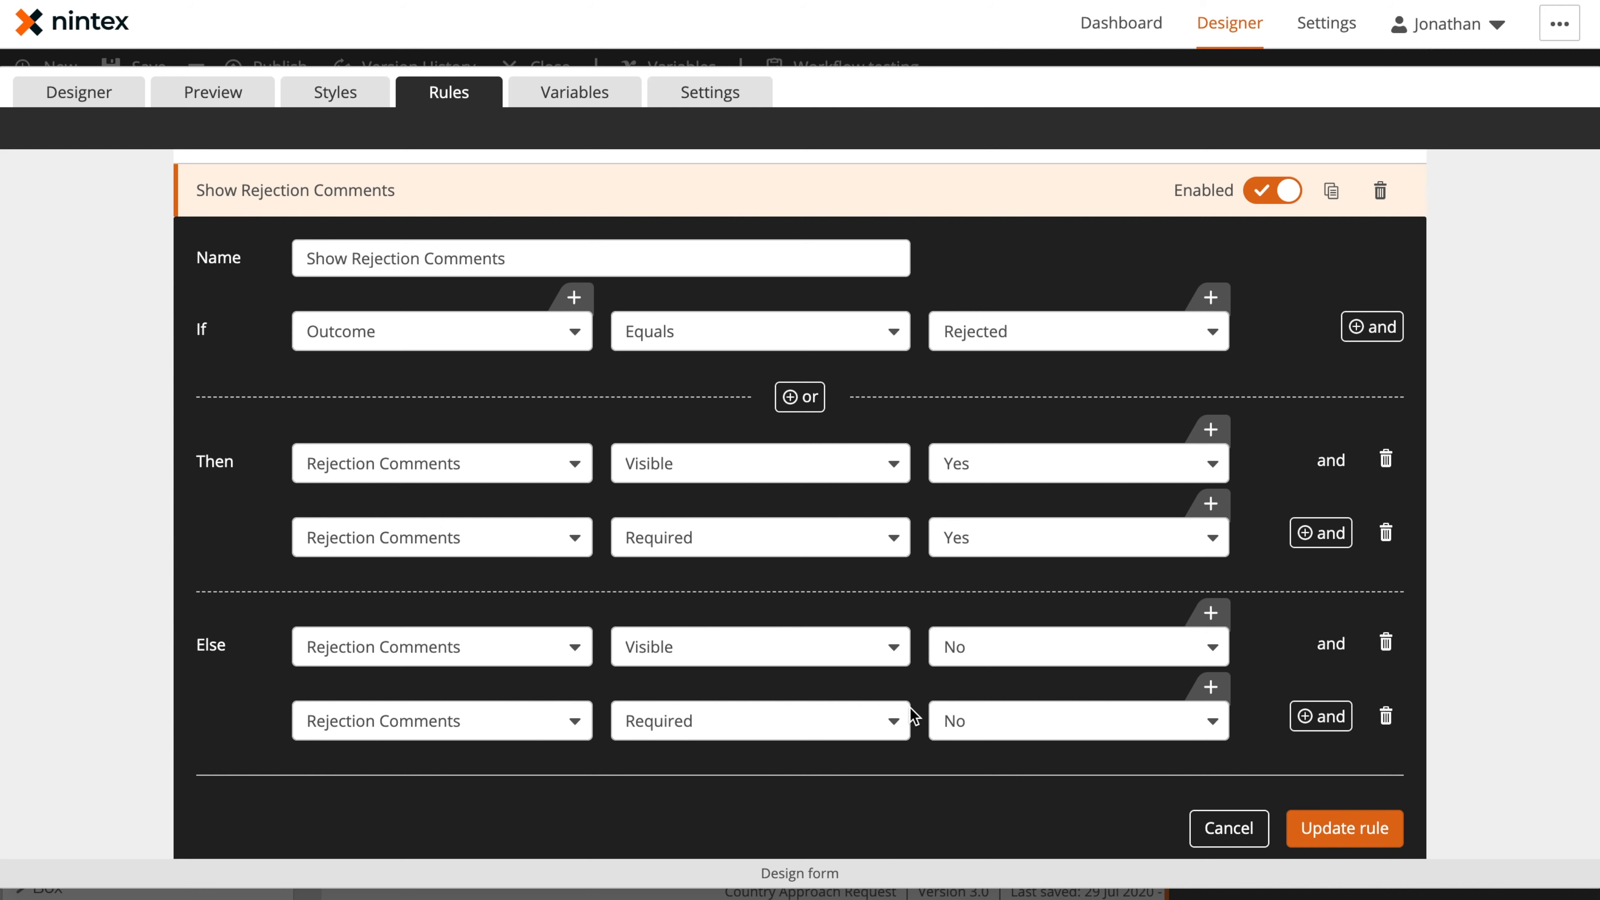
Apply the changes to the task form and return to the workflow
click(107, 99)
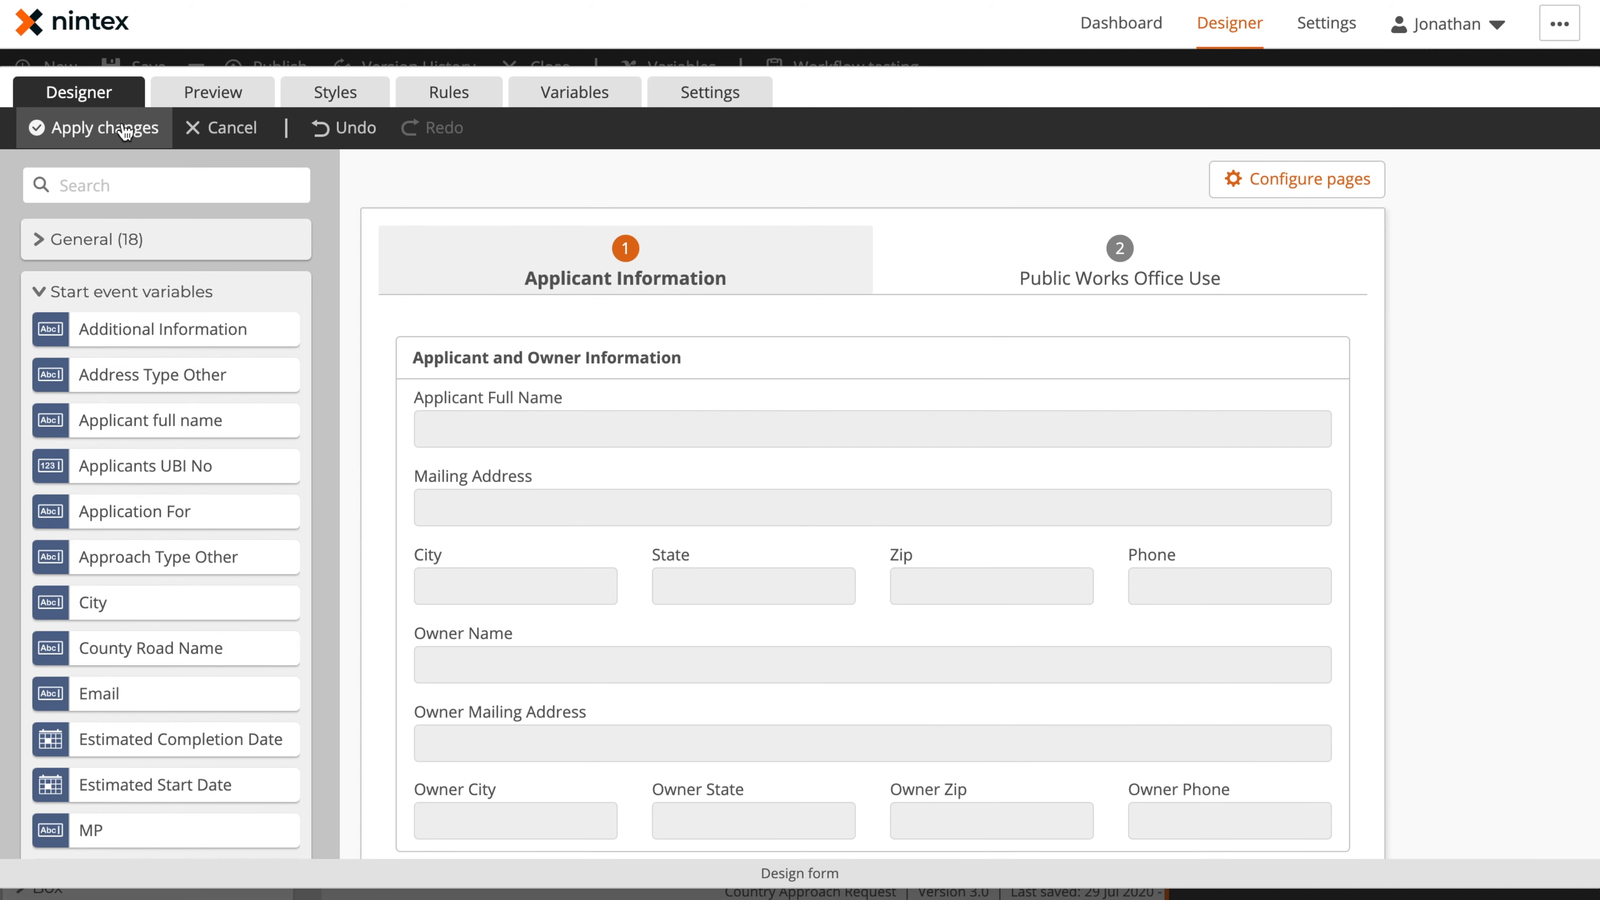
click(125, 130)
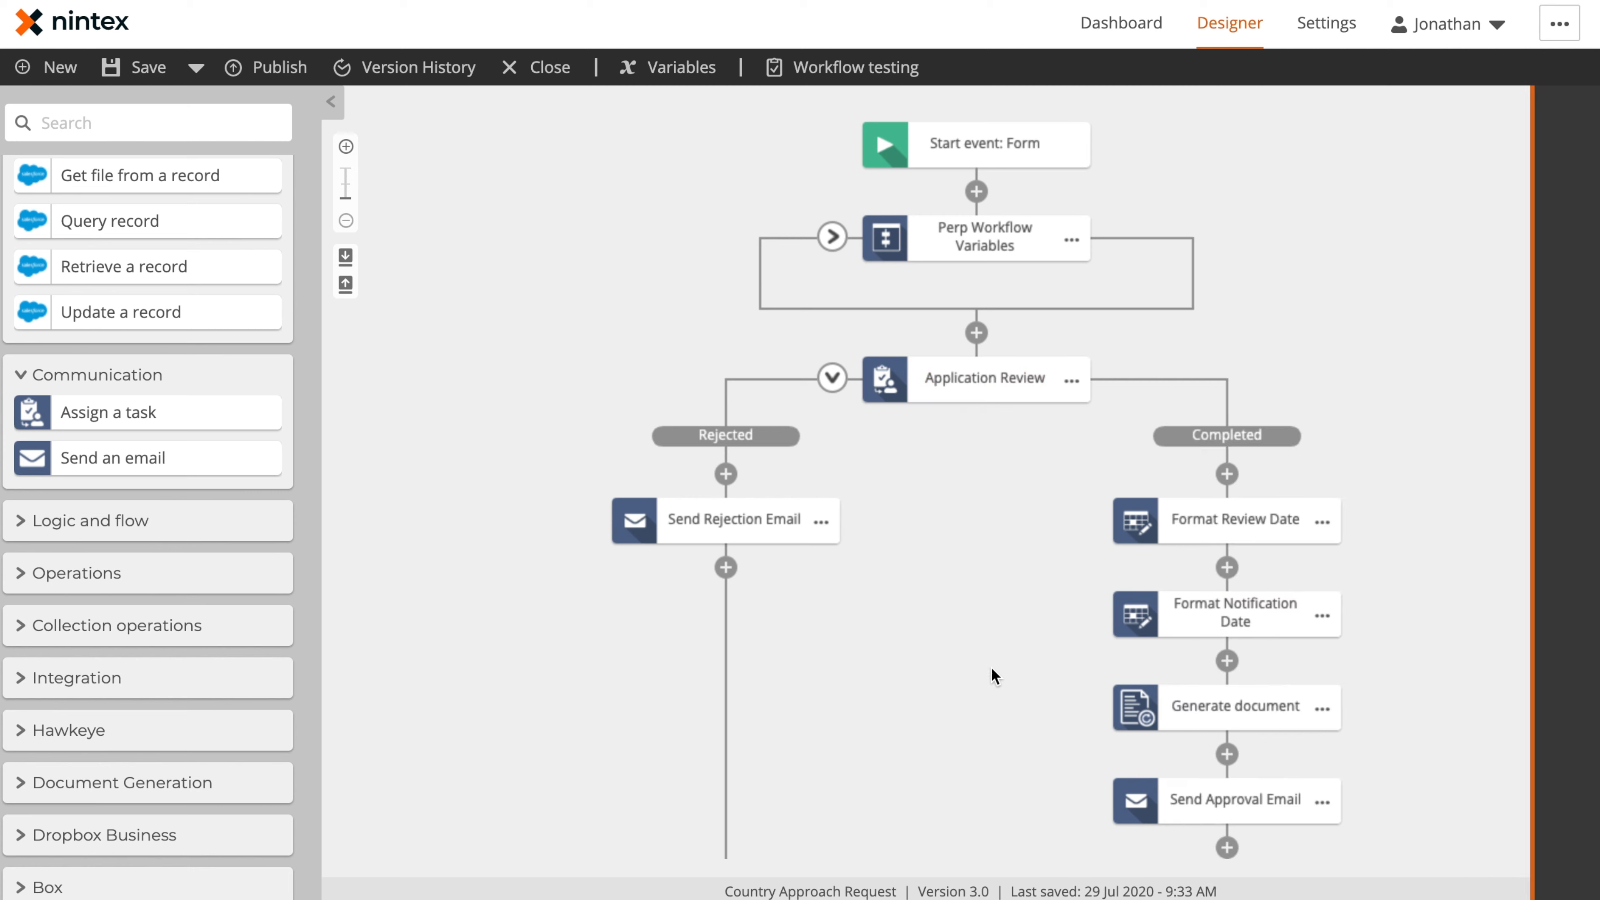
Examine the date, format, time zone and output settings of the Format Review Date action in the Completed branch, and return to the workflow
scroll(1008, 662, down, 3)
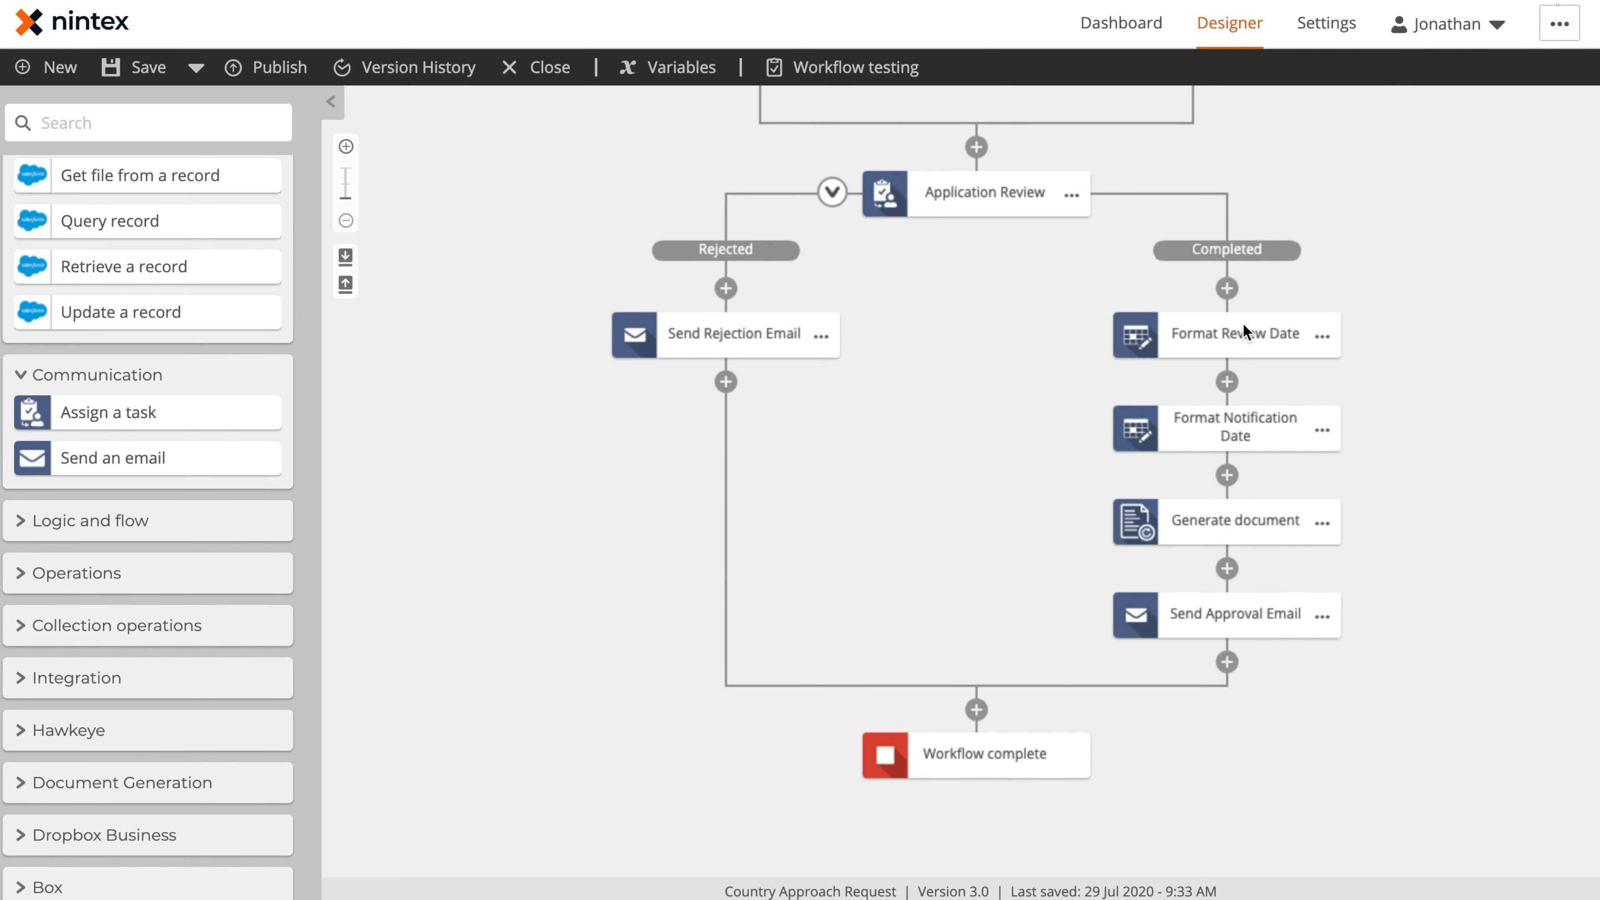
click(1264, 332)
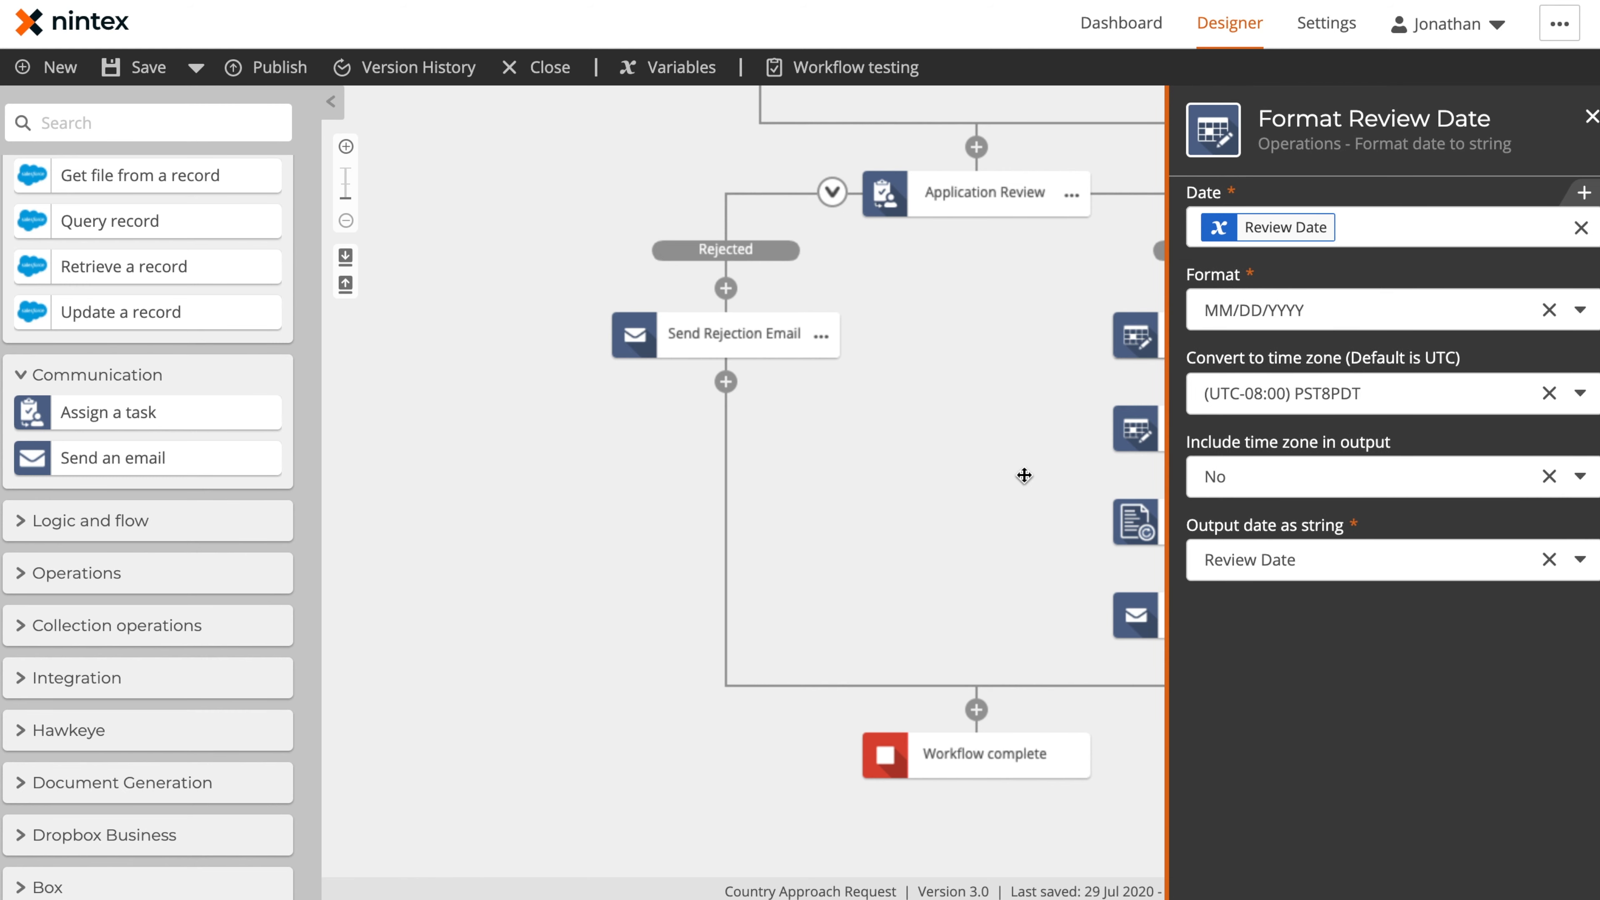
click(1024, 475)
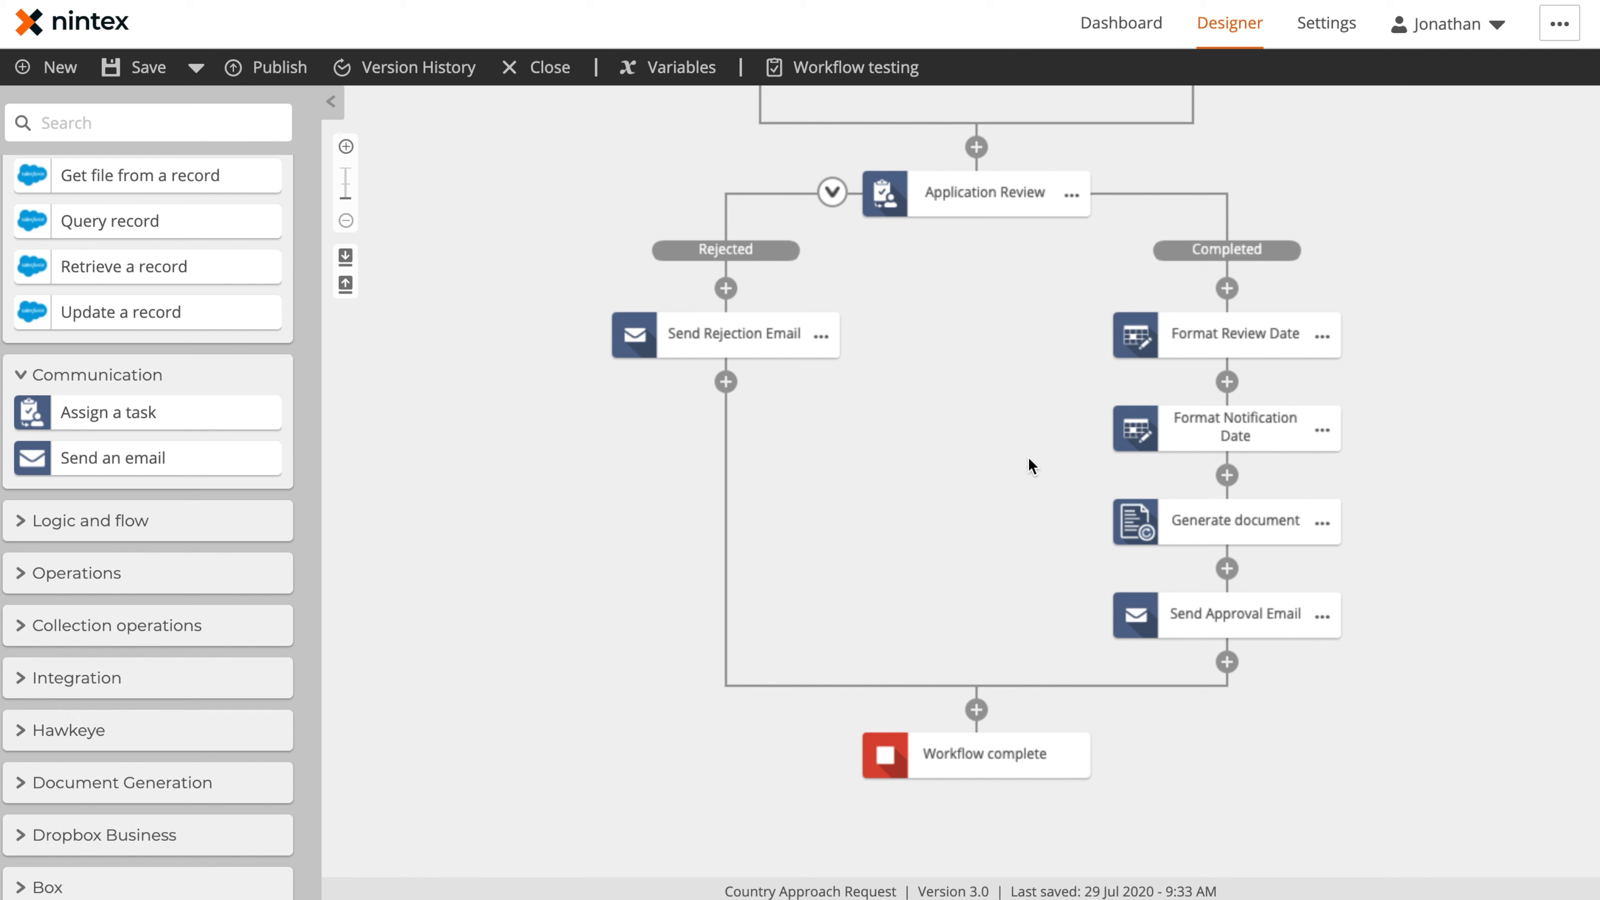
scroll(1004, 326, up, 3)
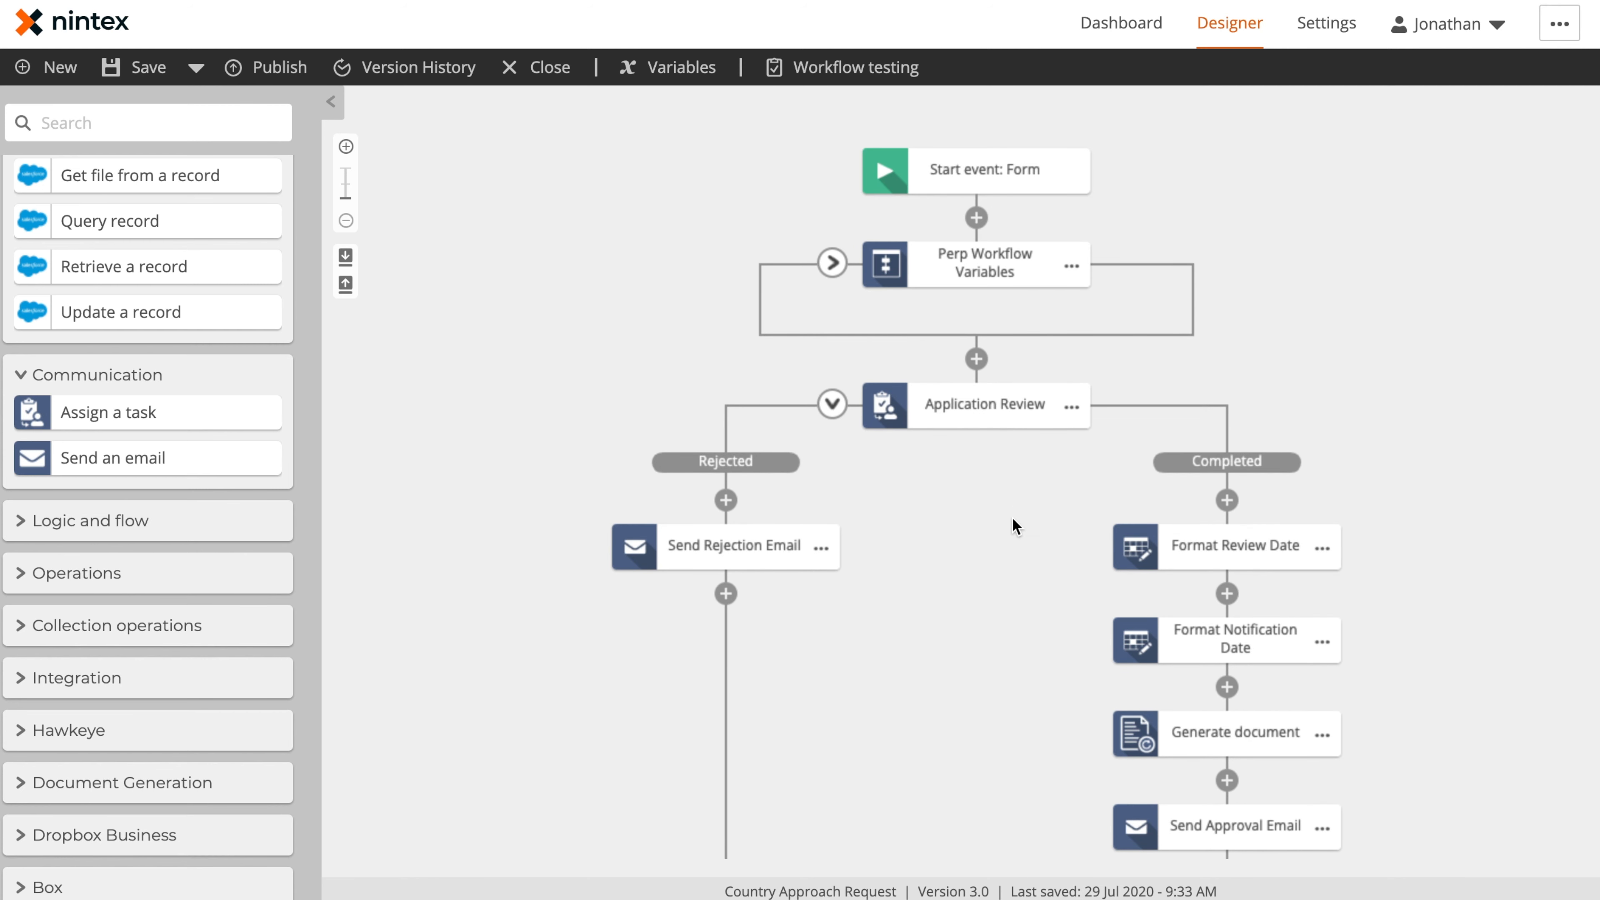
Examine the Generate document action's settings with its Nintex Document Tagger, and the ApproachApplicationTemplate.docx template in Box
scroll(1012, 522, down, 3)
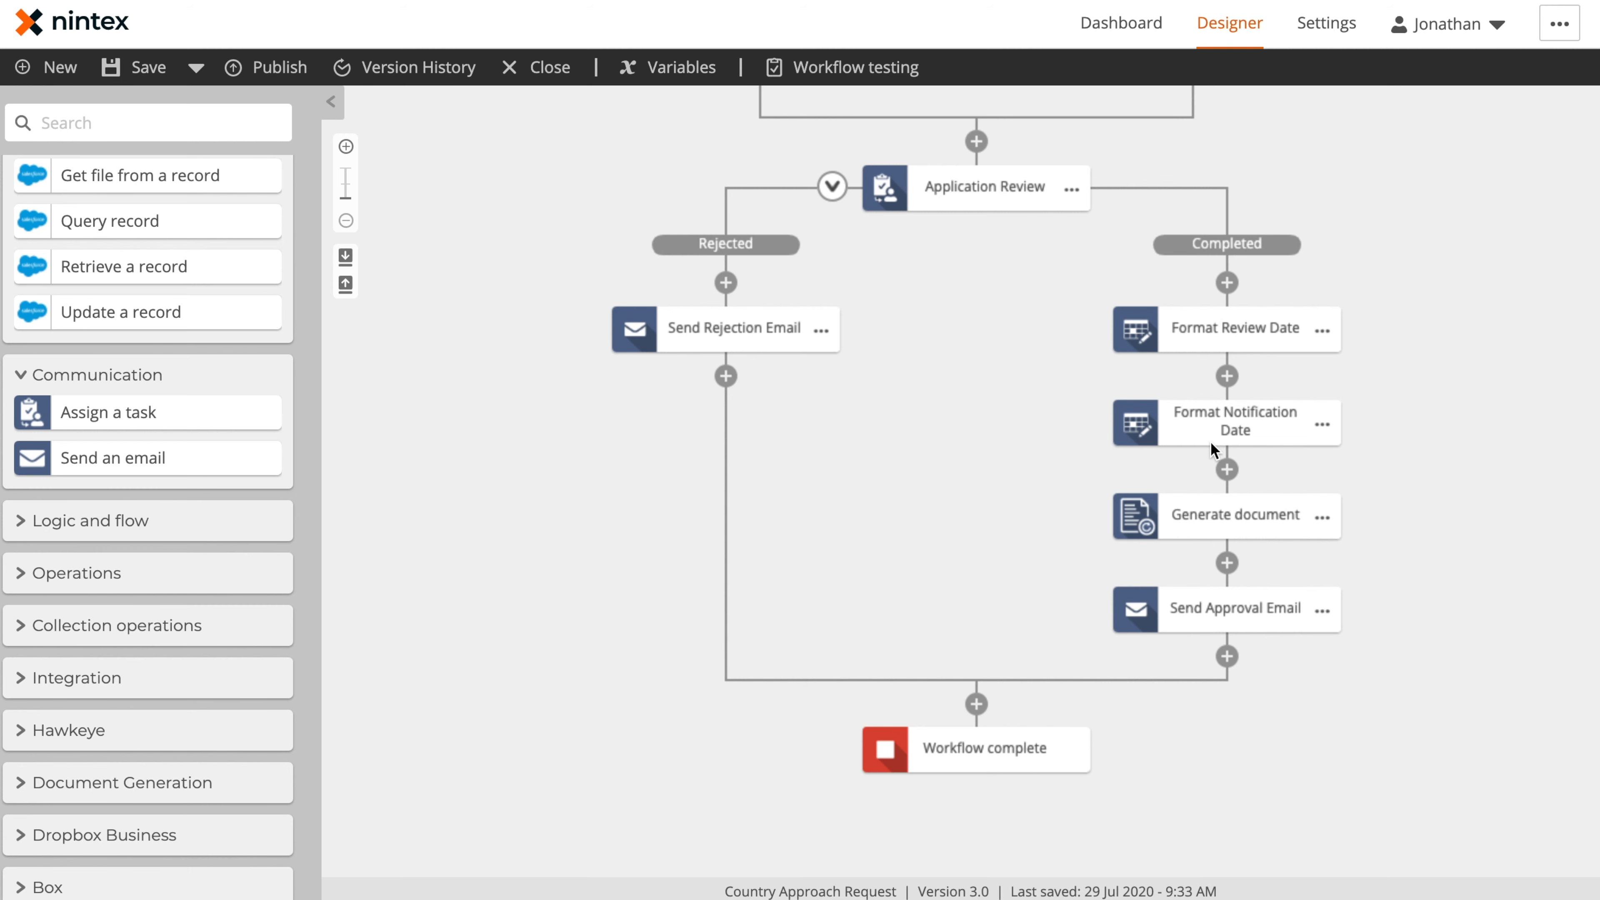
click(1242, 518)
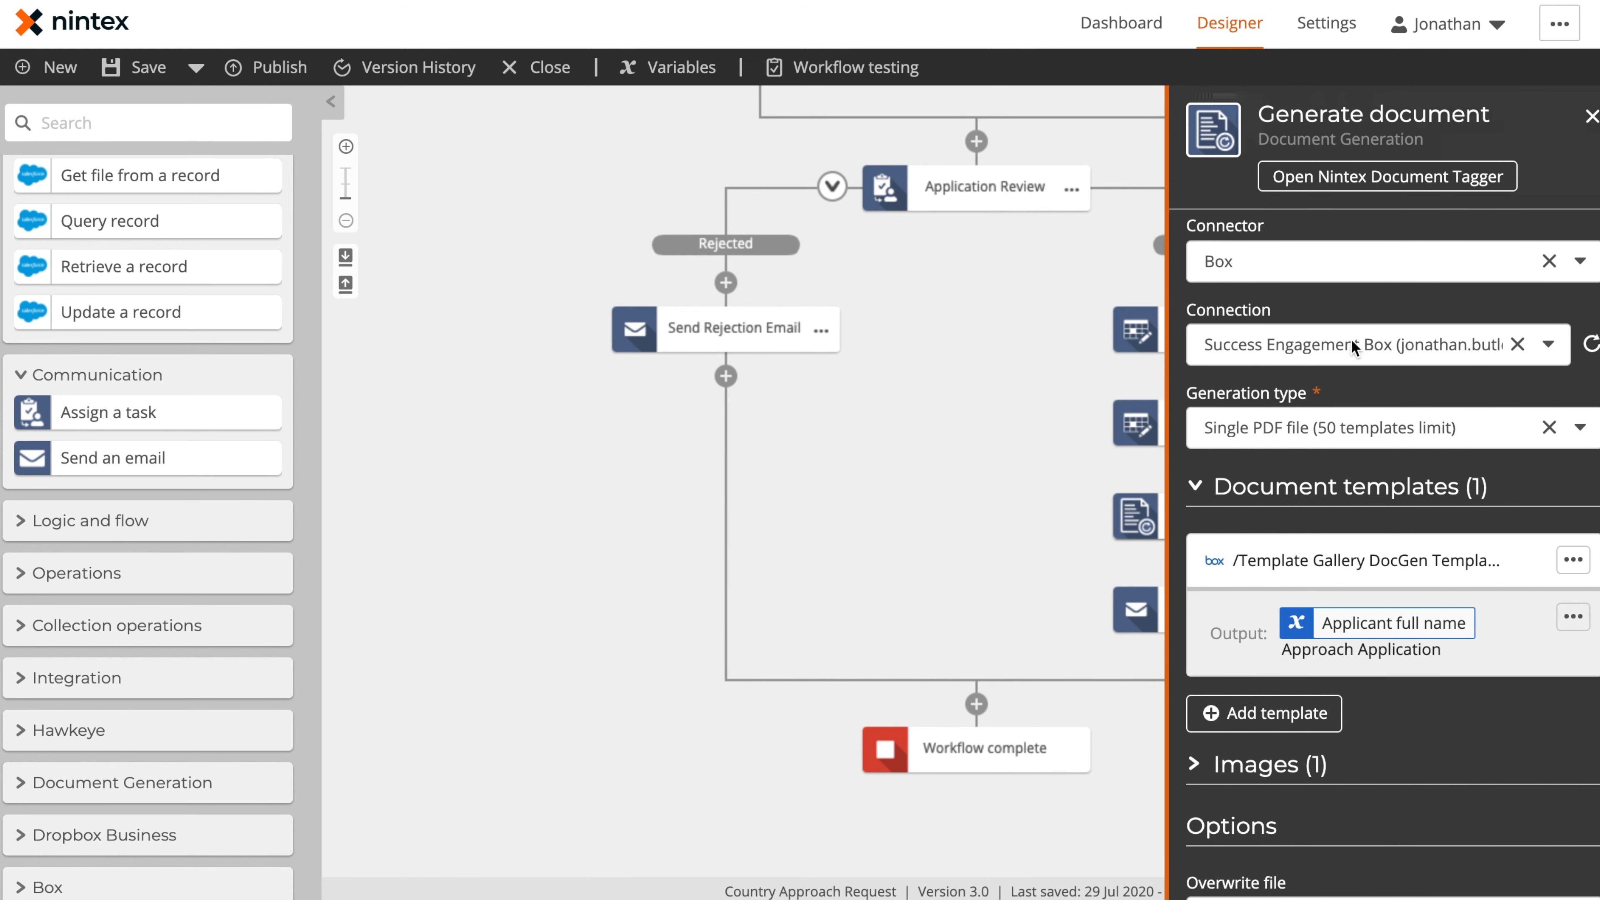
click(1366, 178)
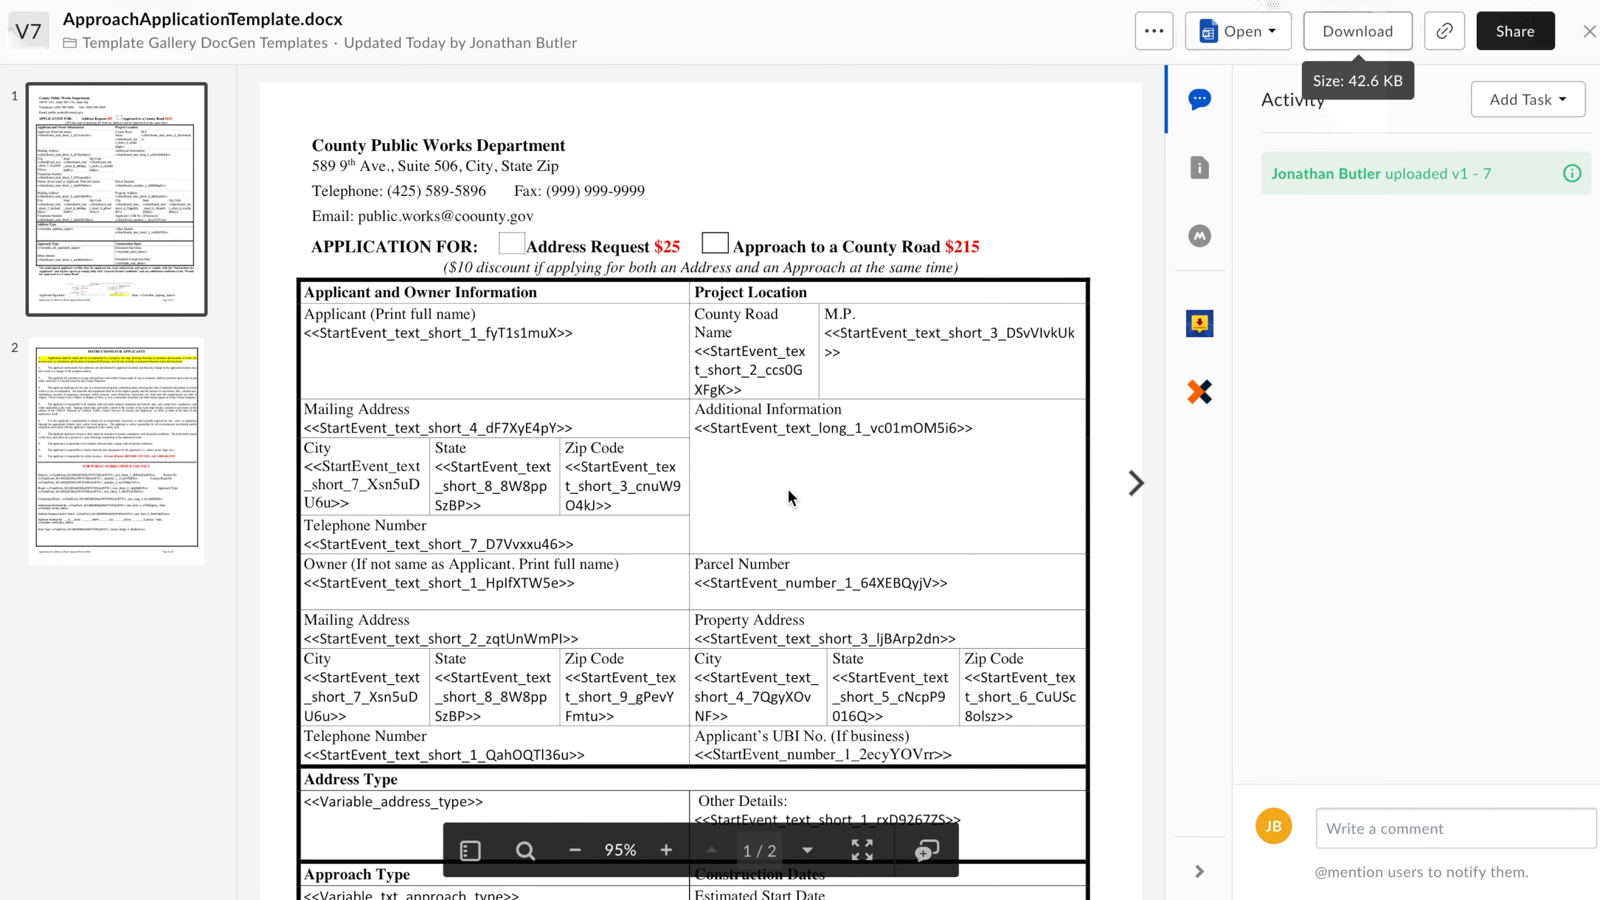
scroll(787, 488, down, 1)
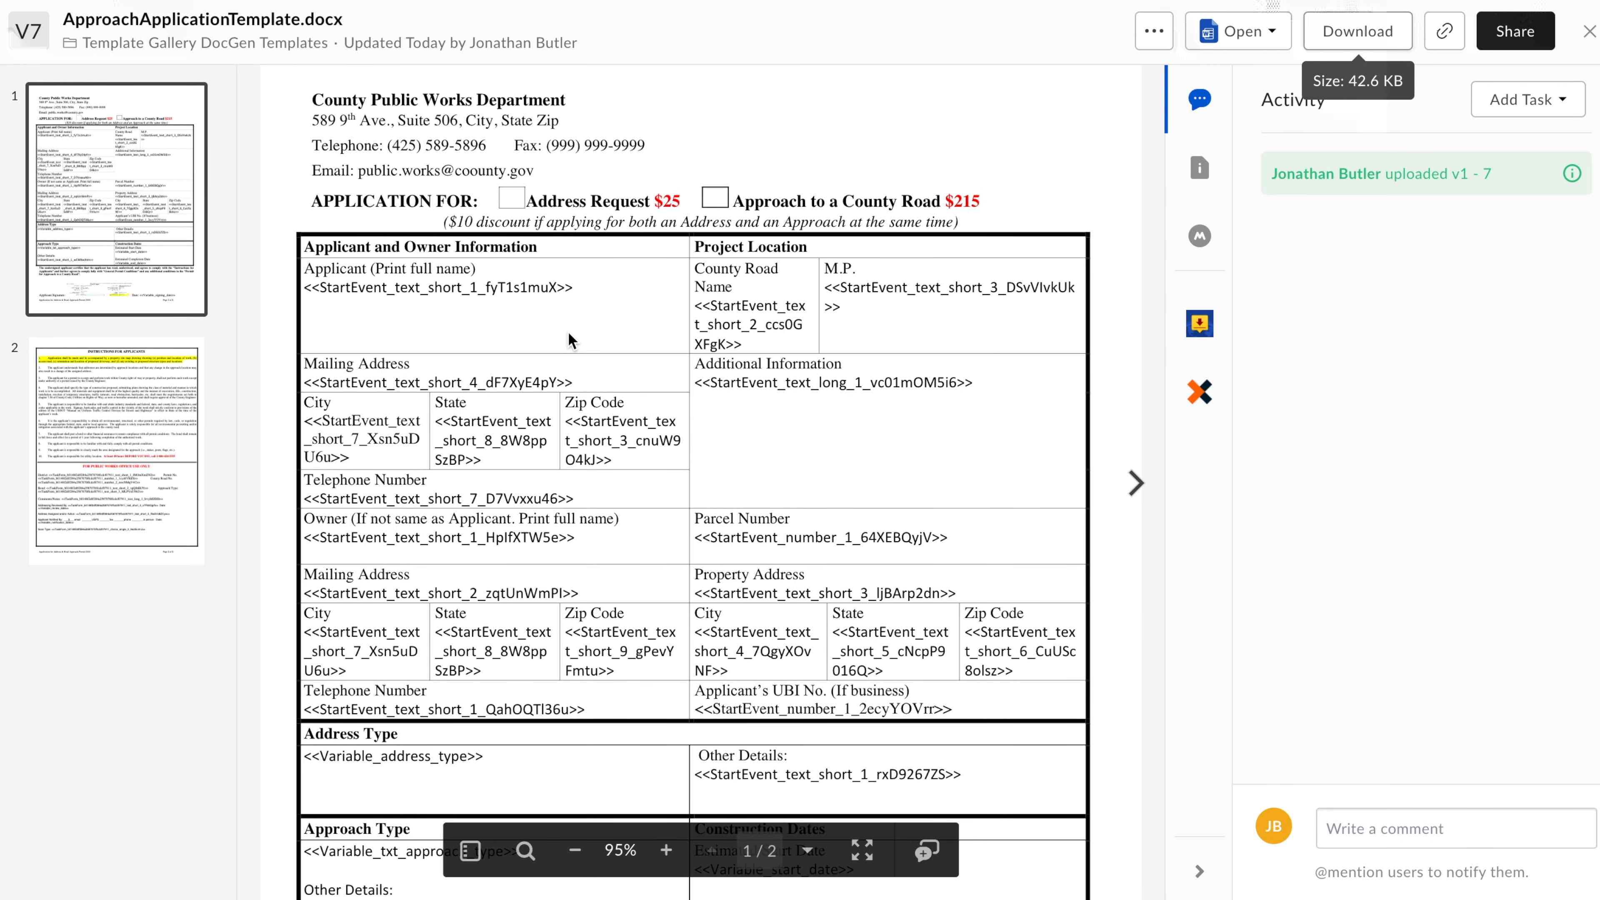